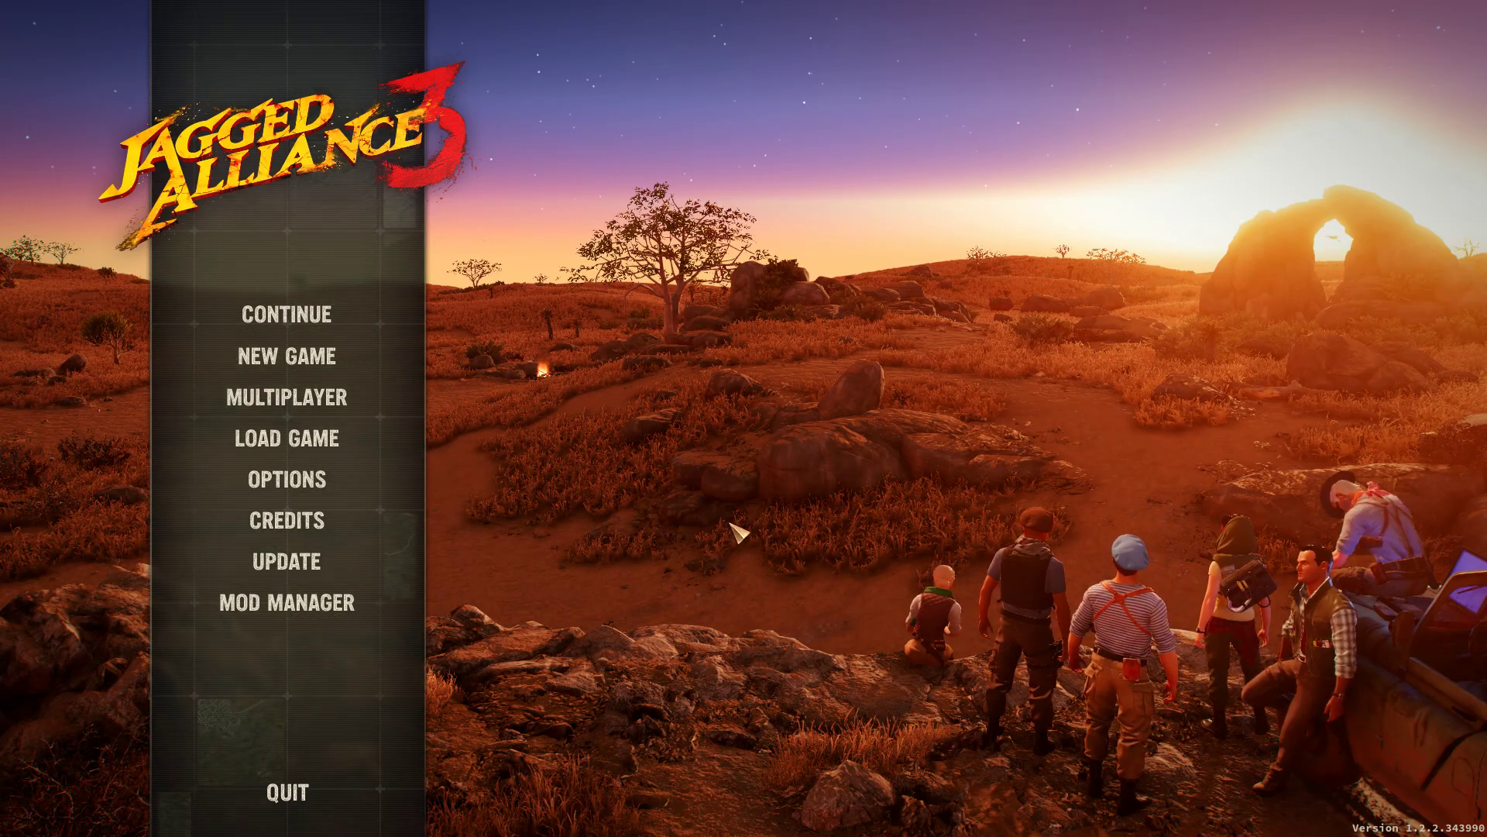
Switch to the File Explorer window showing the New Merc Sabrina Drake mod folder
key("super")
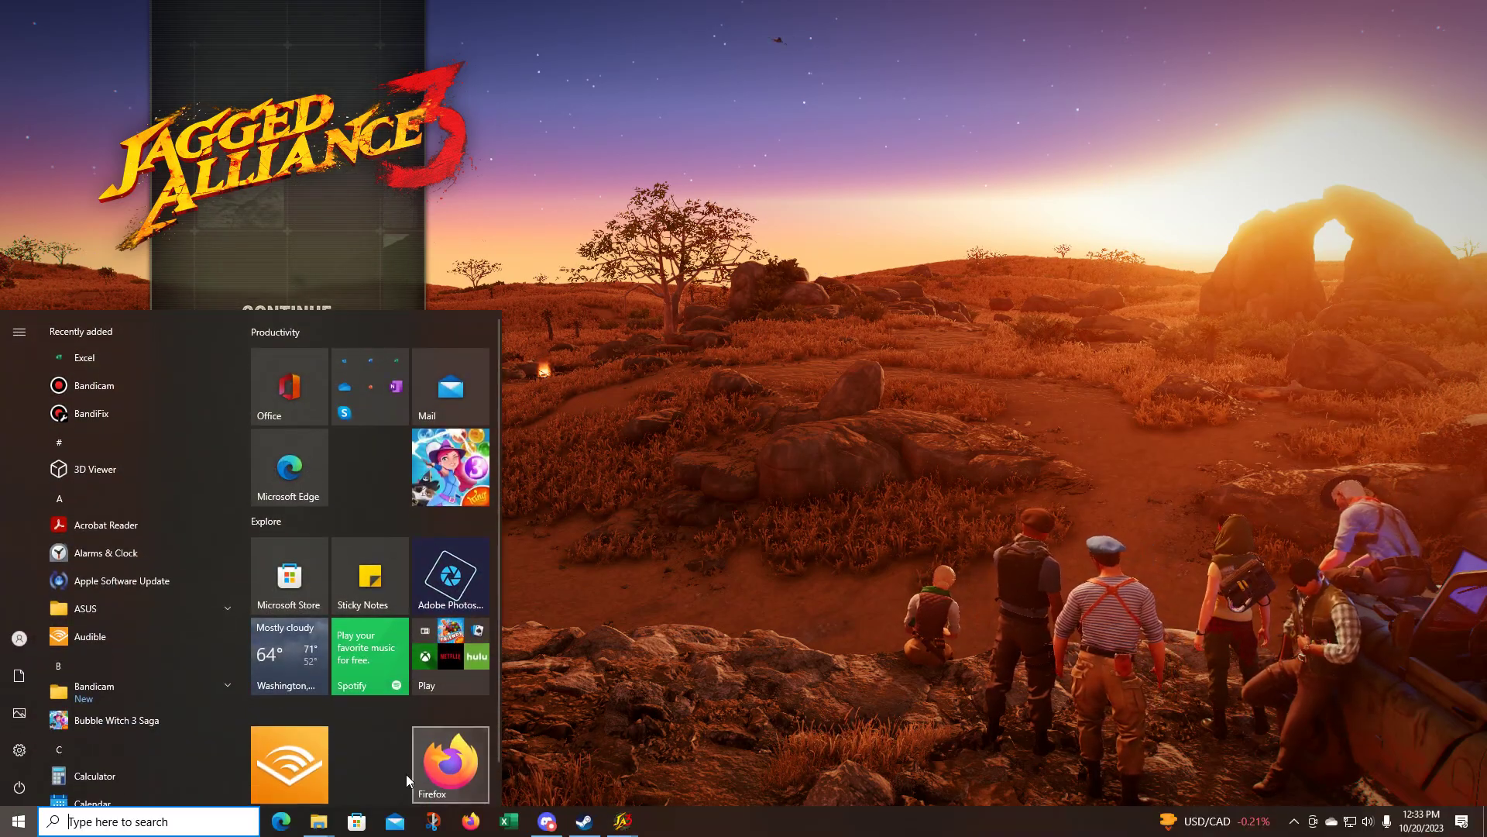
mouse_move(320, 827)
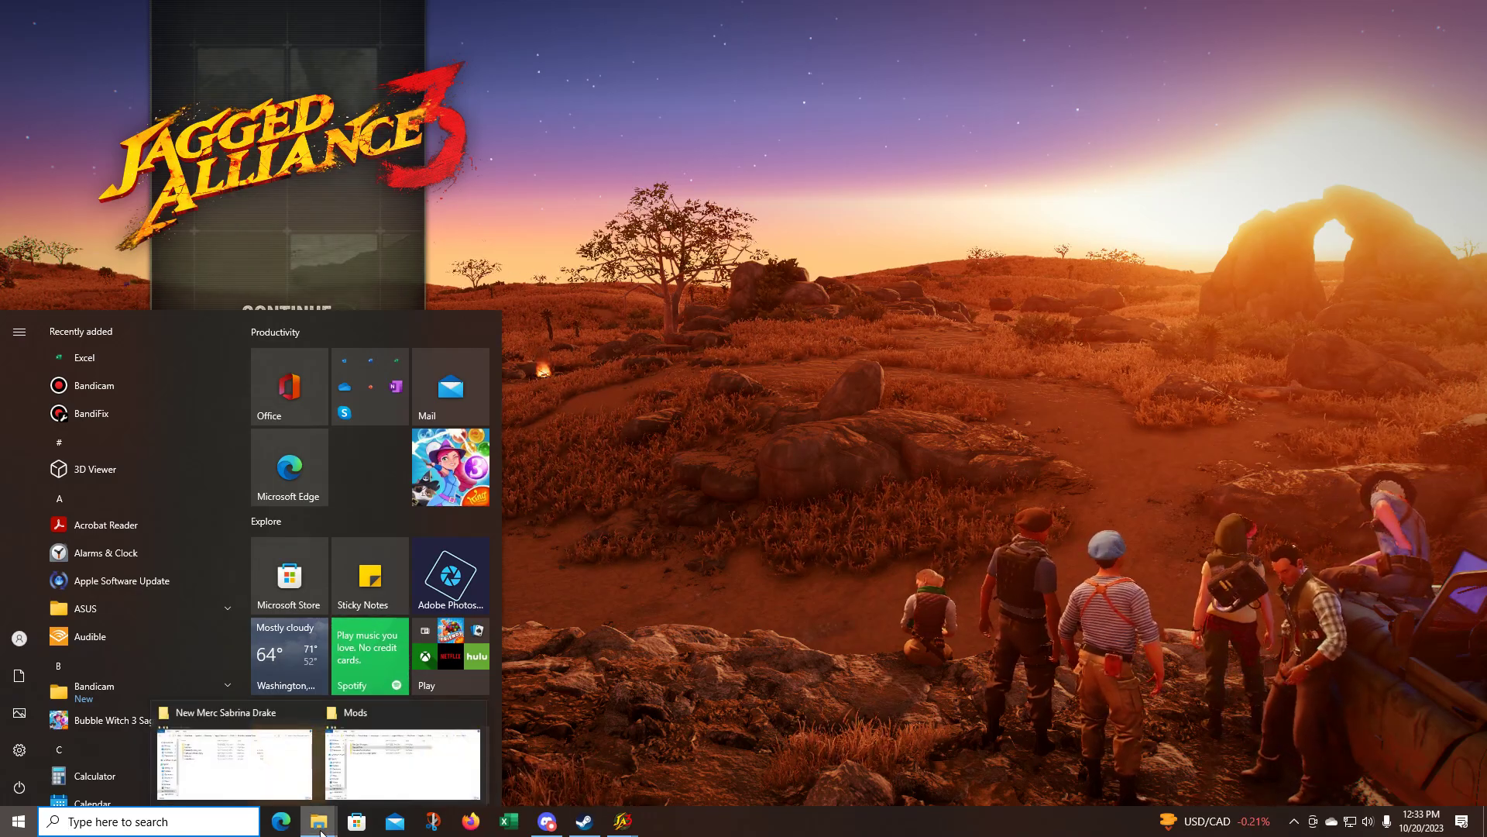
left_click(267, 785)
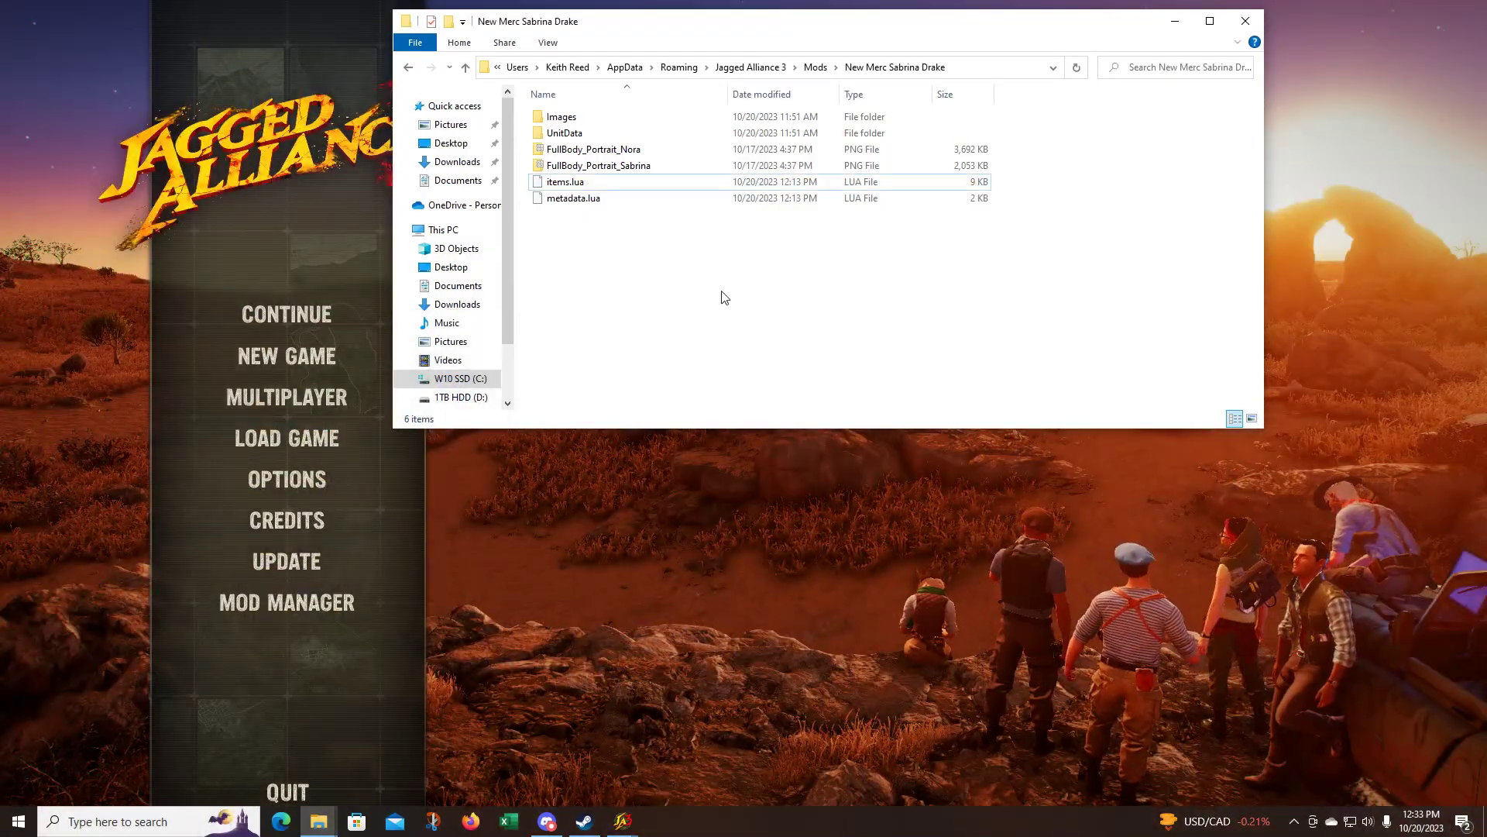
Bring up the ModTools Samples Mods folder window and select the New Merc Sabrina Drake sample folder
key("super")
mouse_move(319, 826)
left_click(432, 774)
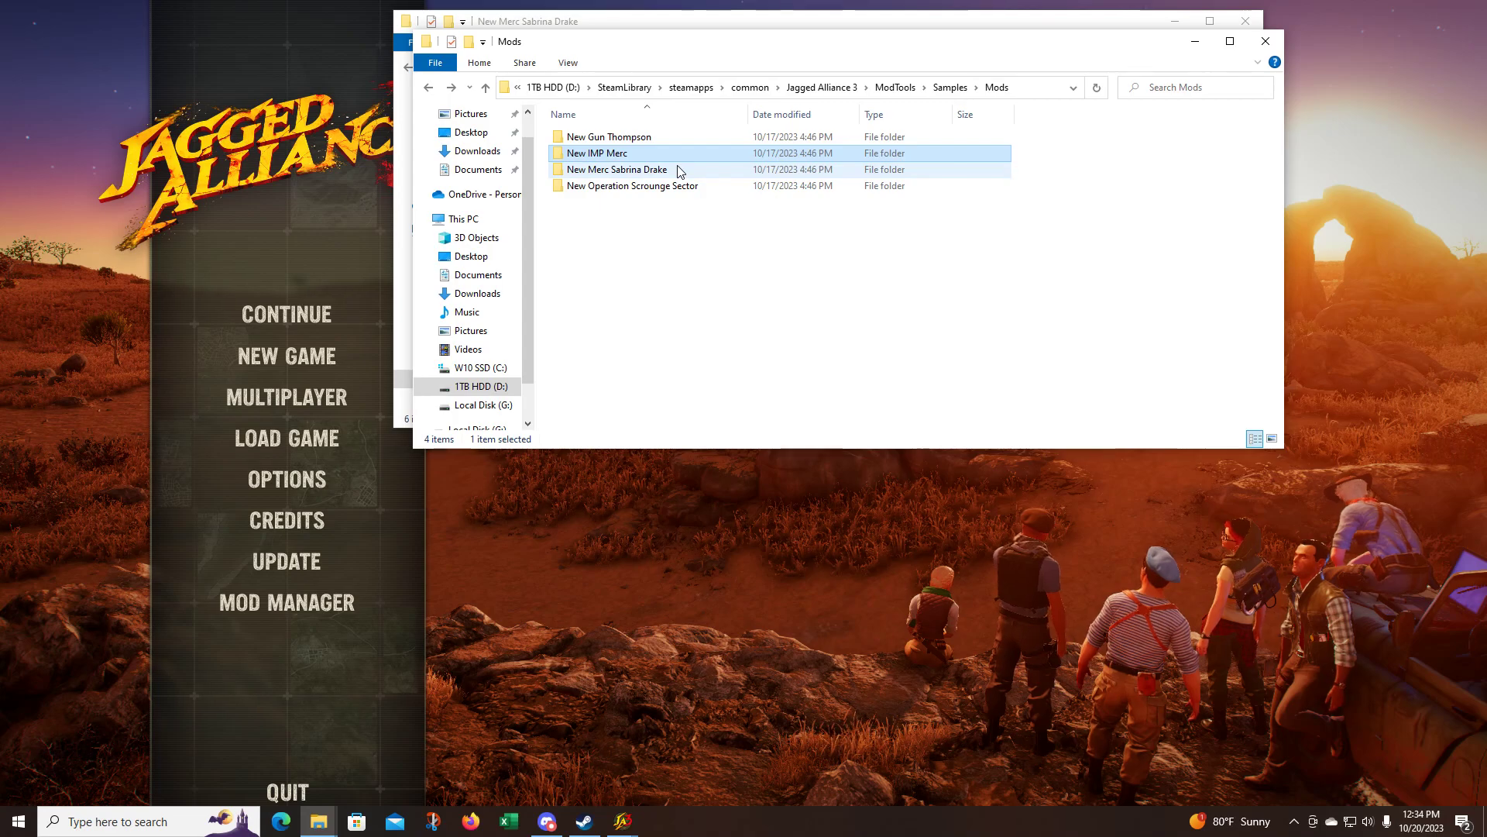
mouse_move(630, 154)
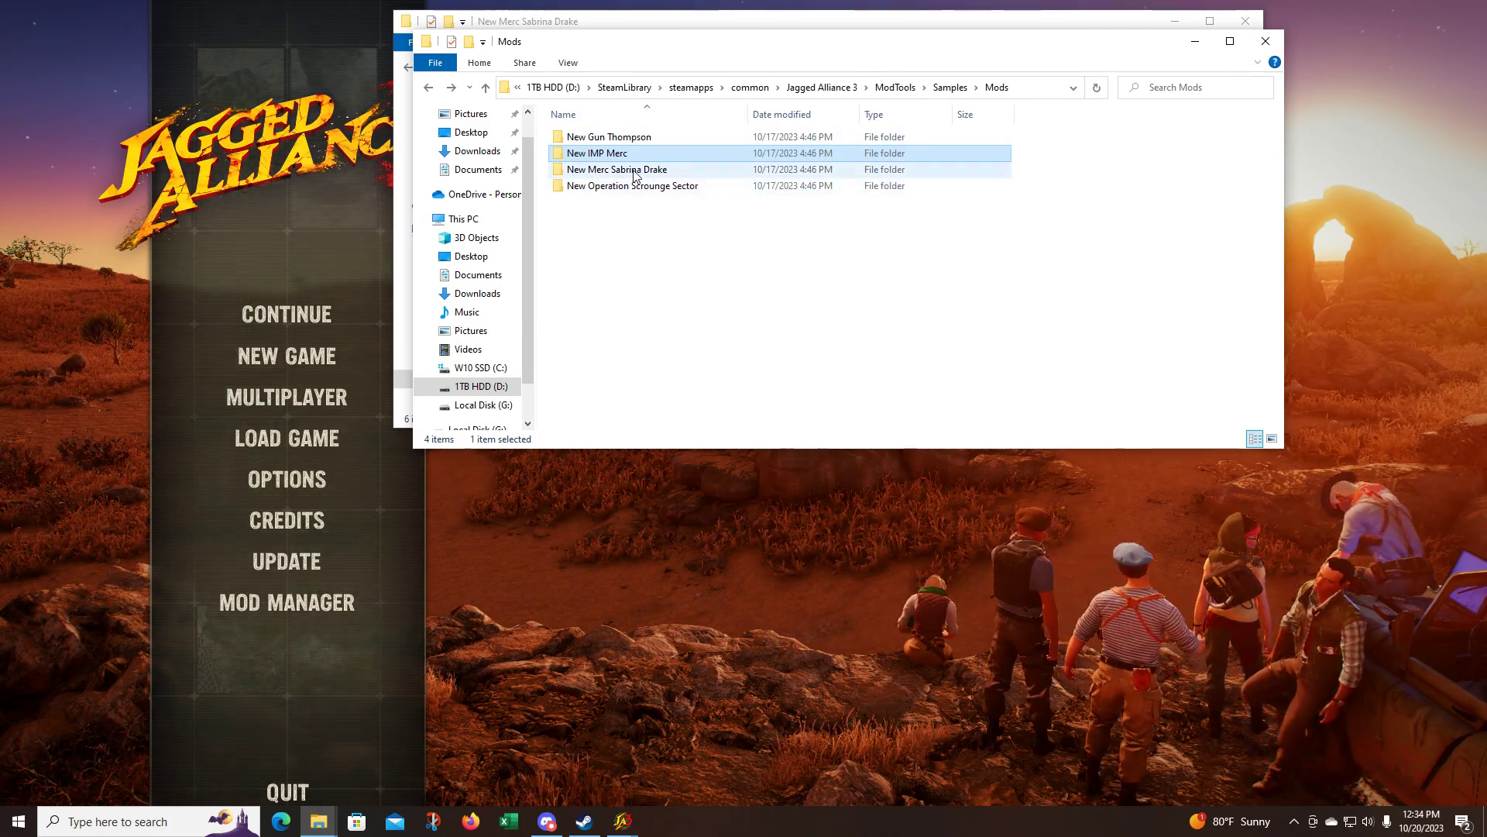
left_click(633, 172)
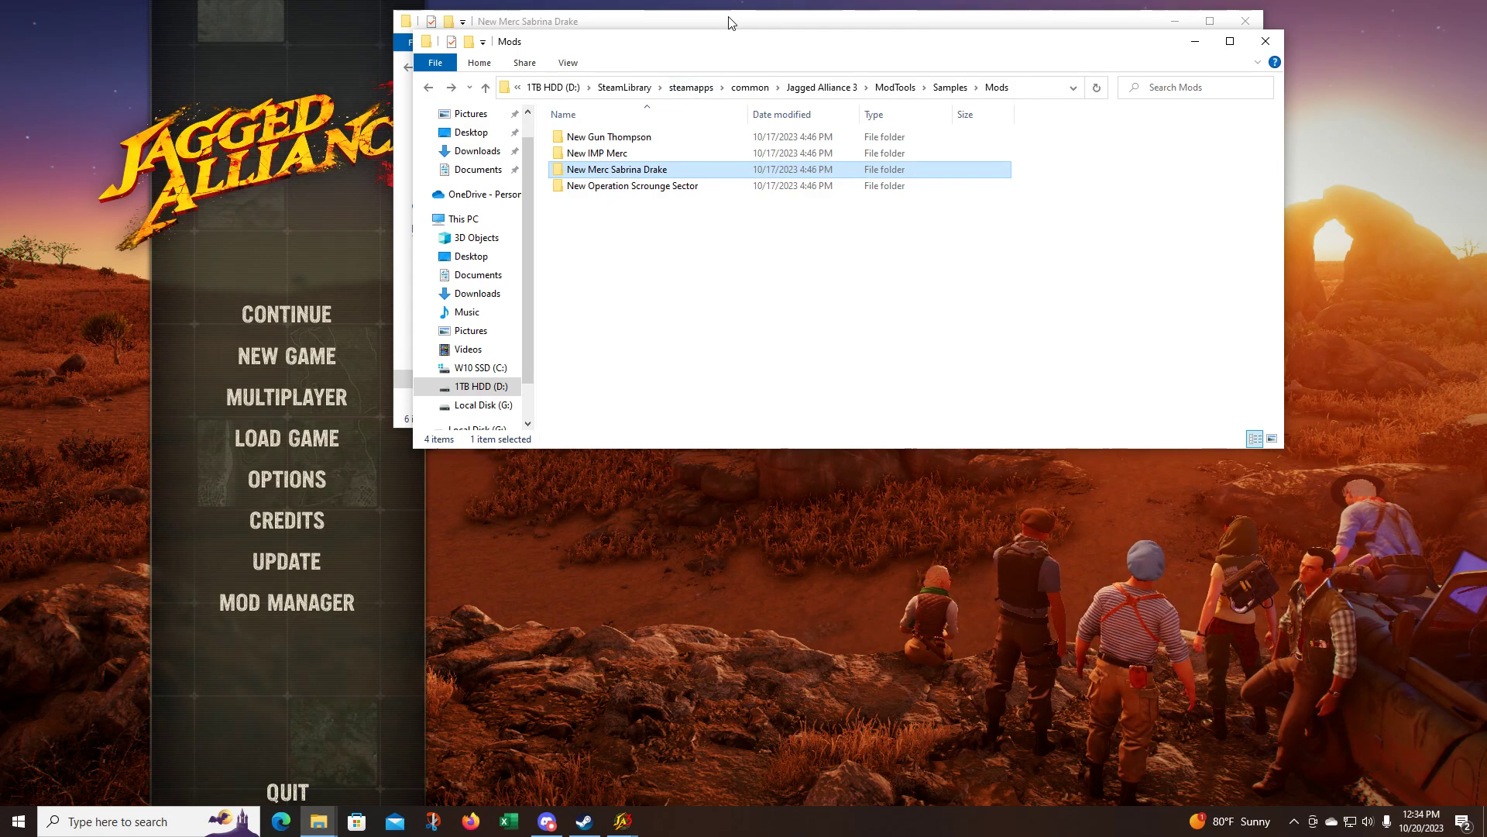
Compare the New Merc Sabrina Drake folder window with the samples Mods window, and close the samples window
left_click(651, 24)
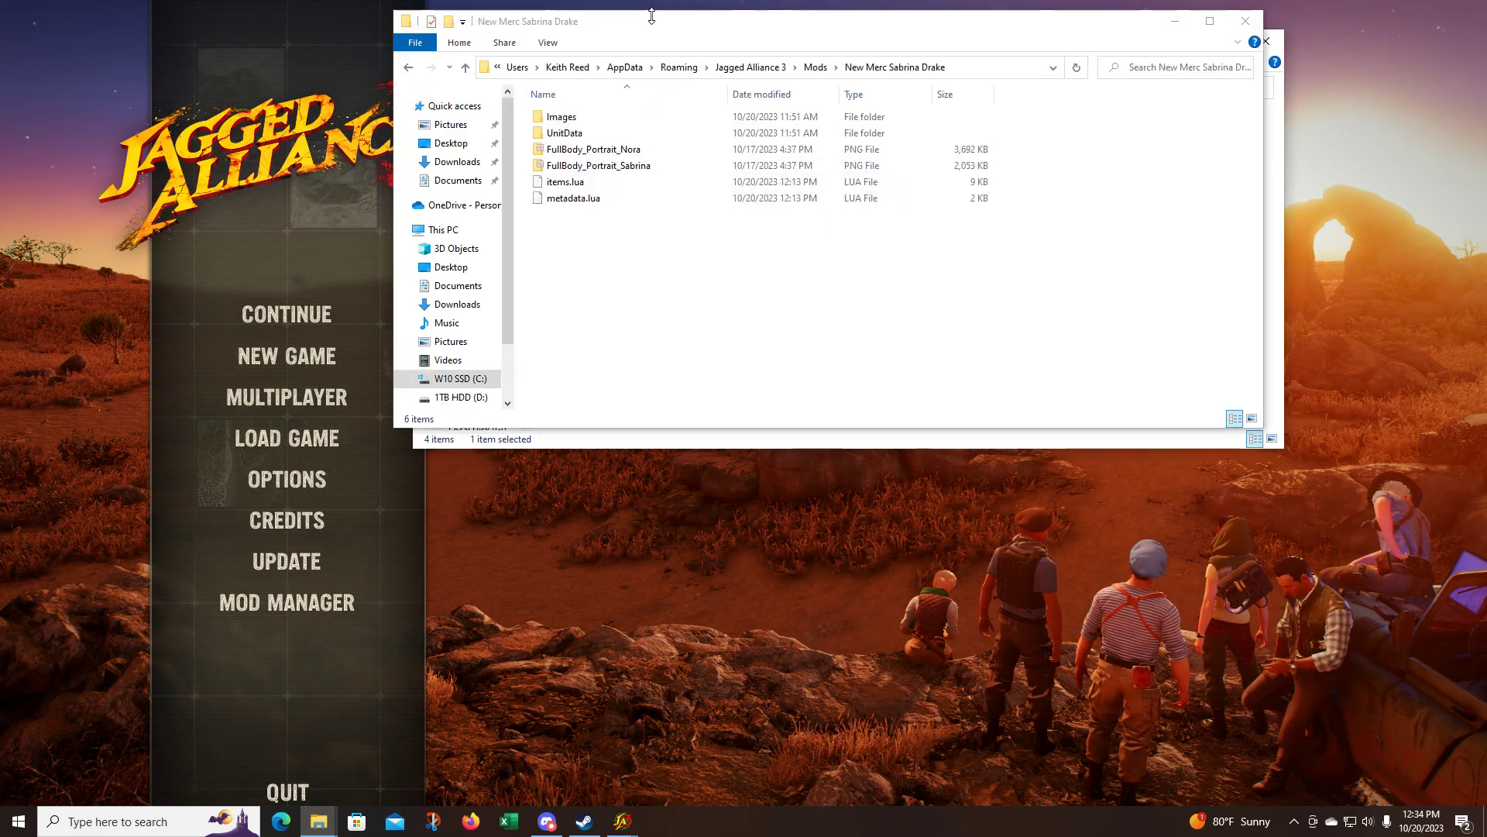
left_click(1280, 132)
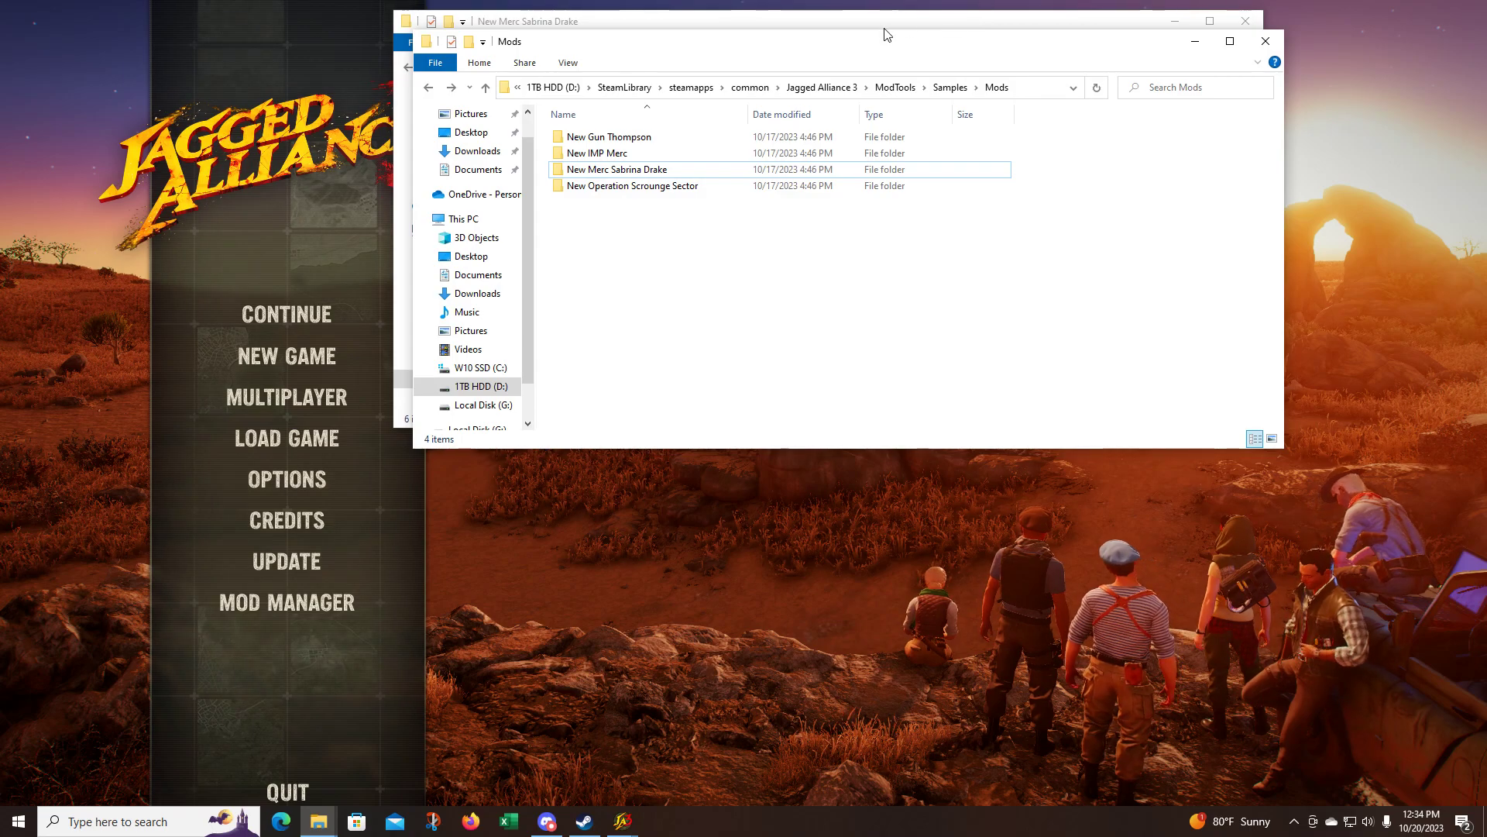
left_click_drag(831, 43, 731, 129)
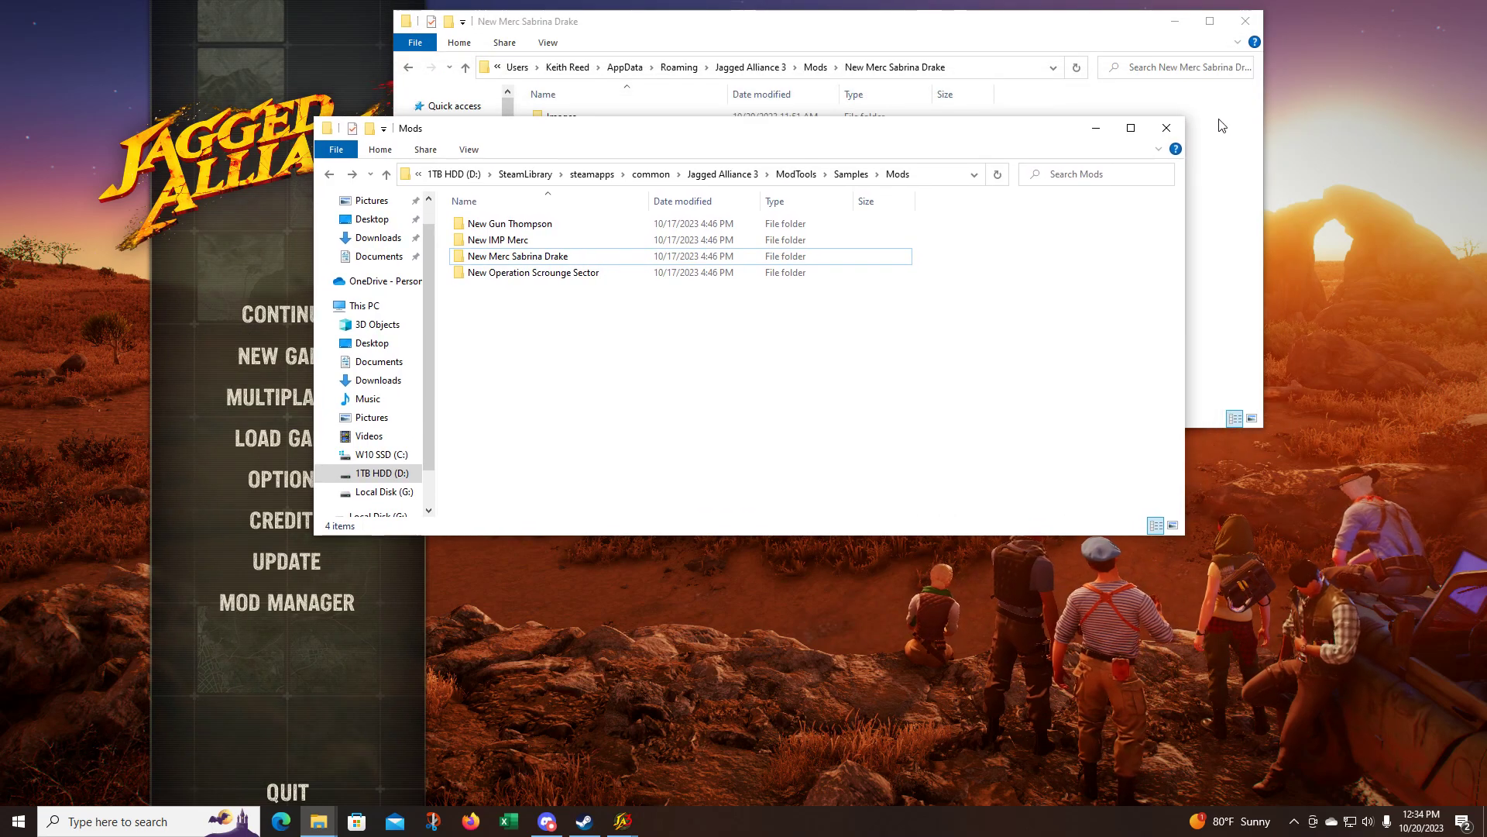
left_click(1167, 127)
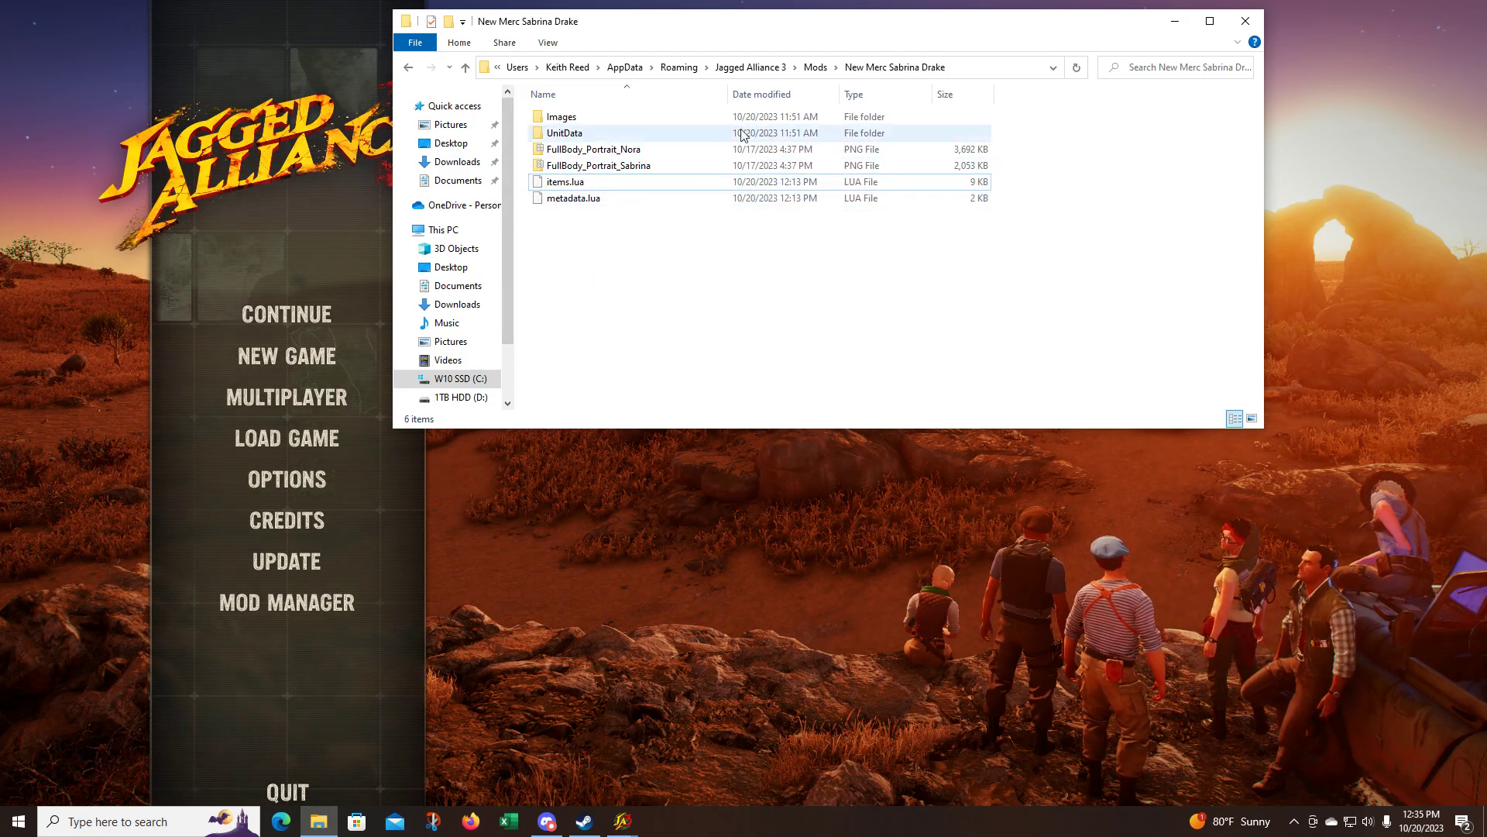
Switch back to Jagged Alliance 3 and open the New Merc Sabrina Drake mod in the Mod Editor
left_click(86, 332)
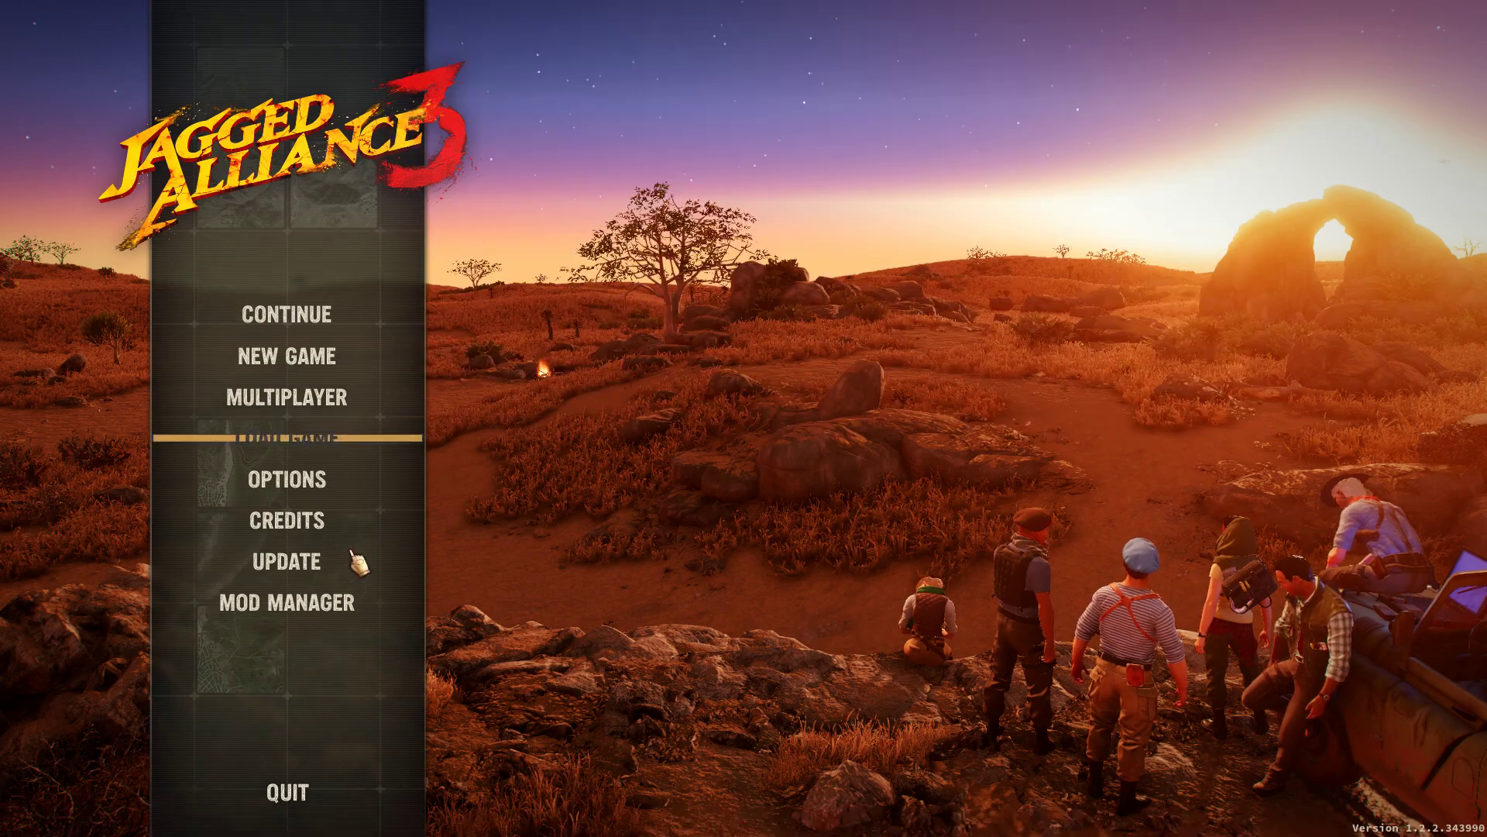
left_click(279, 609)
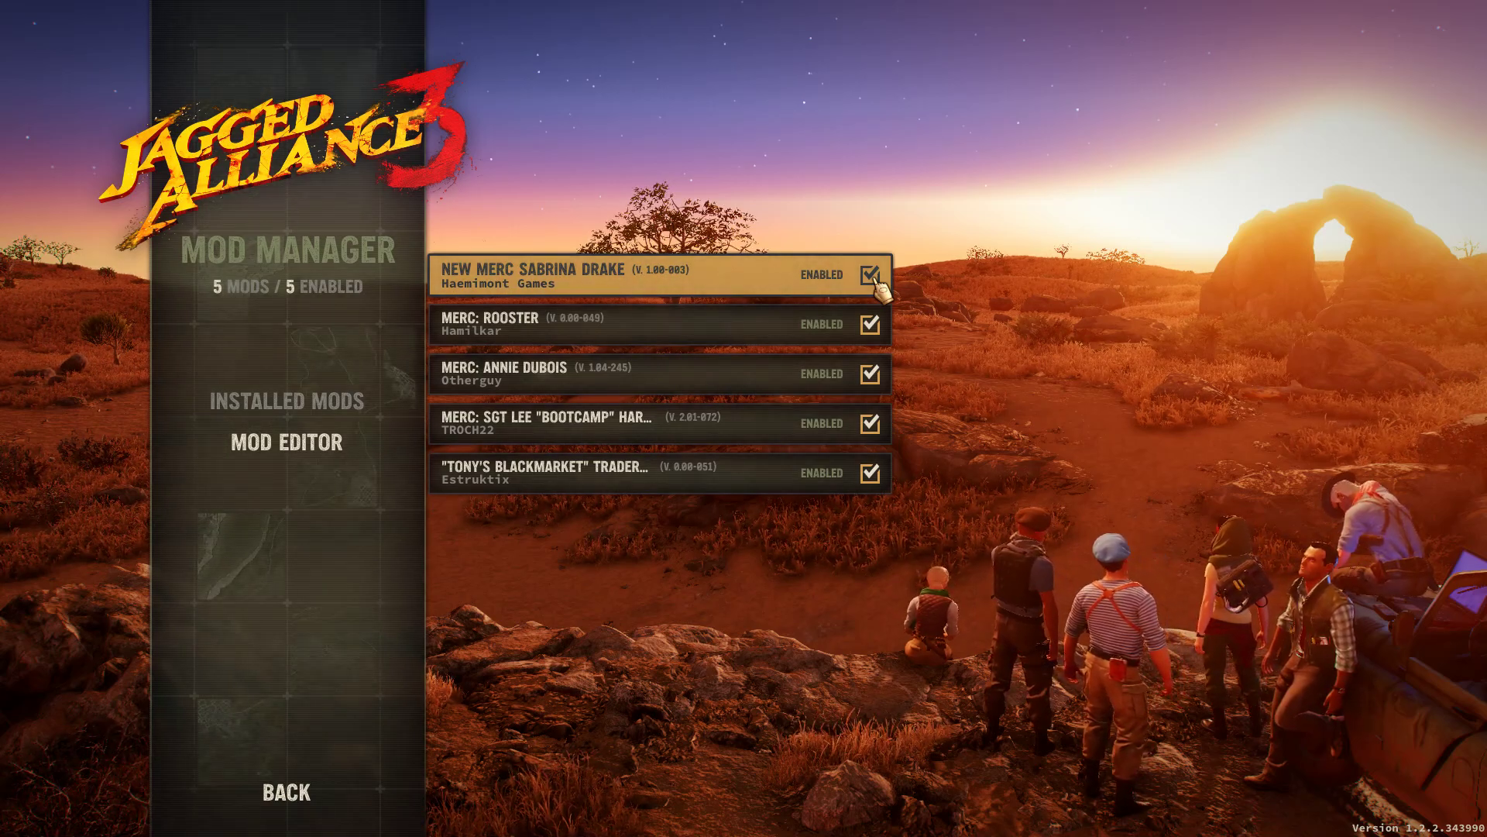
left_click(311, 449)
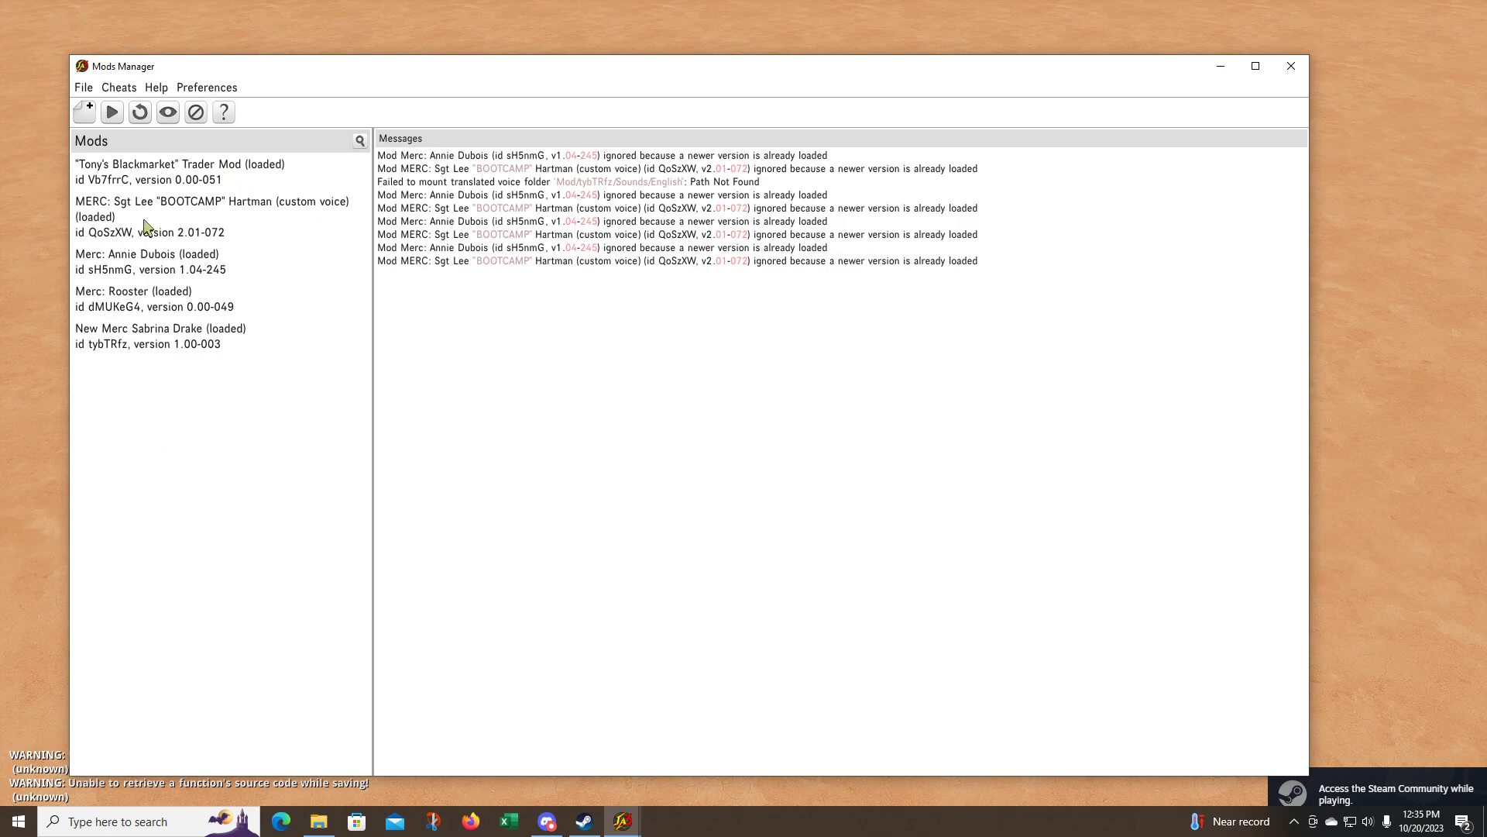
left_click(167, 345)
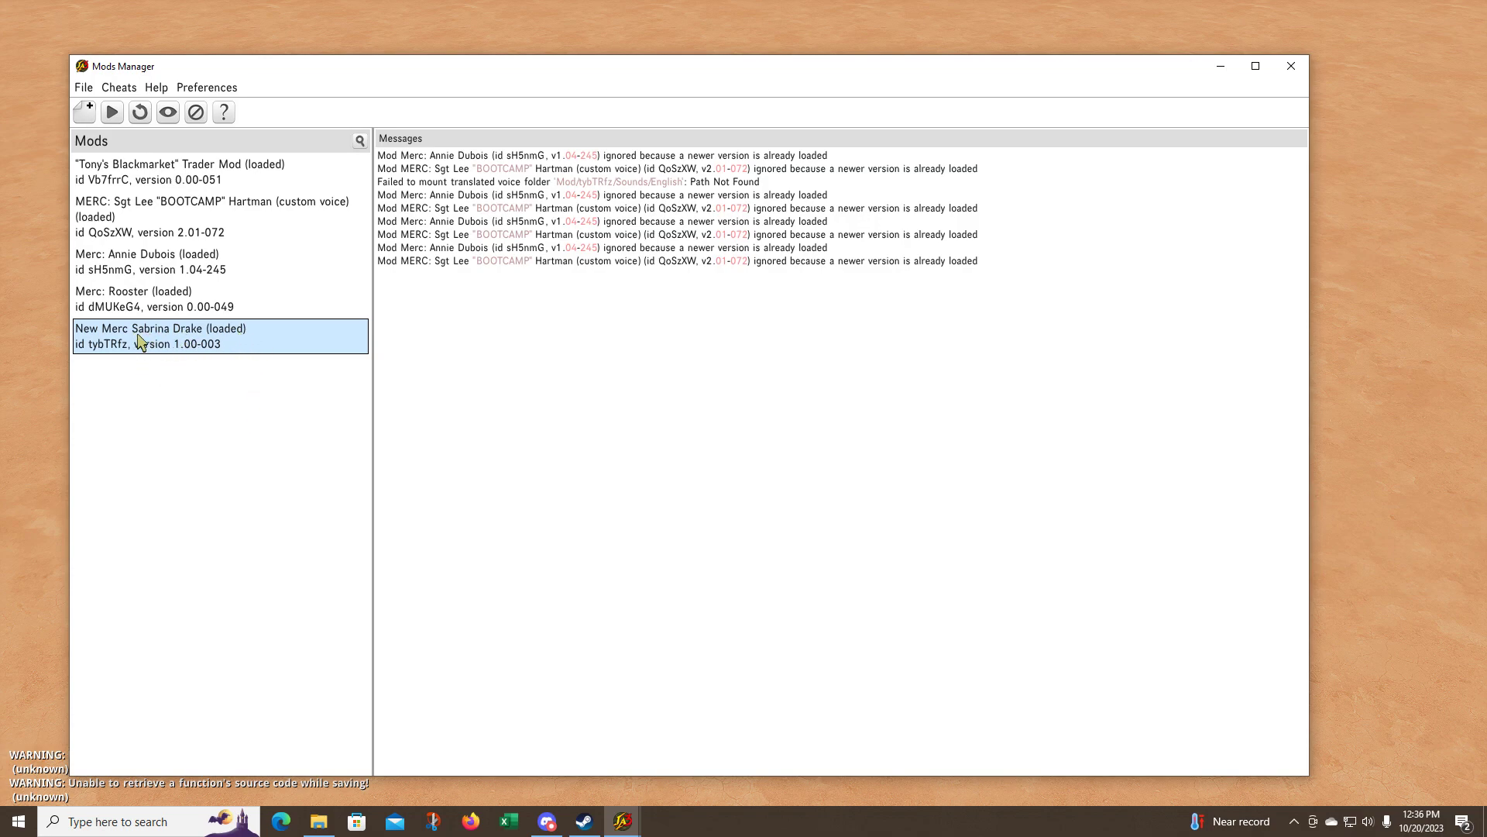
double_click(203, 341)
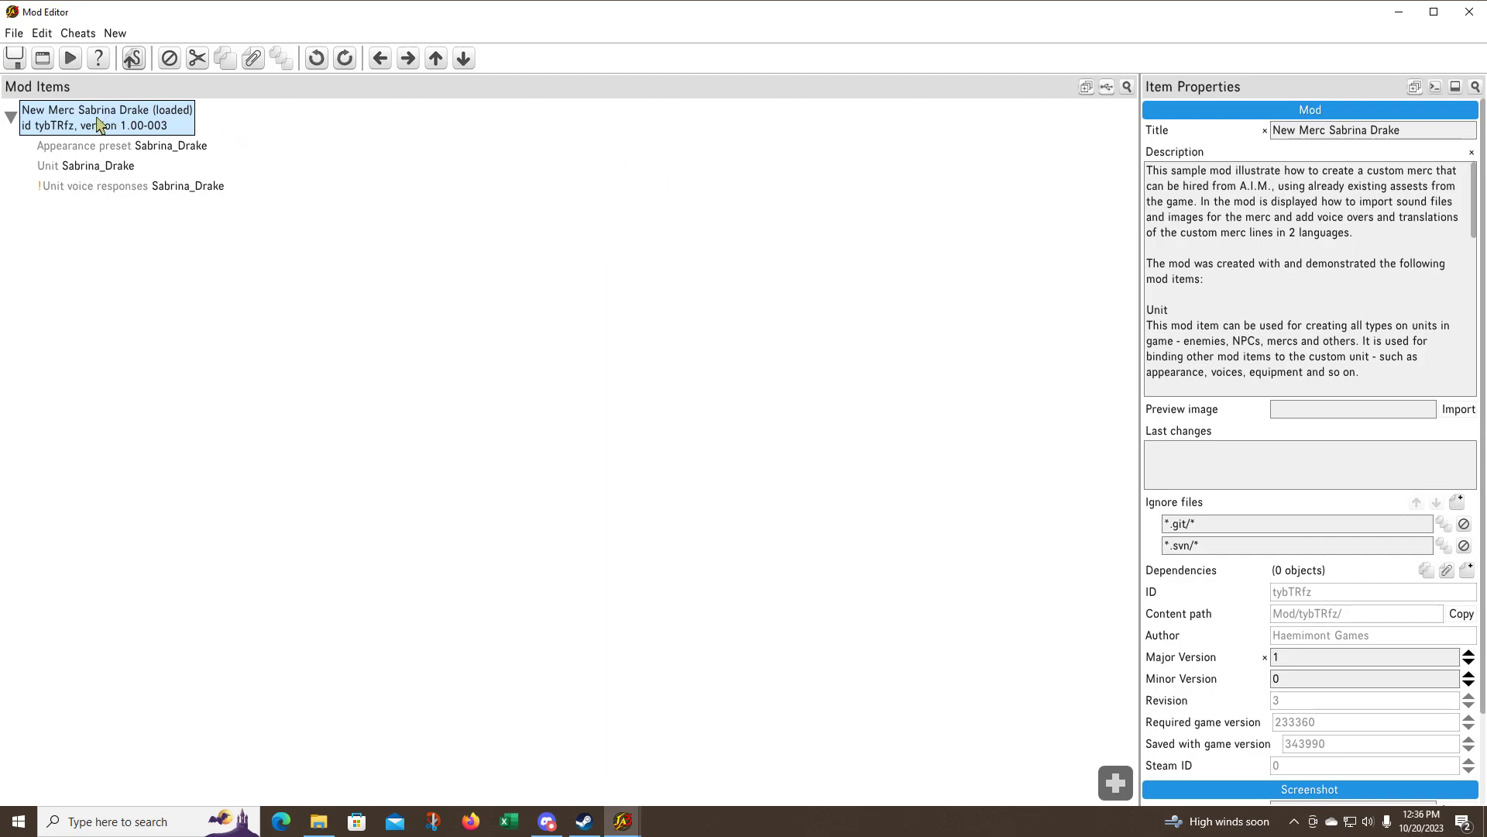
Review the mod's description and the properties of the Sabrina_Drake appearance preset and unit
scroll(1365, 240, "down", 4)
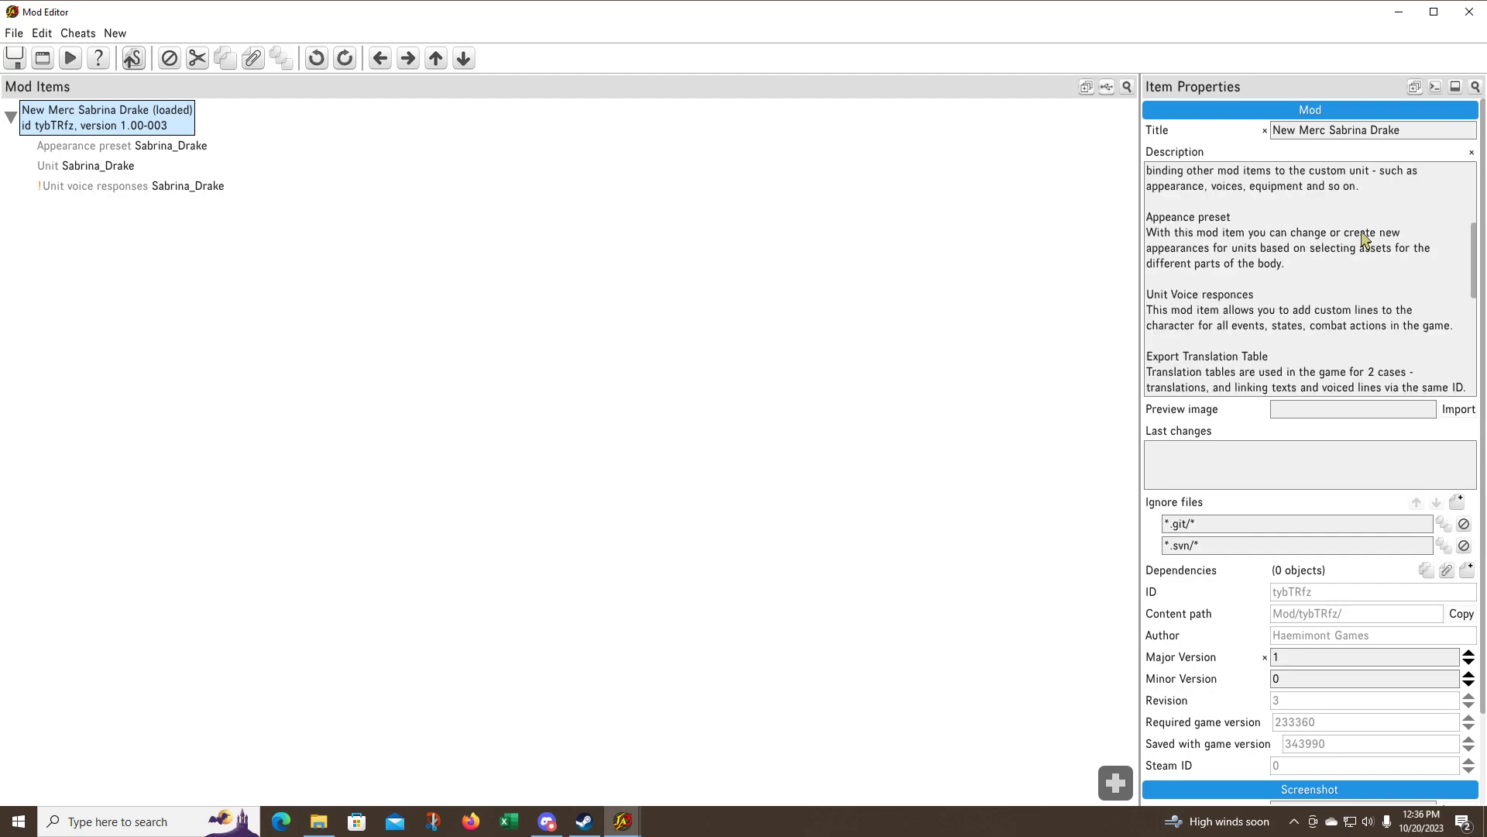
left_click(117, 149)
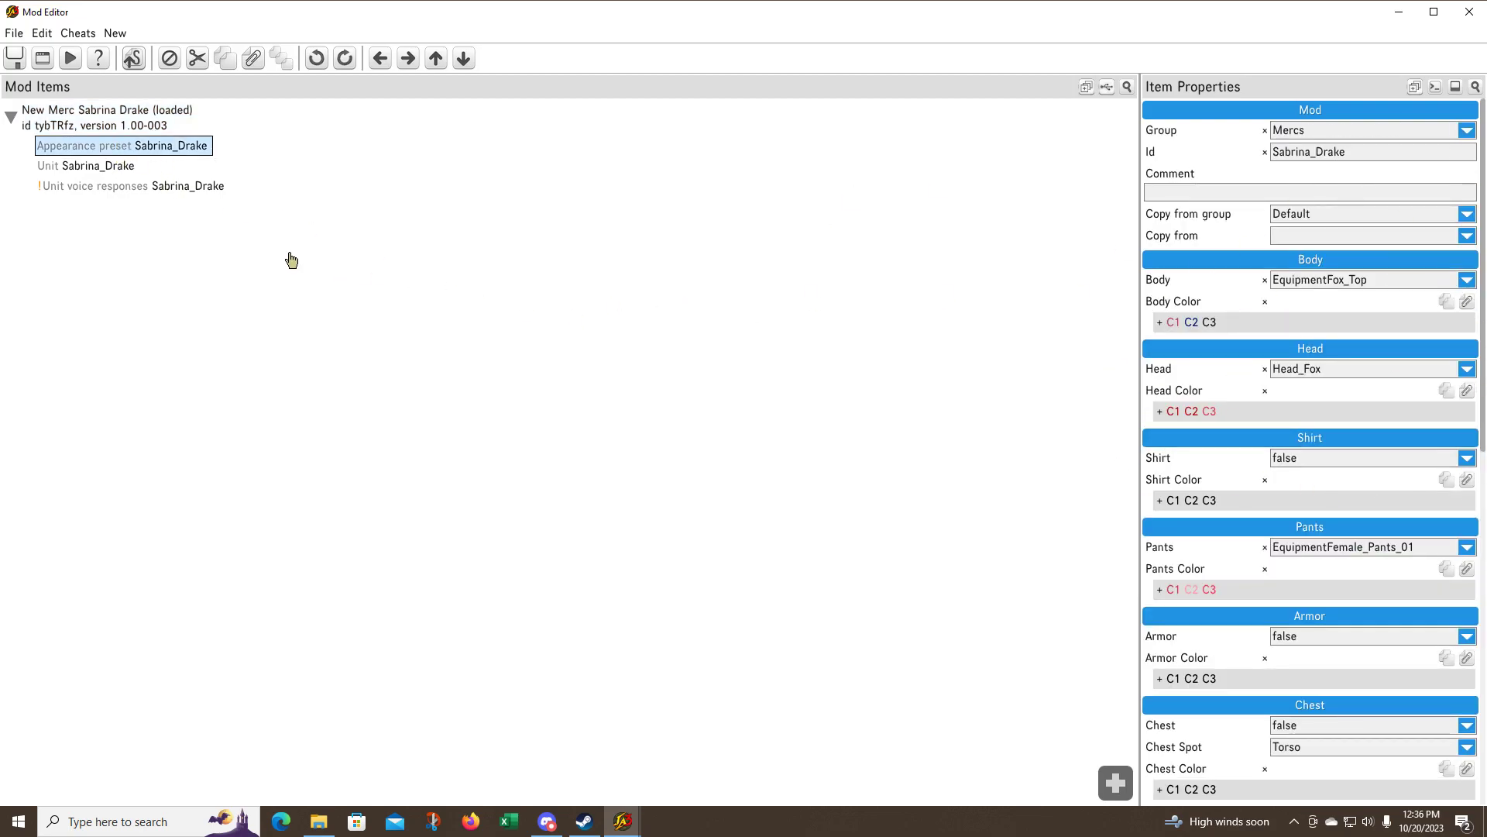
left_click(85, 166)
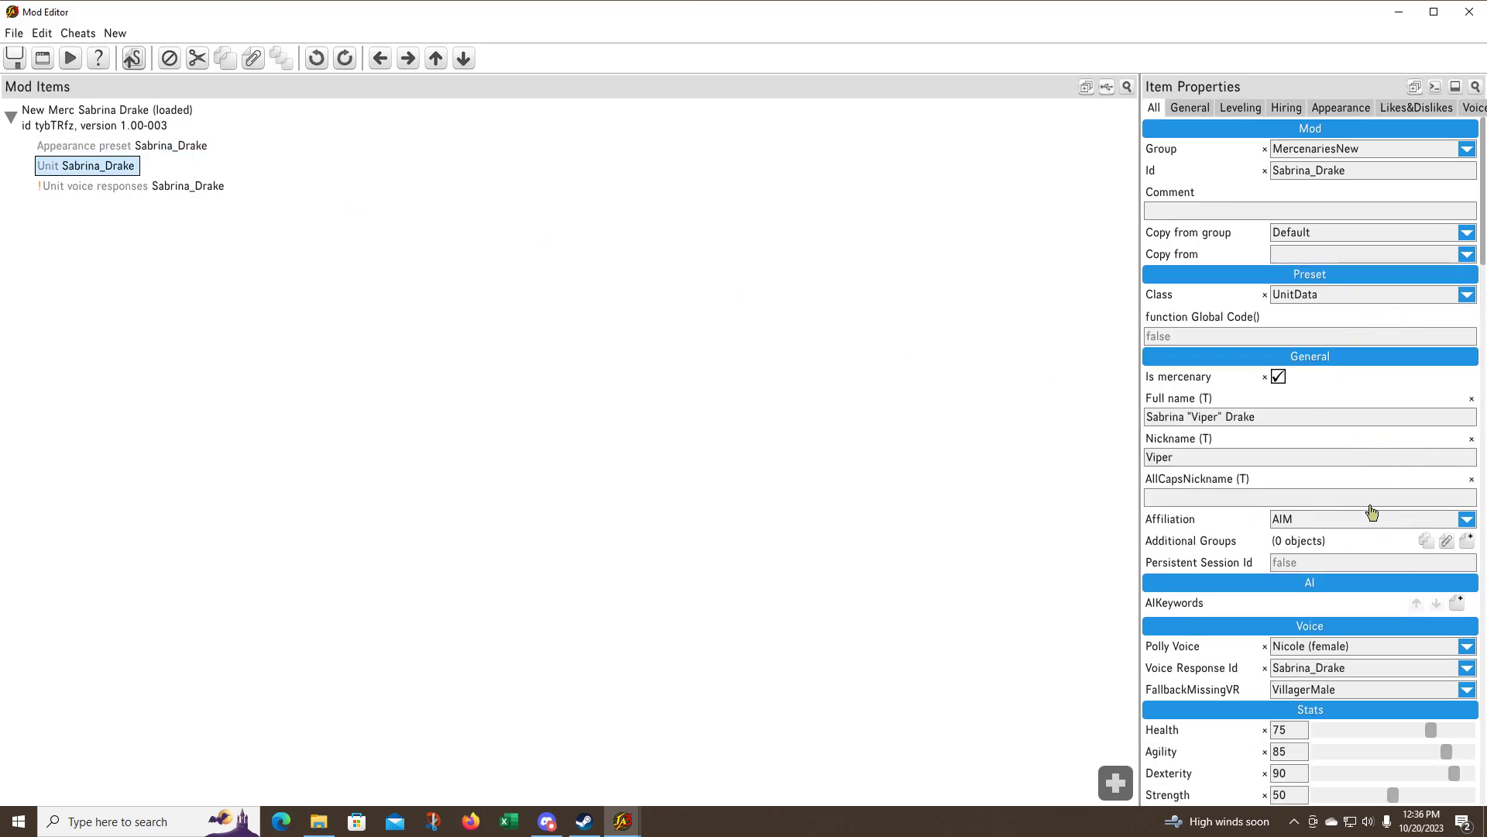
Open the Sabrina_Drake unit voice responses and examine the response events and their lines, from the unwritten ones through the combat categories
left_click(148, 193)
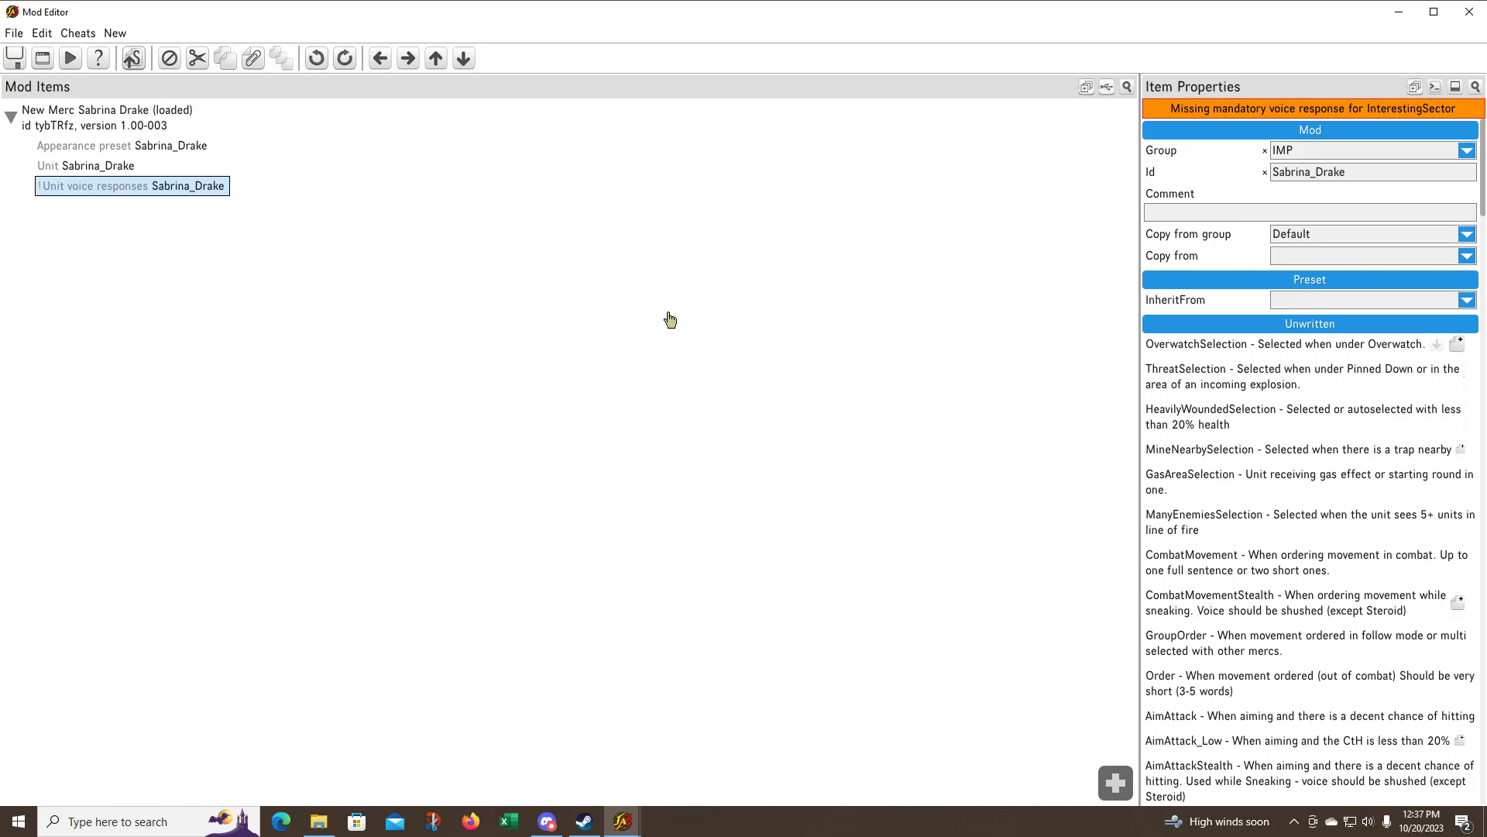
scroll(1331, 424, "down", 8)
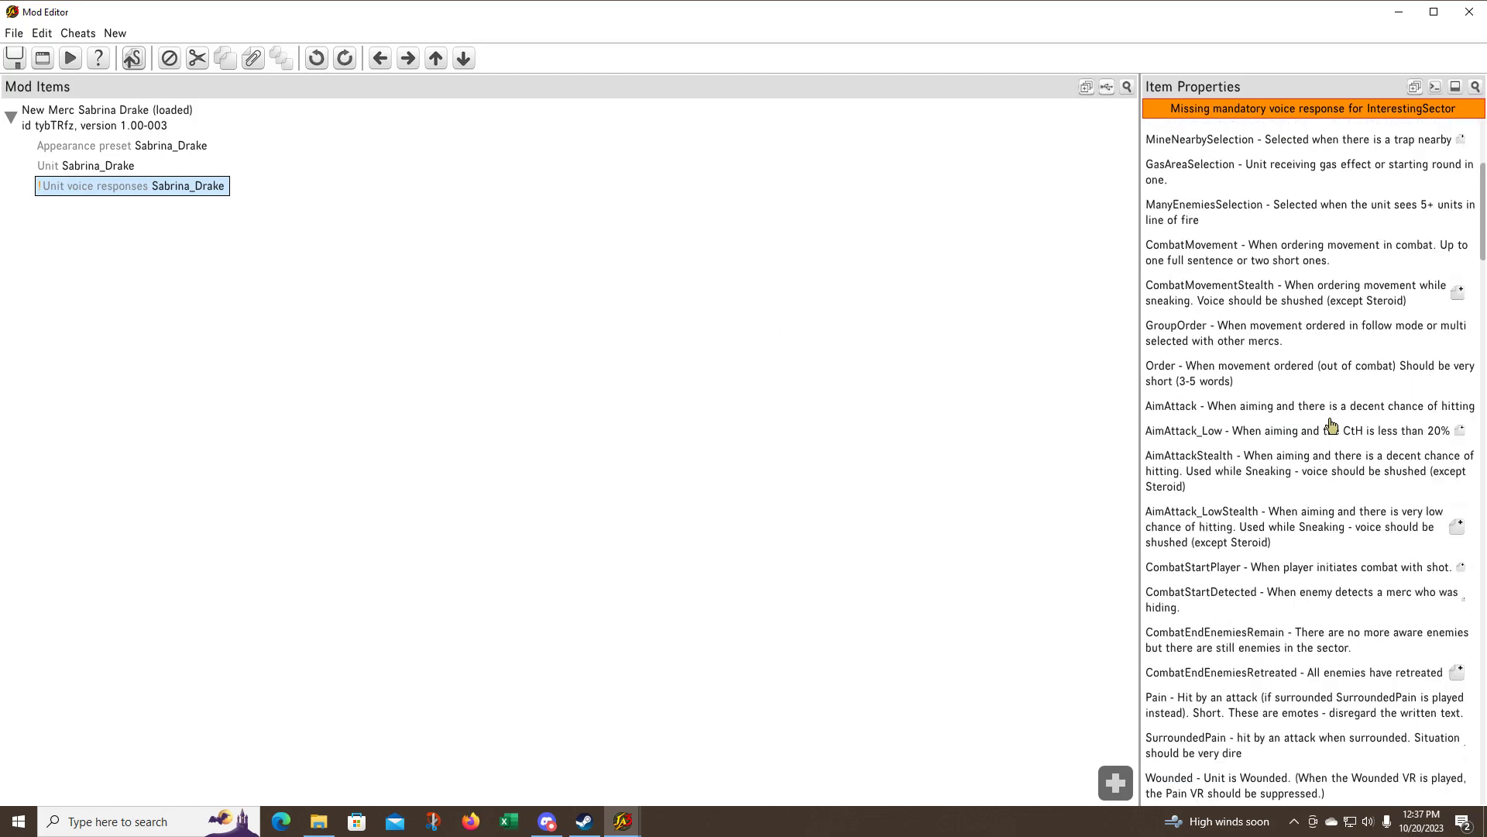
scroll(1331, 425, "down", 15)
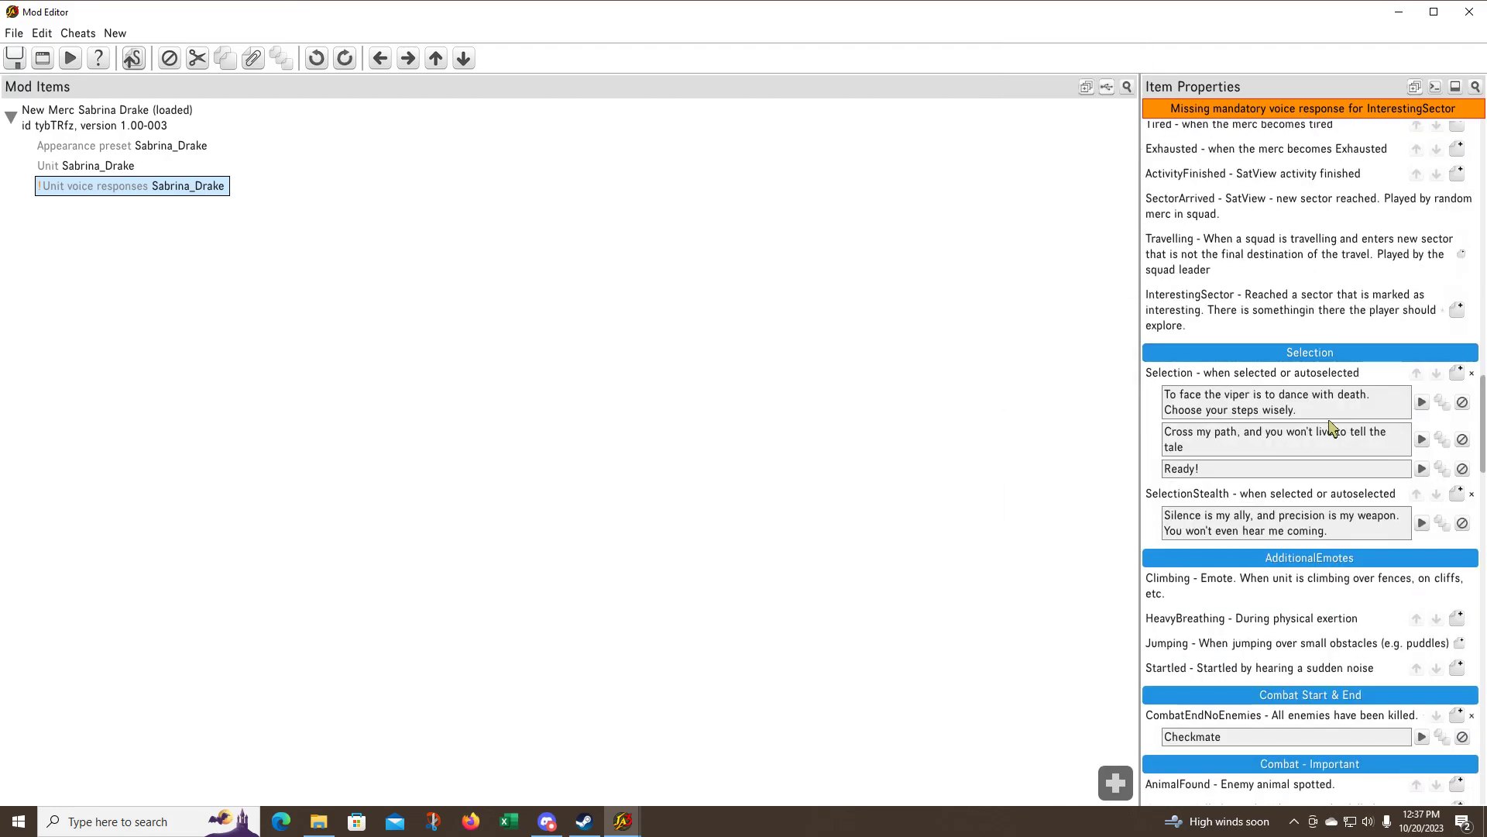
mouse_move(1265, 426)
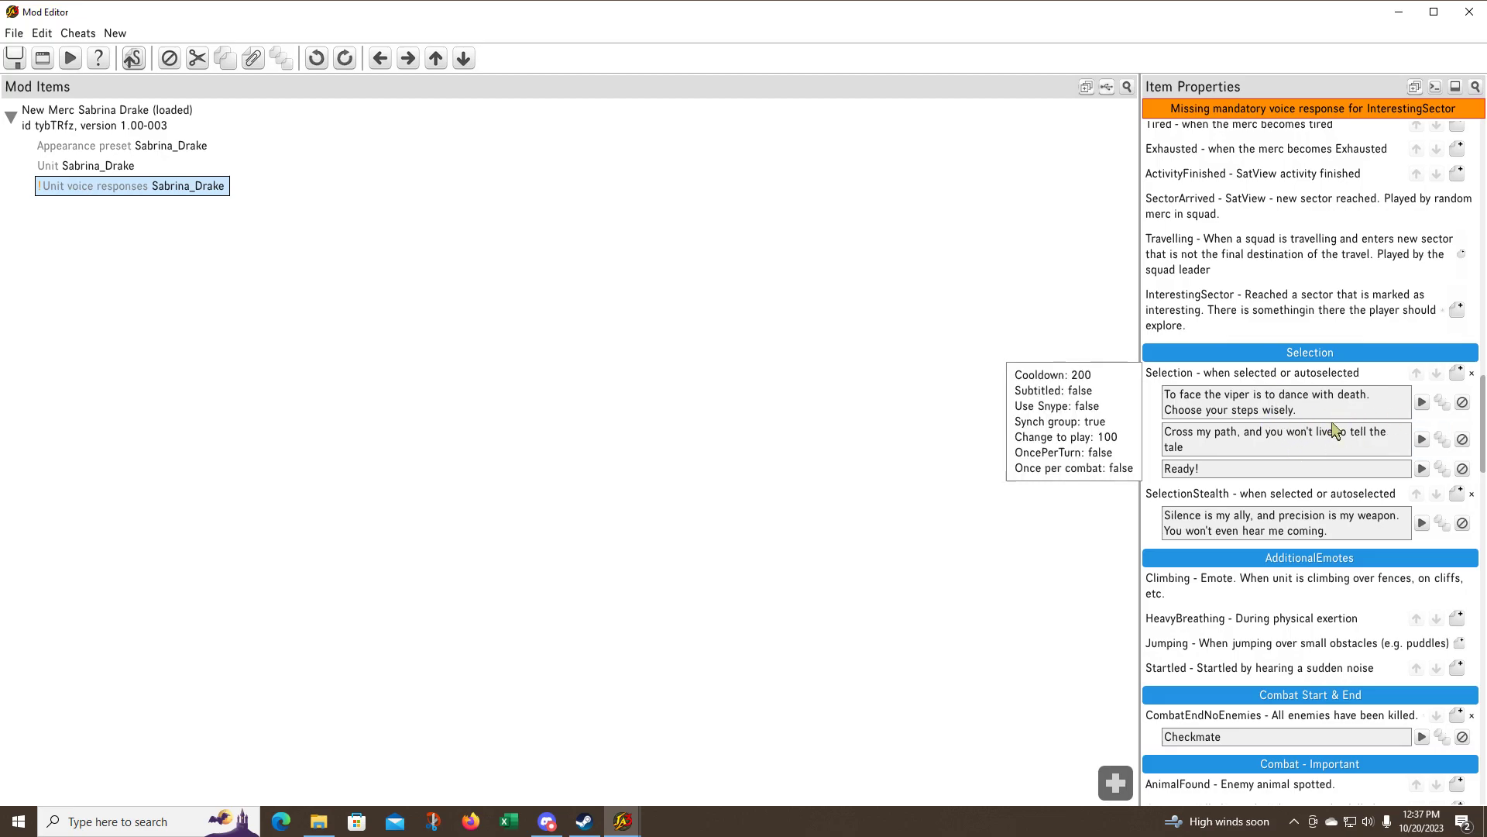
scroll(1334, 430, "down", 3)
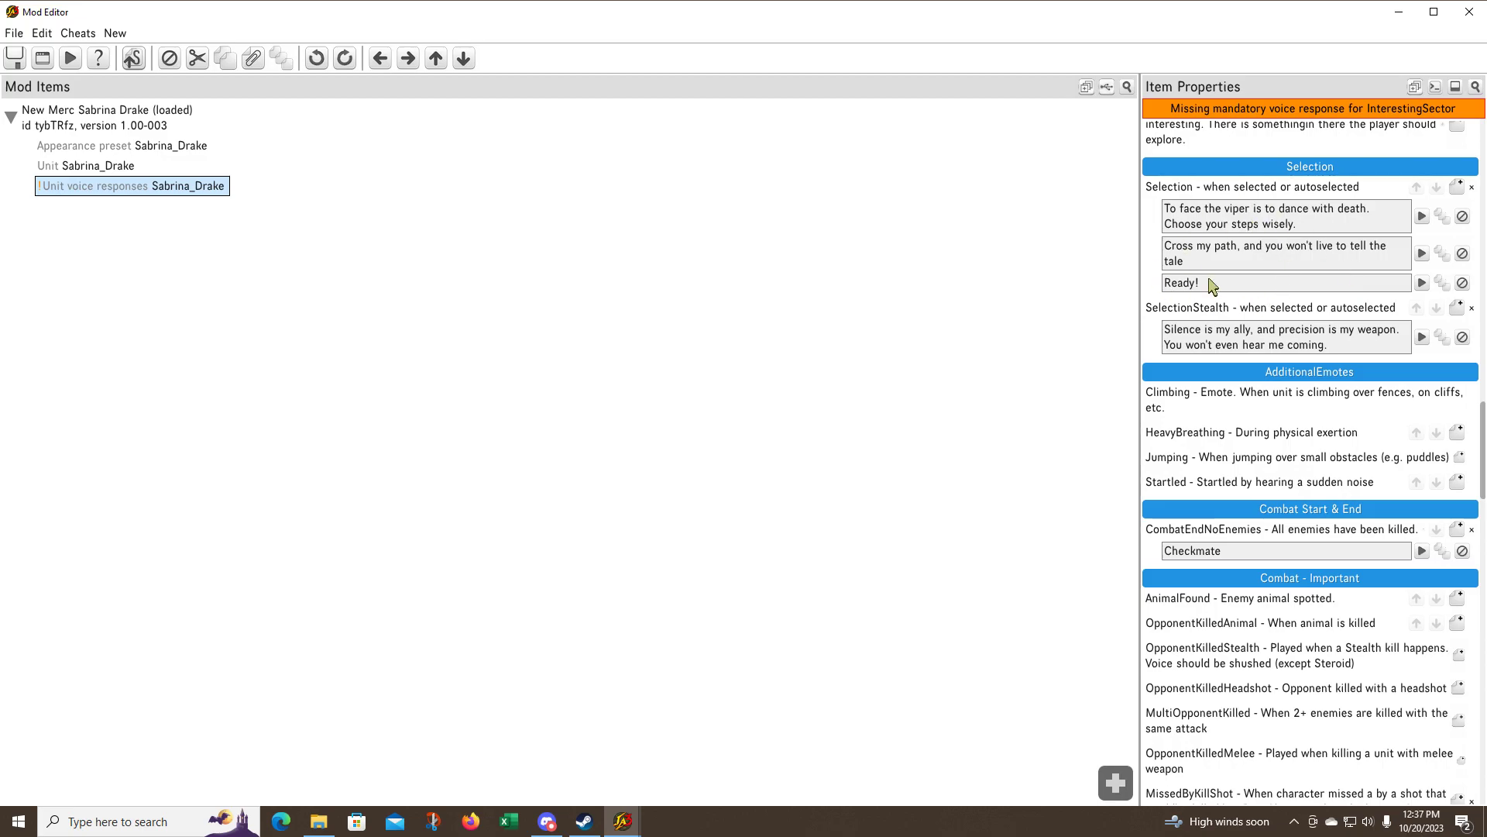
scroll(1324, 423, "down", 4)
scroll(1325, 422, "down", 4)
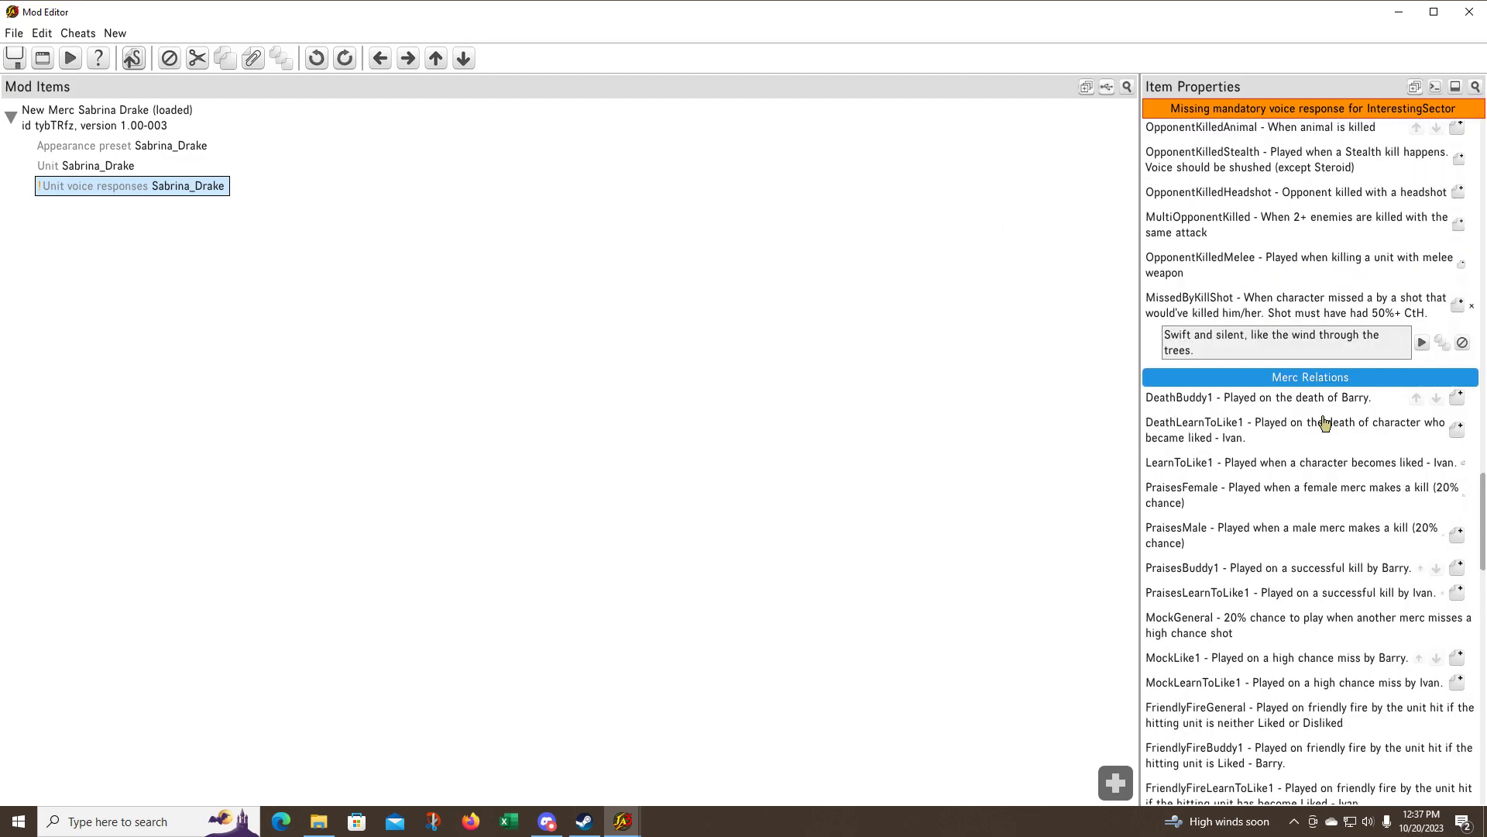
scroll(1325, 422, "down", 12)
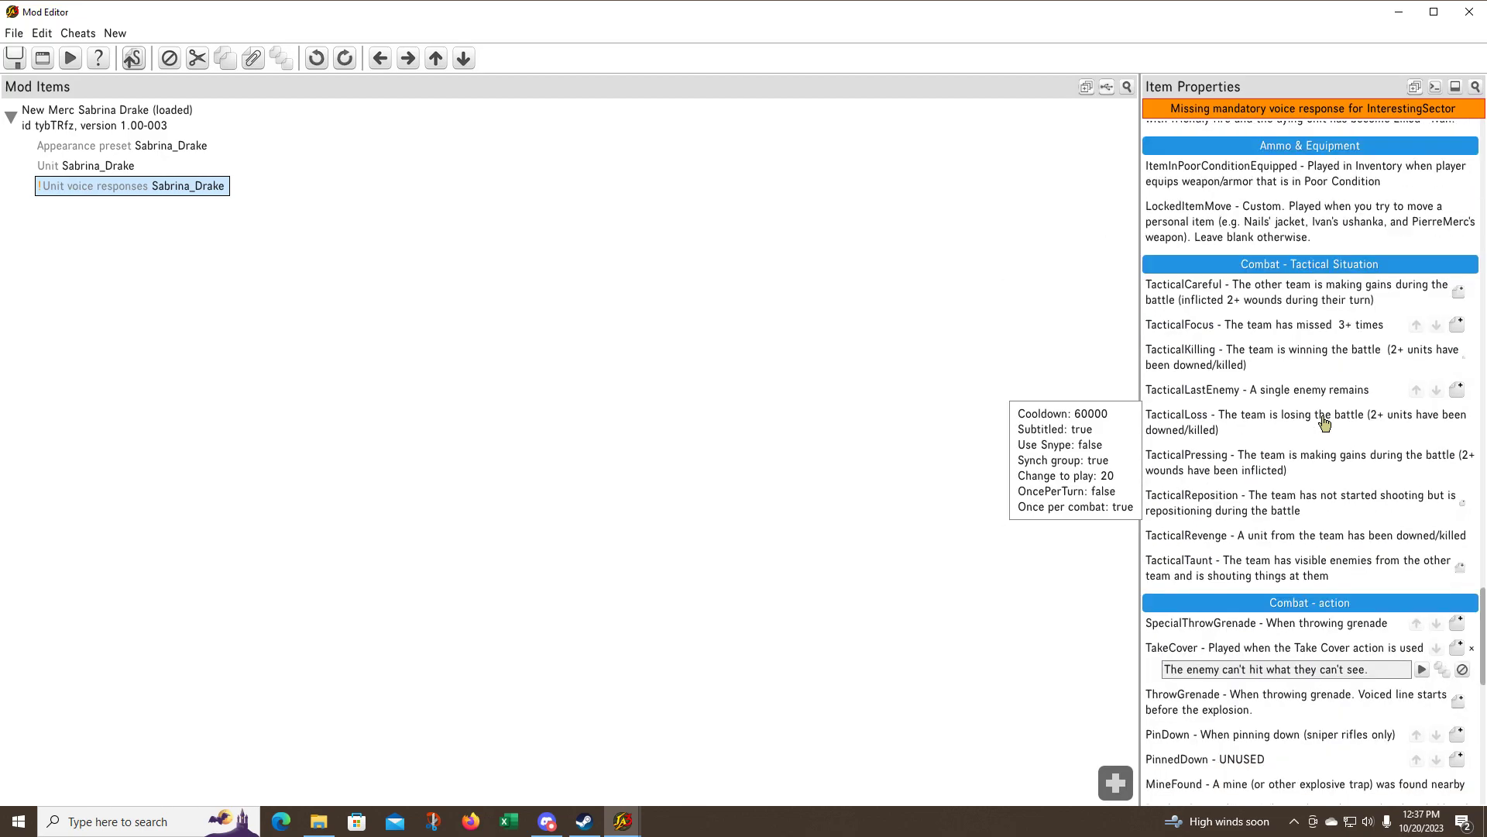
scroll(1323, 423, "down", 1)
scroll(1335, 398, "down", 4)
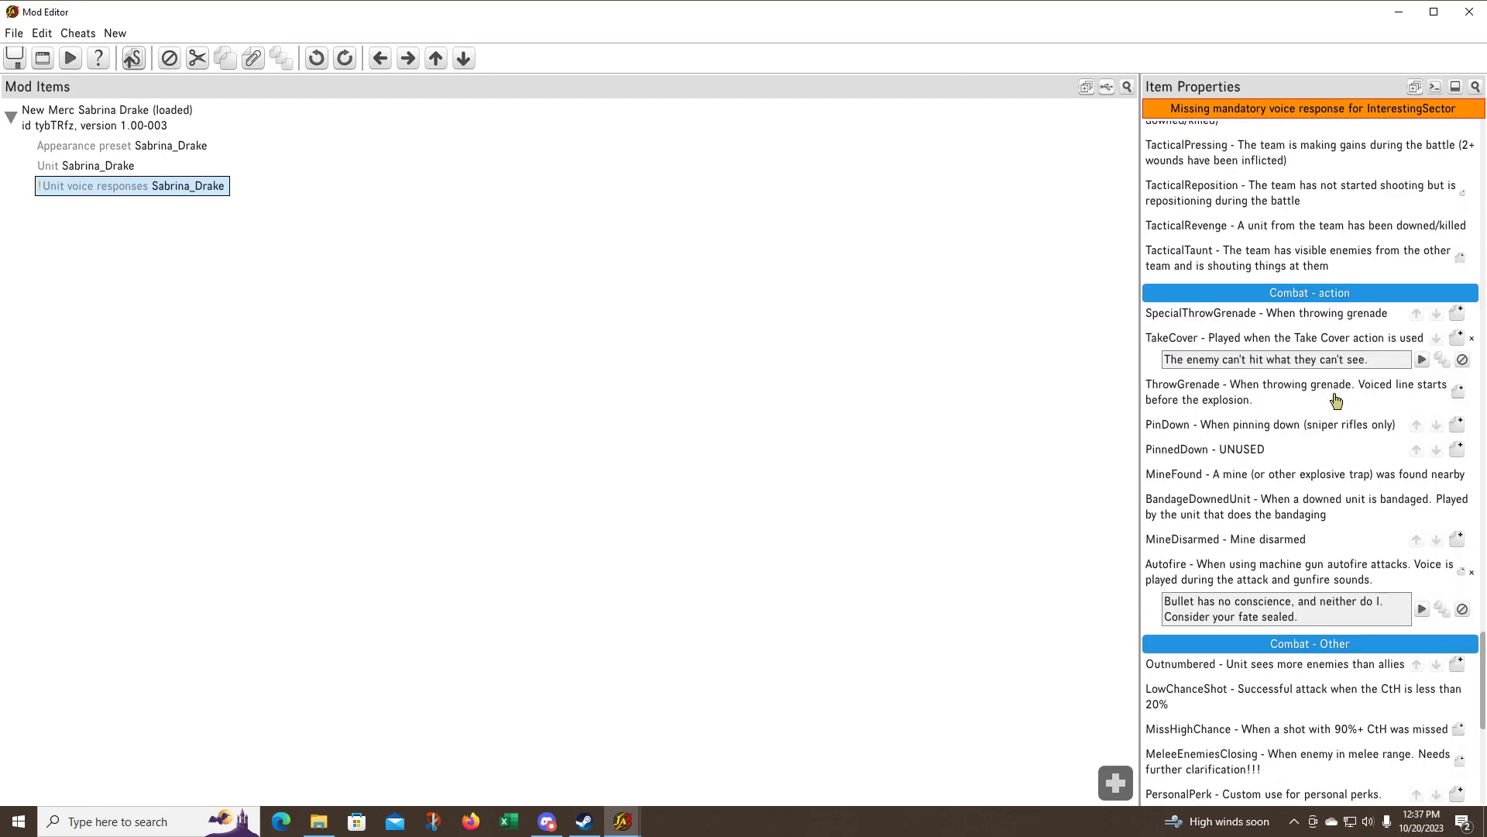
scroll(1335, 398, "down", 3)
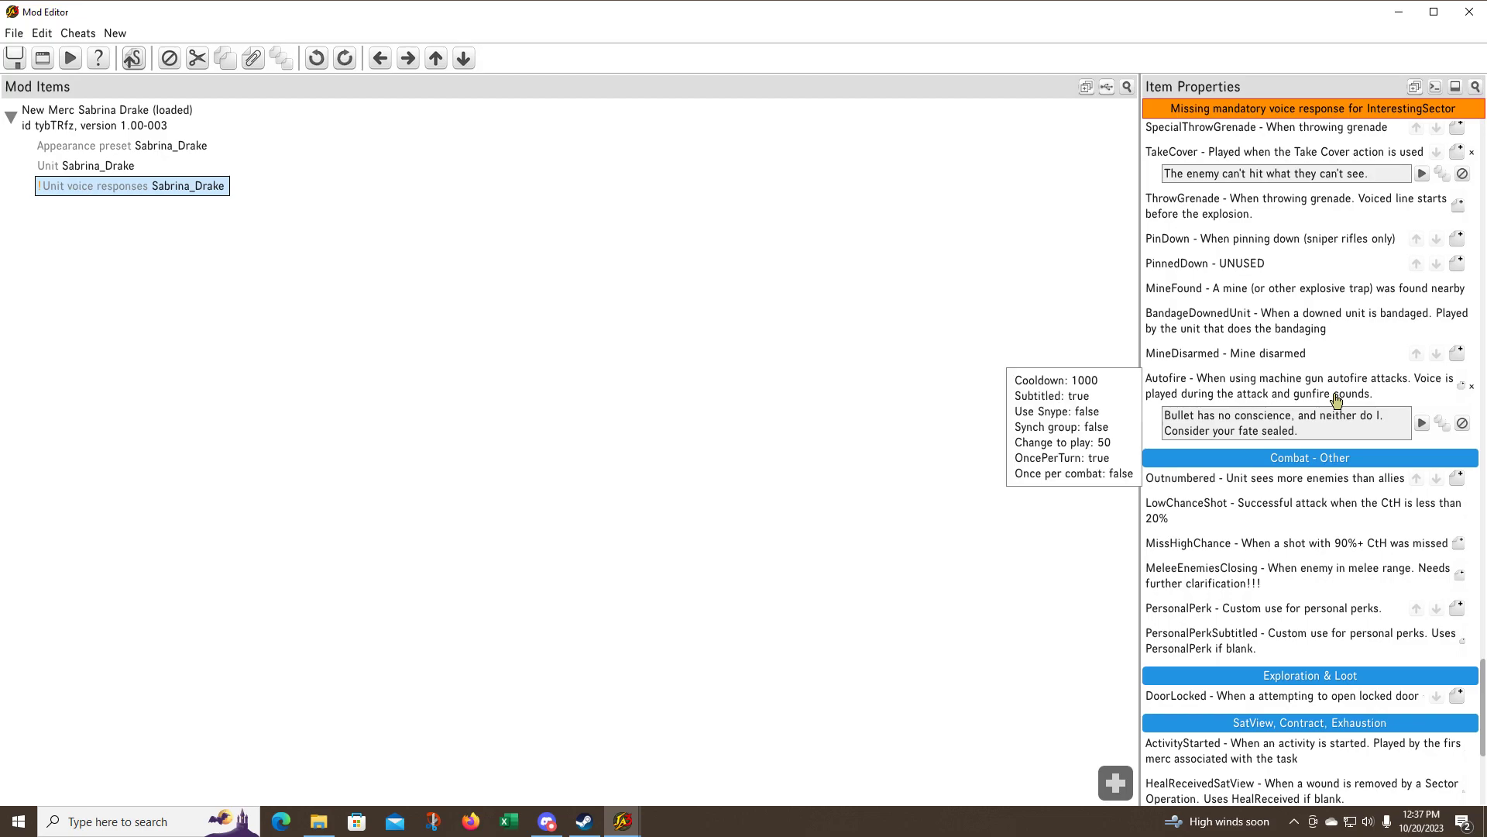
scroll(1335, 399, "down", 4)
Recheck the tactical situation, combat action and selection voice response events, including their cooldown and play-chance details
scroll(1335, 398, "up", 12)
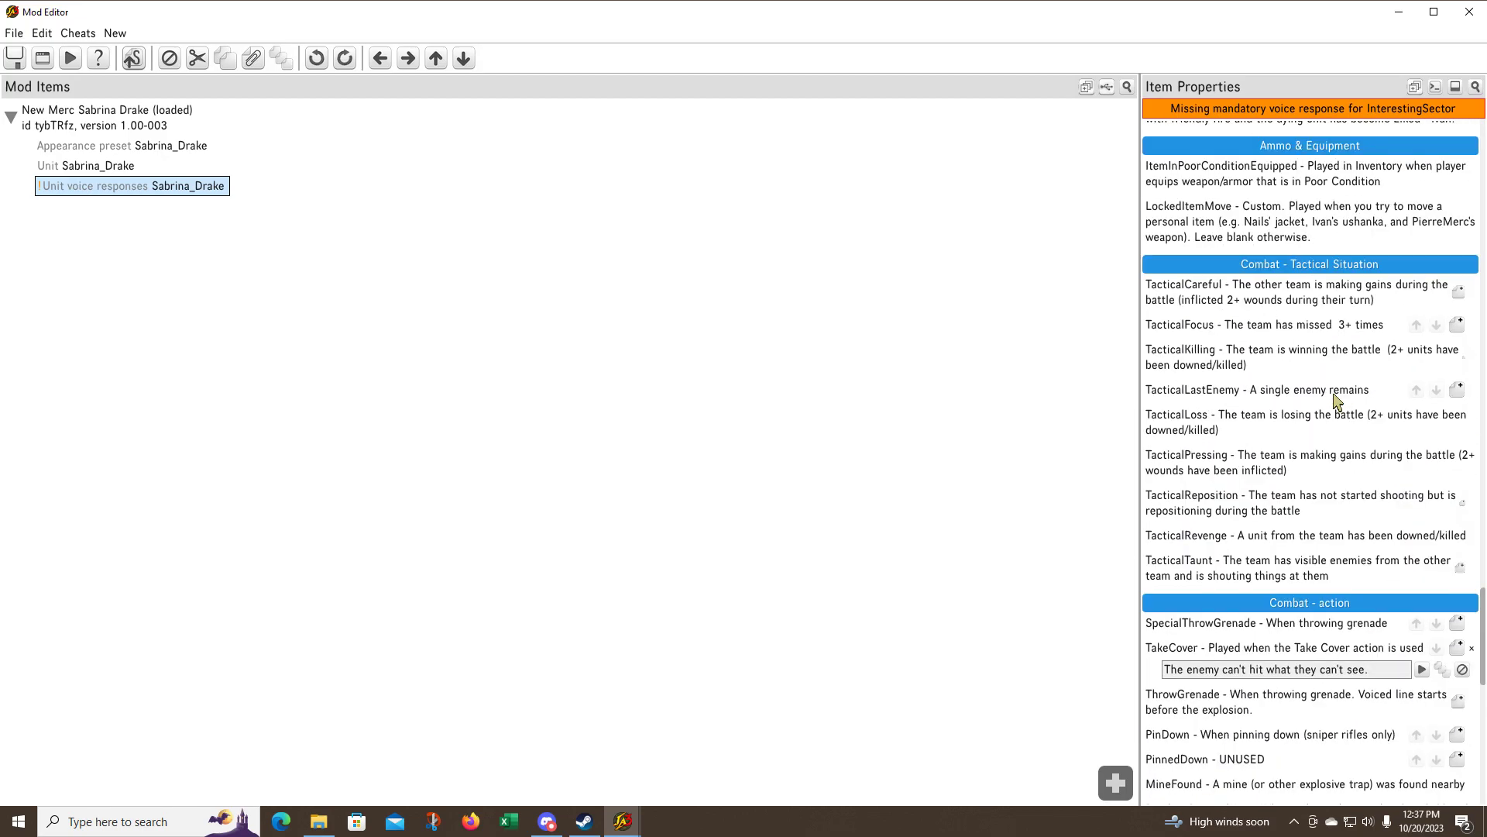
mouse_move(1335, 399)
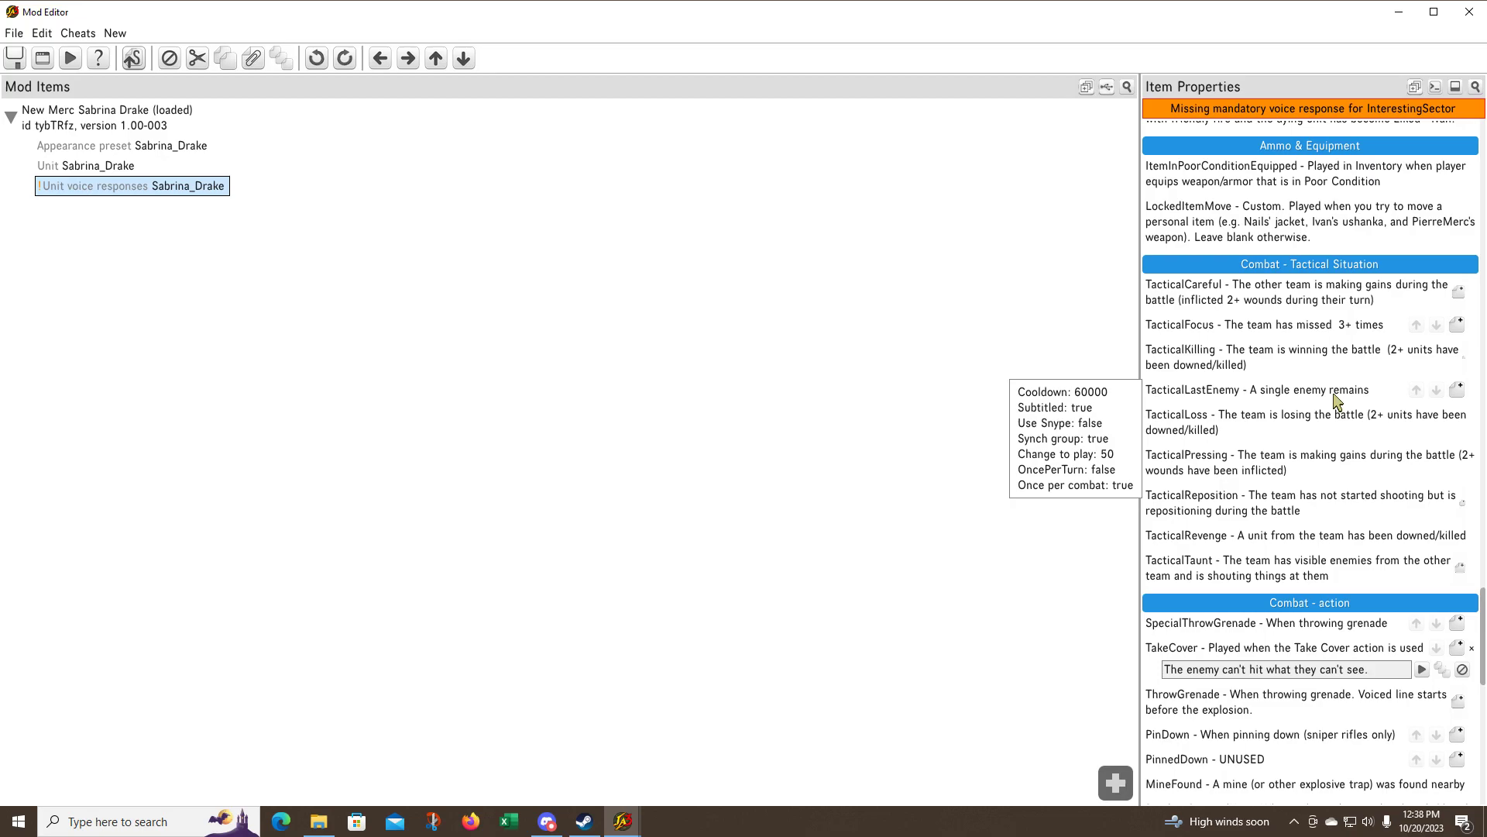
mouse_move(1232, 358)
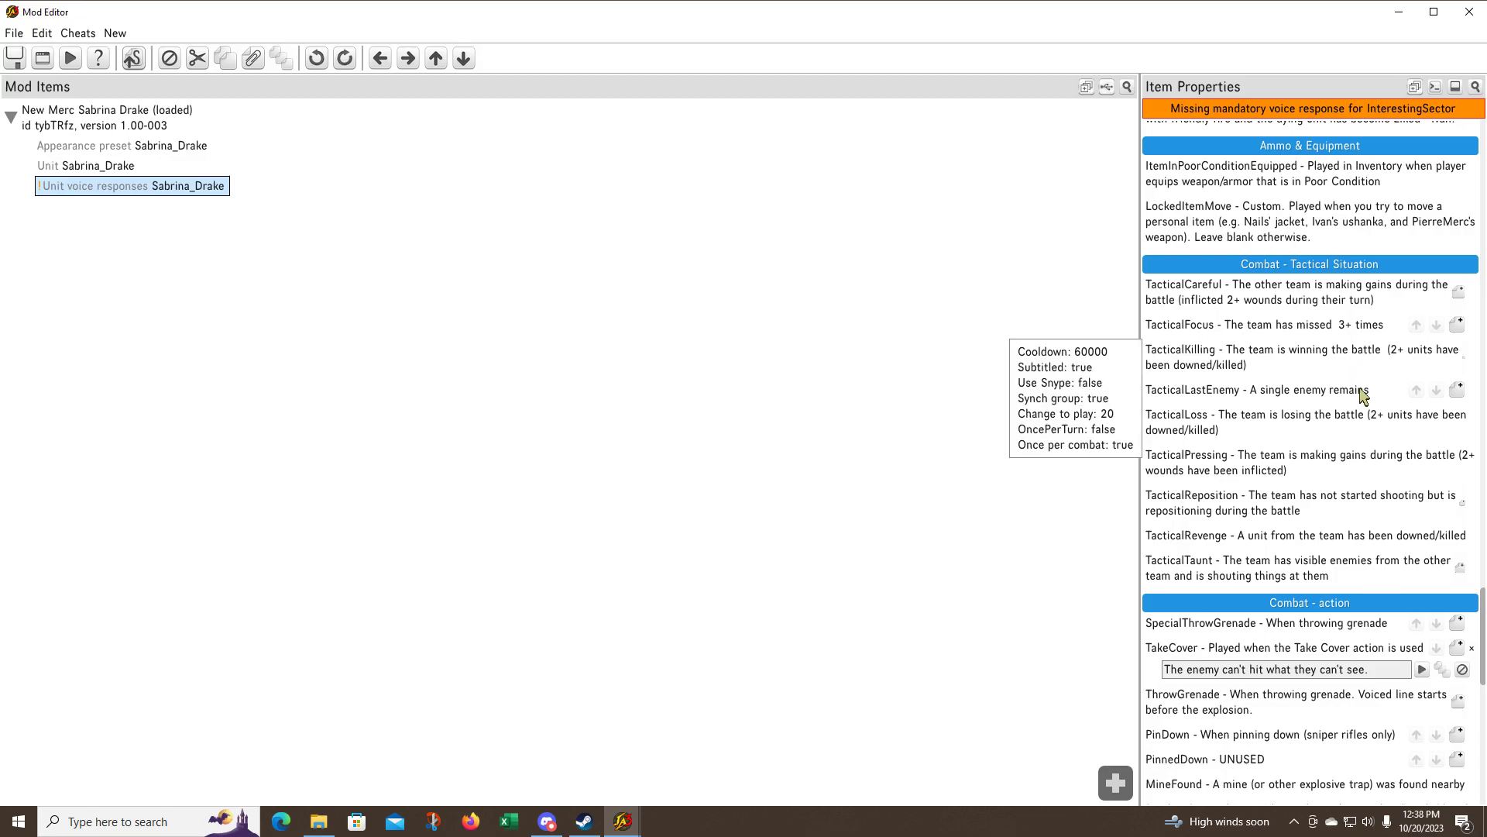
scroll(1361, 397, "down", 3)
scroll(1361, 396, "down", 2)
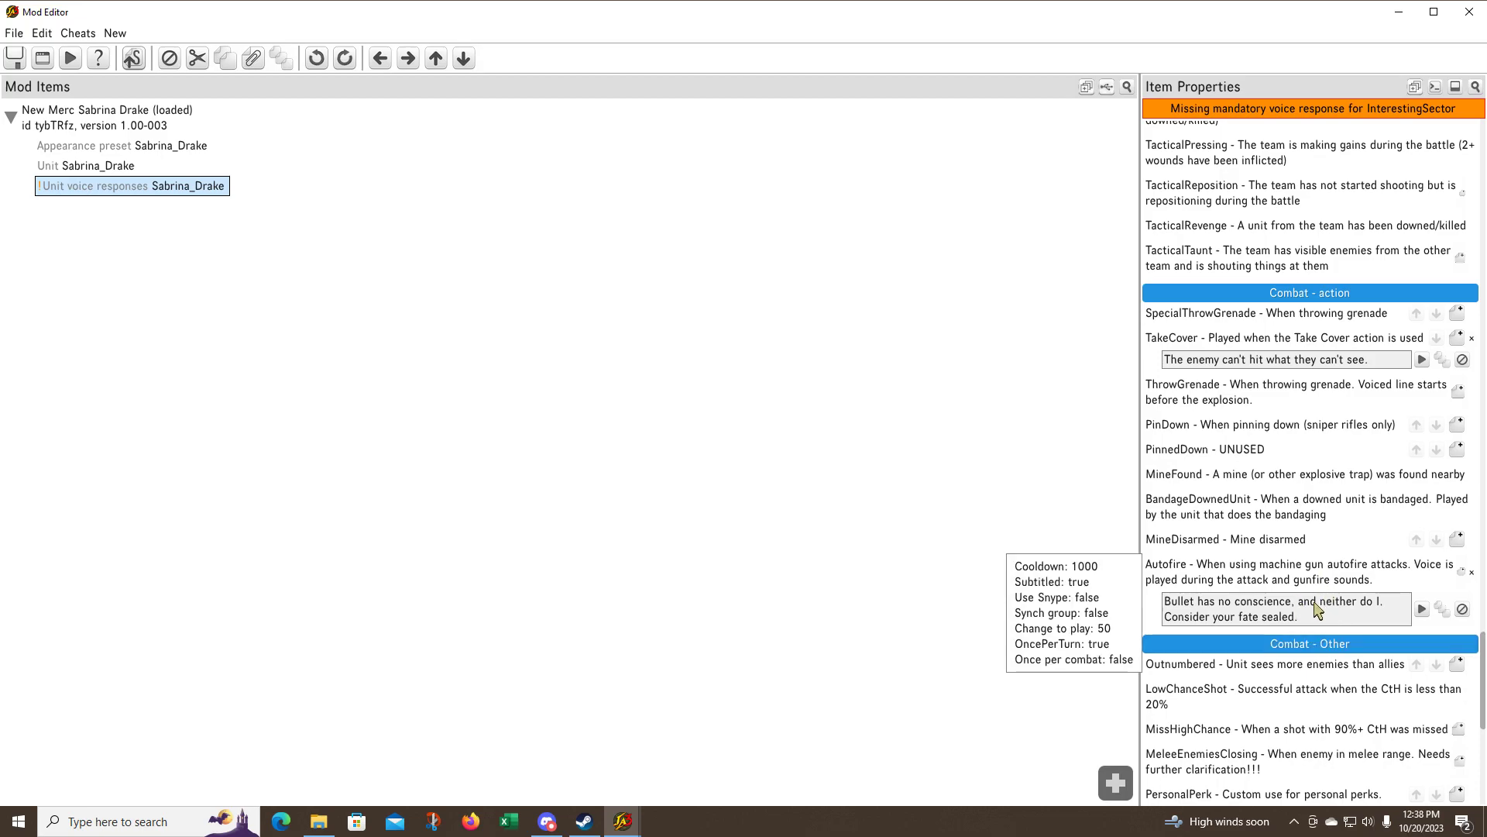
scroll(1315, 607, "up", 4)
scroll(1218, 415, "up", 16)
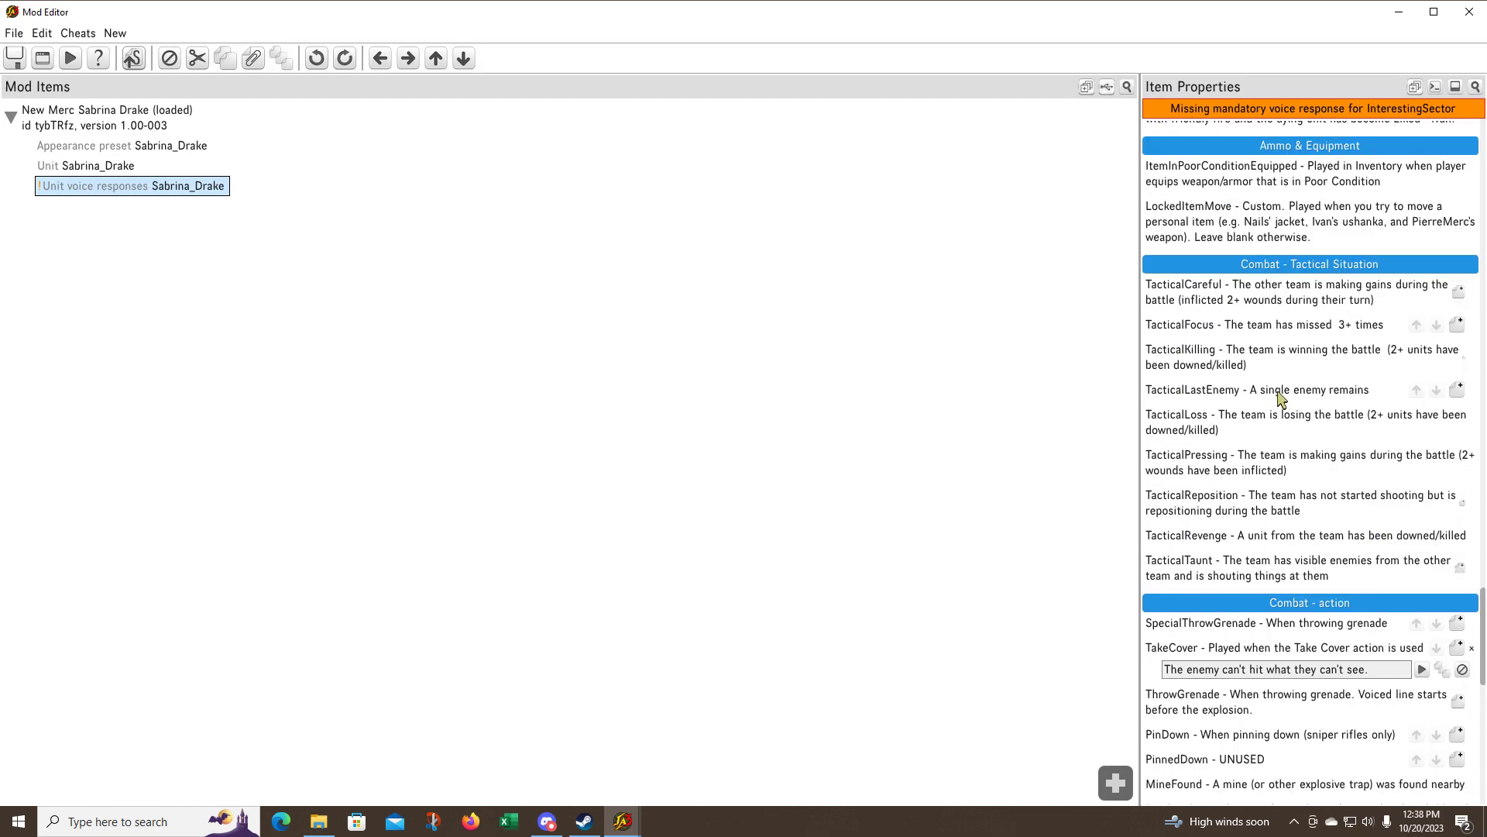
scroll(1309, 364, "up", 6)
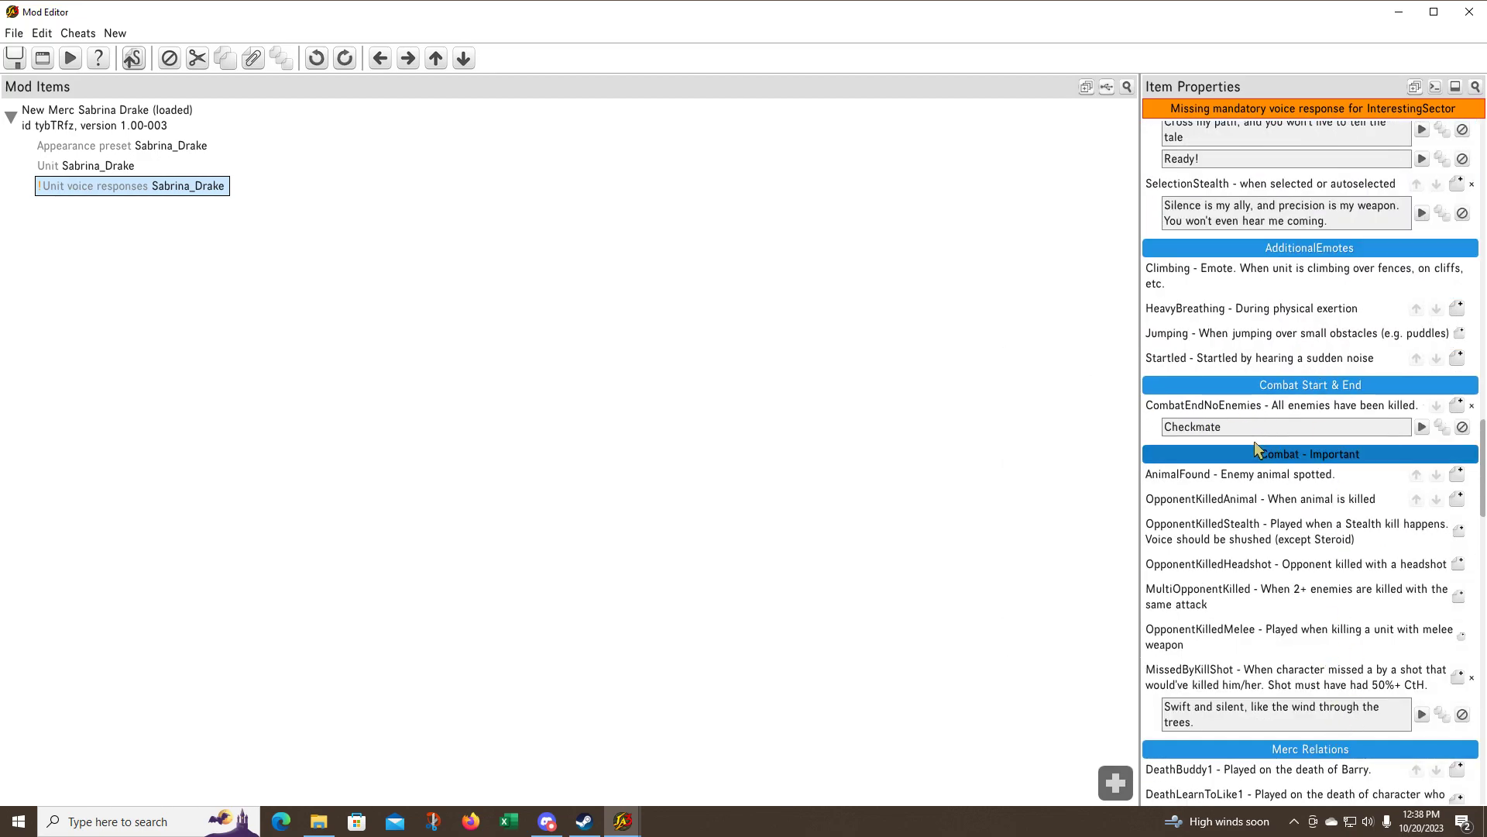
scroll(1222, 393, "up", 6)
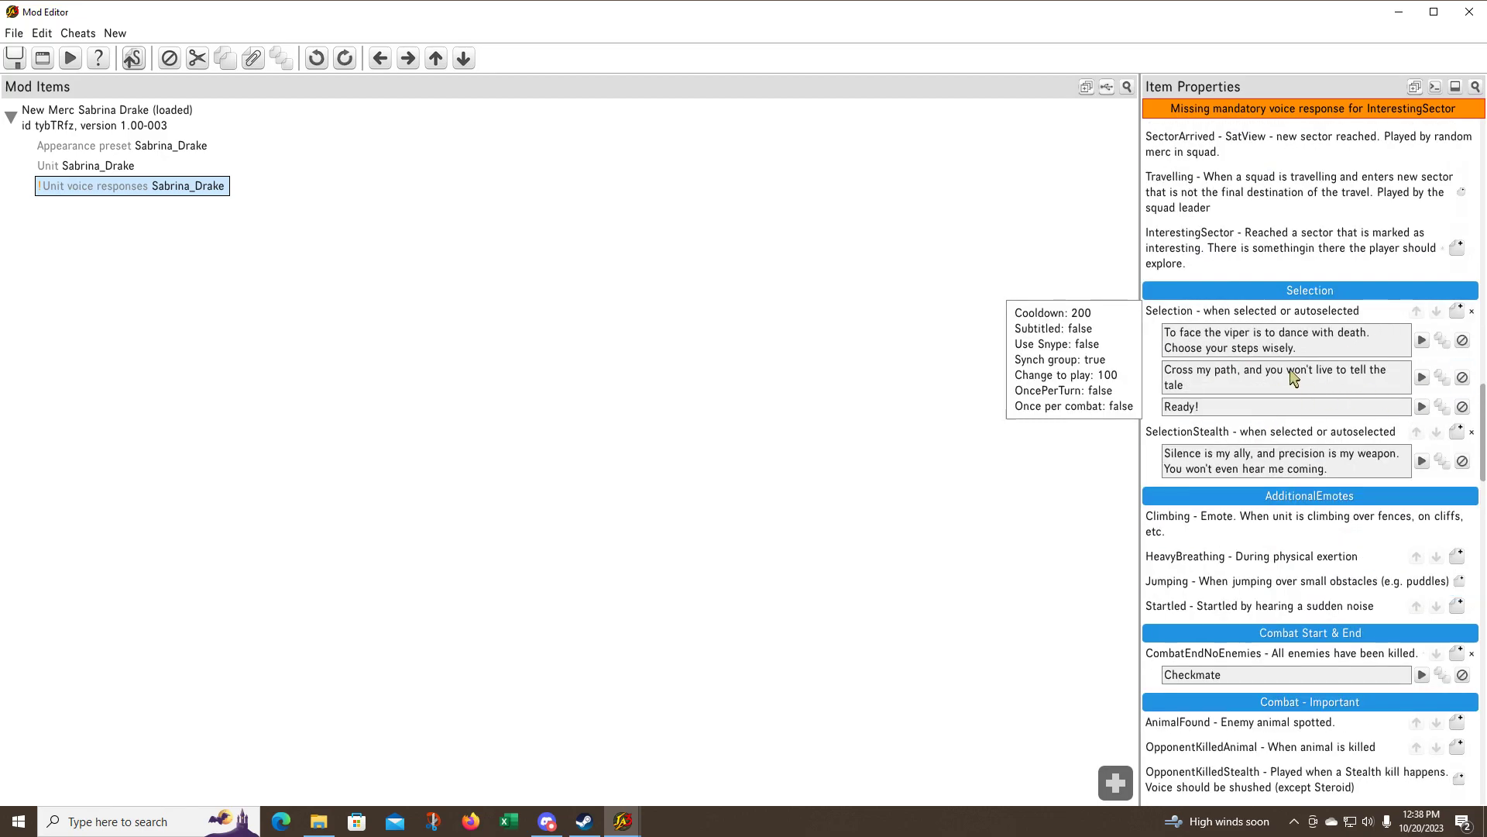
scroll(1285, 381, "up", 20)
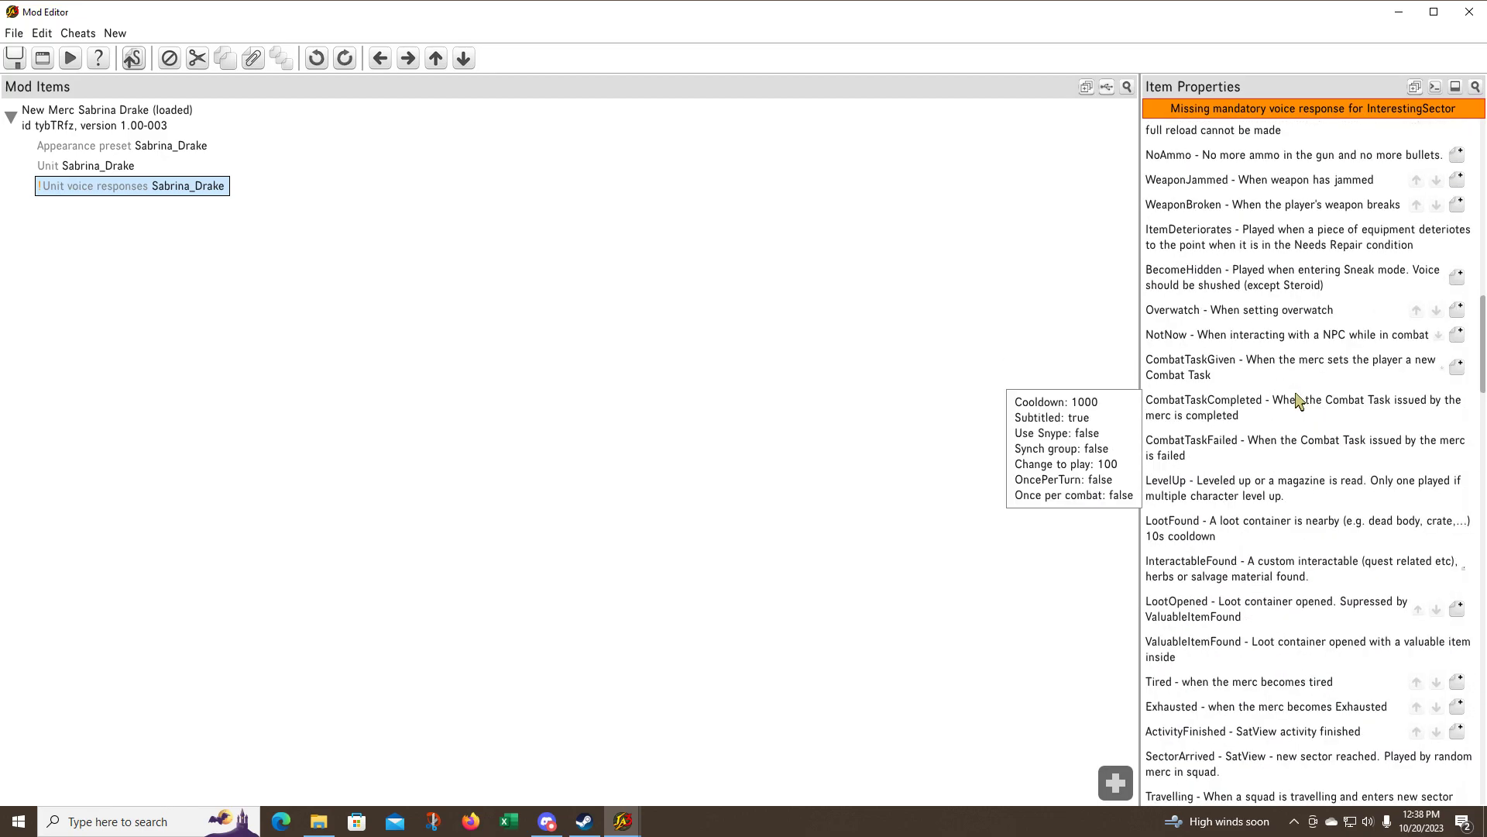
Examine the Sabrina_Drake unit's properties, from general data, voice and stats through perks, equipment and appearance to the hiring bio and lines
scroll(1294, 396, "up", 6)
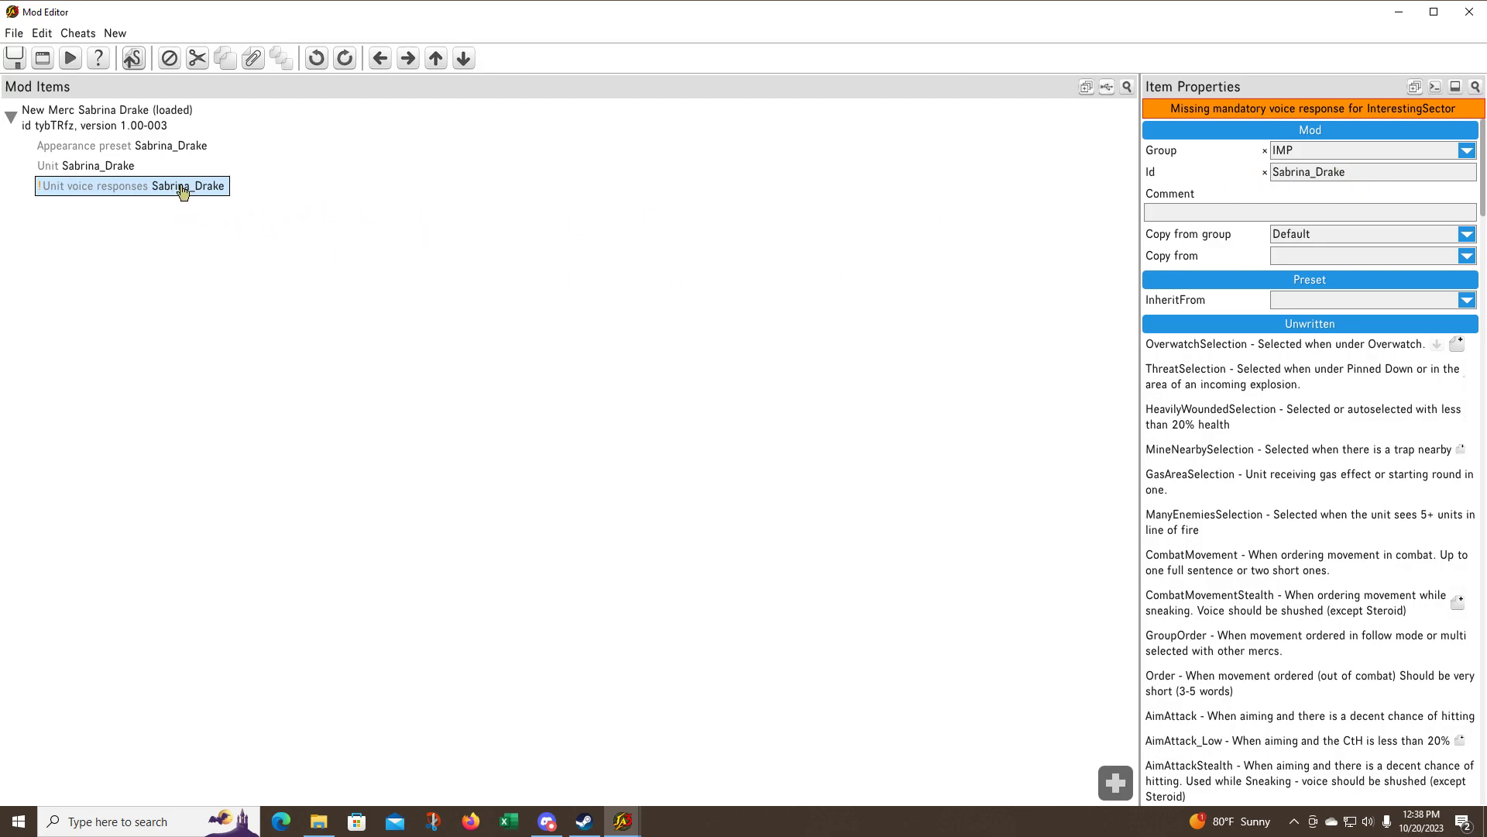
left_click(107, 168)
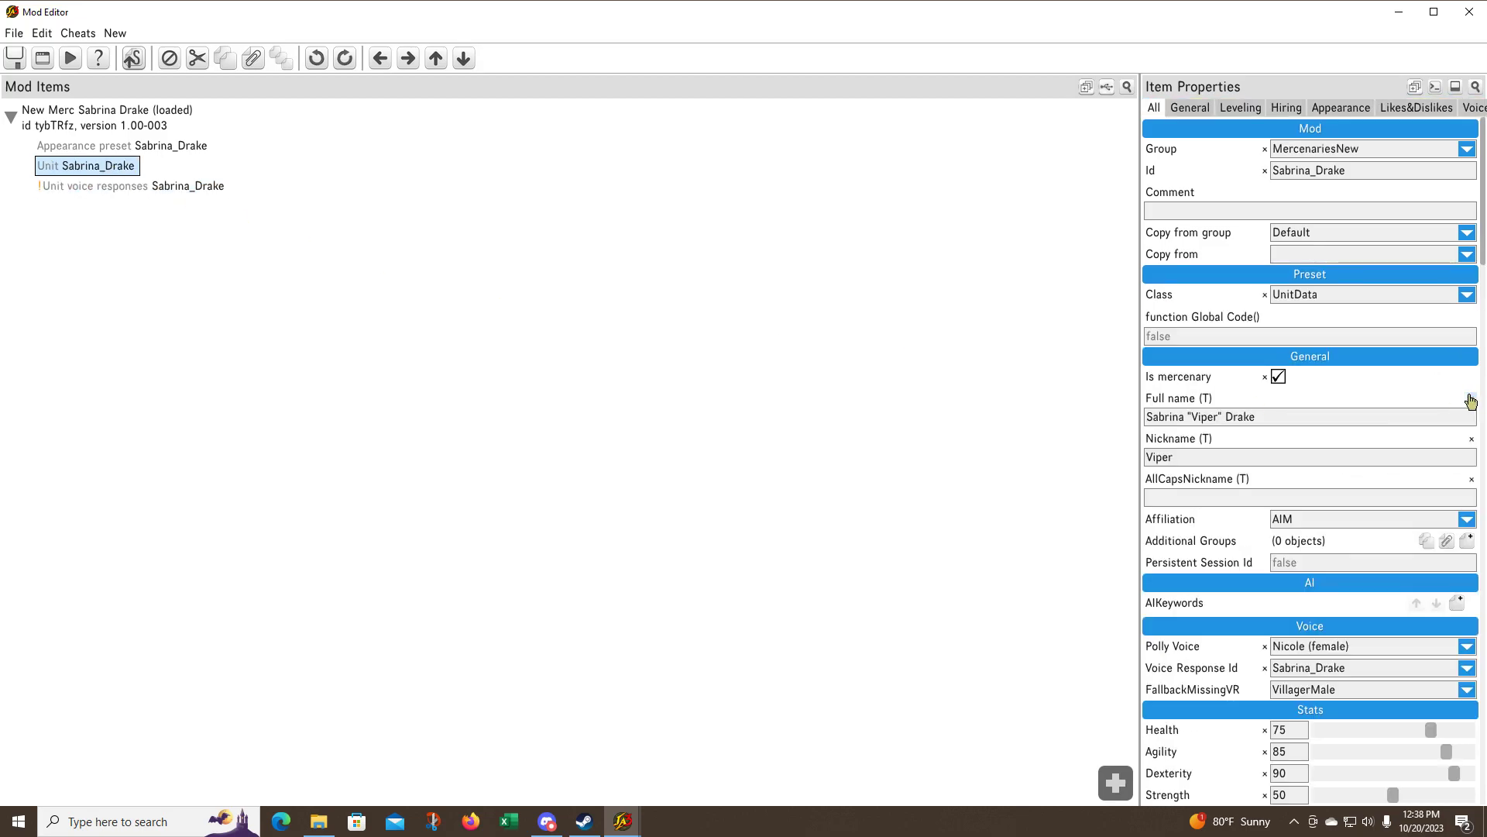
scroll(1439, 402, "down", 9)
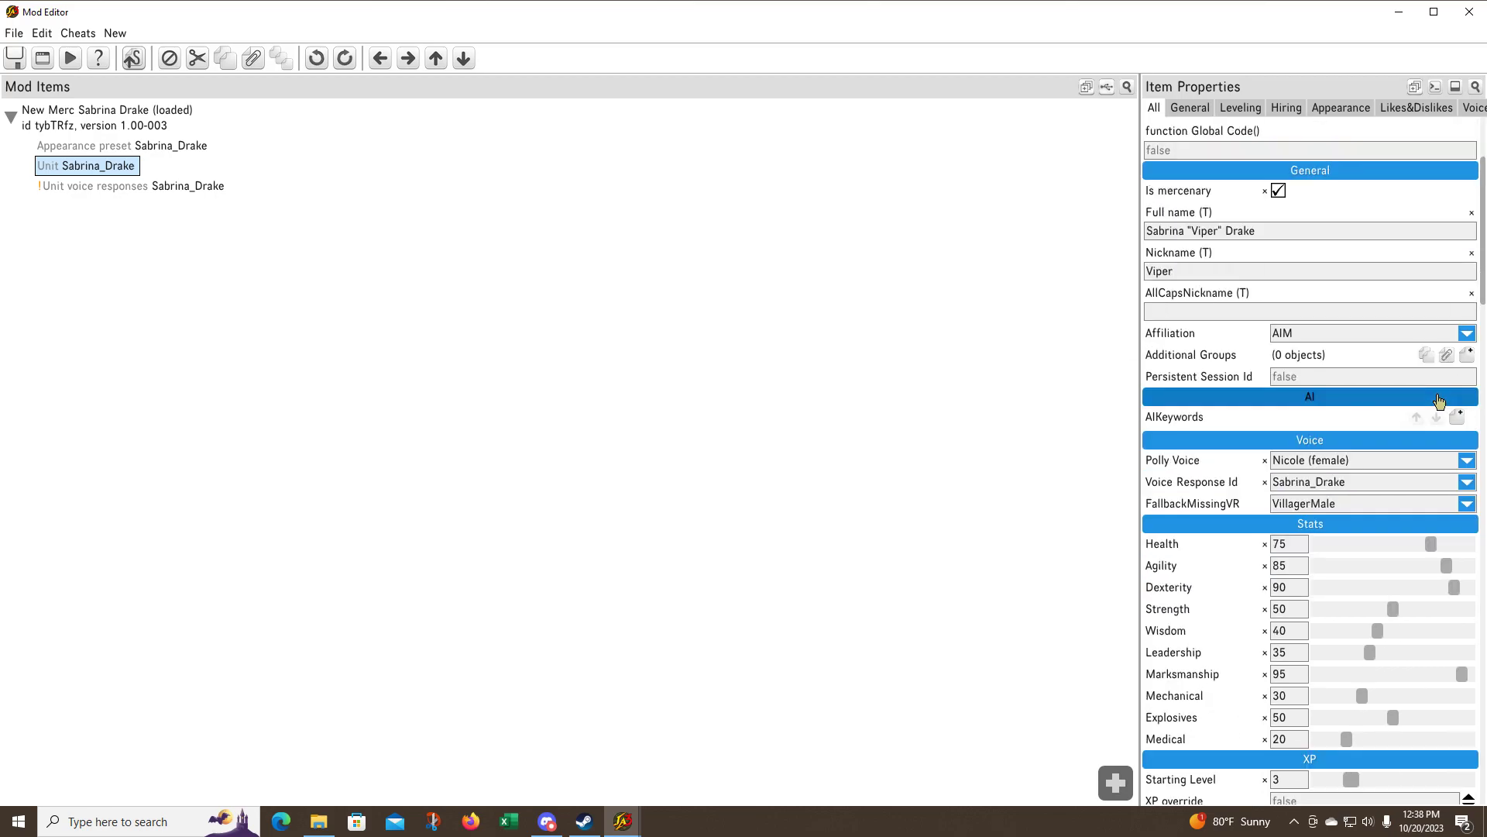
scroll(1435, 402, "down", 10)
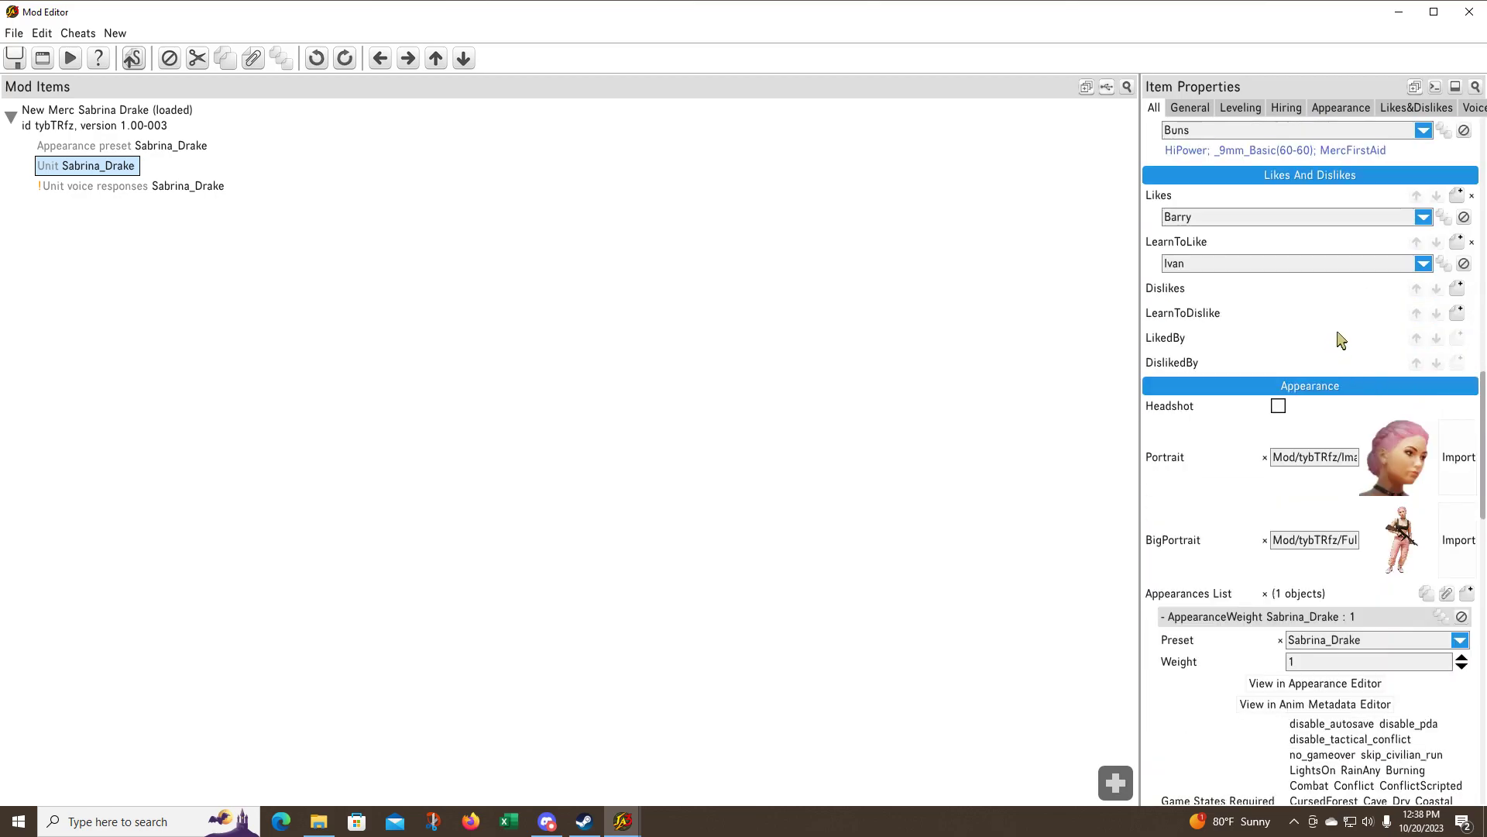
scroll(1342, 339, "down", 9)
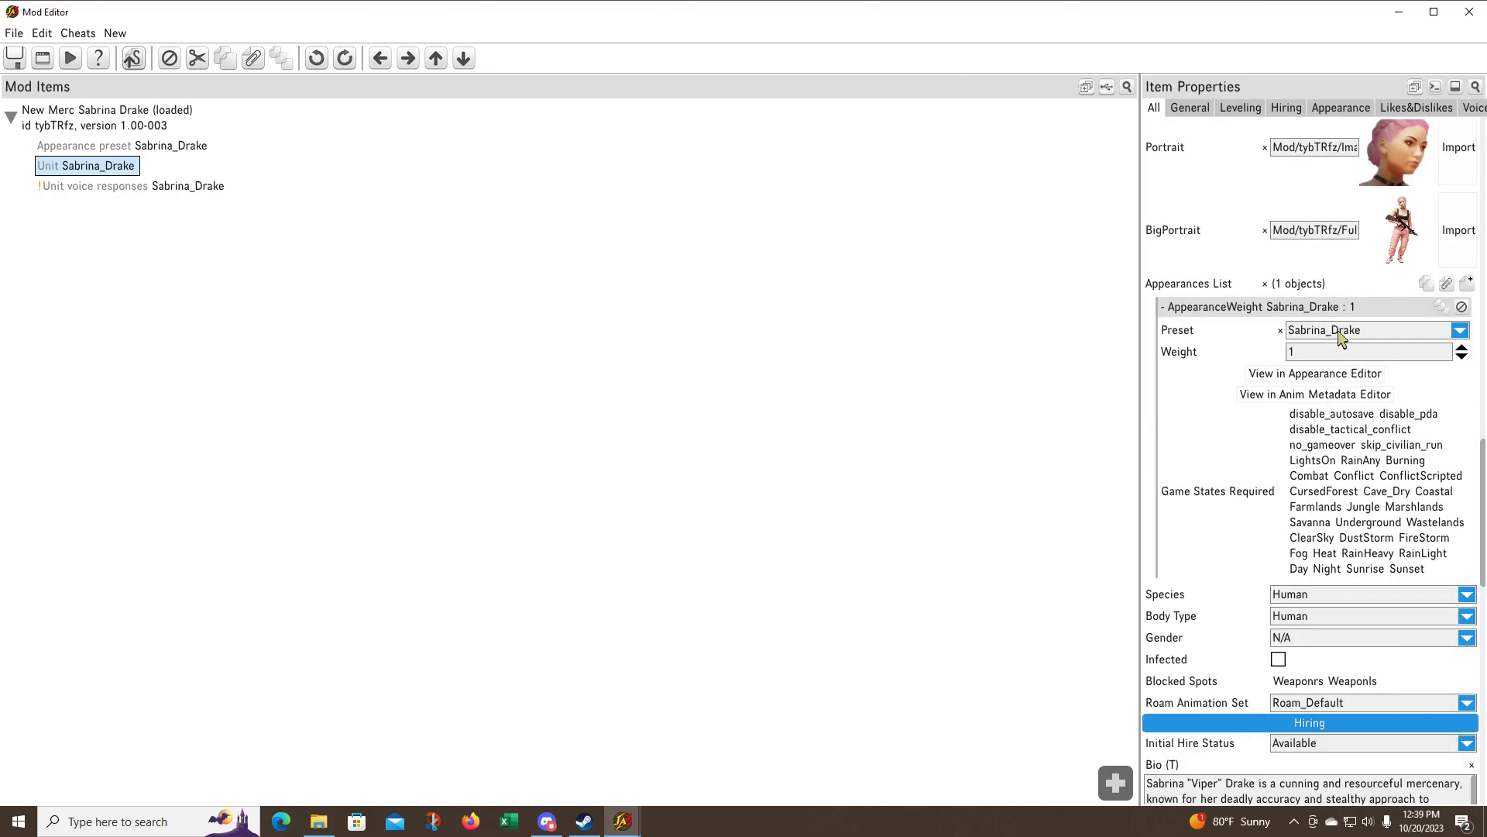
scroll(1341, 339, "down", 3)
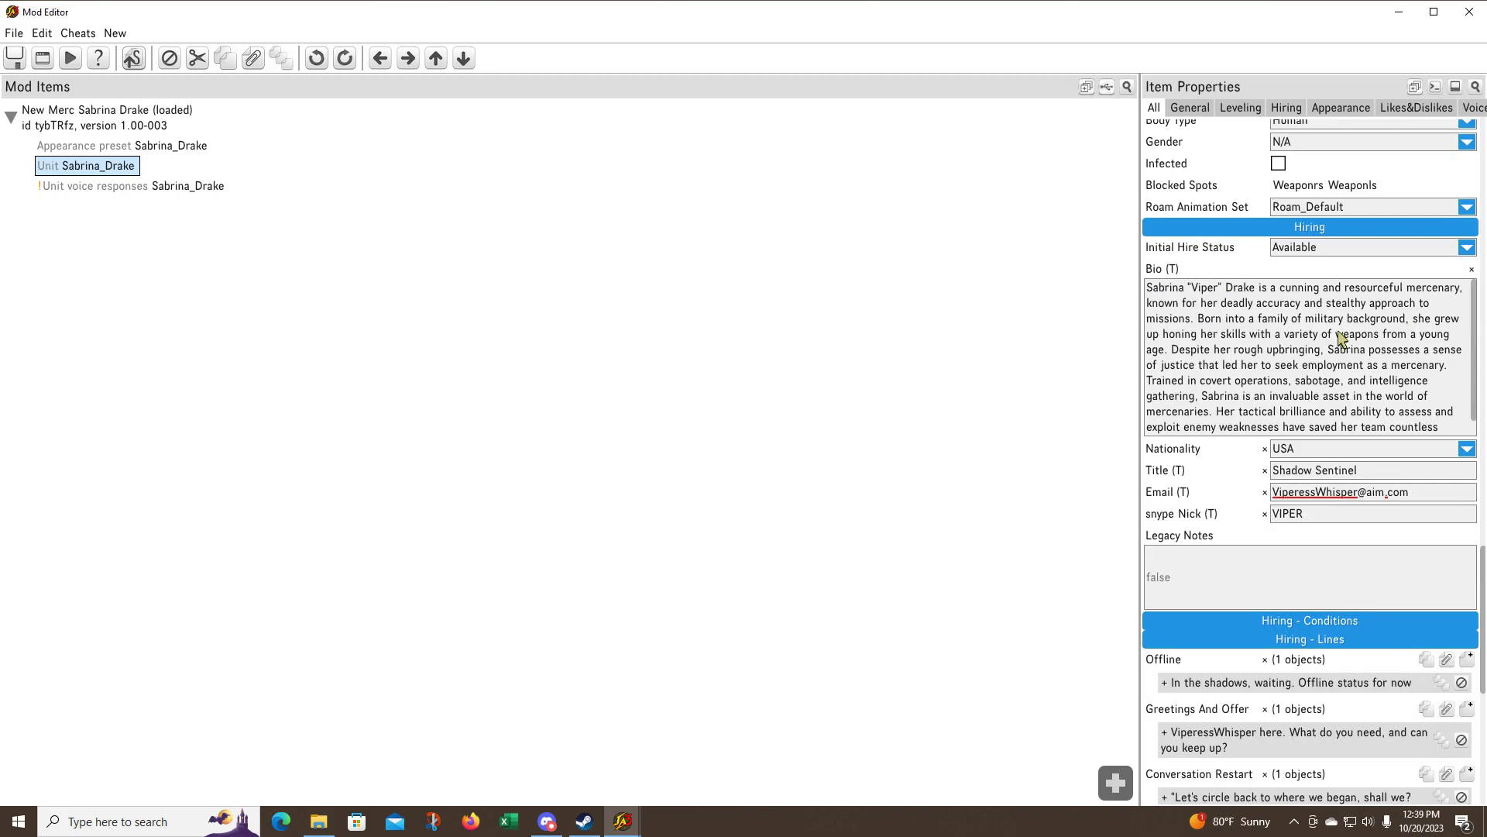
scroll(1341, 339, "down", 3)
scroll(1341, 339, "up", 2)
scroll(1342, 339, "up", 12)
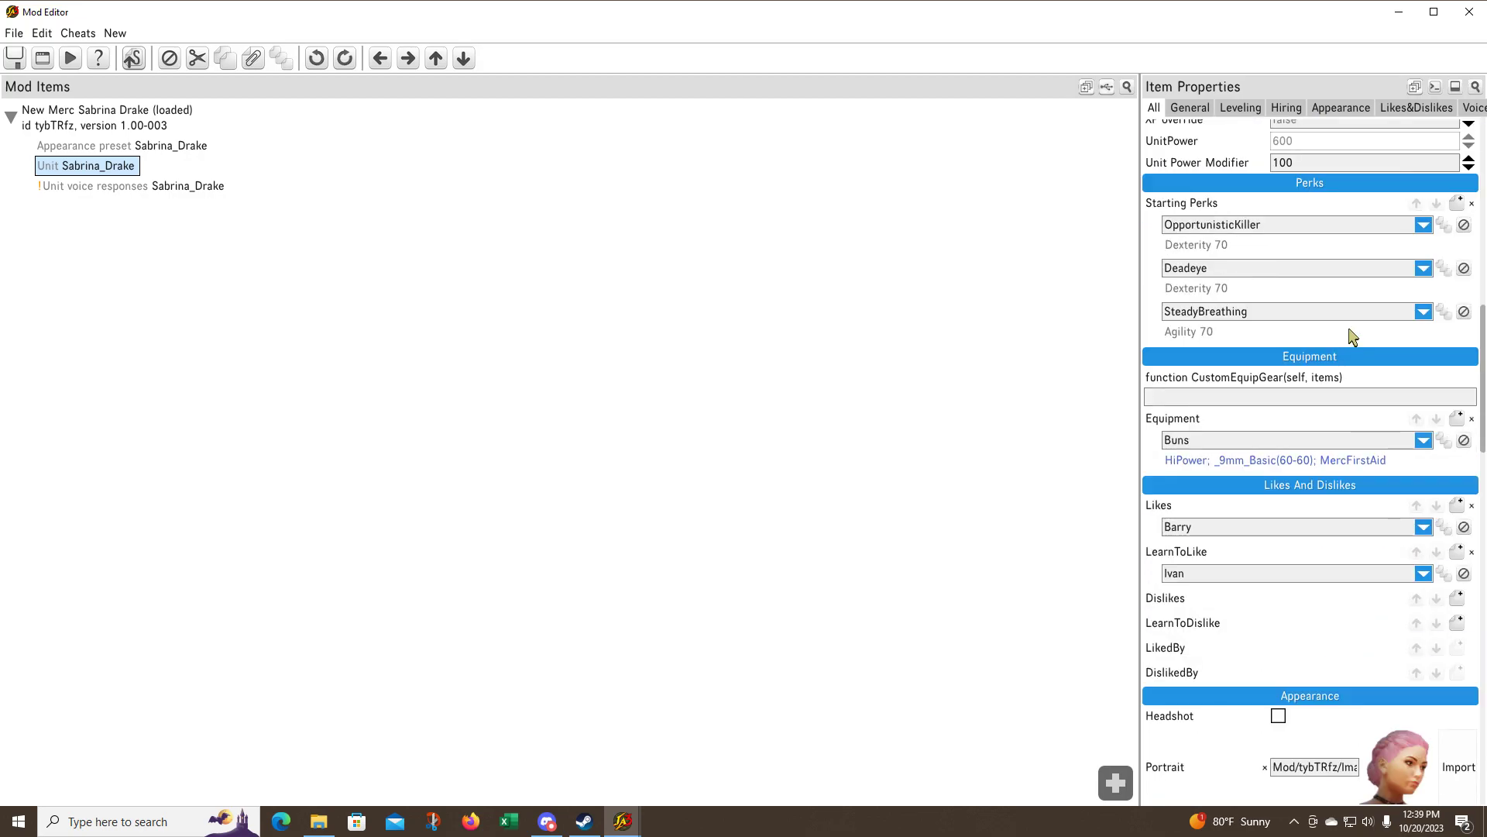
scroll(1352, 335, "up", 1)
scroll(1352, 336, "up", 10)
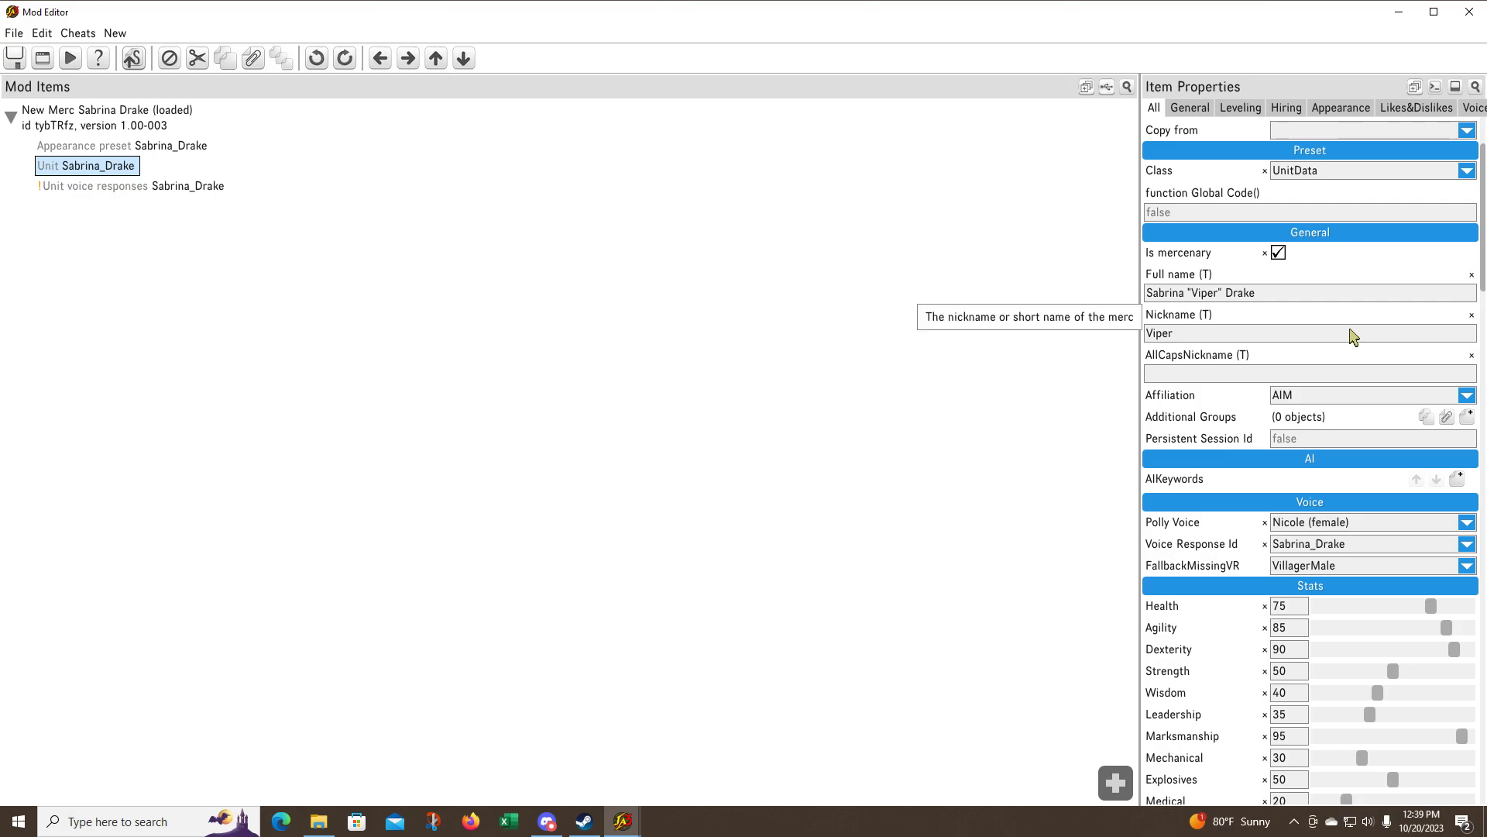
scroll(1352, 335, "up", 2)
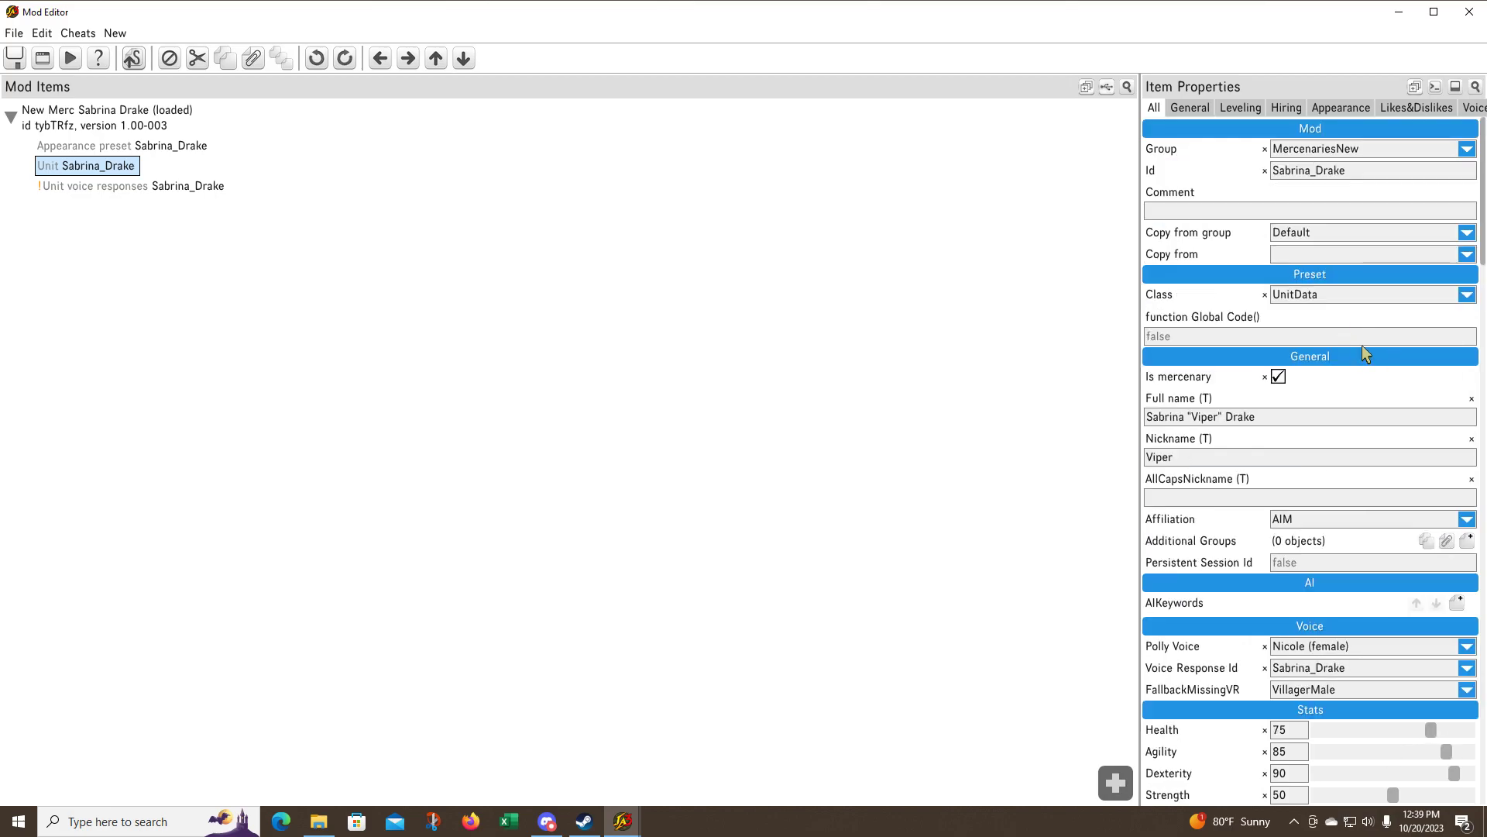
Compare the unit's Voice Response Id and its available presets with the Id of the Sabrina_Drake unit voice responses
scroll(1365, 352, "down", 4)
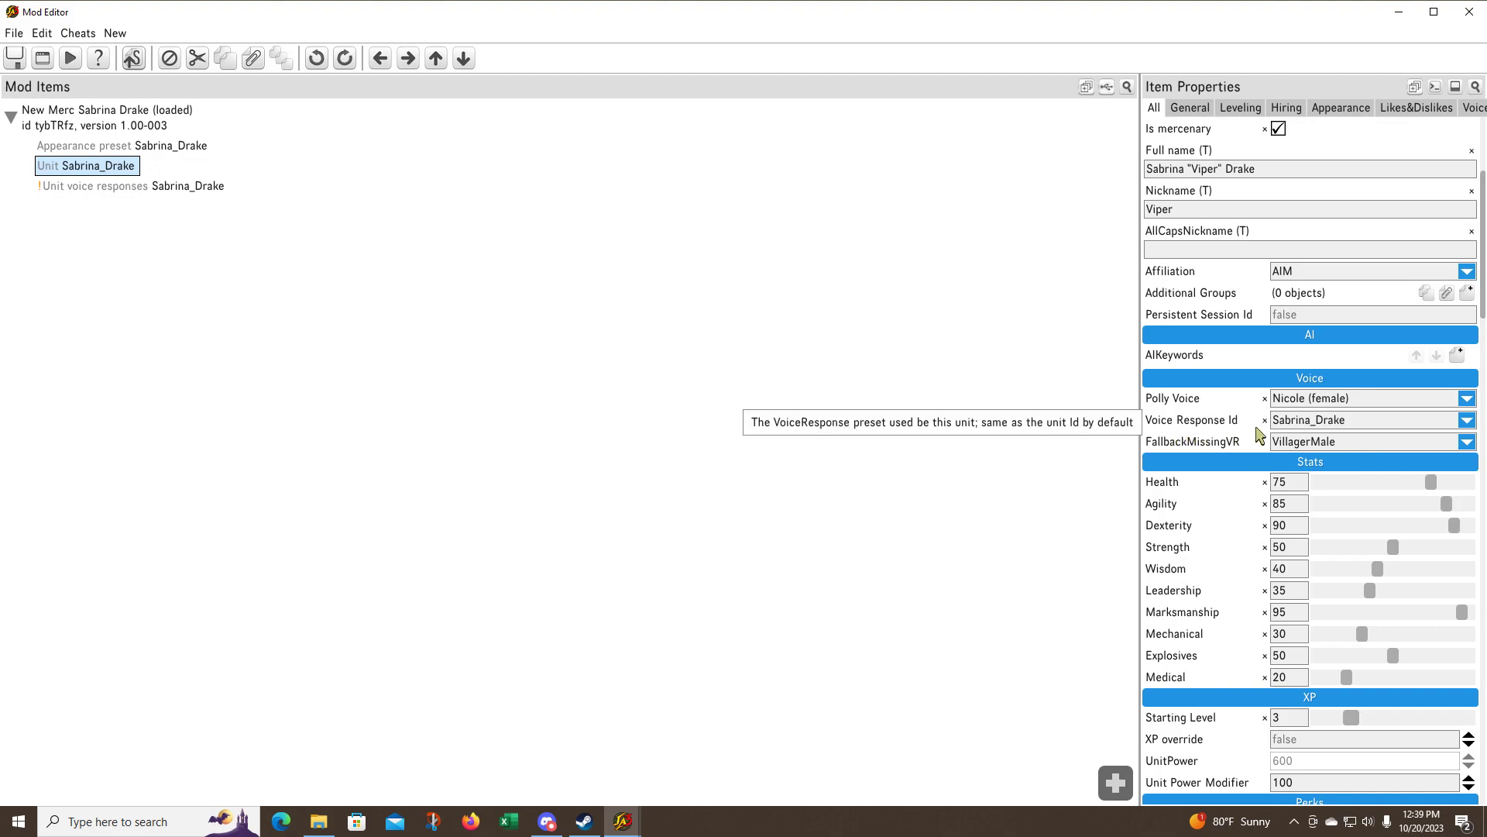
left_click(1375, 420)
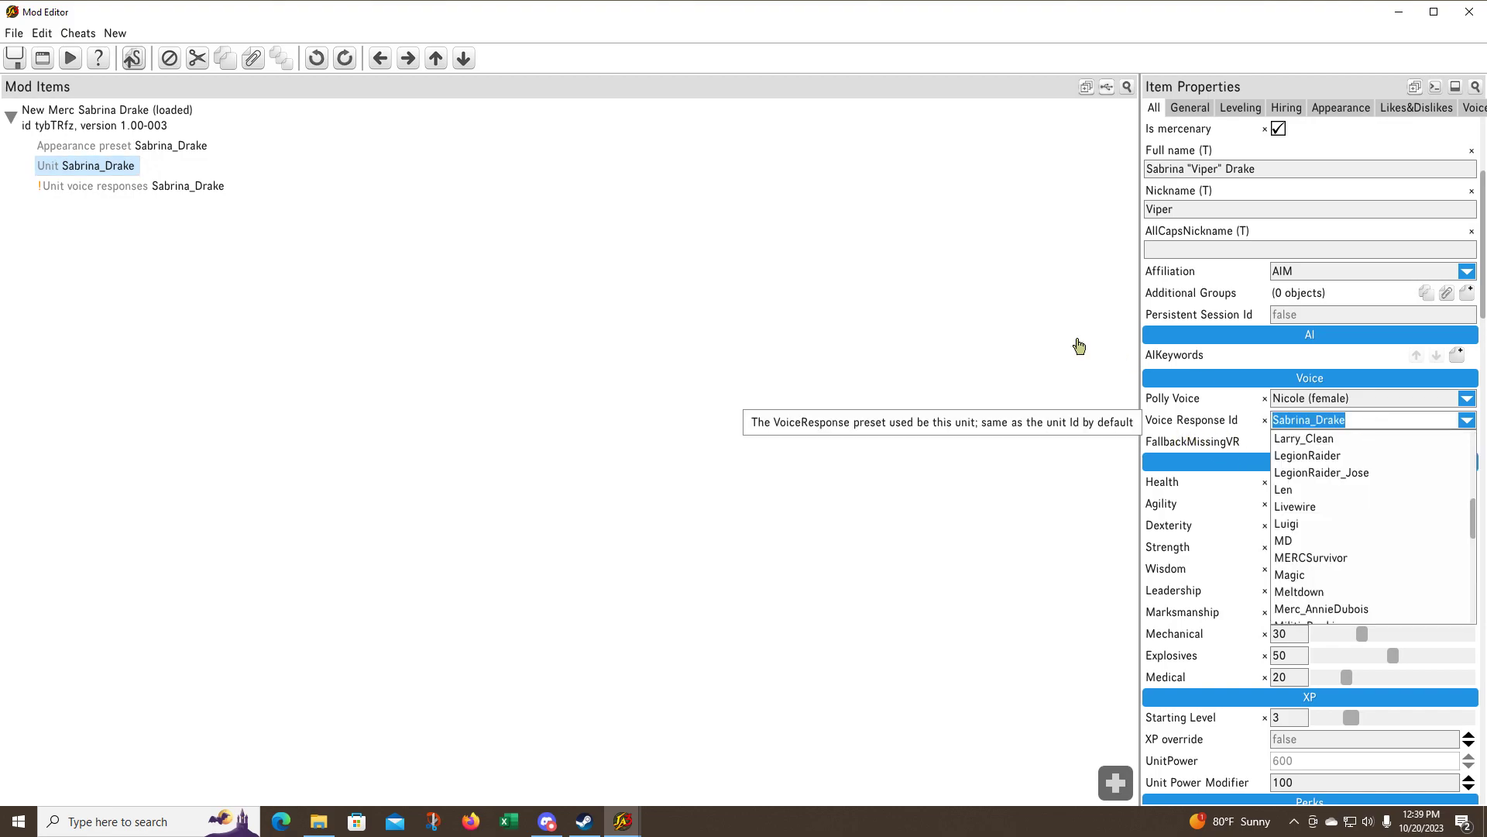
left_click(85, 190)
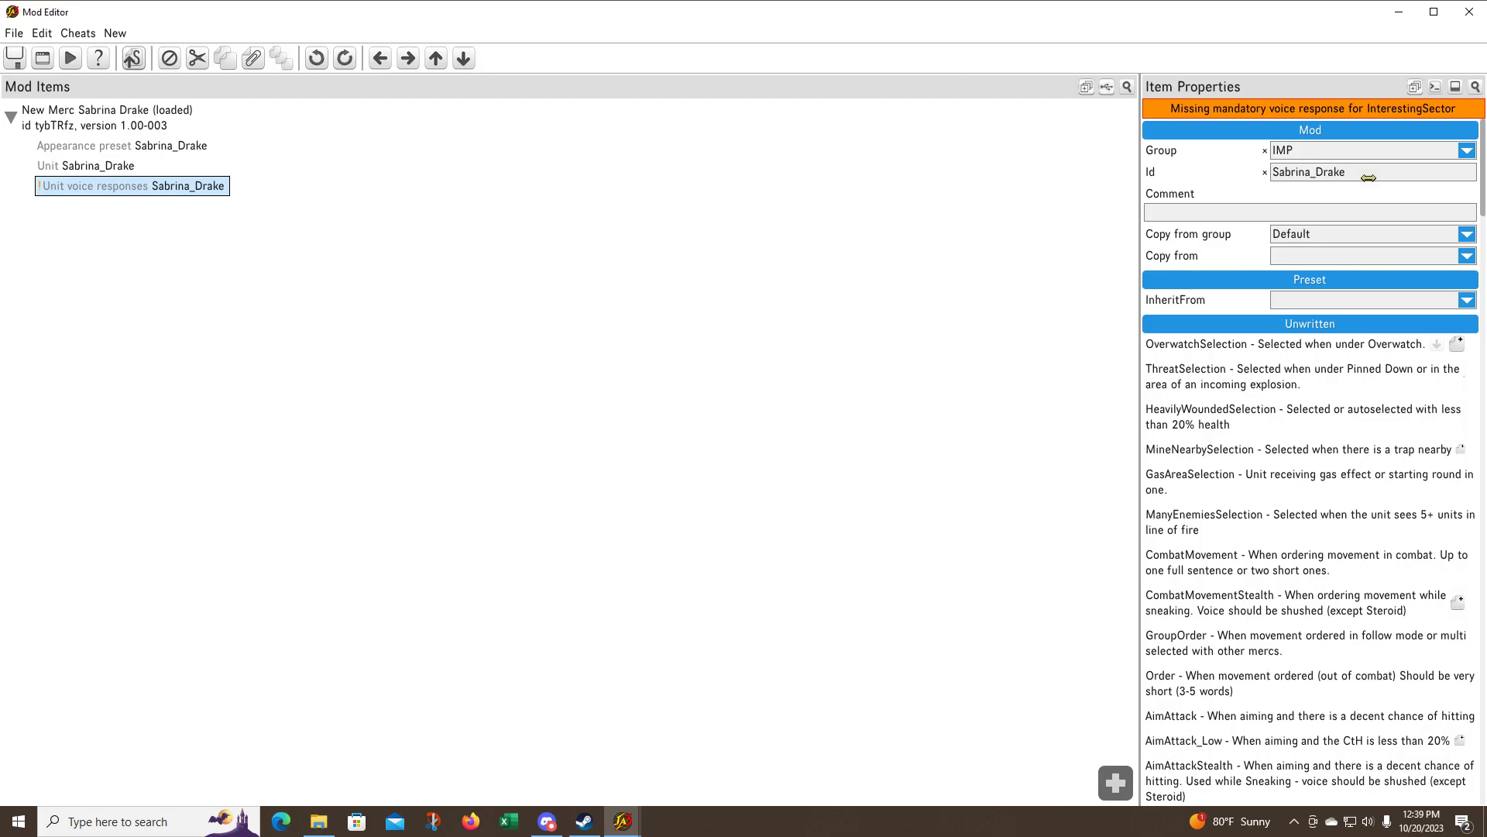
left_click(117, 168)
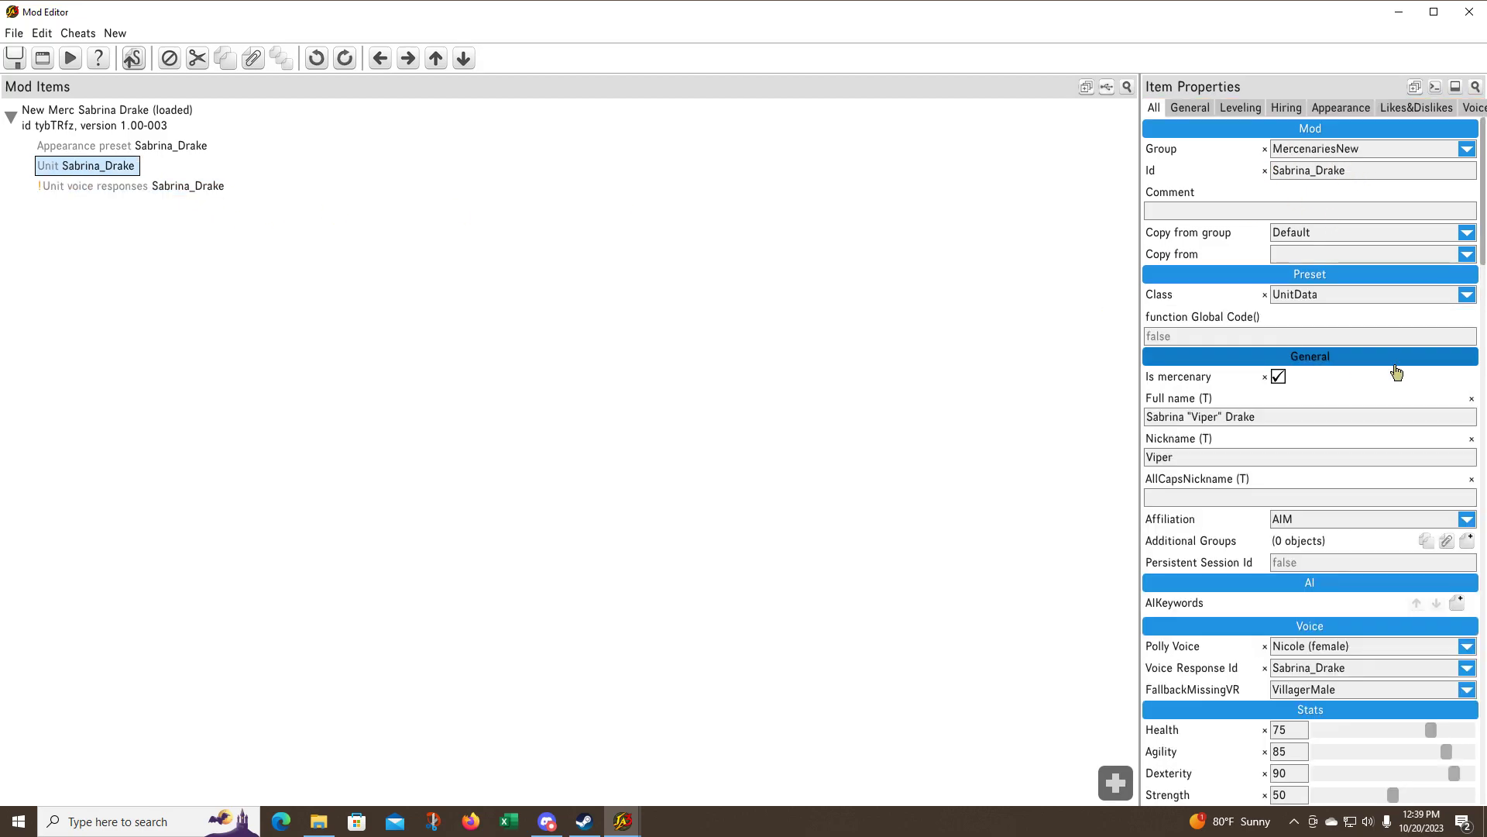
left_click(1467, 669)
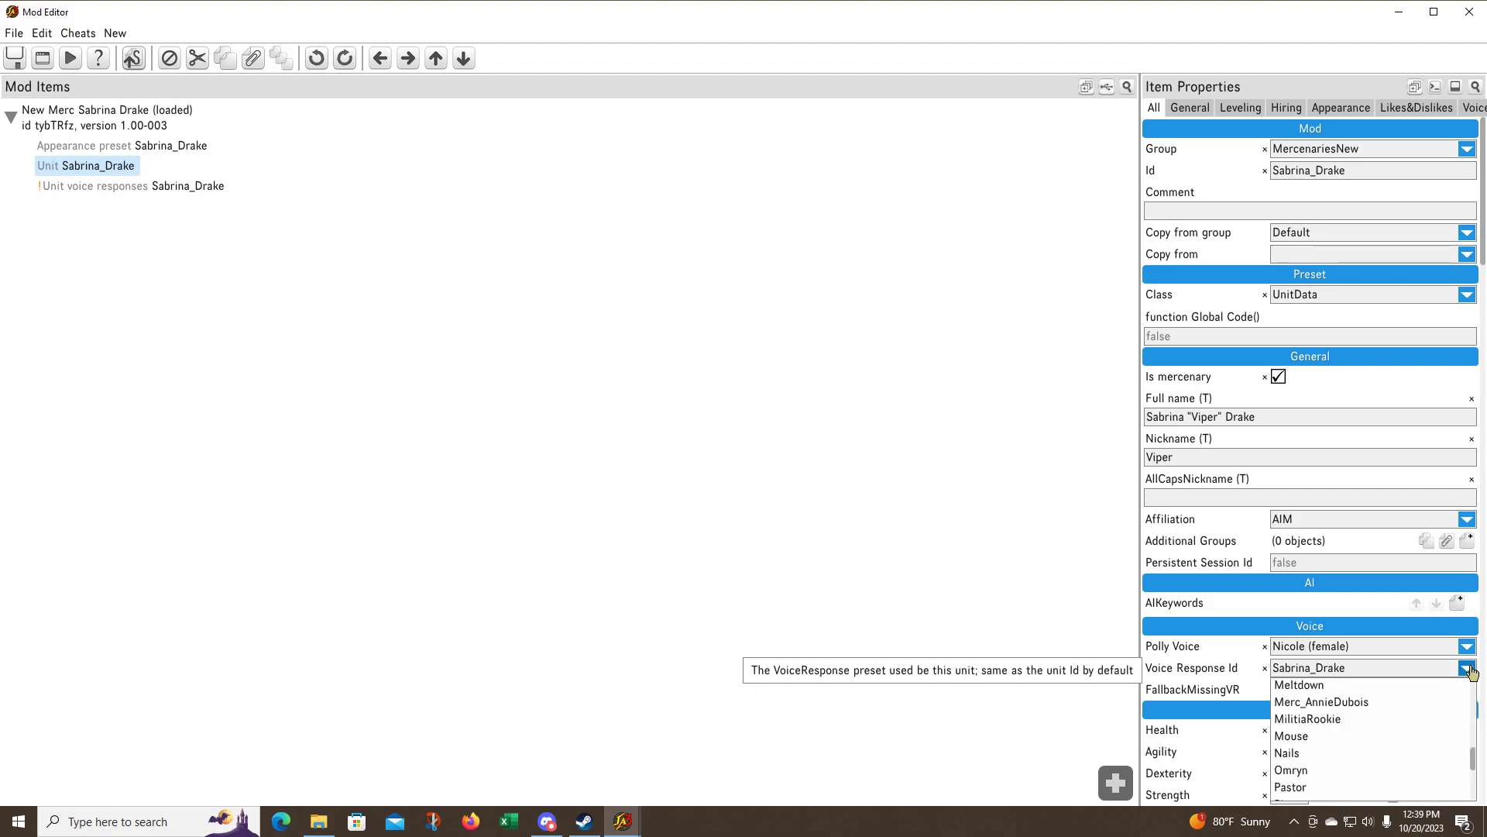
left_click(878, 430)
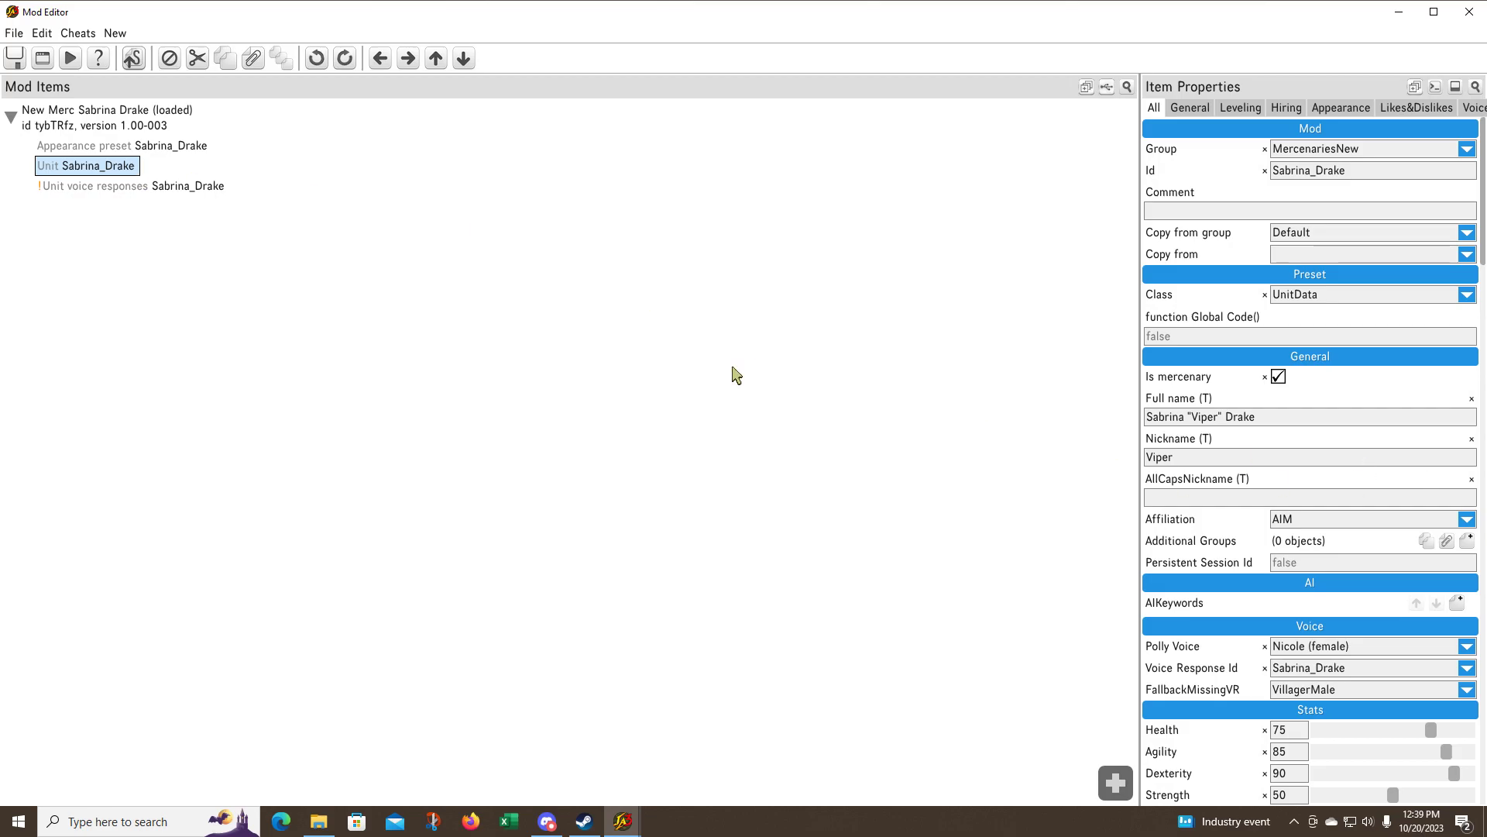
Check the Sabrina_Drake appearance preset, and review the unit's hiring lines and hiring parameters
left_click(197, 149)
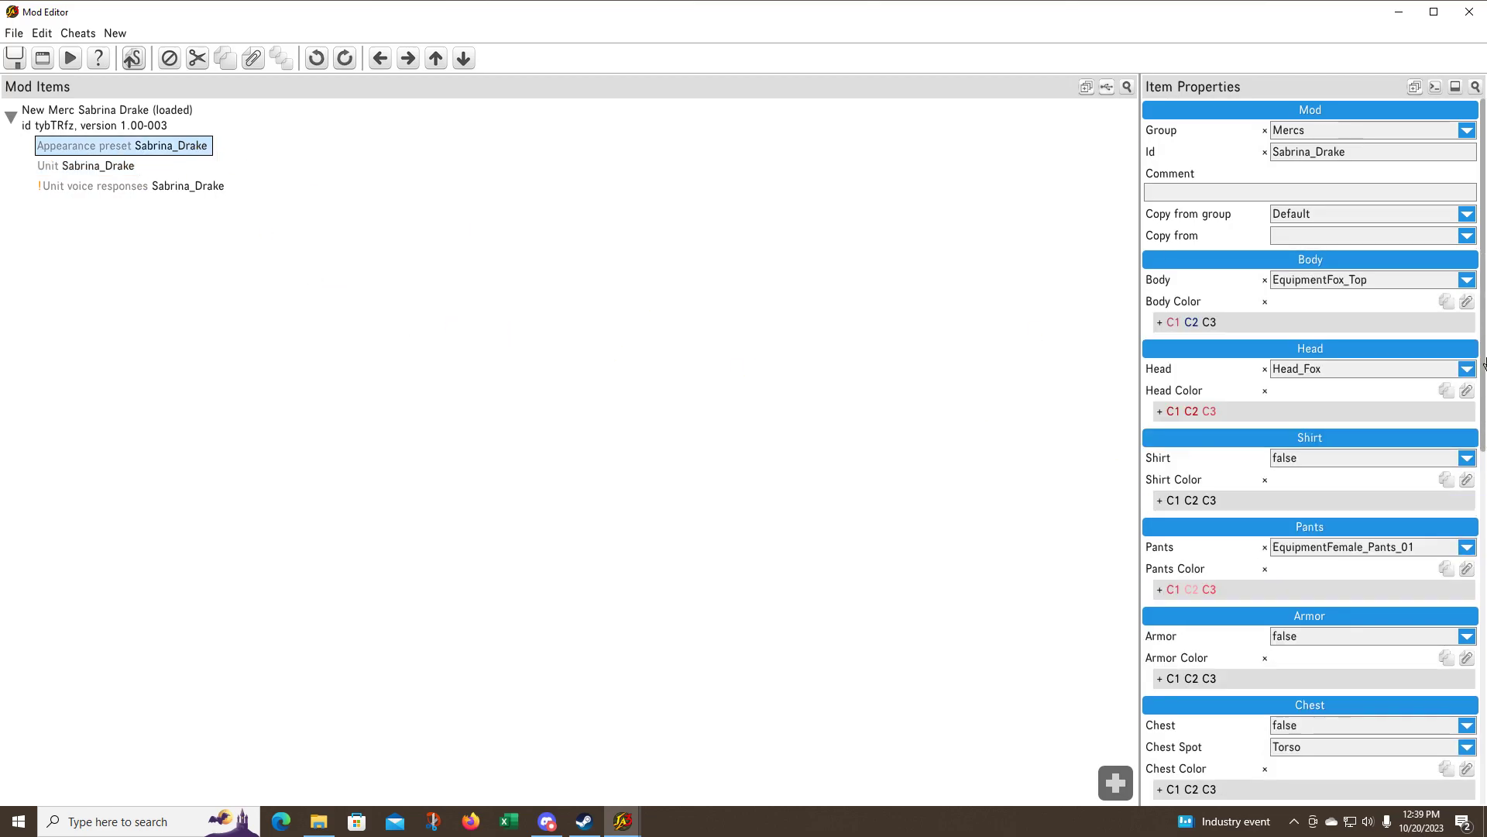
left_click(81, 166)
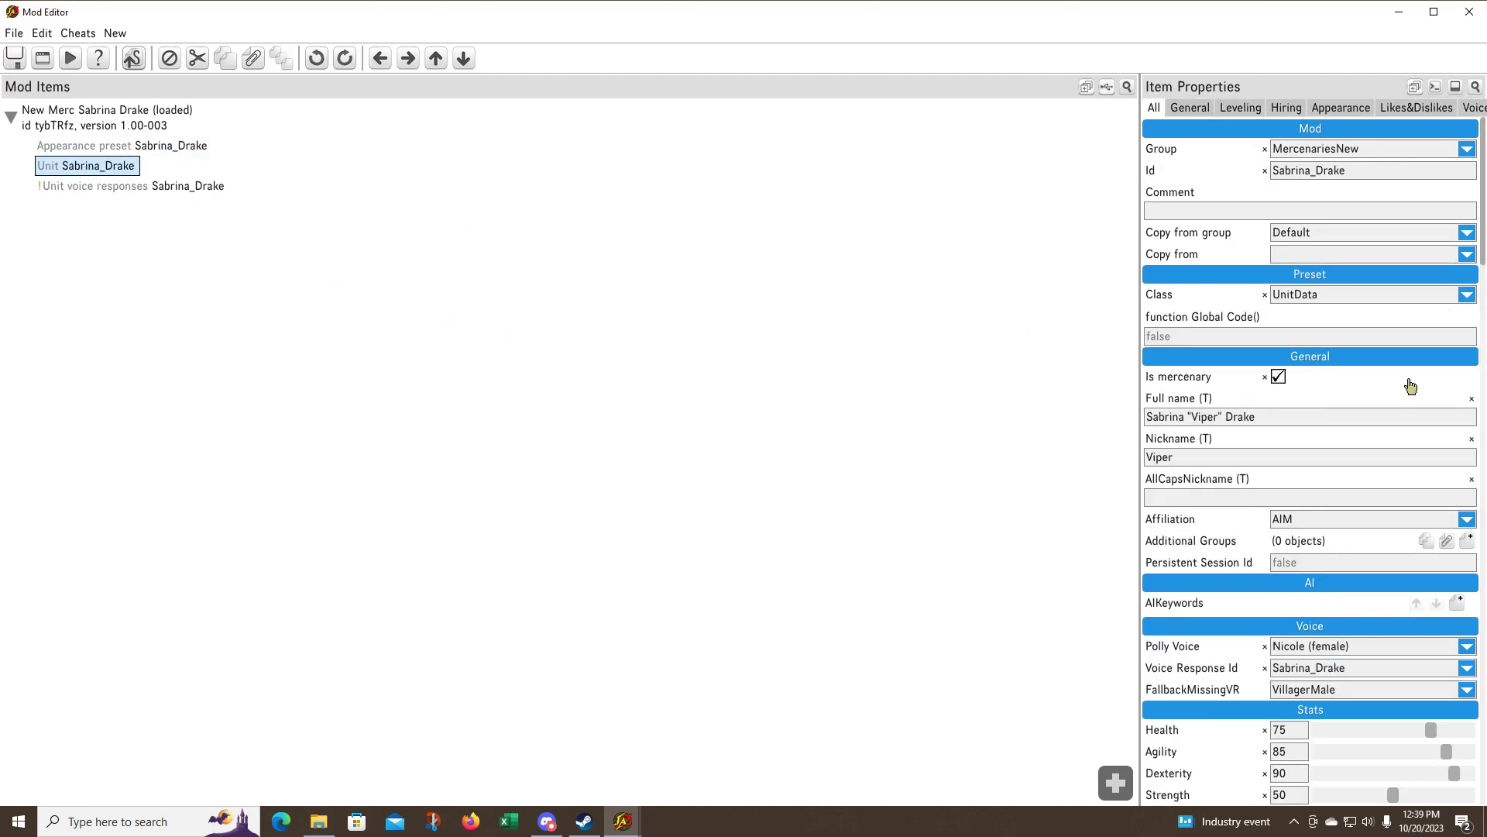
left_click_drag(1485, 256, 1466, 823)
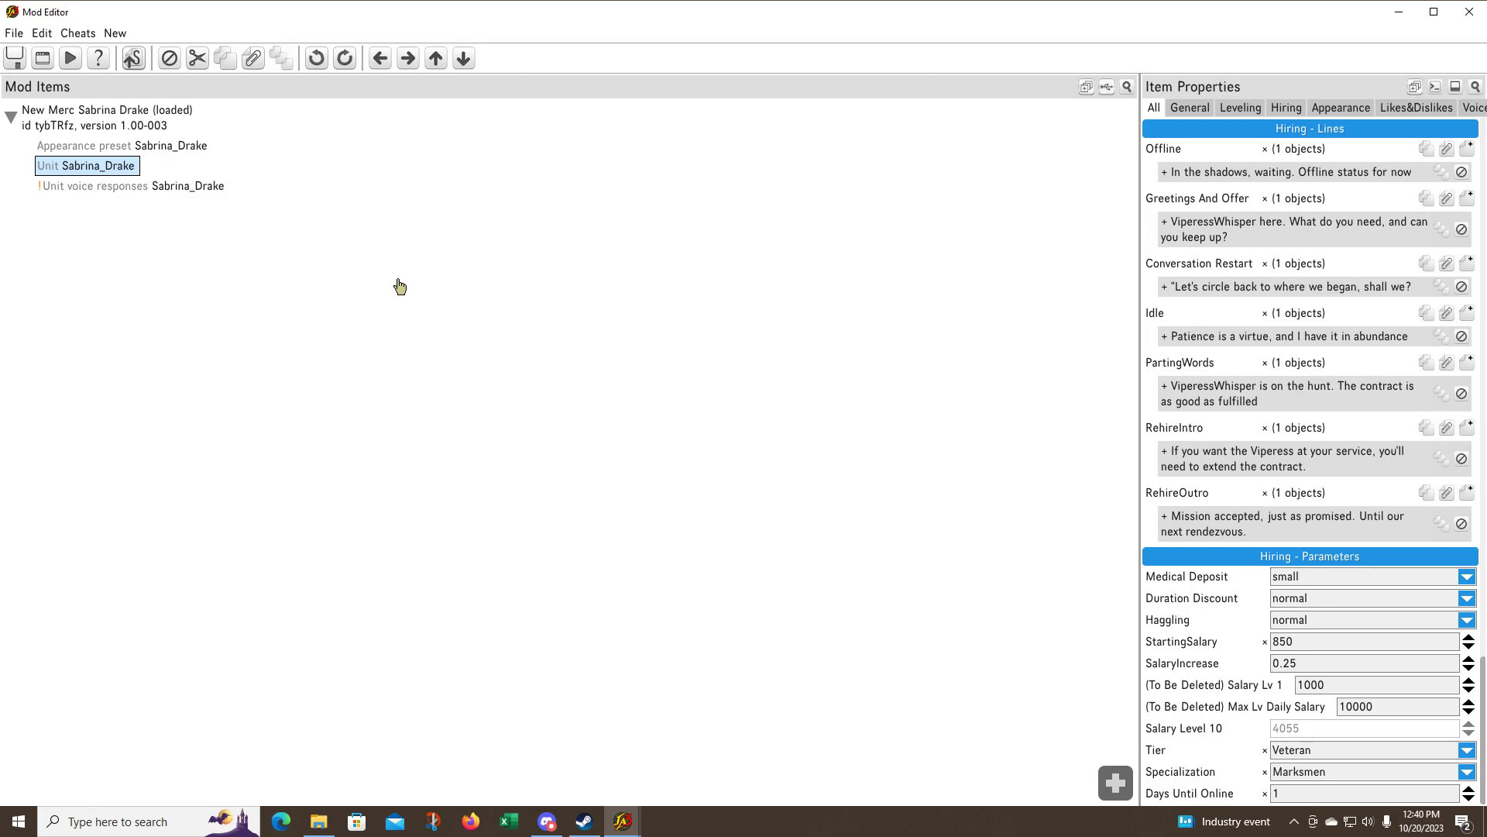
Add a Convert & Import Assets item named "Sabrina Voice Files" with the comment "import Sabrina wav files"
left_click(117, 33)
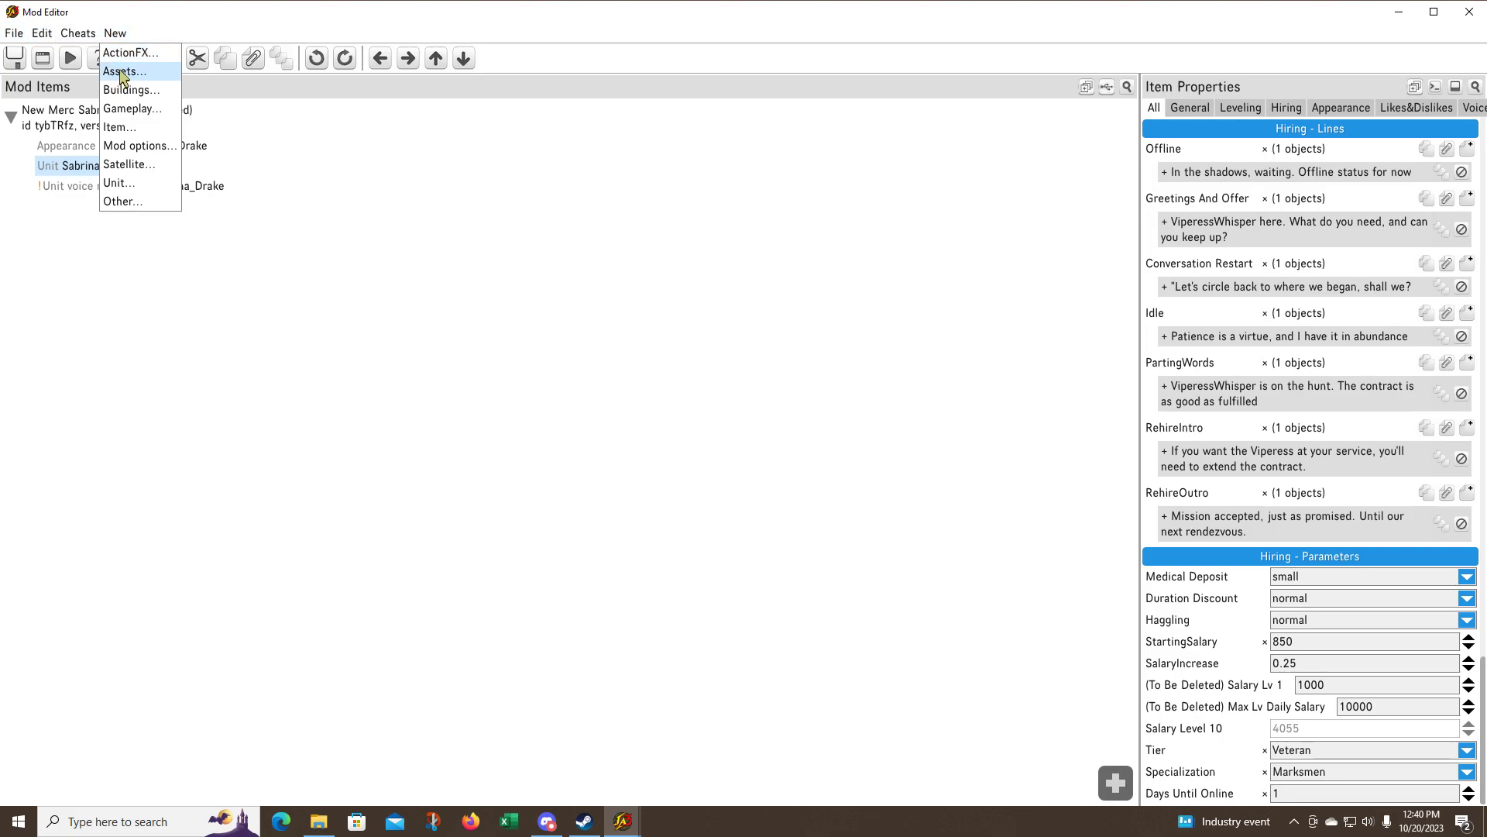
mouse_move(120, 74)
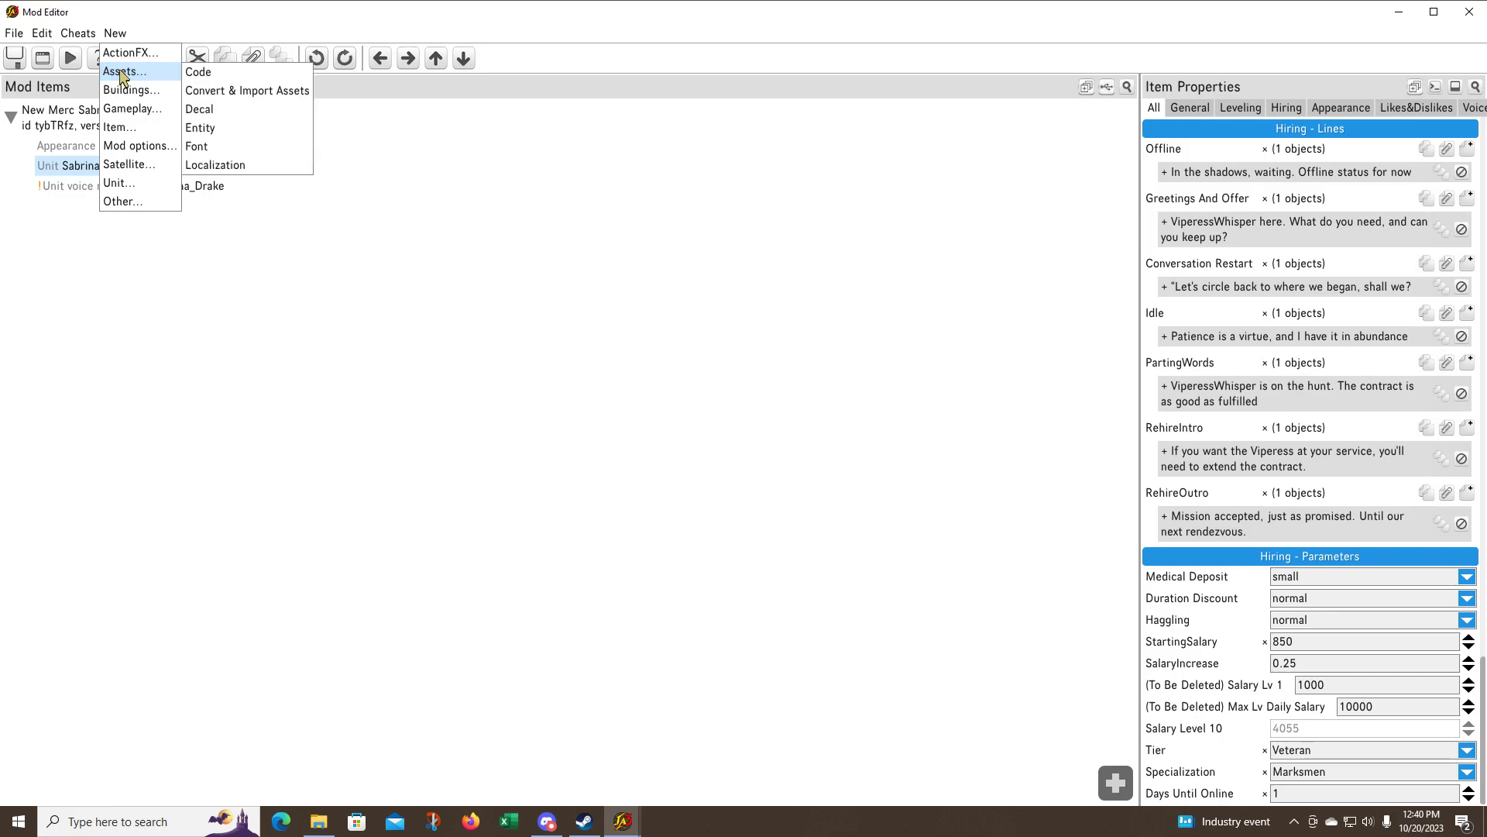
left_click(275, 92)
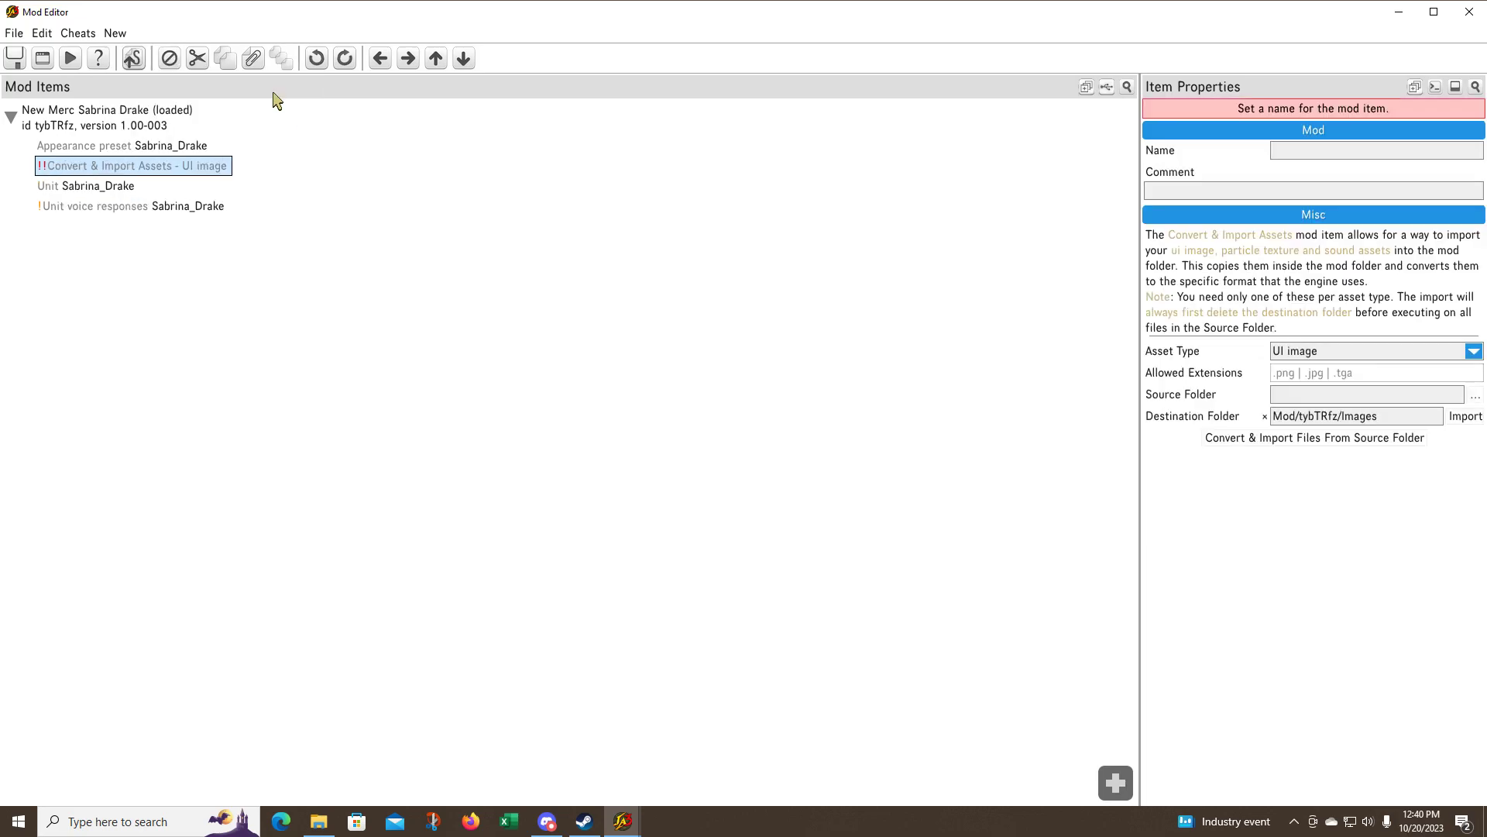
left_click(1367, 152)
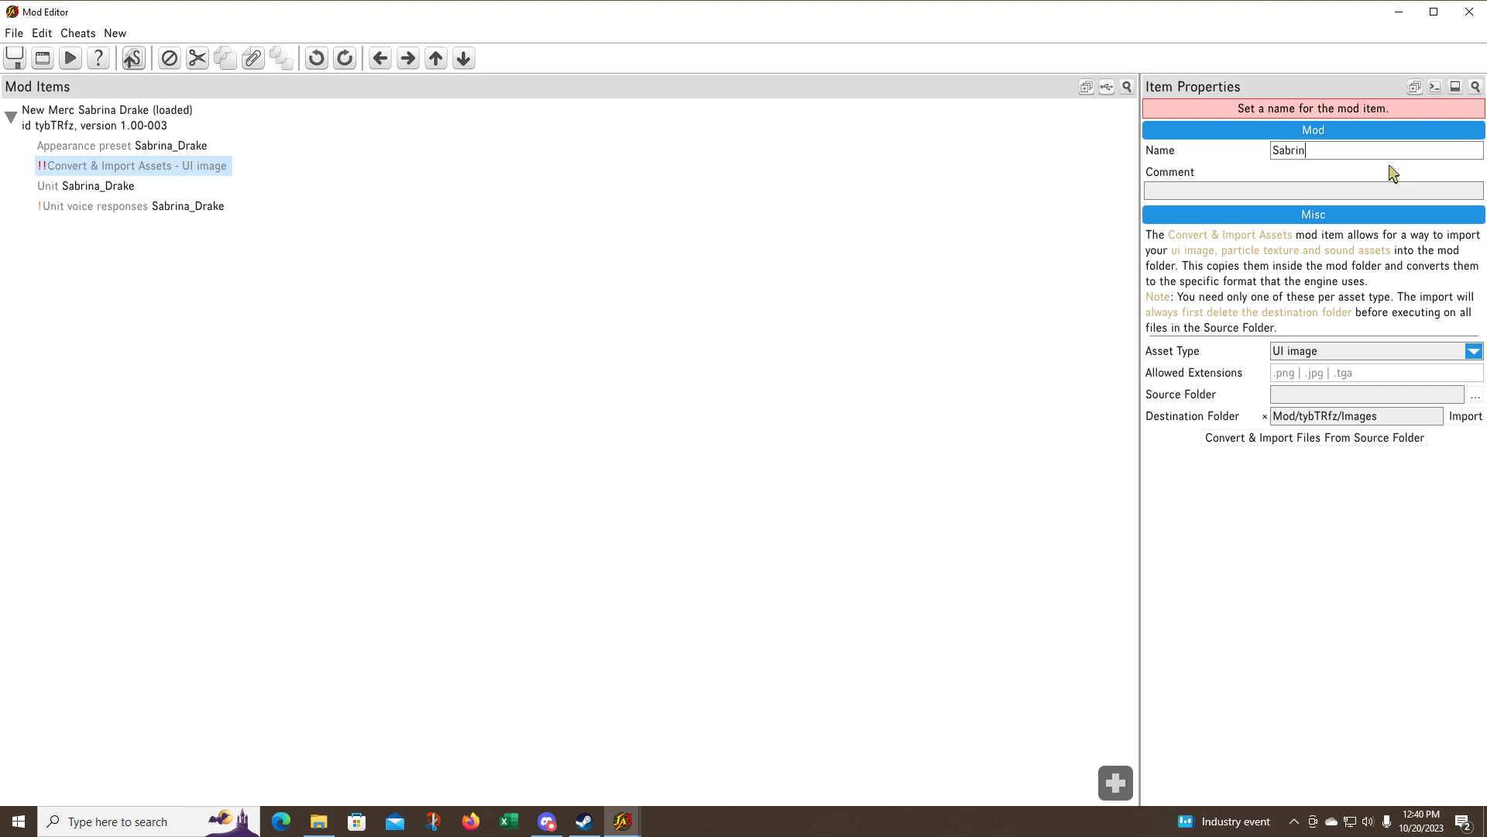
type("Sabrina Voice Files")
left_click(1235, 192)
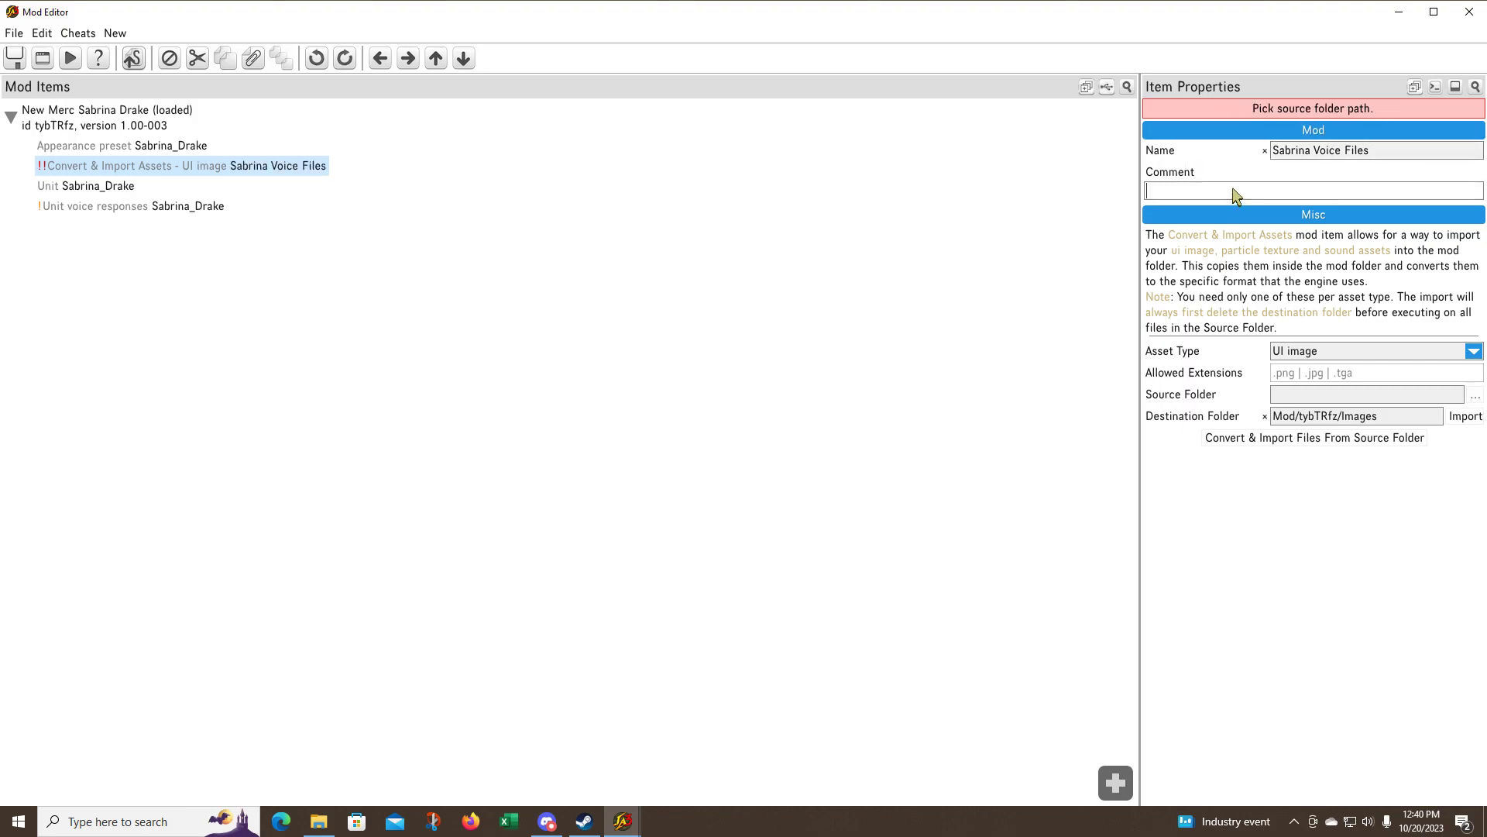
type("import Sabrina wav files")
Set the import item's asset type to Sound and its source folder to Sabrina Test on the desktop
left_click(1474, 353)
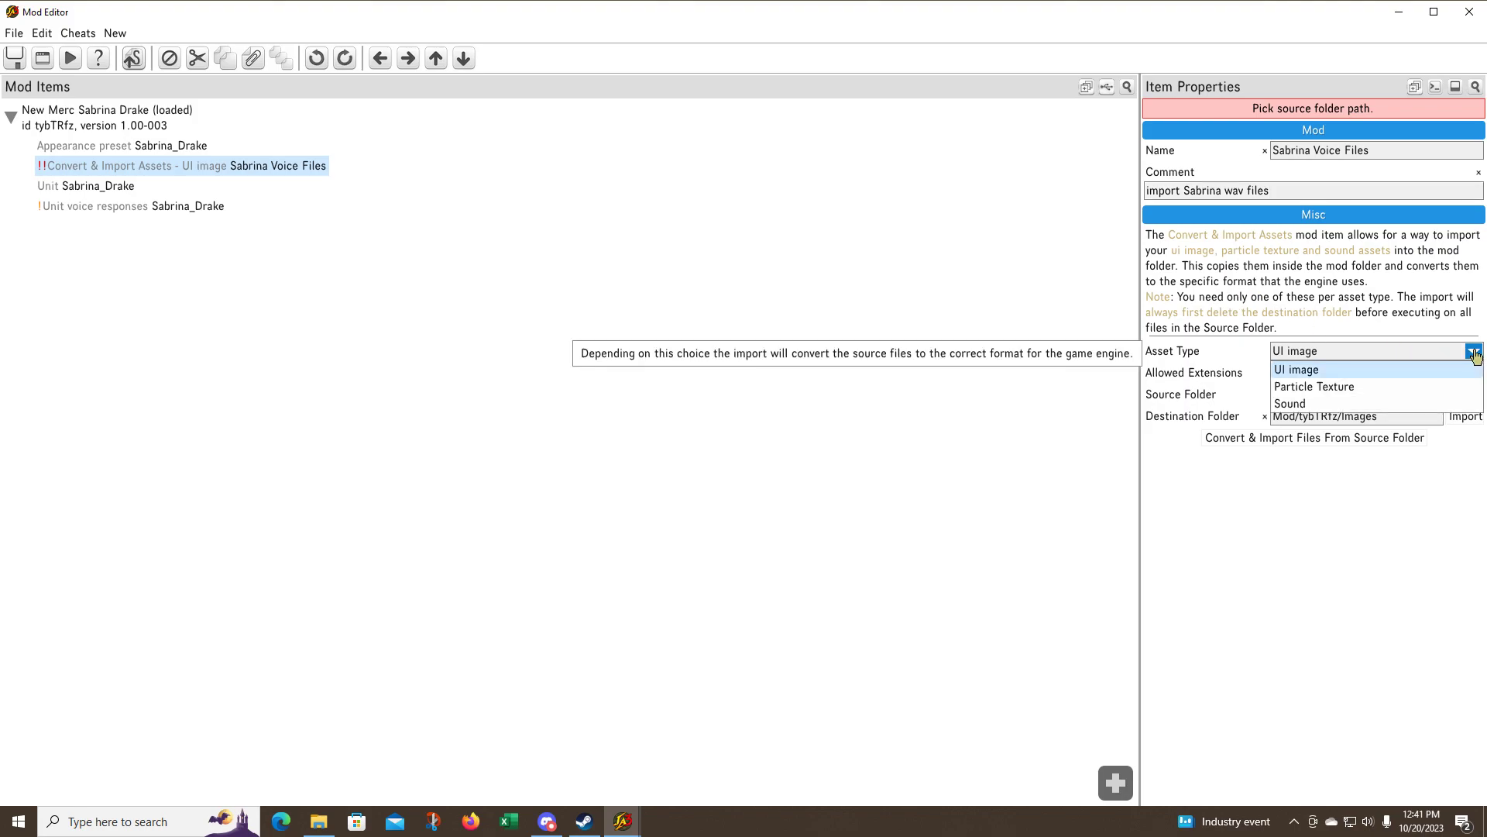
left_click(1305, 405)
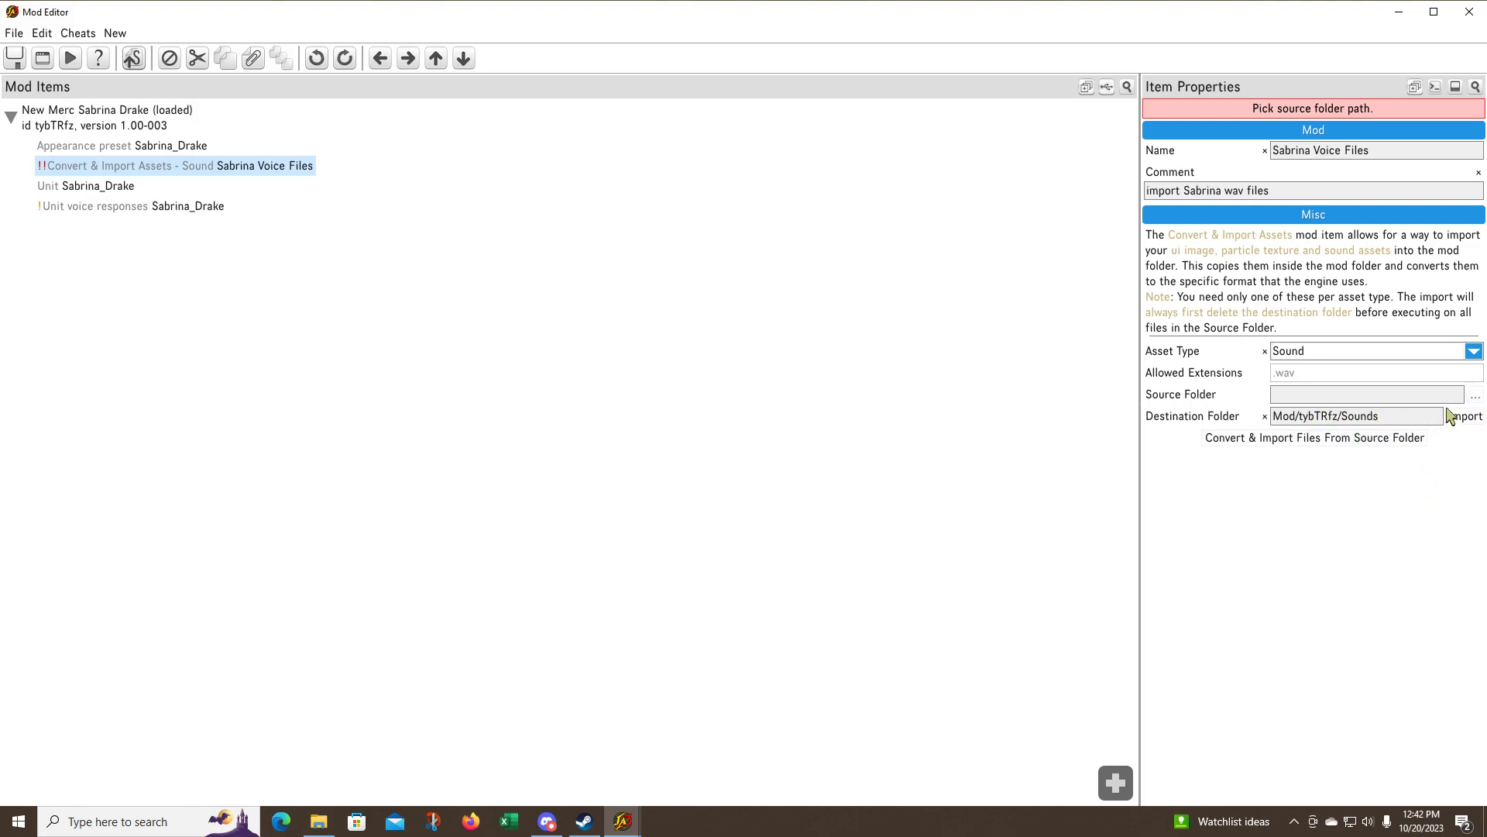
left_click(1478, 397)
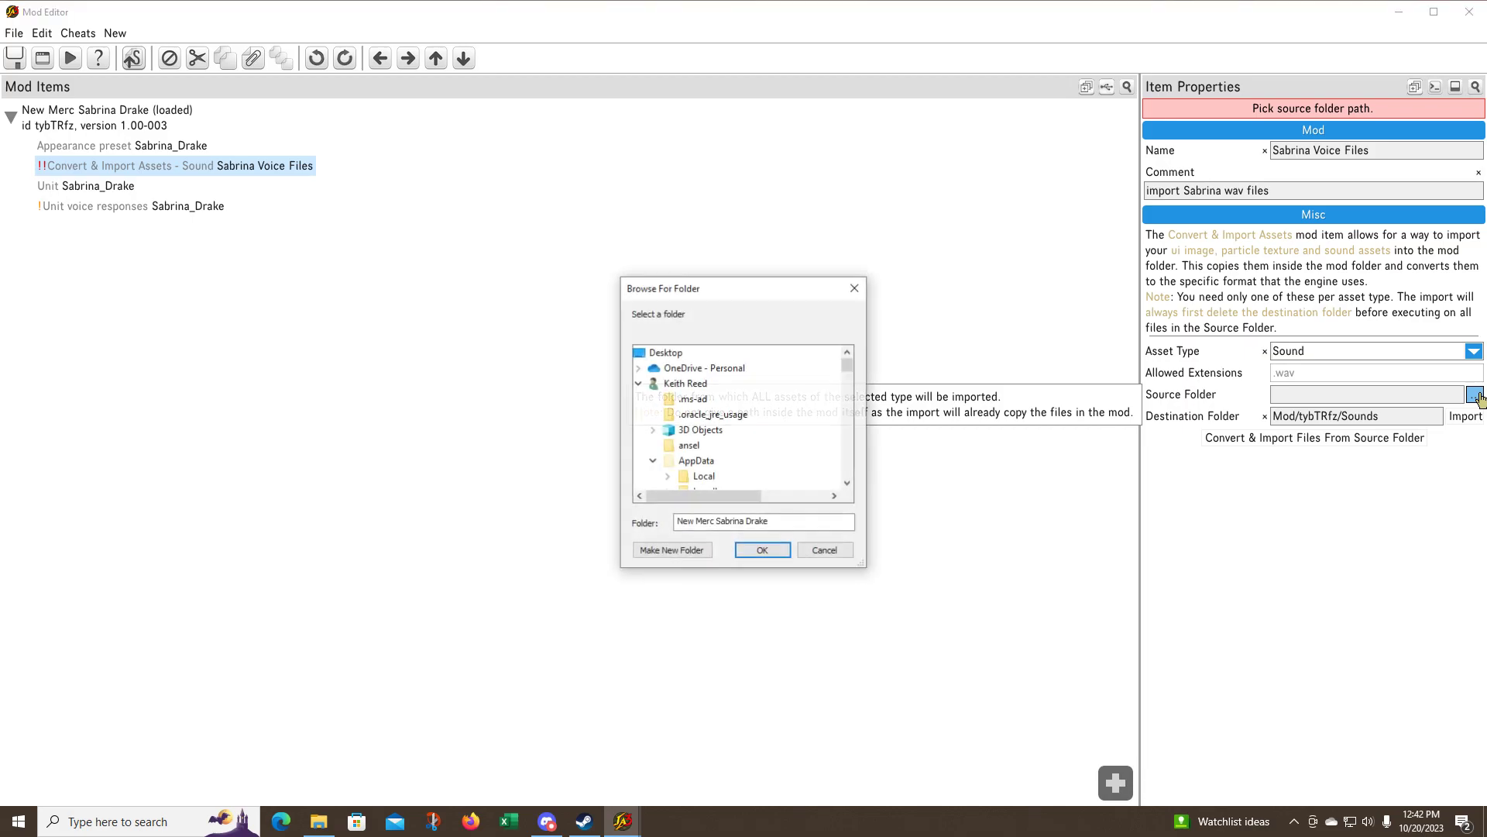
left_click_drag(849, 364, 843, 423)
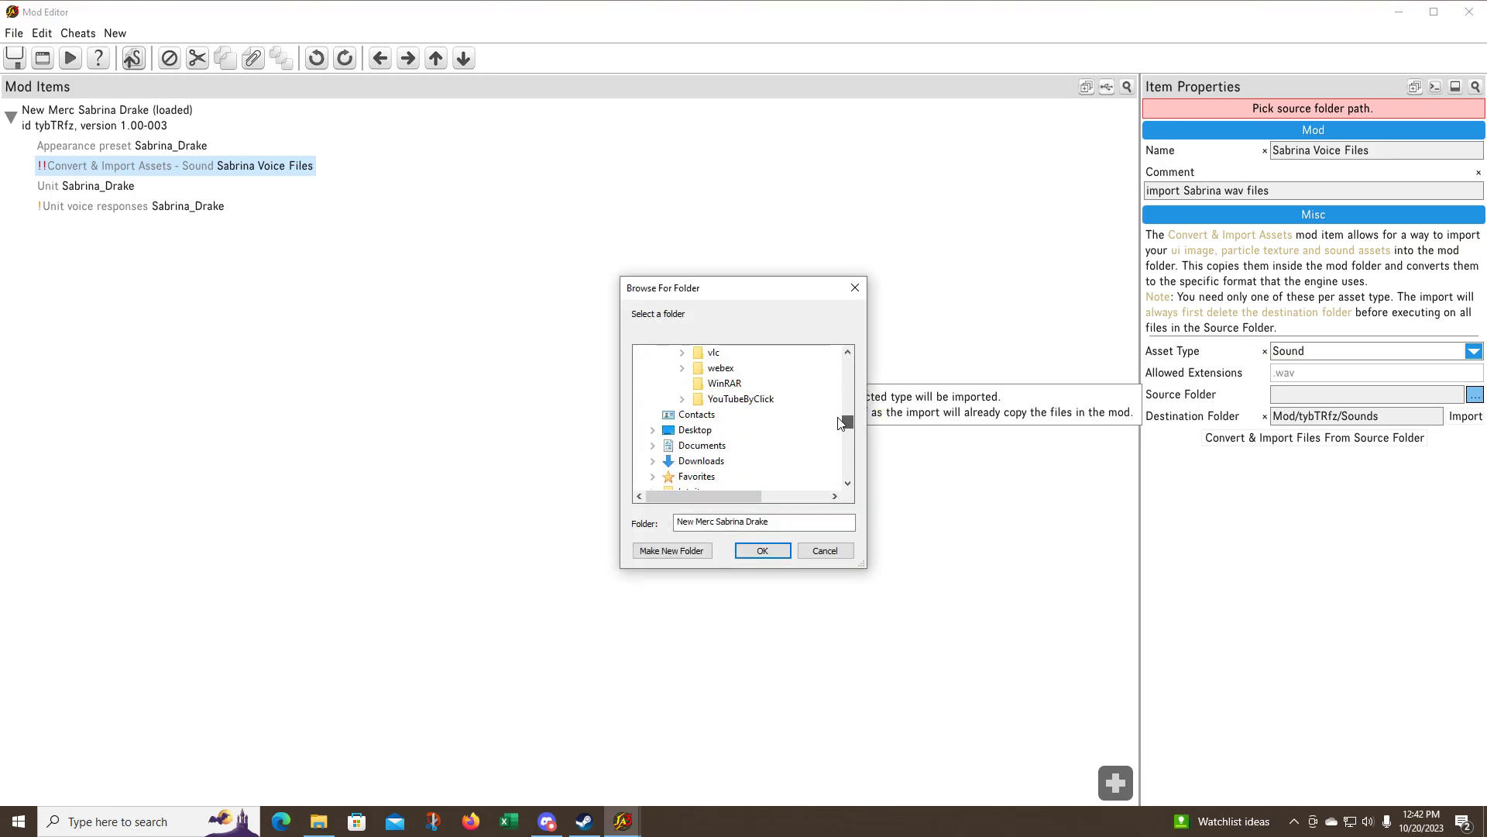
double_click(695, 430)
scroll(767, 438, "down", 2)
scroll(784, 435, "down", 2)
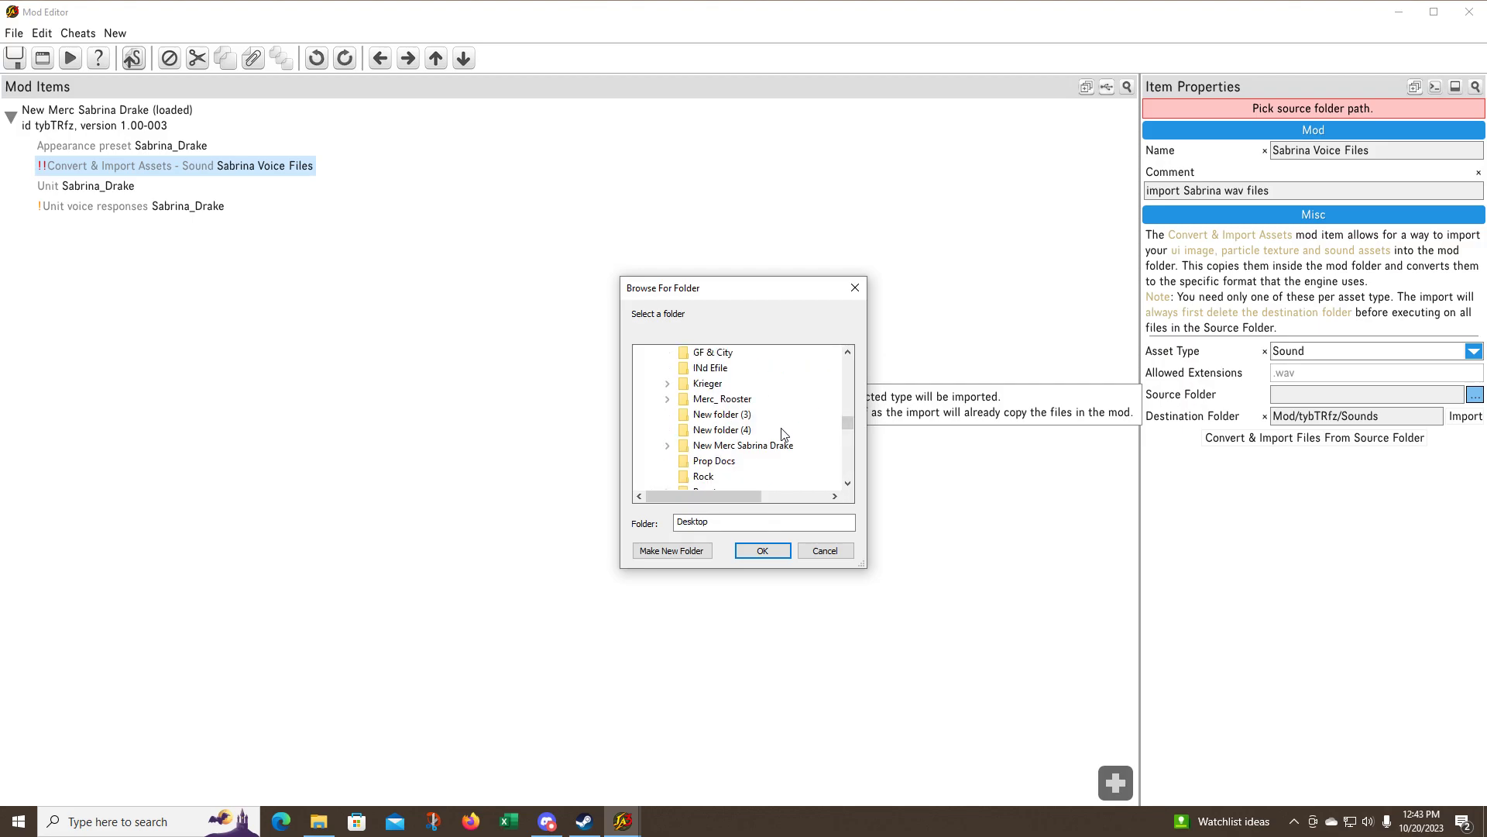
left_click(713, 478)
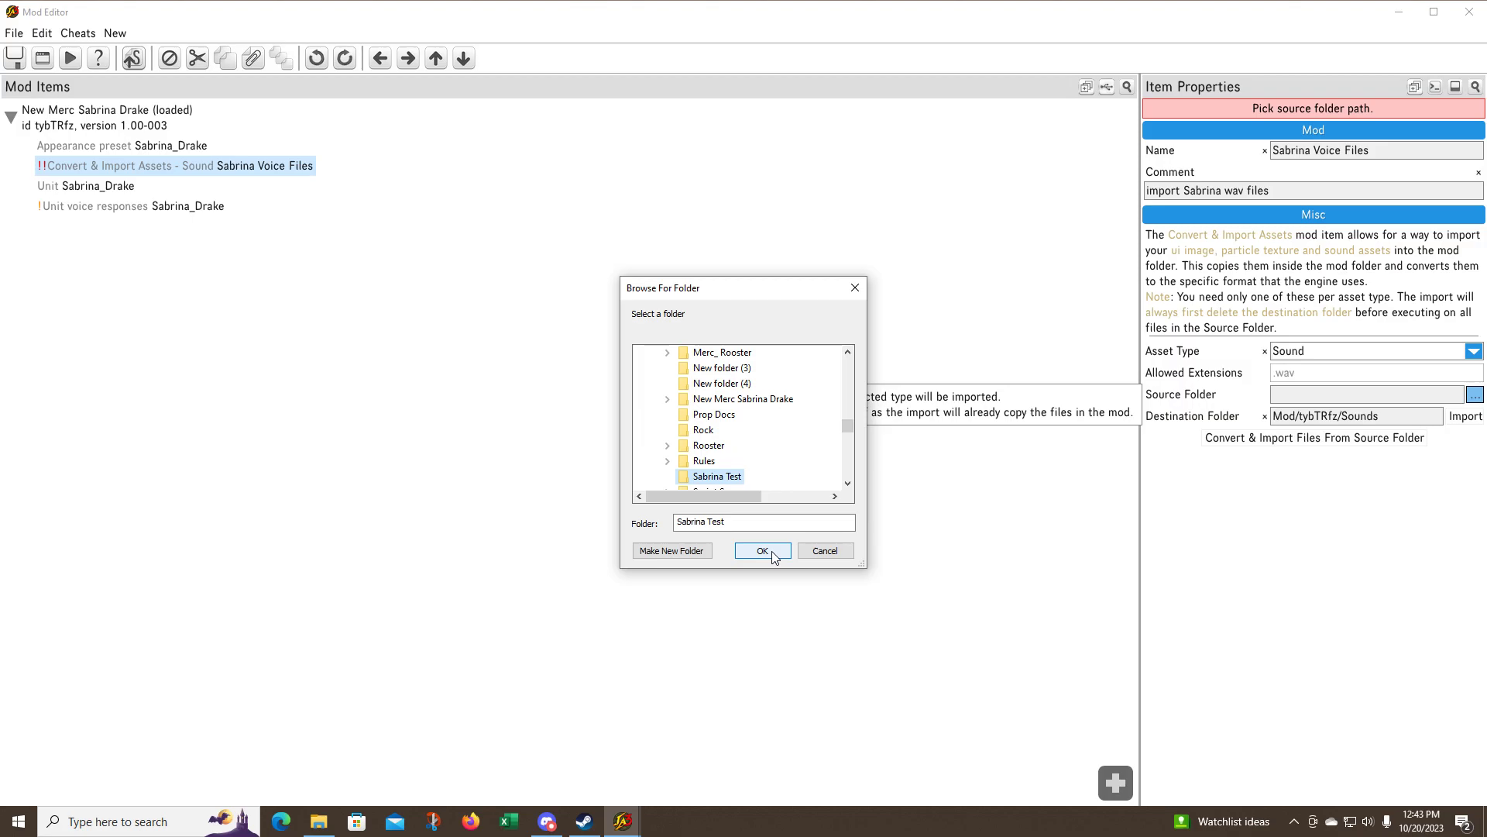
left_click(772, 555)
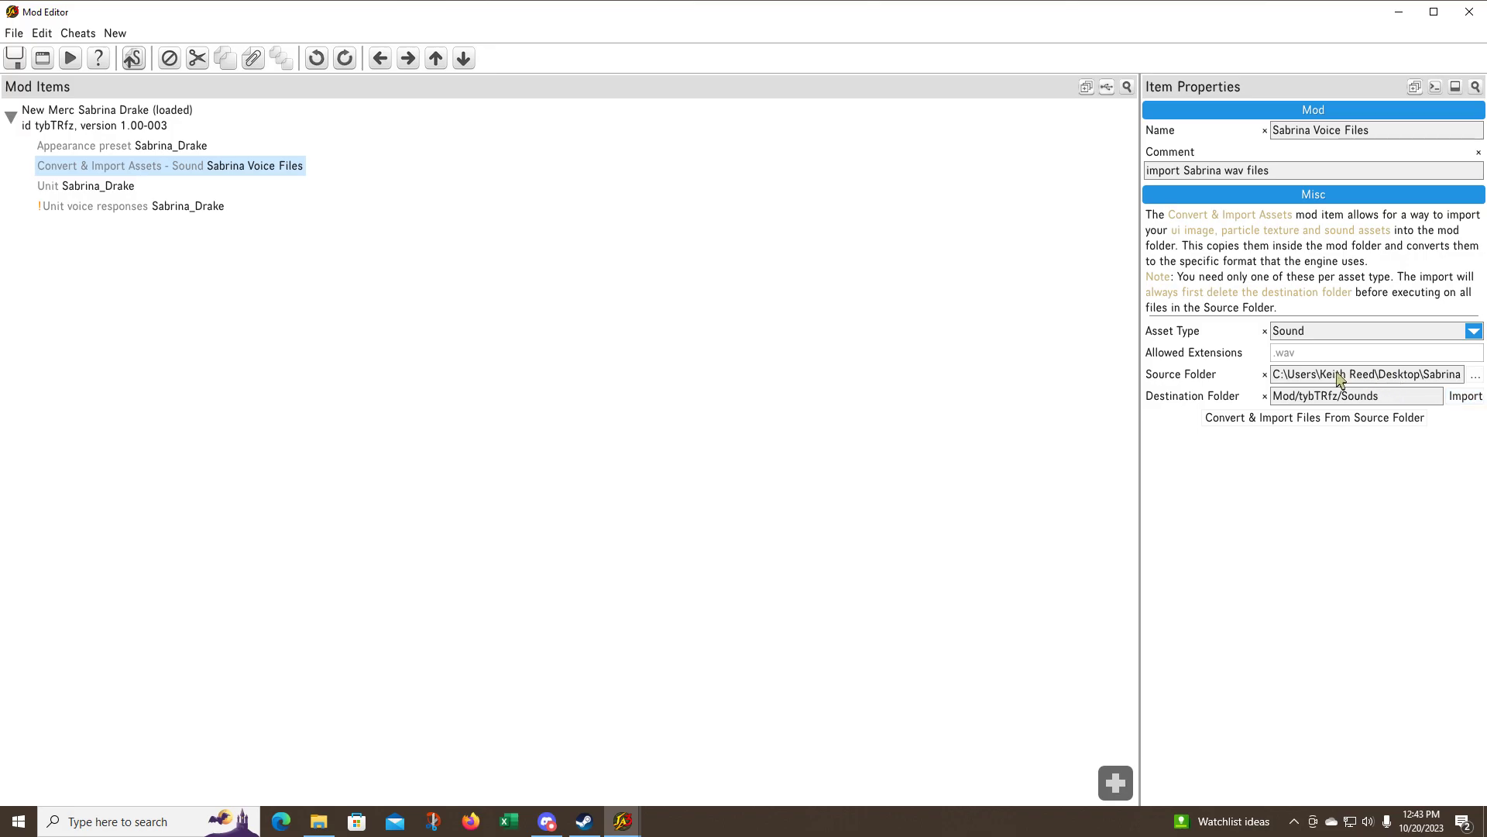
Convert and import the sound files from the source folder, accepting the deletion of the destination folder's contents
left_click(1277, 424)
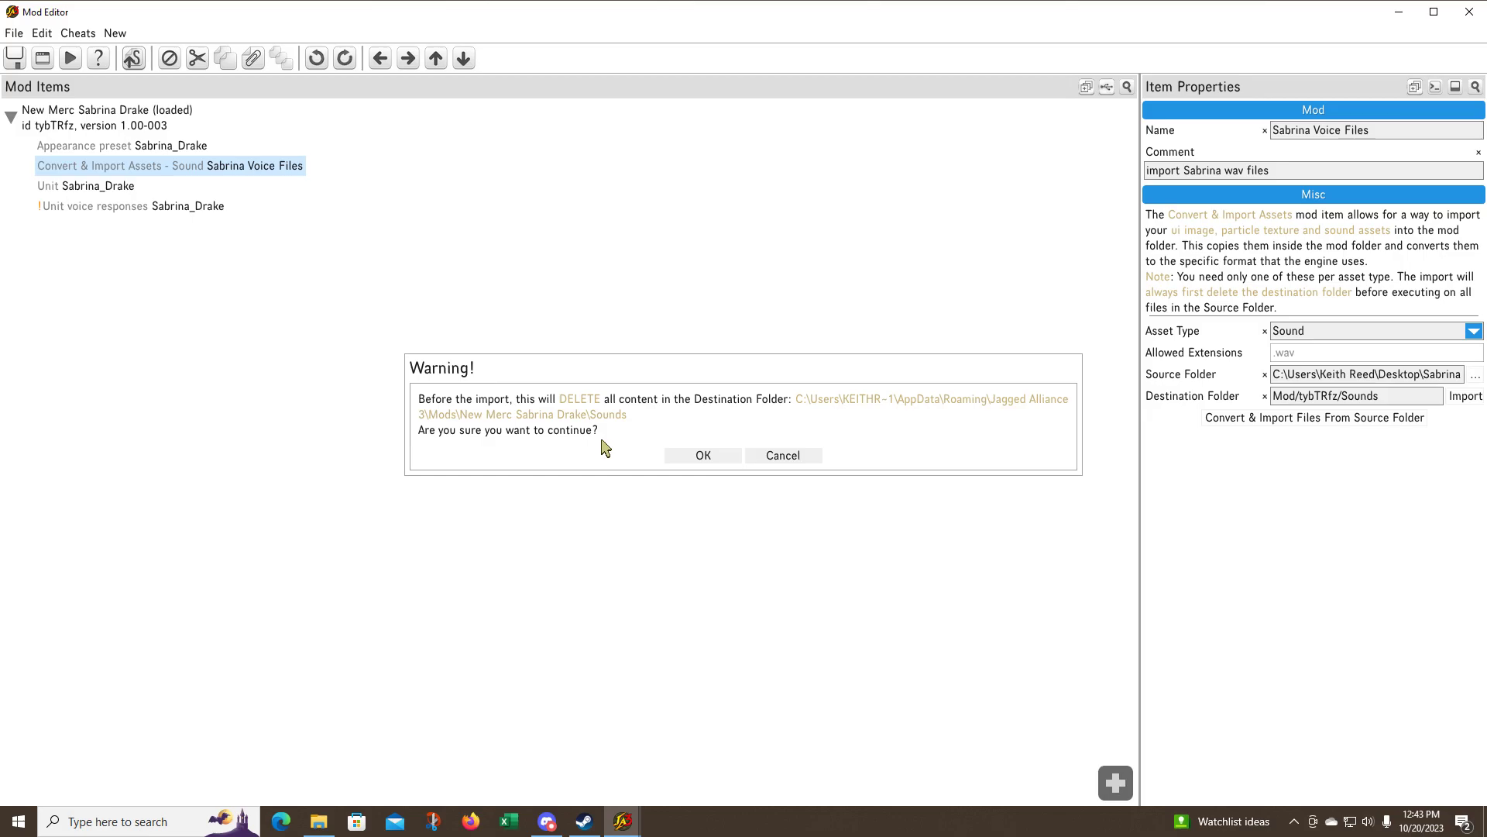
left_click(713, 457)
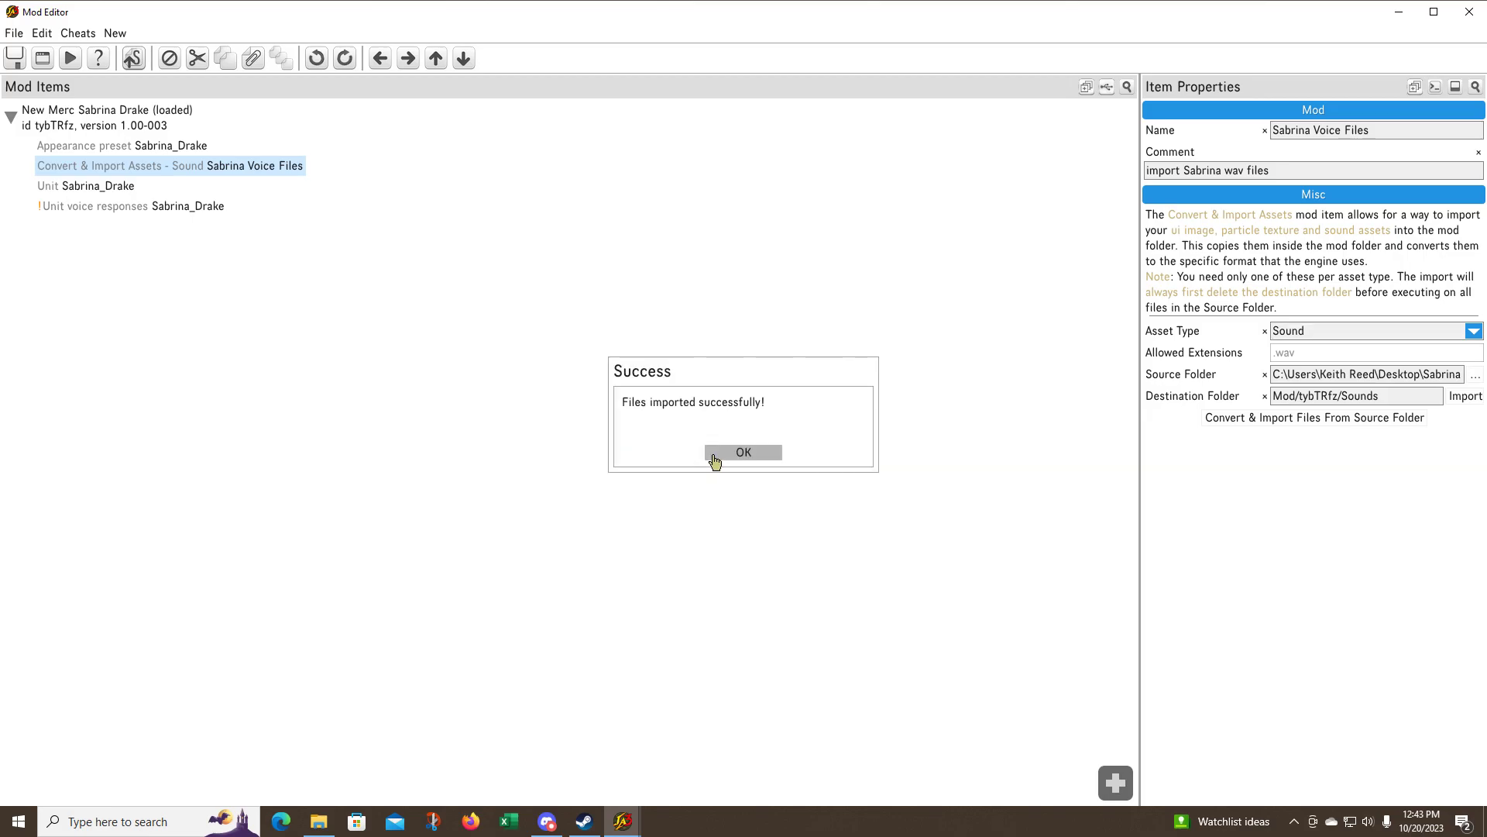
left_click(714, 457)
Check the imported files in the mod's Sounds folder in File Explorer, and return to the Mod Editor
left_click(317, 827)
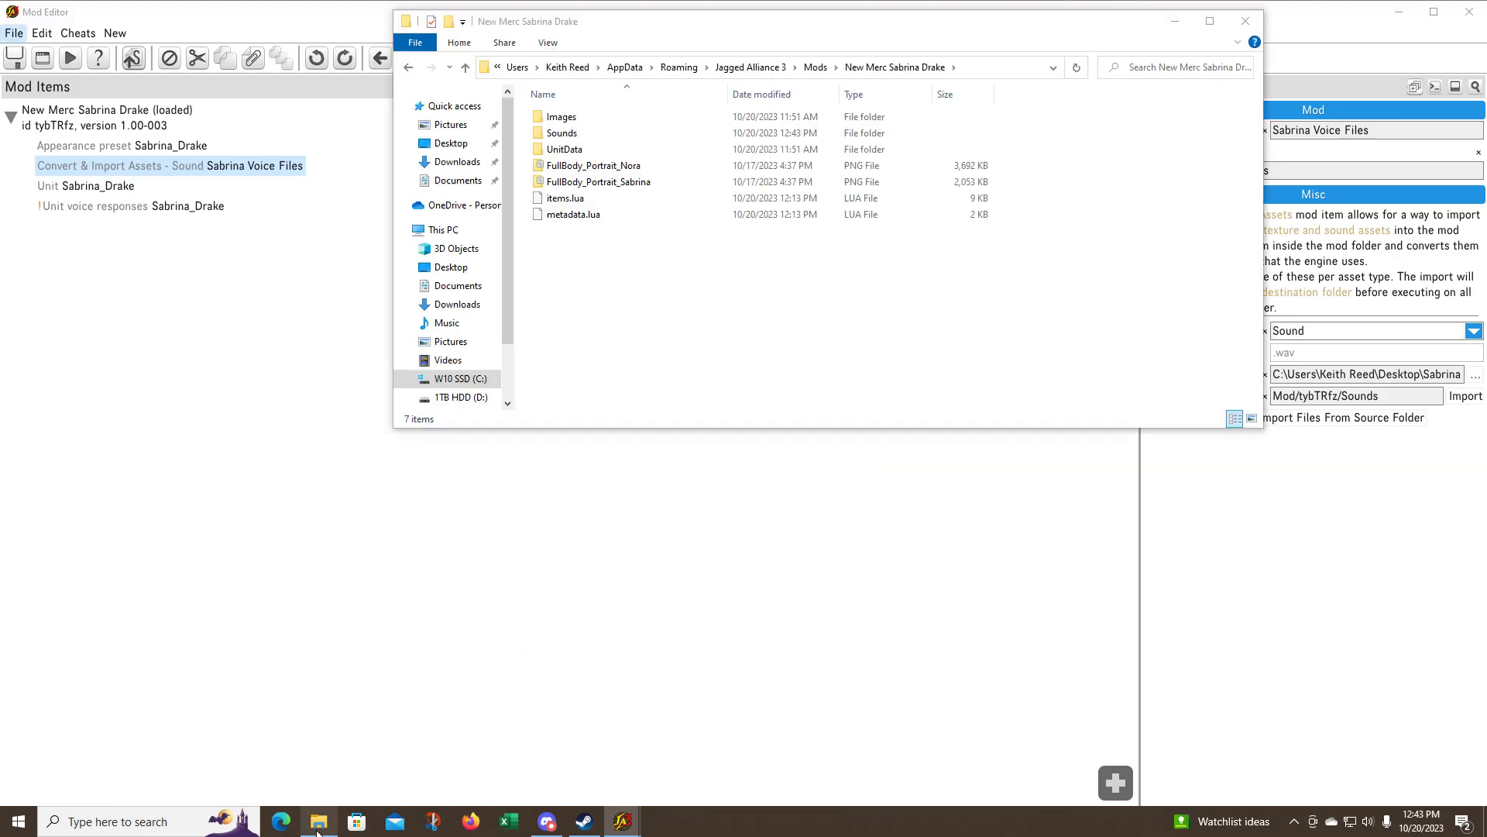
left_click(582, 139)
double_click(582, 139)
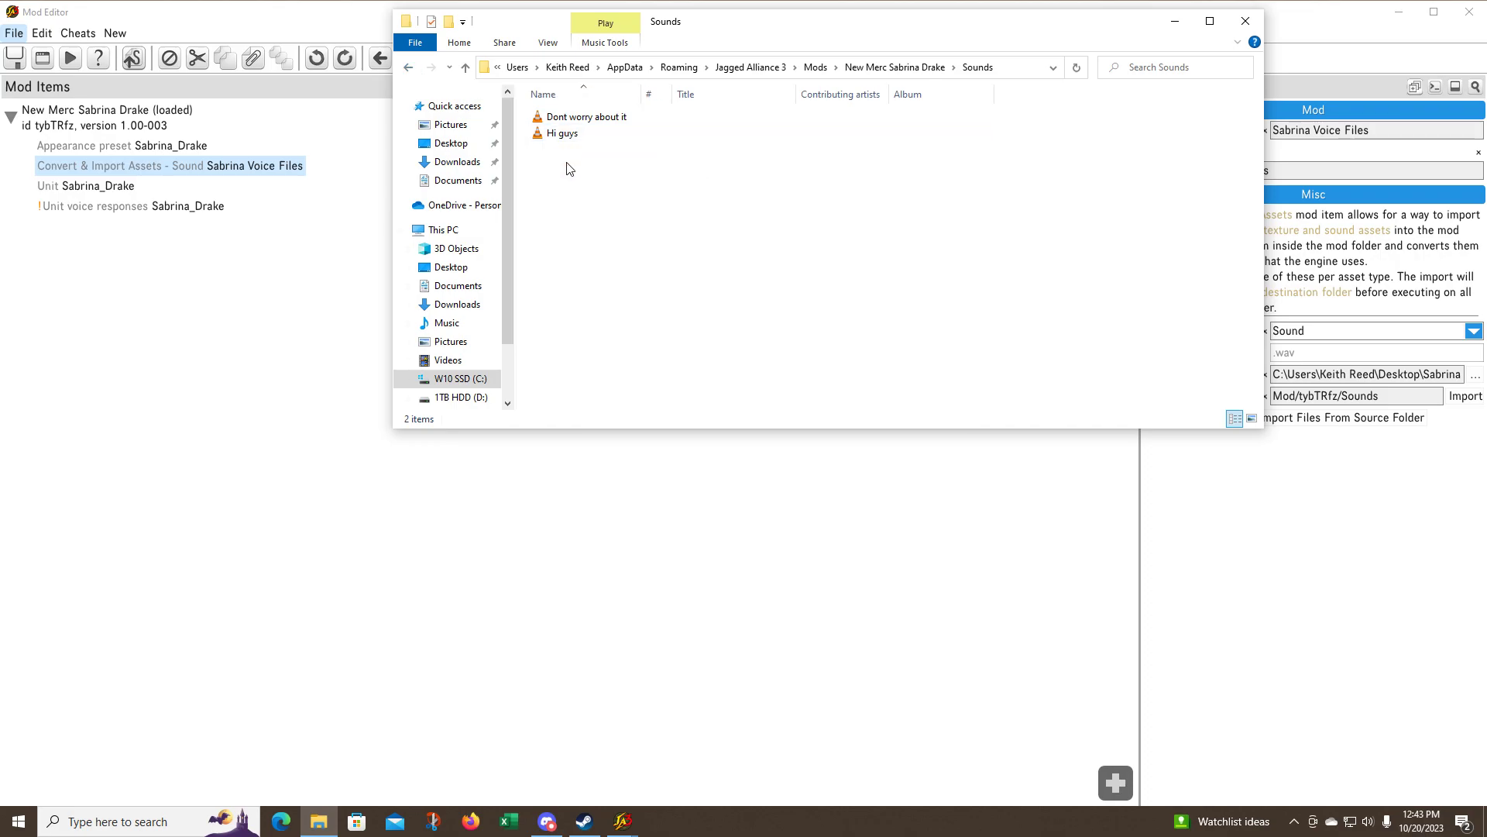
left_click(409, 69)
left_click(273, 298)
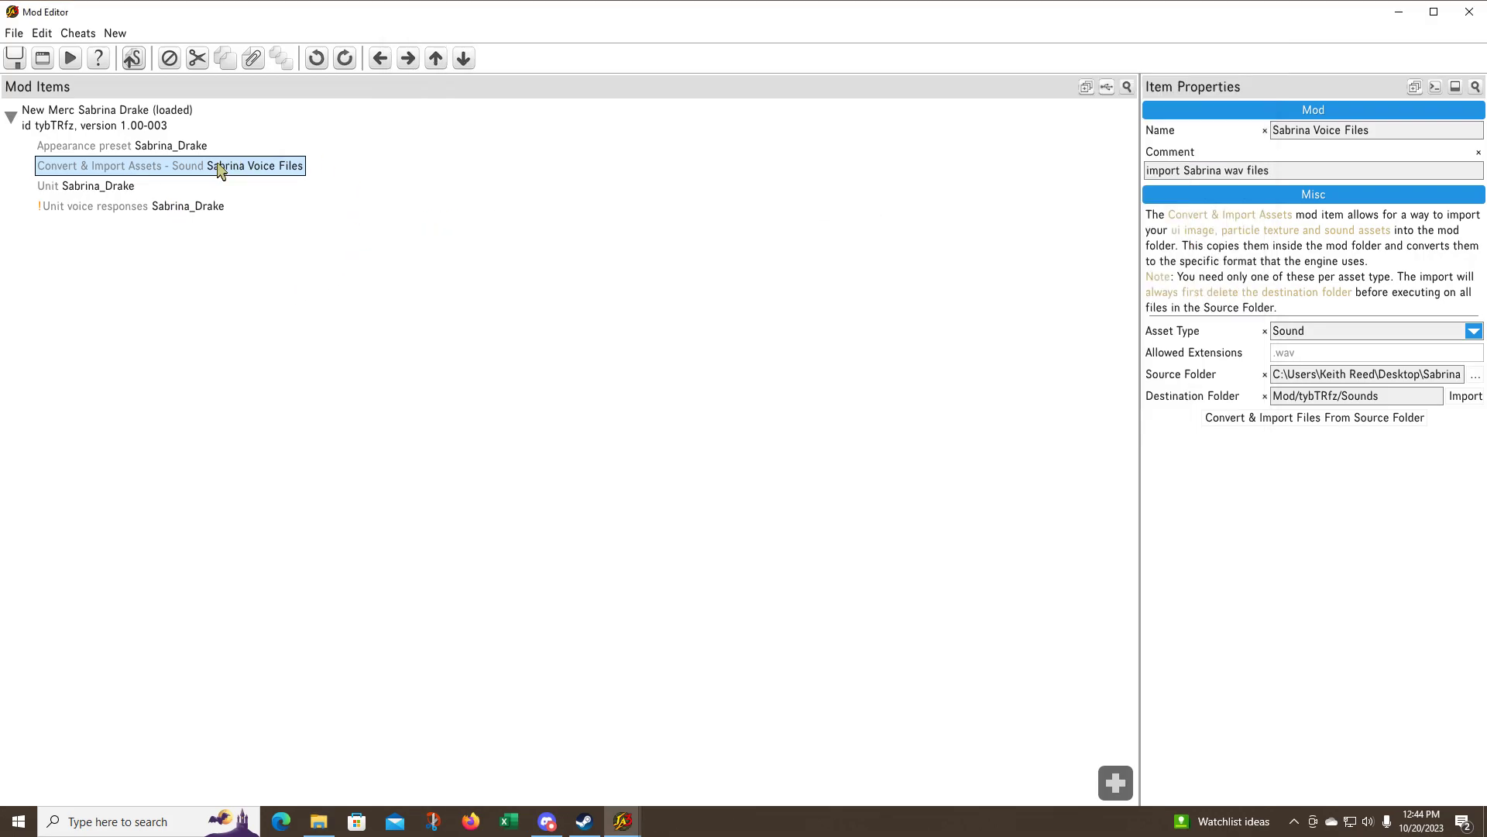
Add a Translated Voices item named "Sabrina Translation" with the comment "Sabrina voice translation"
left_click(116, 37)
mouse_move(143, 184)
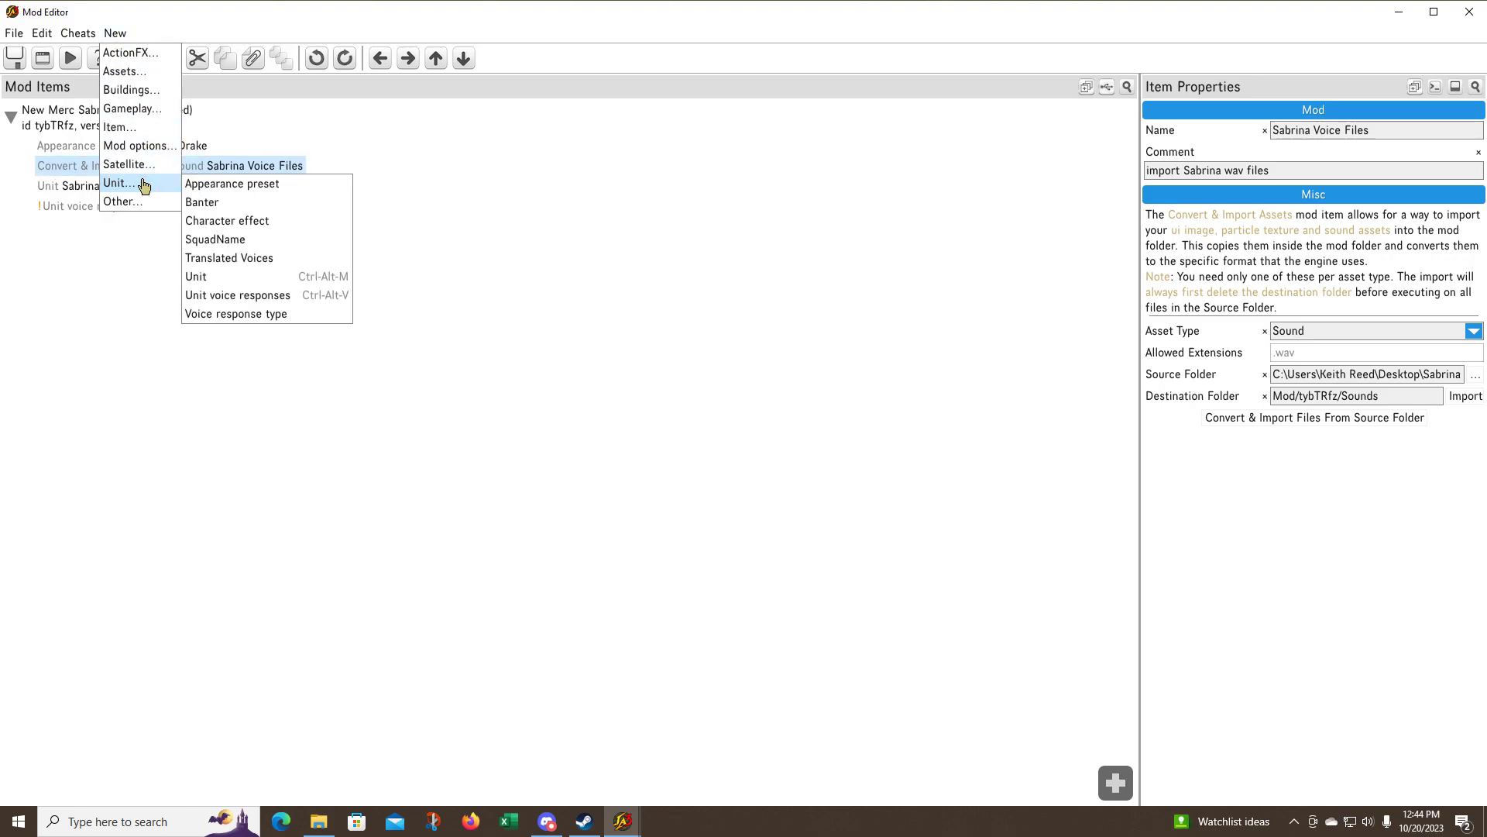
left_click(267, 259)
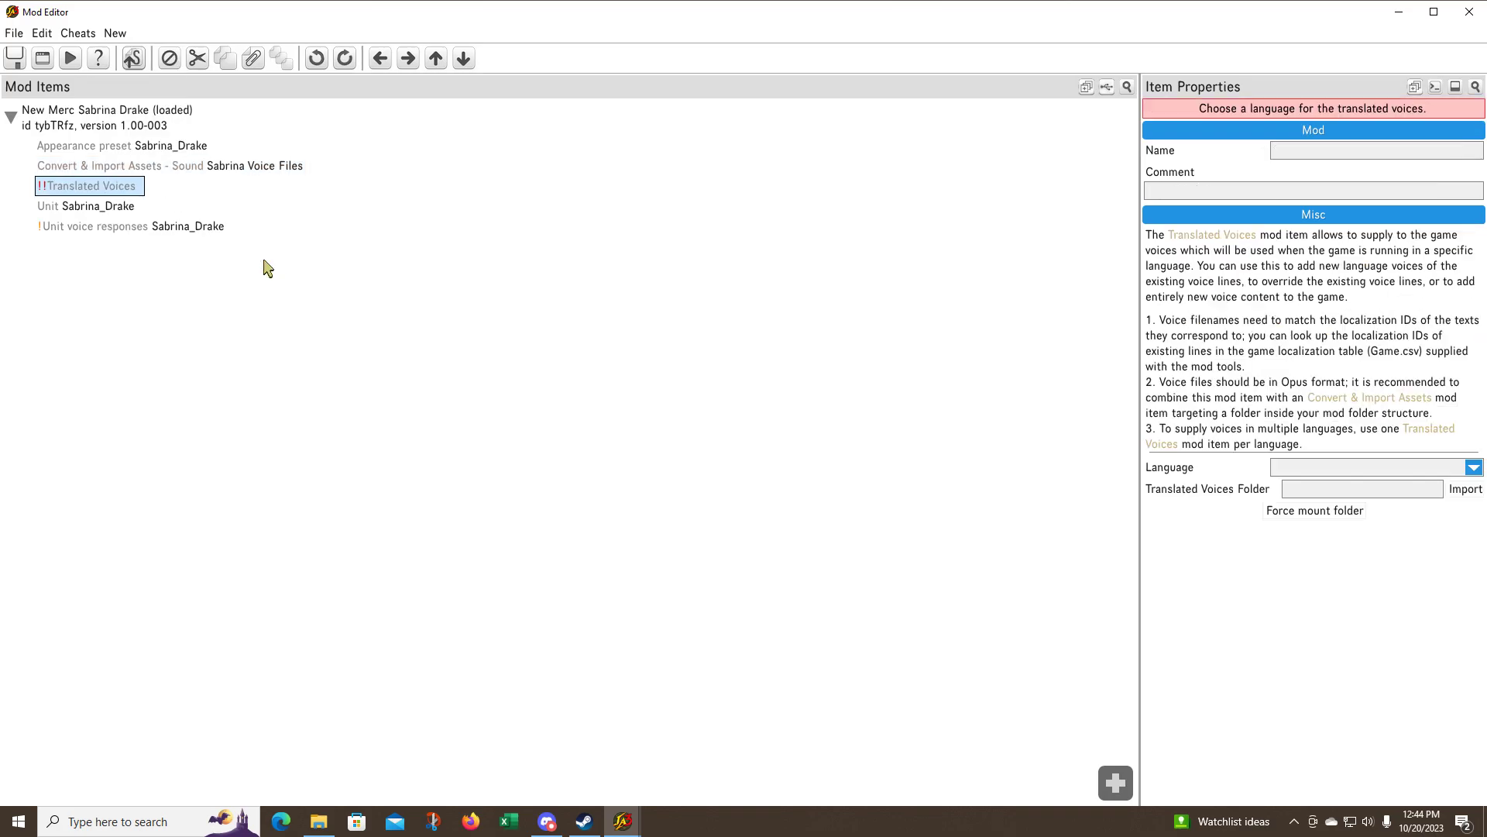
left_click(1307, 155)
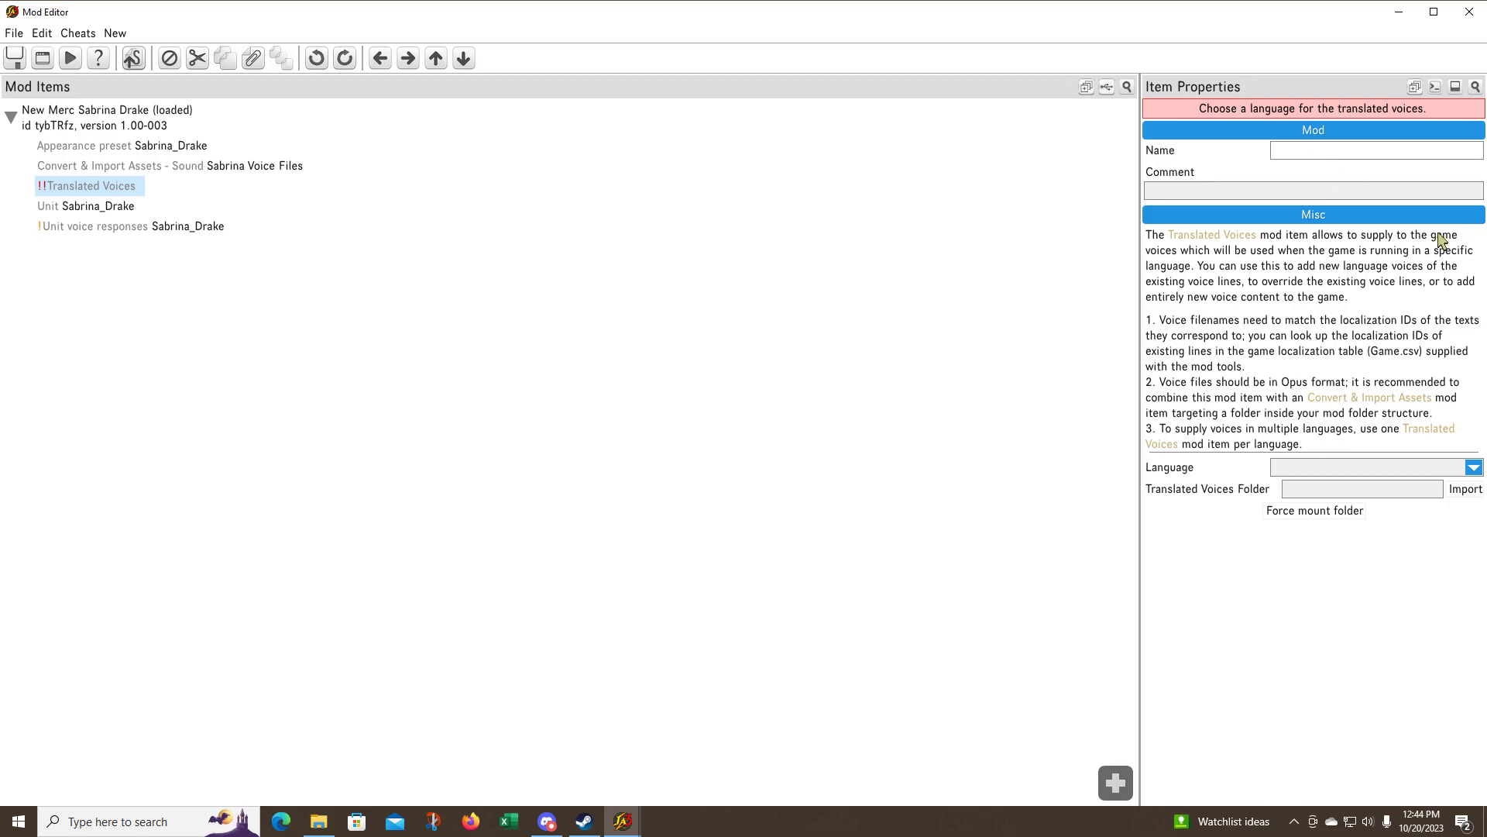
type("Sabrina Trana")
key("BackSpace")
type("slation")
left_click(1175, 194)
type("S")
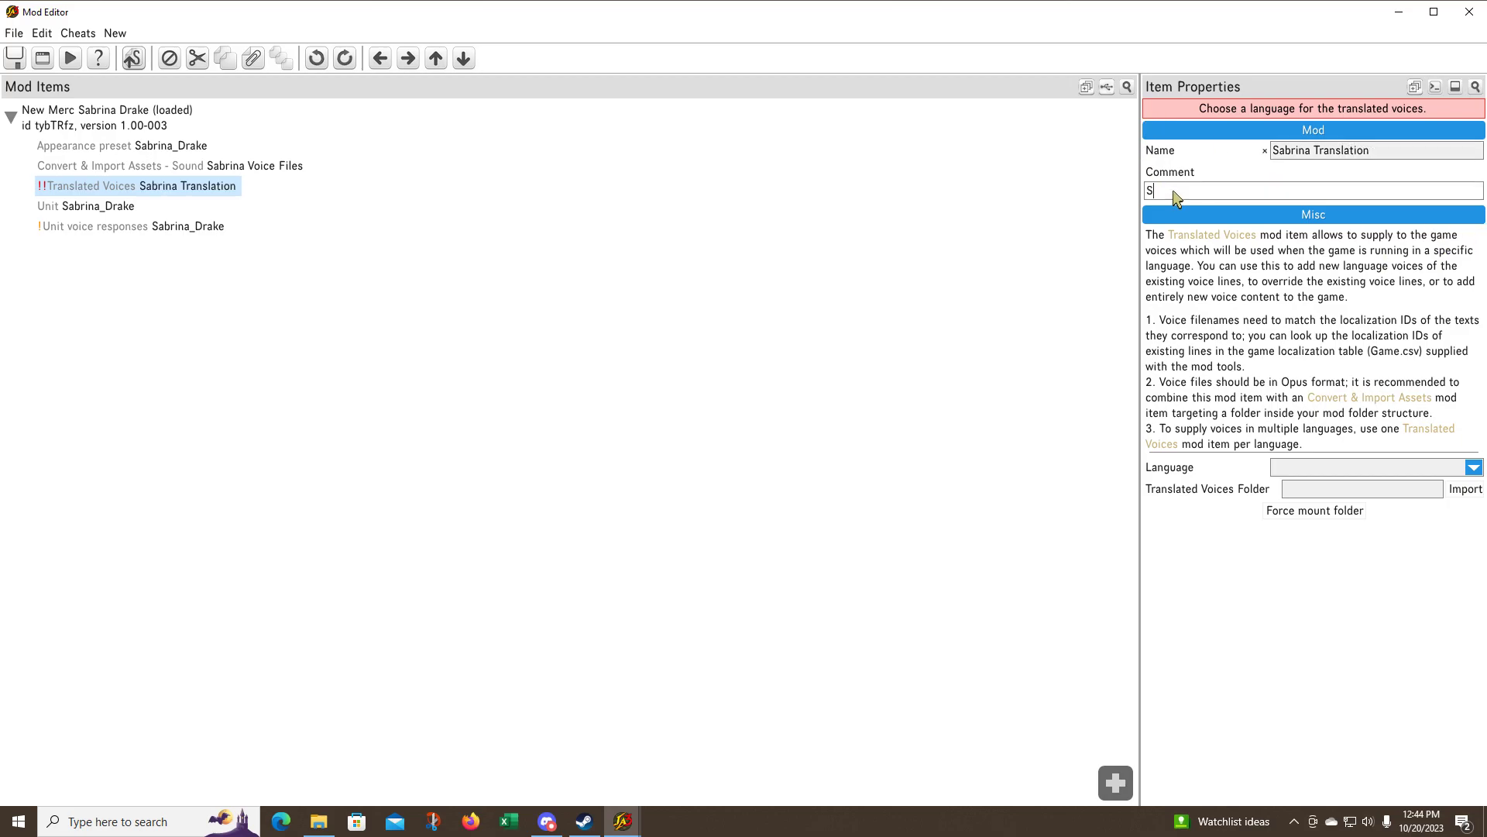
type("abrina voice r")
type("ranslation")
Set the Translated Voices item's language to Any and its voices folder to Sounds inside the New Merc Sabrina Drake mod folder
left_click(1474, 468)
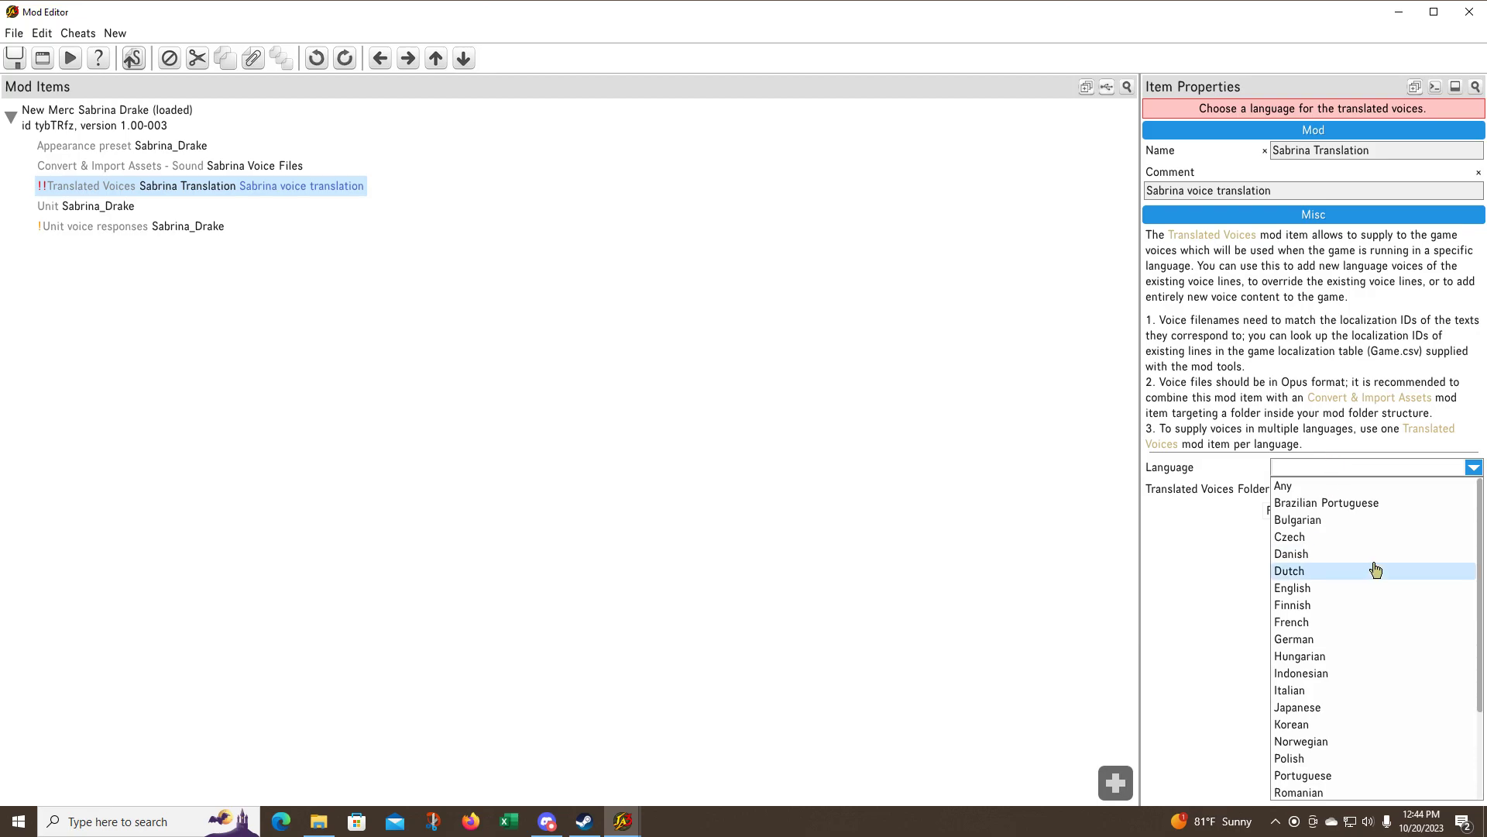
left_click(1304, 486)
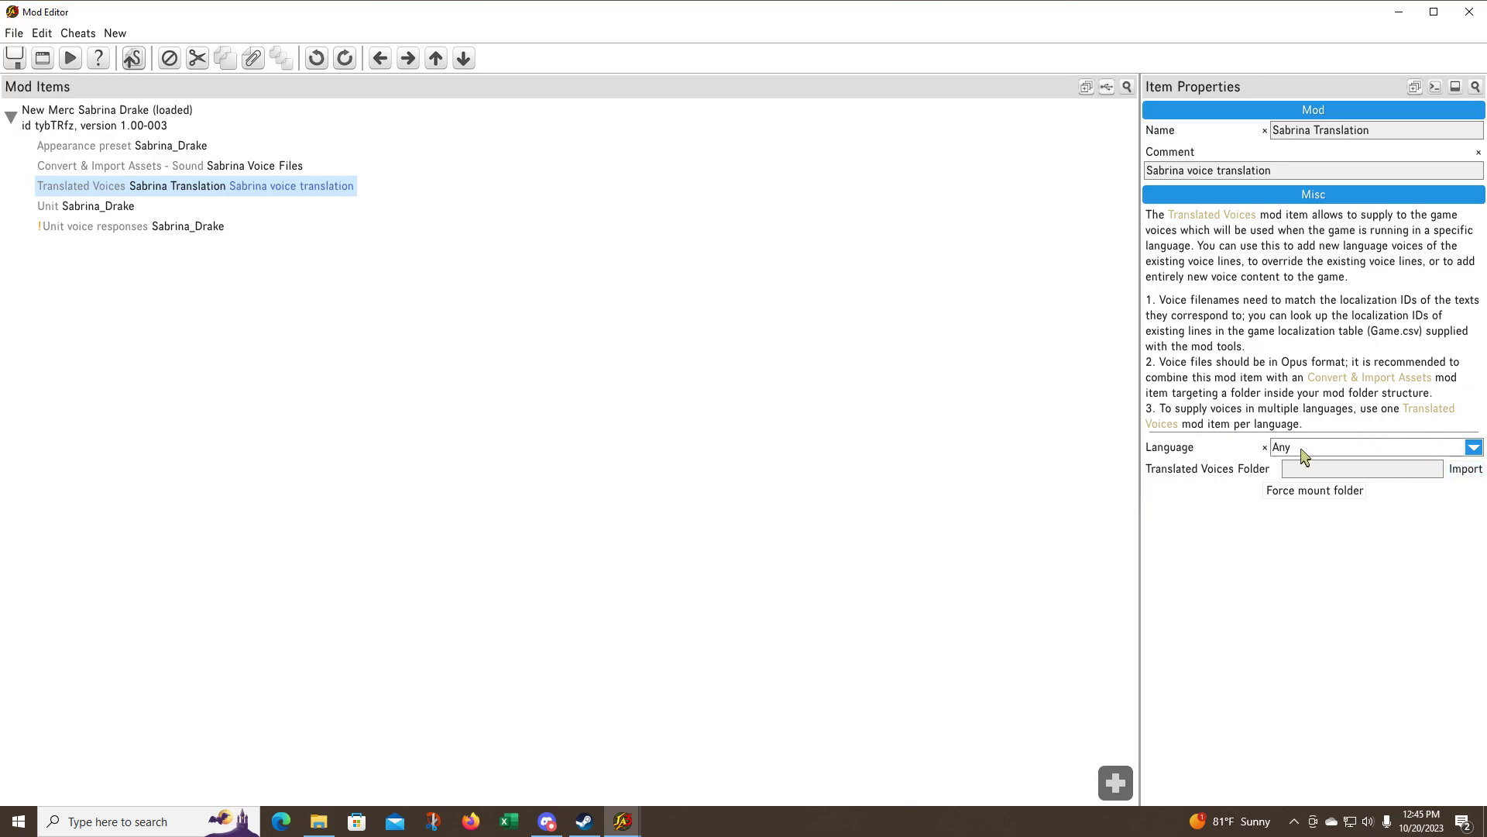
left_click(1465, 470)
scroll(778, 441, "down", 9)
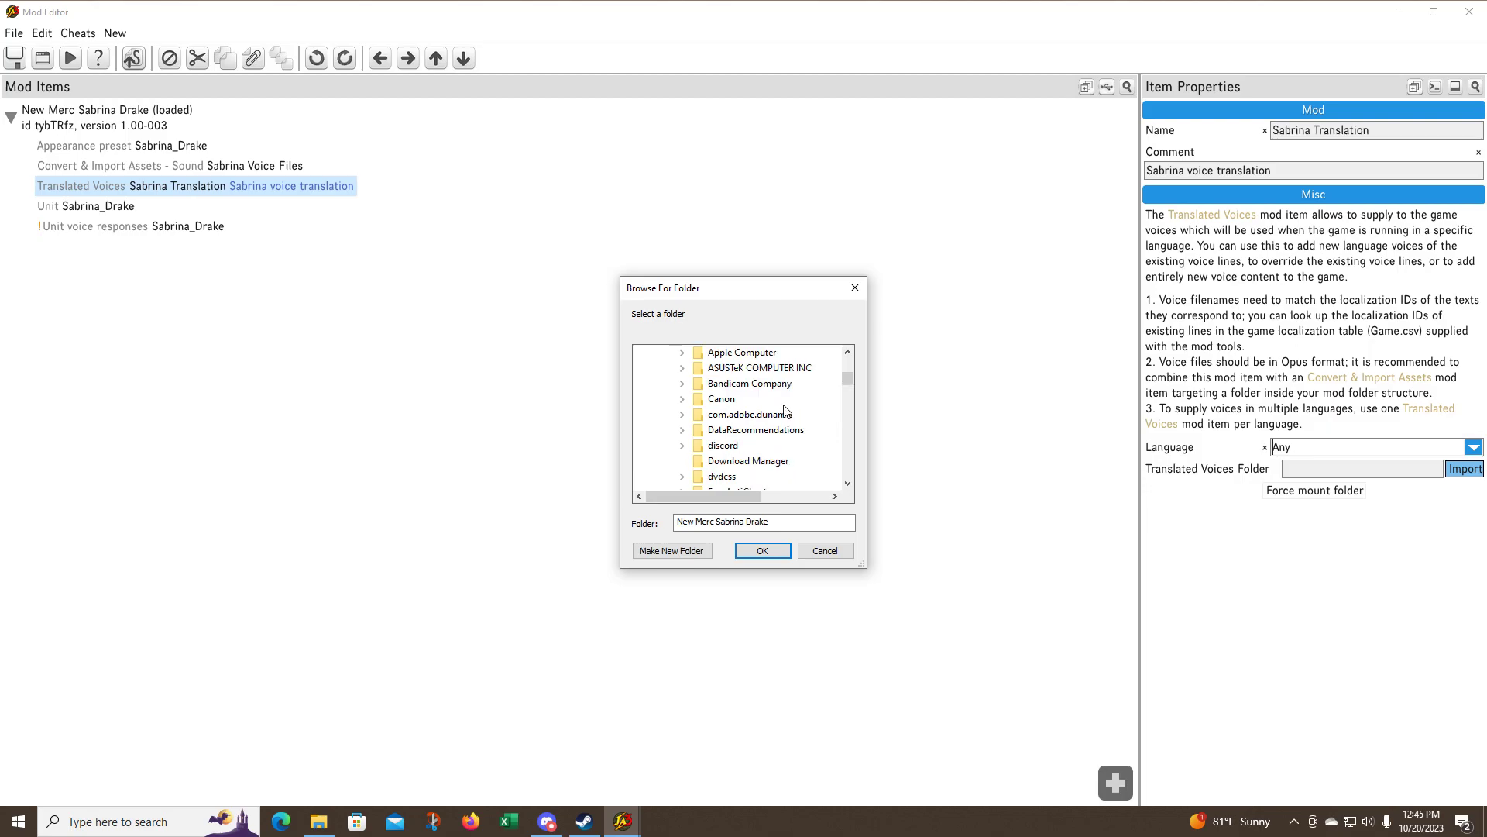
scroll(786, 410, "down", 2)
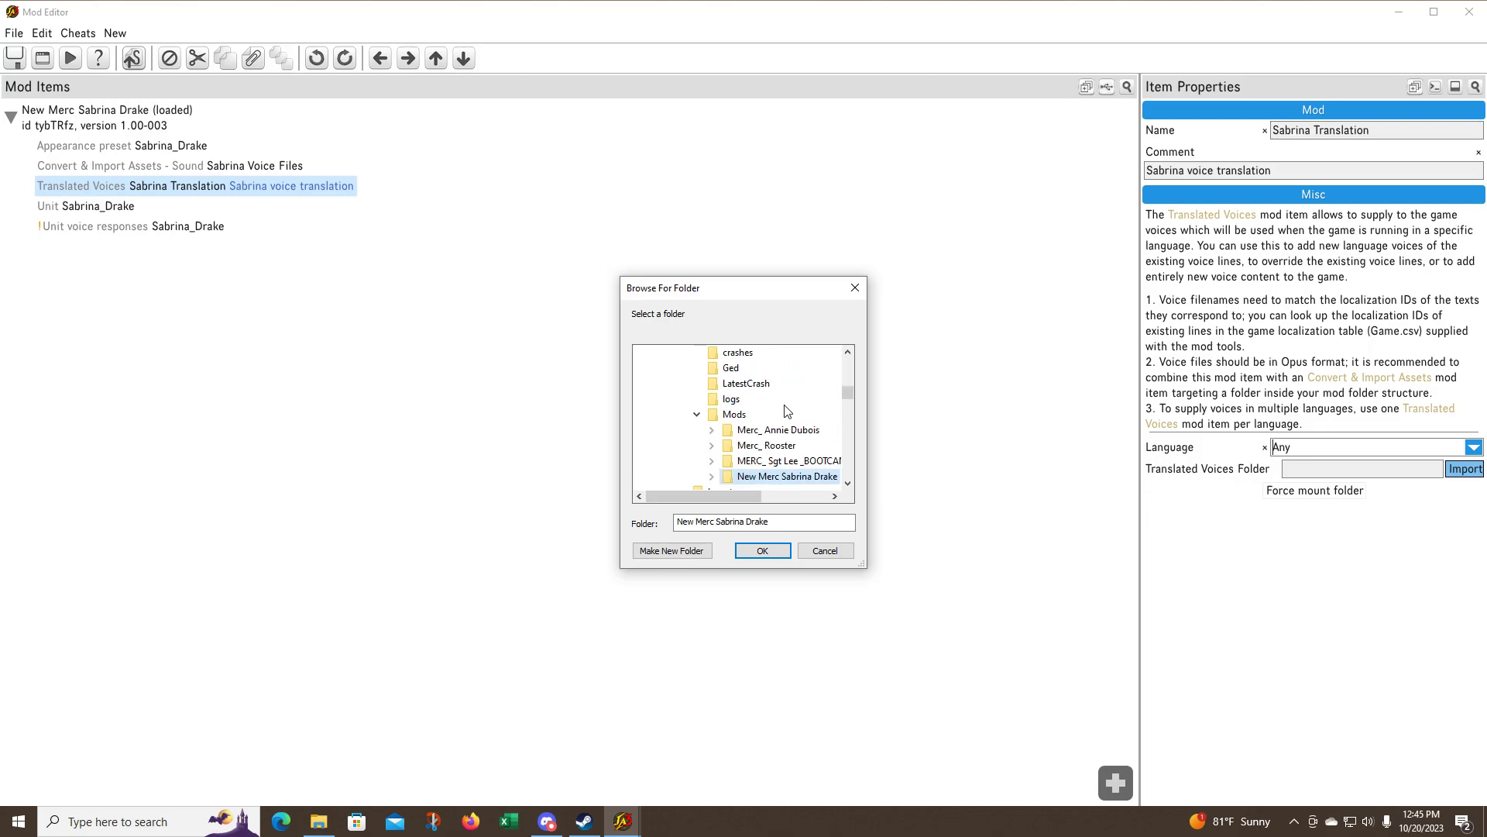
scroll(786, 411, "down", 1)
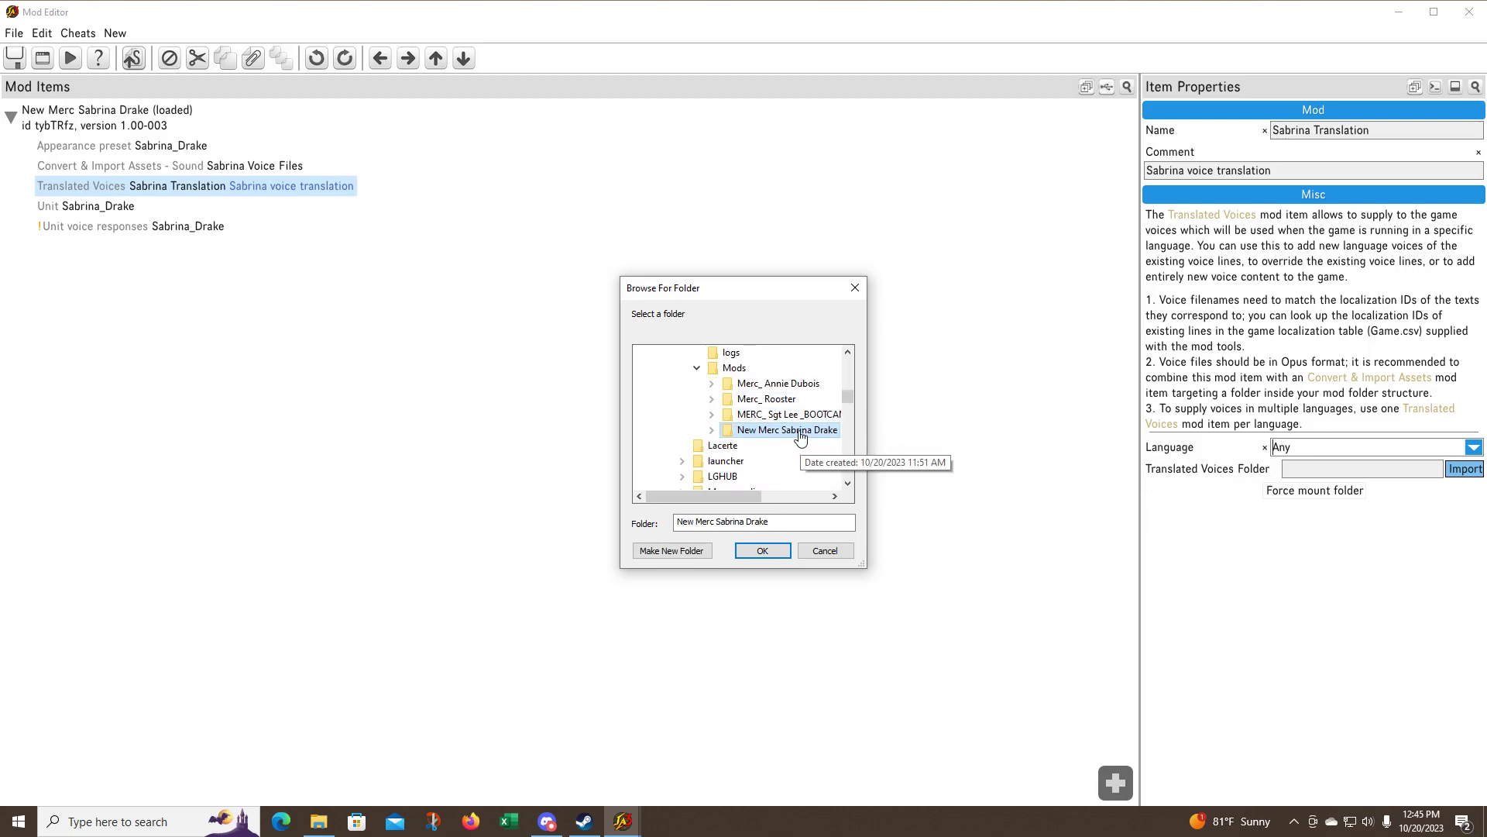
double_click(798, 430)
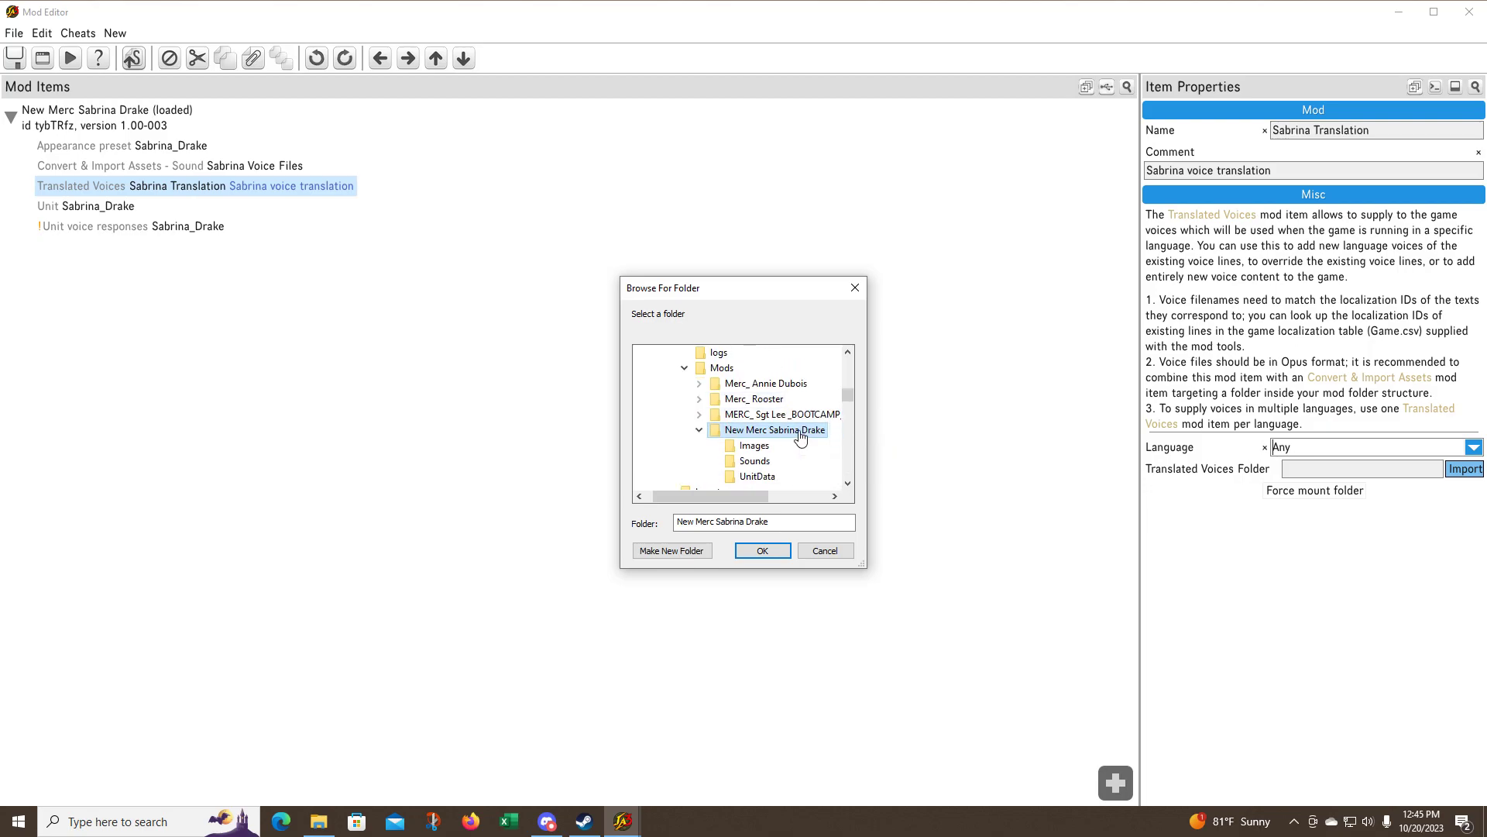
left_click(755, 461)
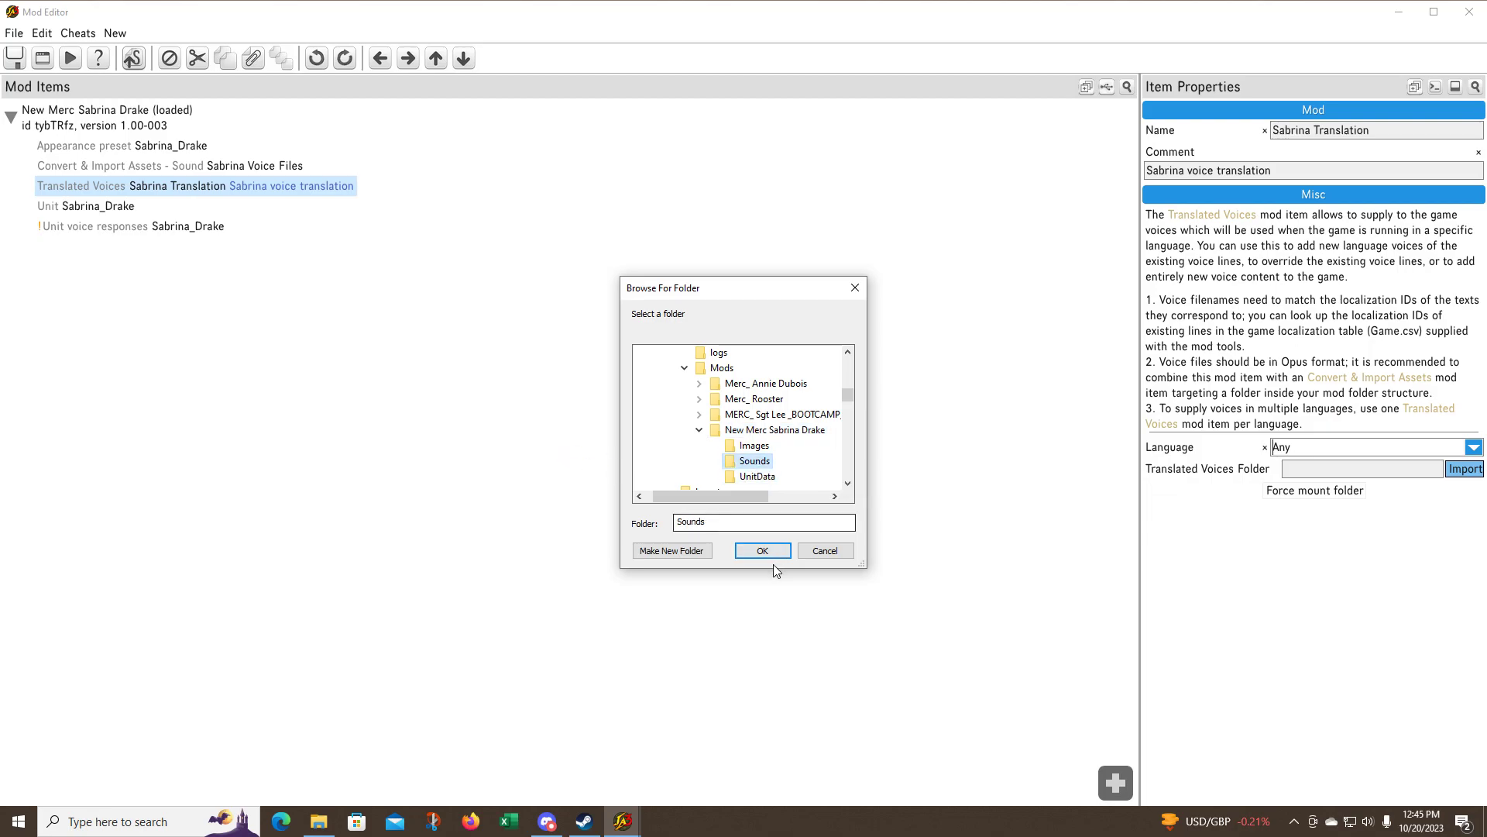
left_click(767, 552)
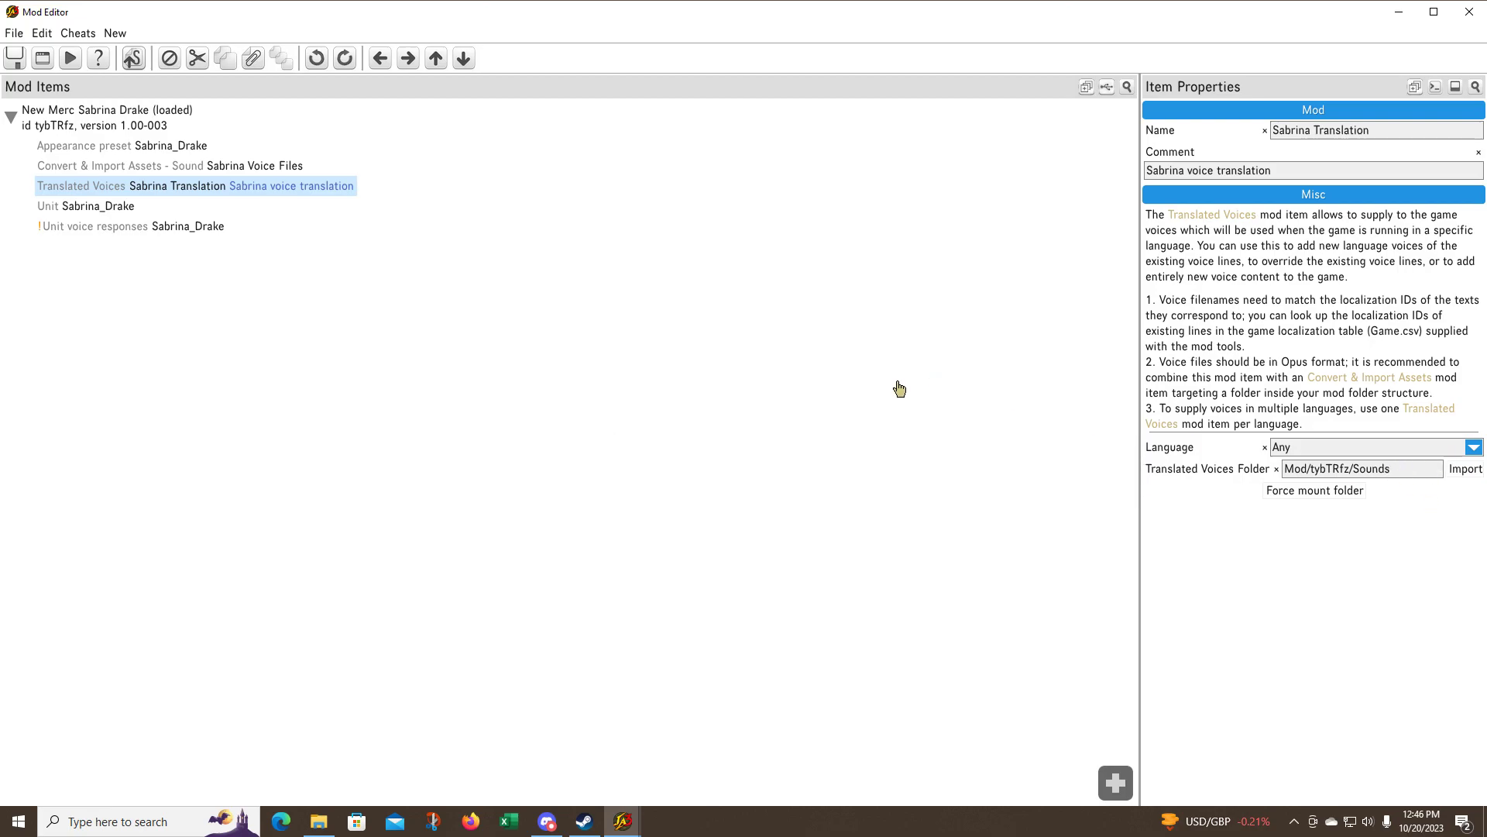
left_click(692, 361)
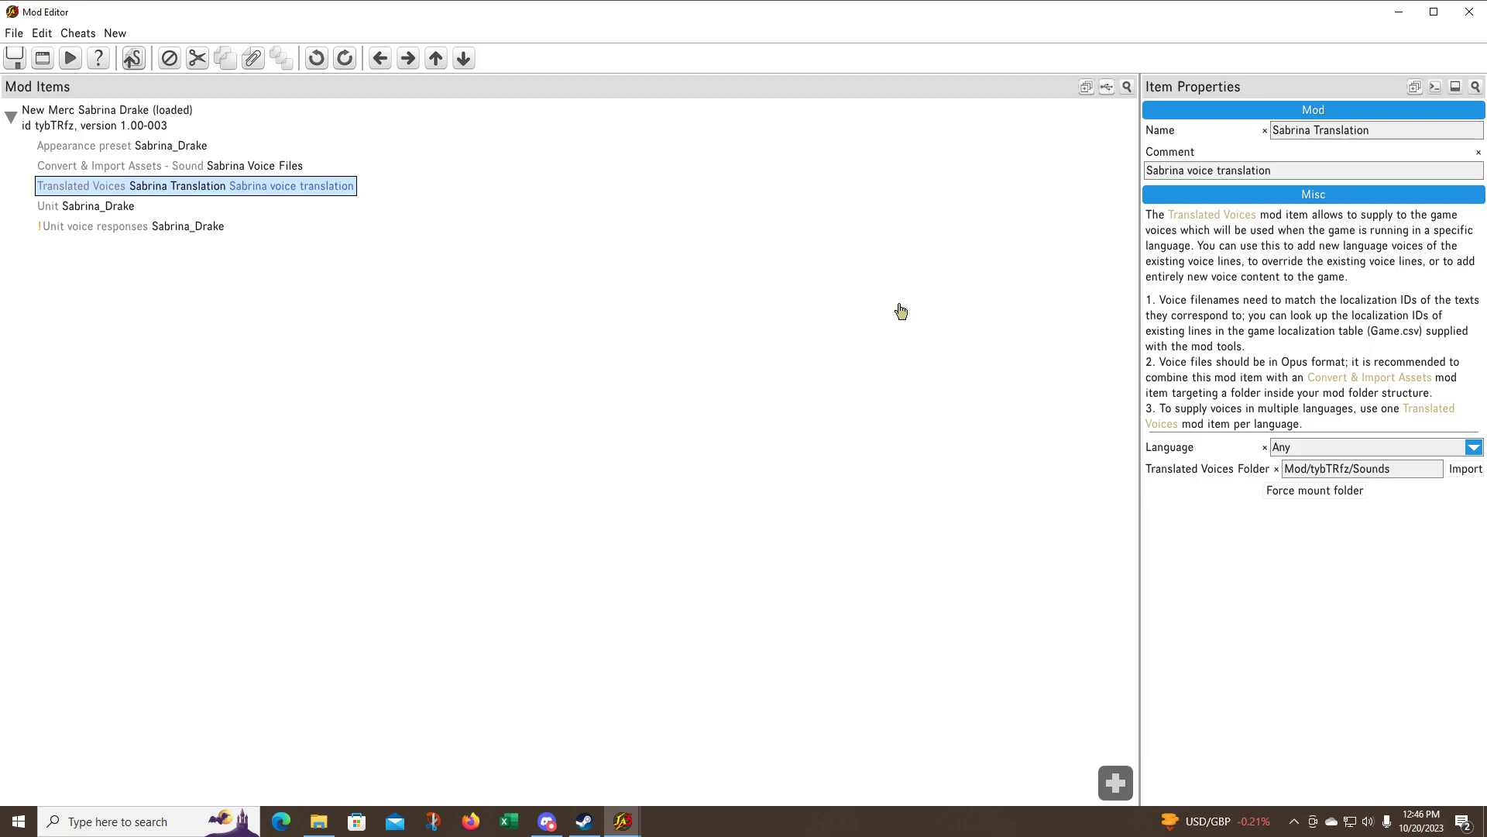
Replace the Greetings And Offer hiring line of the Sabrina_Drake unit with "Hi guys."
left_click(83, 207)
scroll(1434, 486, "down", 15)
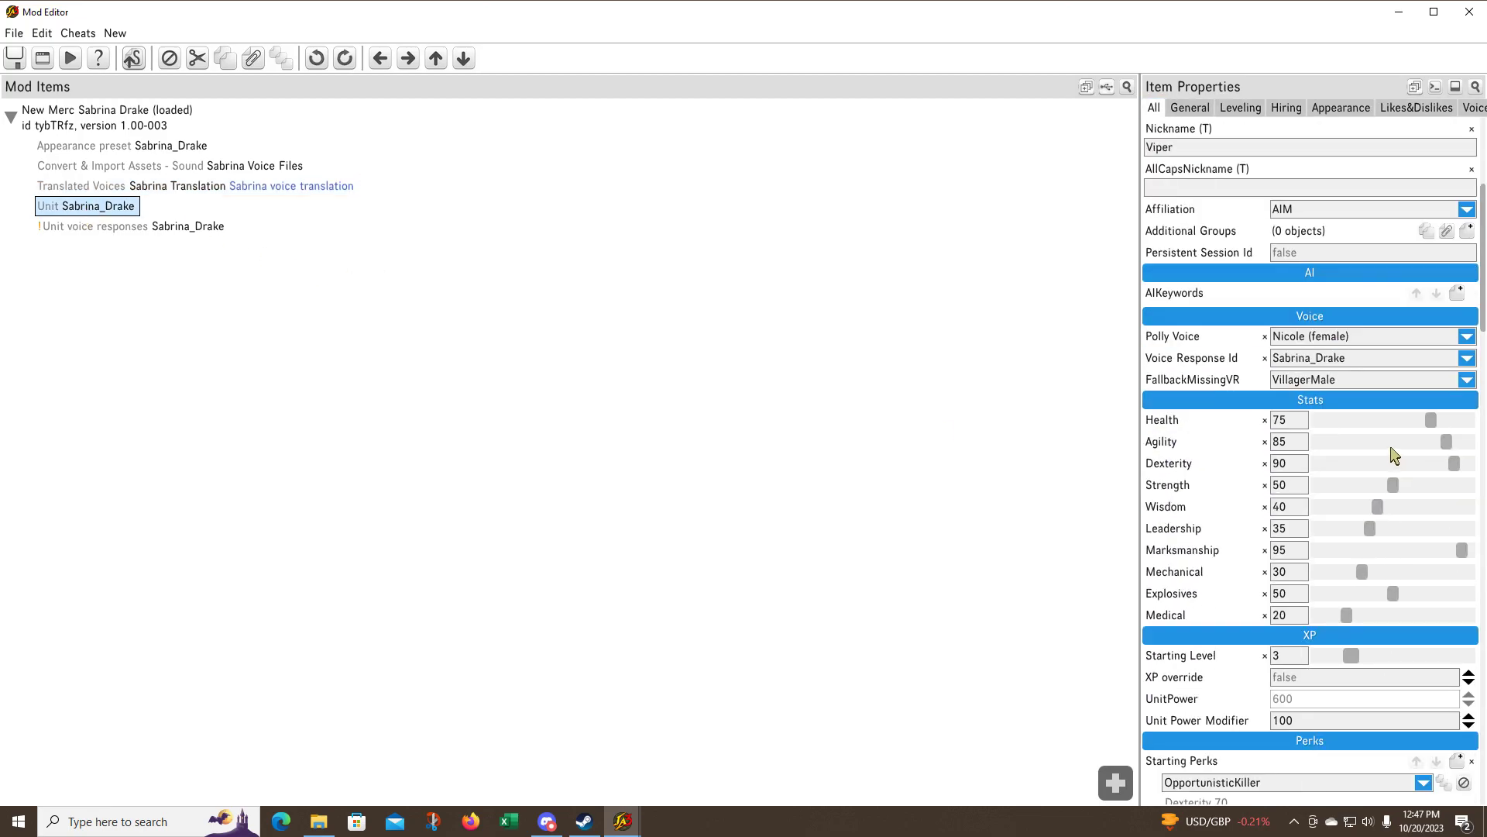
scroll(1394, 473, "down", 15)
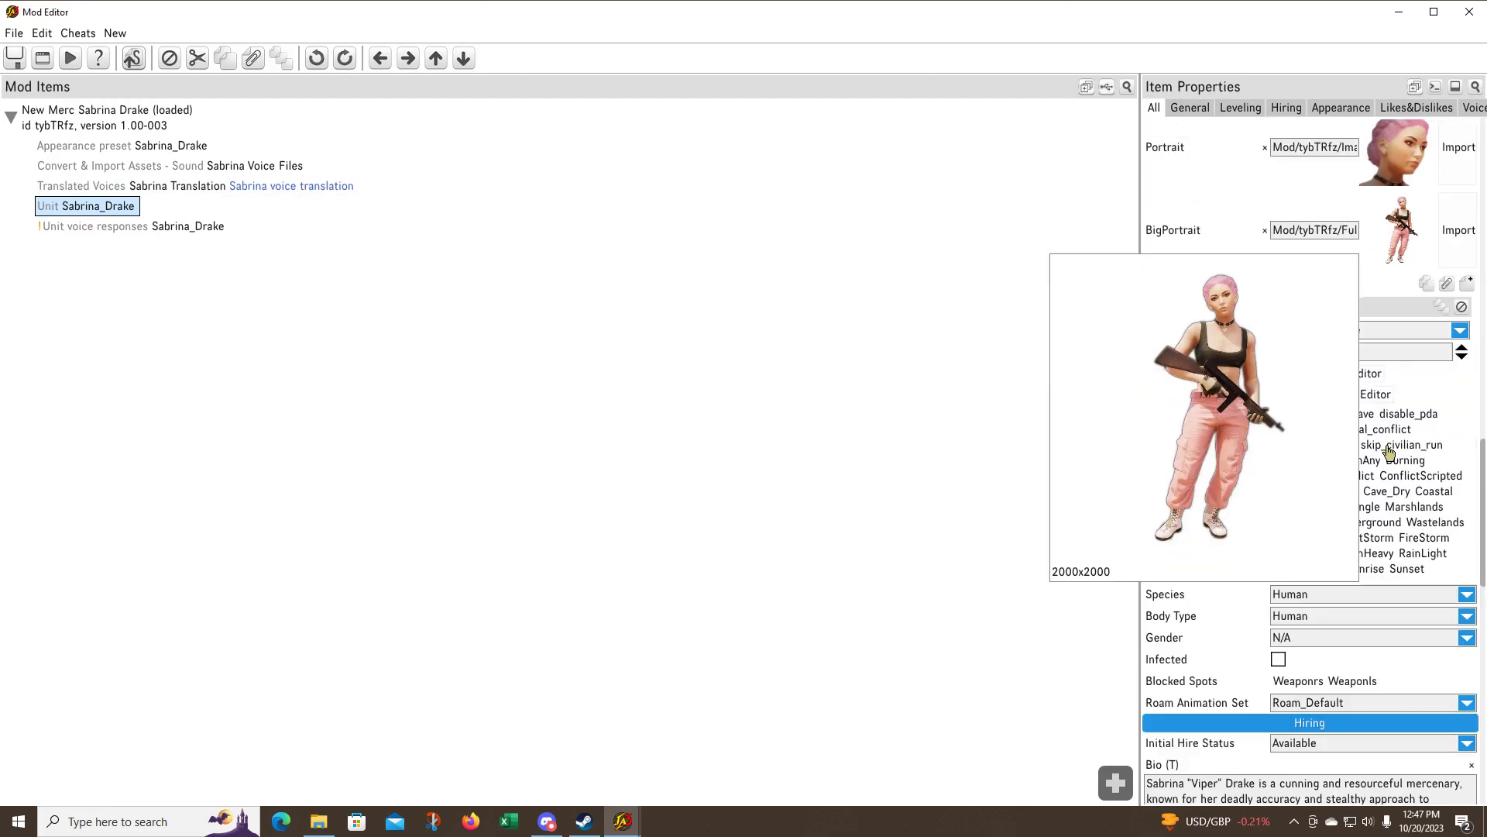
scroll(1403, 502, "down", 3)
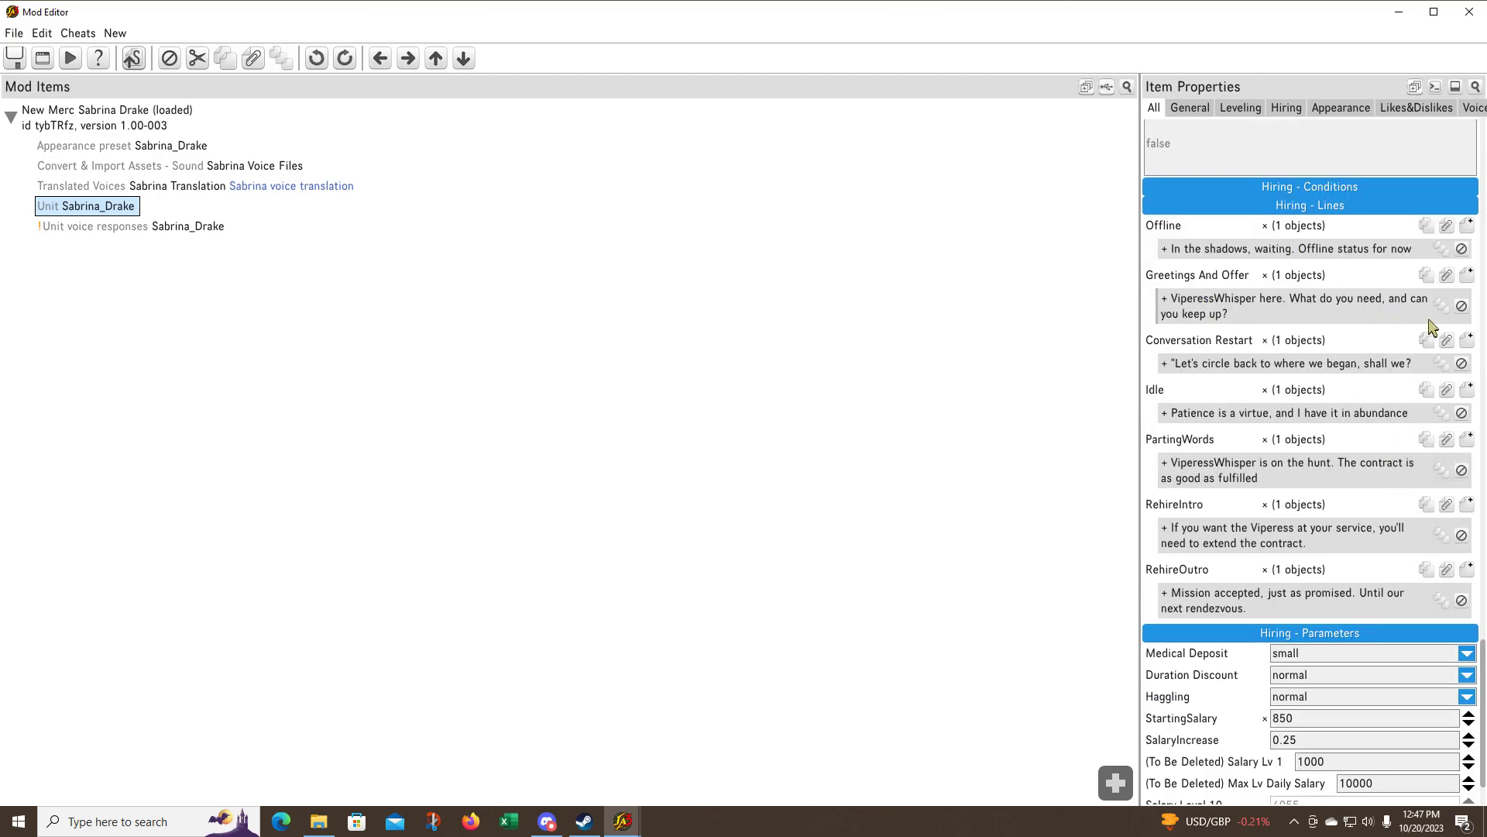
left_click(1267, 318)
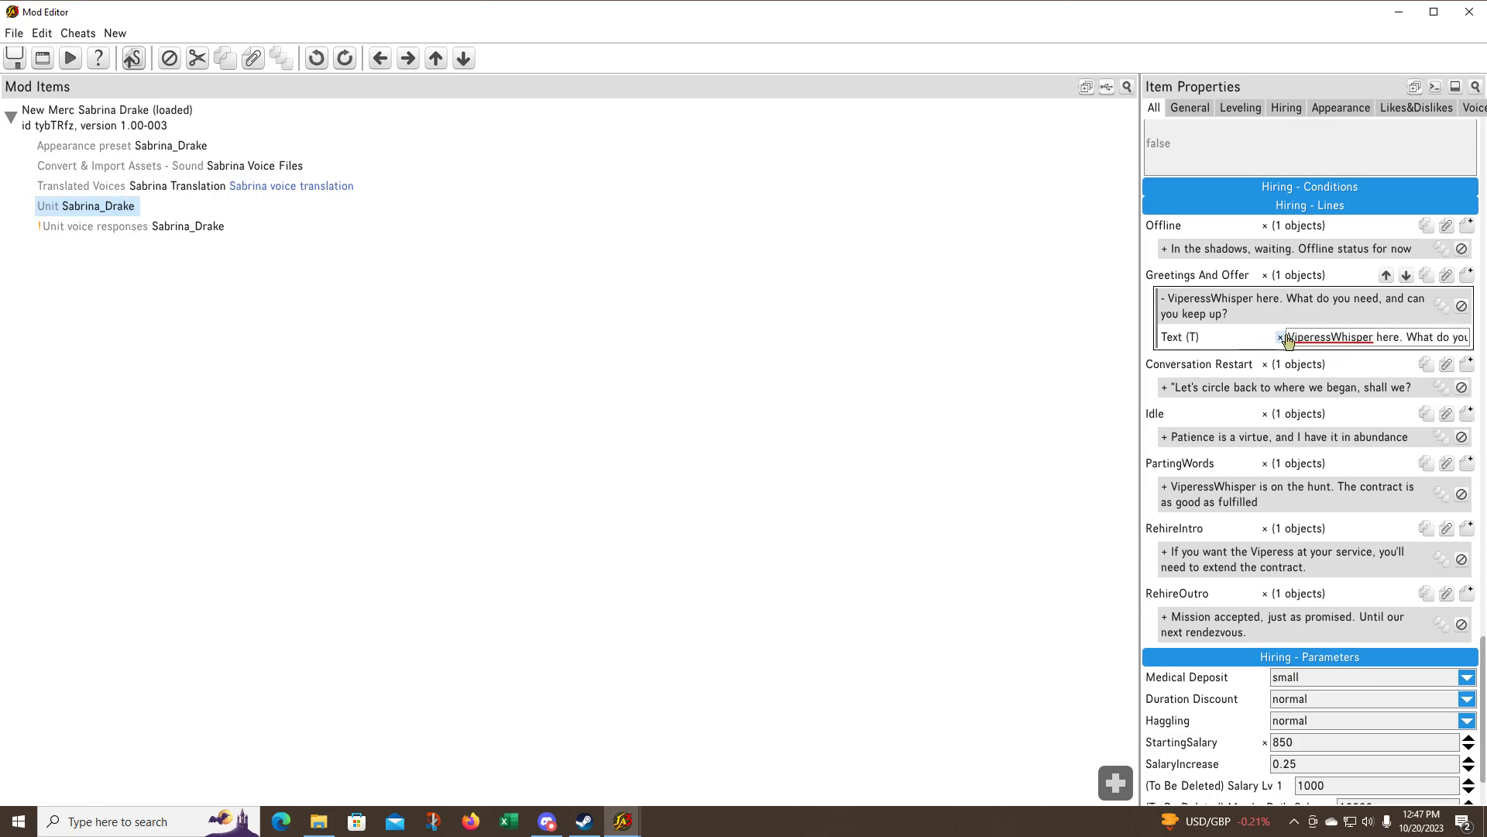
key("Right")
key("Right")
key("Right")
key("Right")
key("Right")
key("Right")
key("Right")
key("Right")
key("Right")
key("Right")
key("Right")
key("Right")
key("Right")
key("Right")
key("Right")
key("Right")
key("Right")
key("Right")
key("Right")
key("Right")
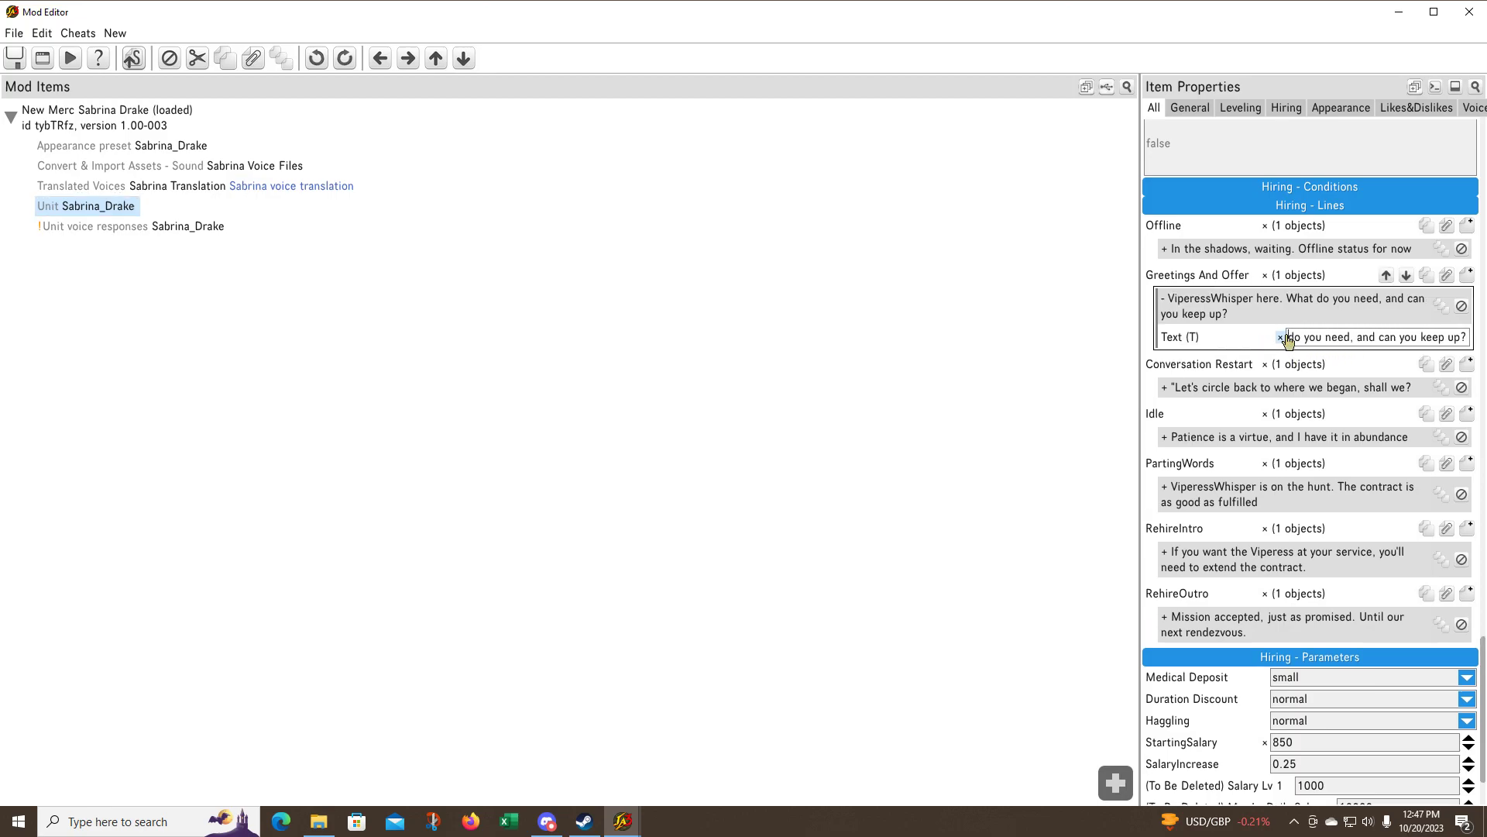
key("Delete")
key("Delete")
key("Delete")
key("Delete")
key("Delete")
key("Delete")
key("Delete")
key("Delete")
key("Delete")
key("Delete")
key("Delete")
key("Delete")
key("Delete")
key("Delete")
key("Delete")
type("guys.")
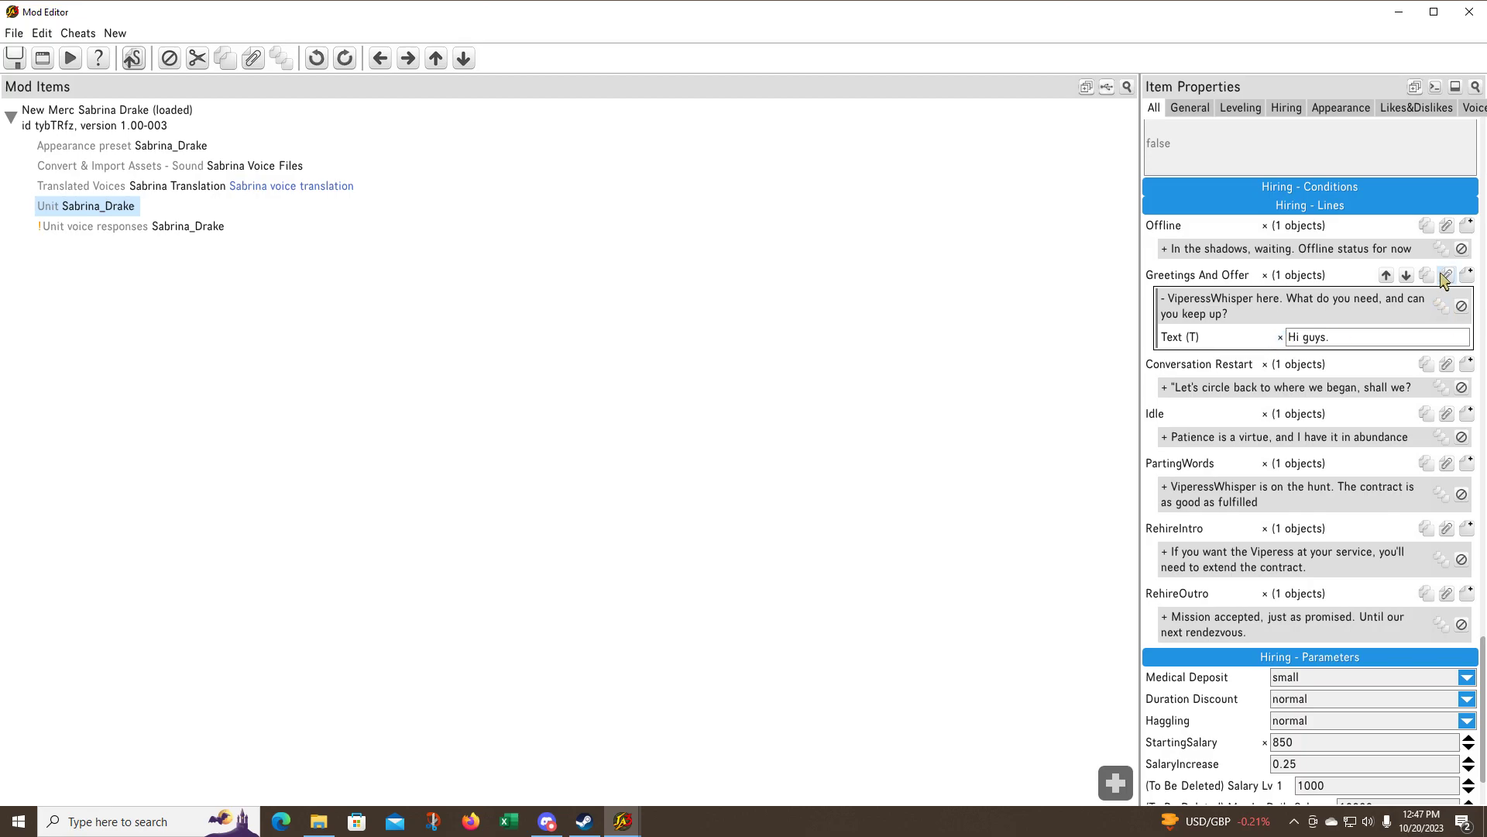
Add a second Greetings And Offer entry, and check the sound file names in the mod's Sounds folder in File Explorer
left_click(1468, 279)
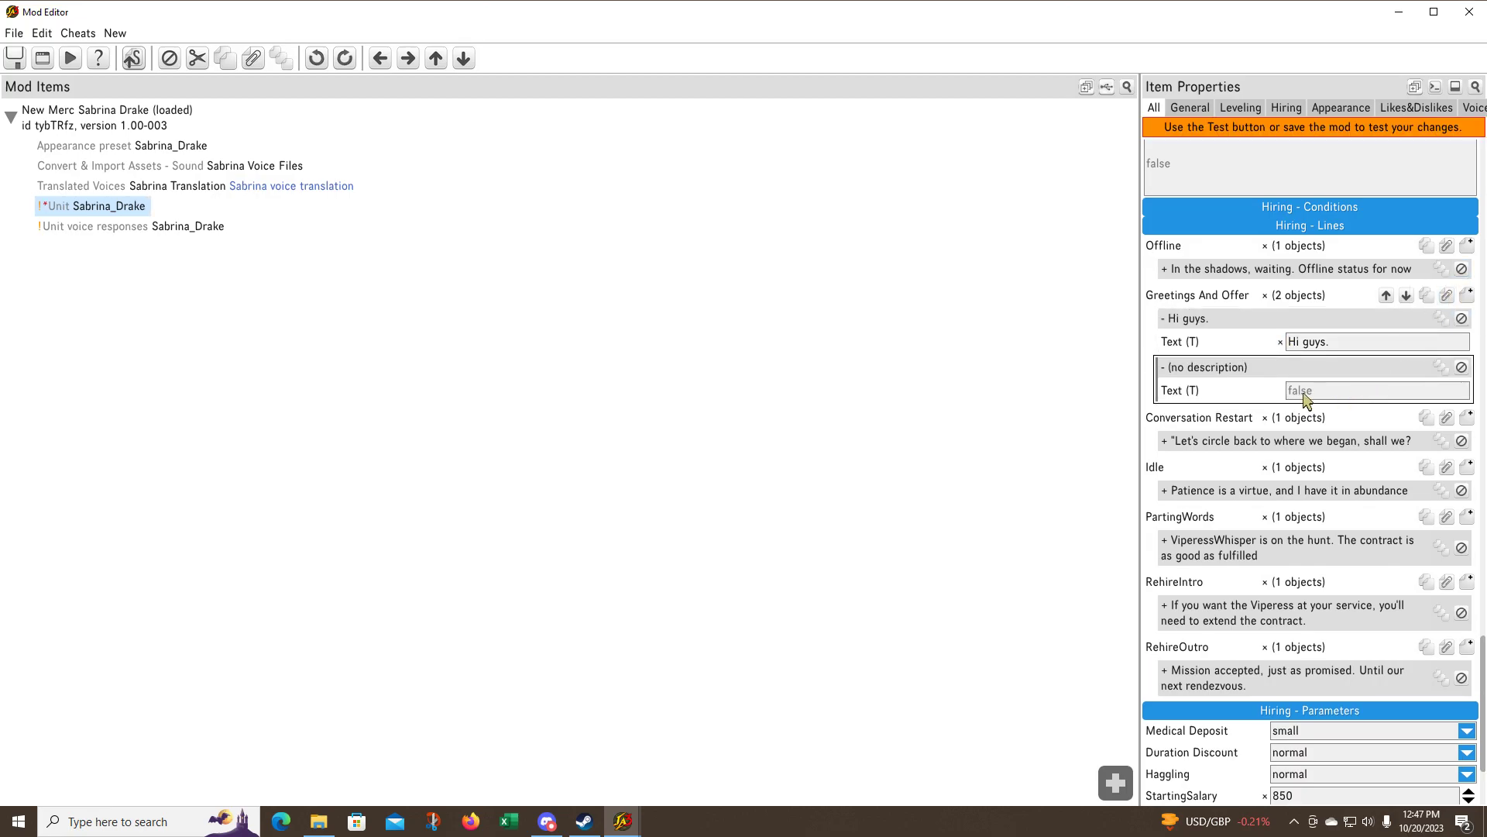
left_click(319, 821)
double_click(595, 133)
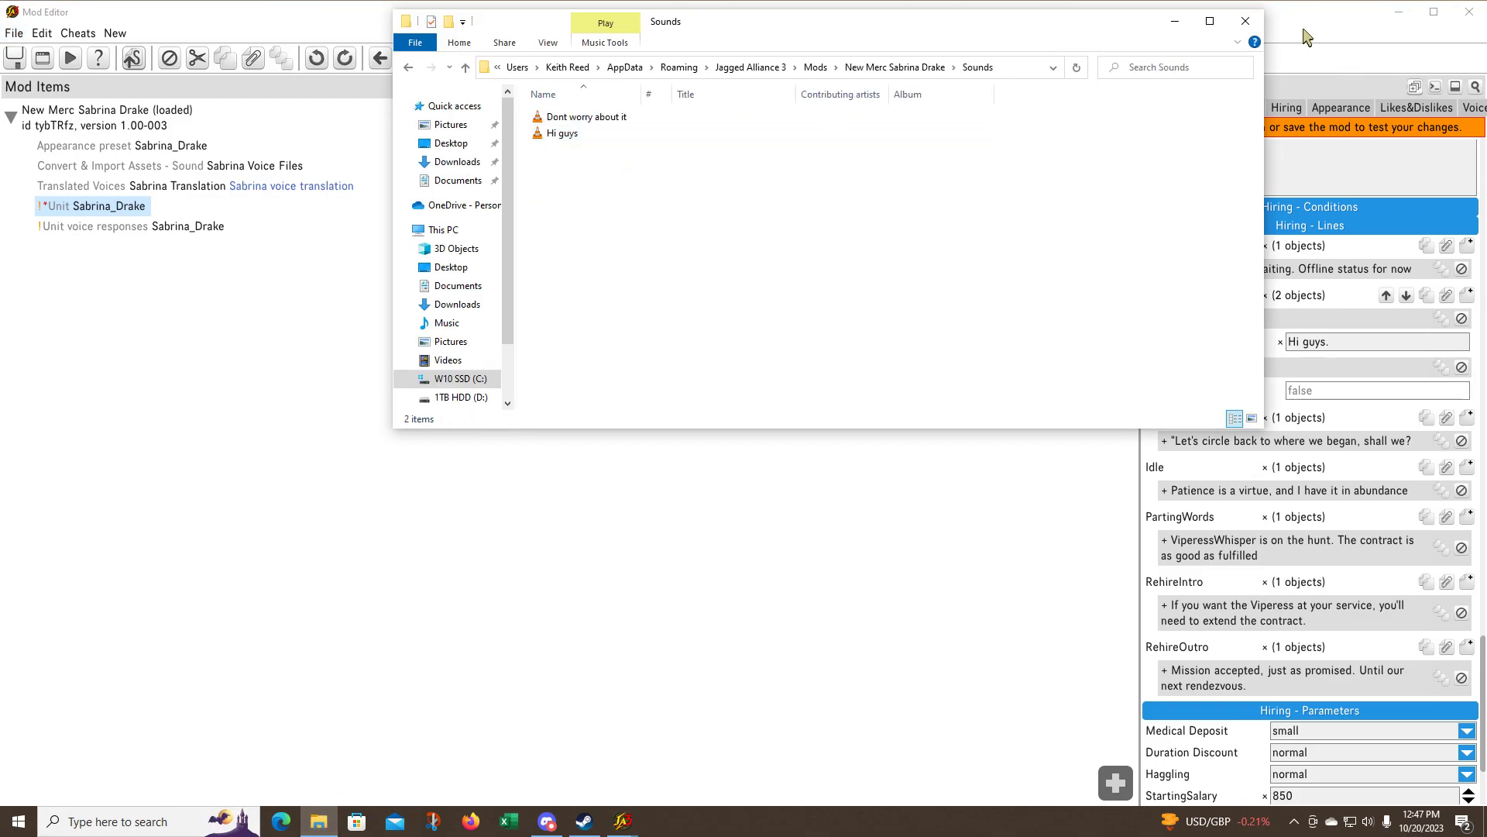
left_click(408, 68)
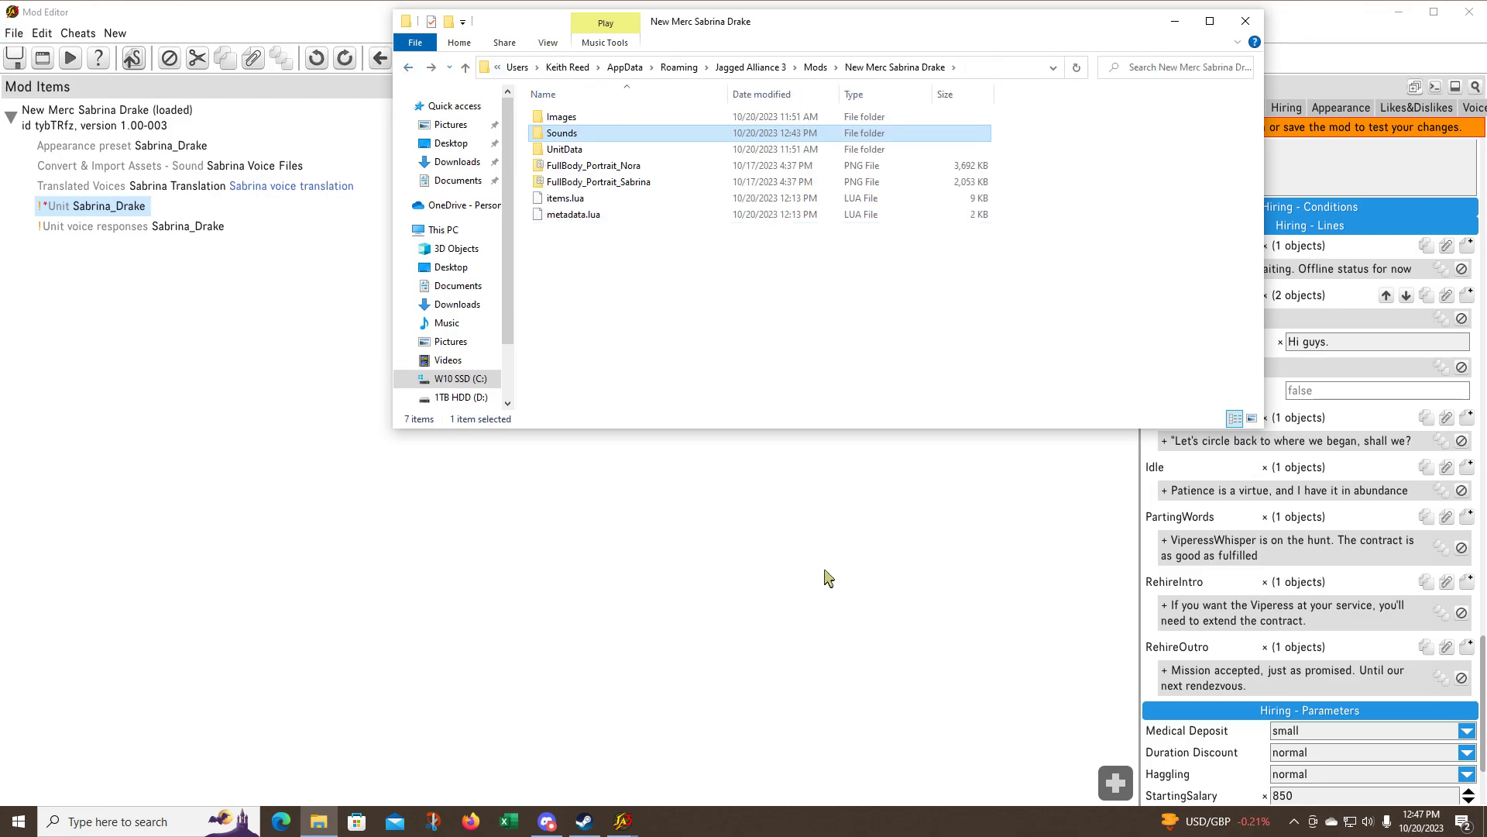
left_click(837, 580)
Set the second Greetings And Offer line's text to "Don't worry about it." and save the mod
left_click(1324, 392)
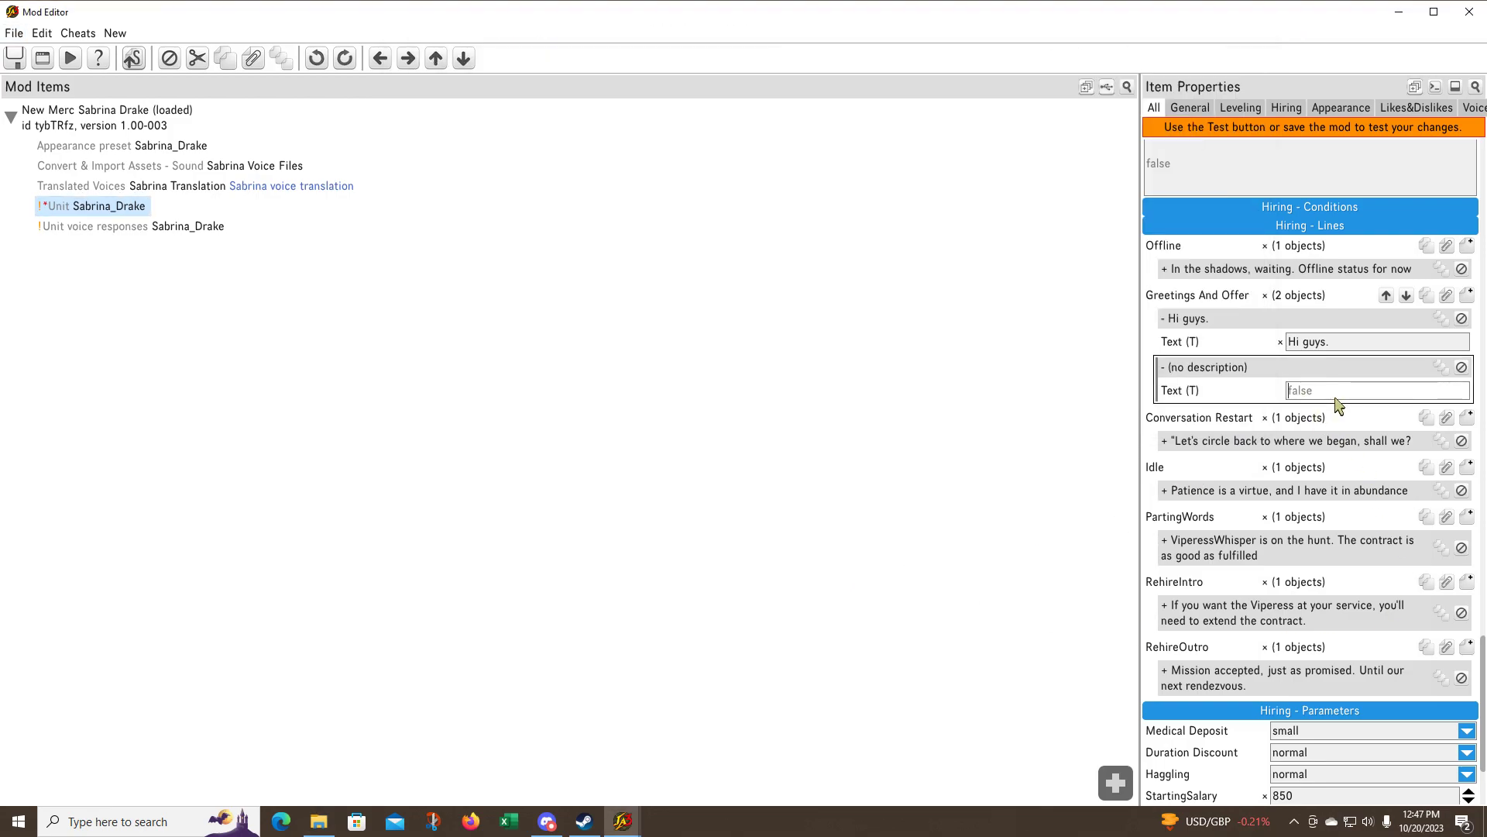
type("Dop")
type("on'")
type("t worry abou")
type("t it.")
left_click(956, 421)
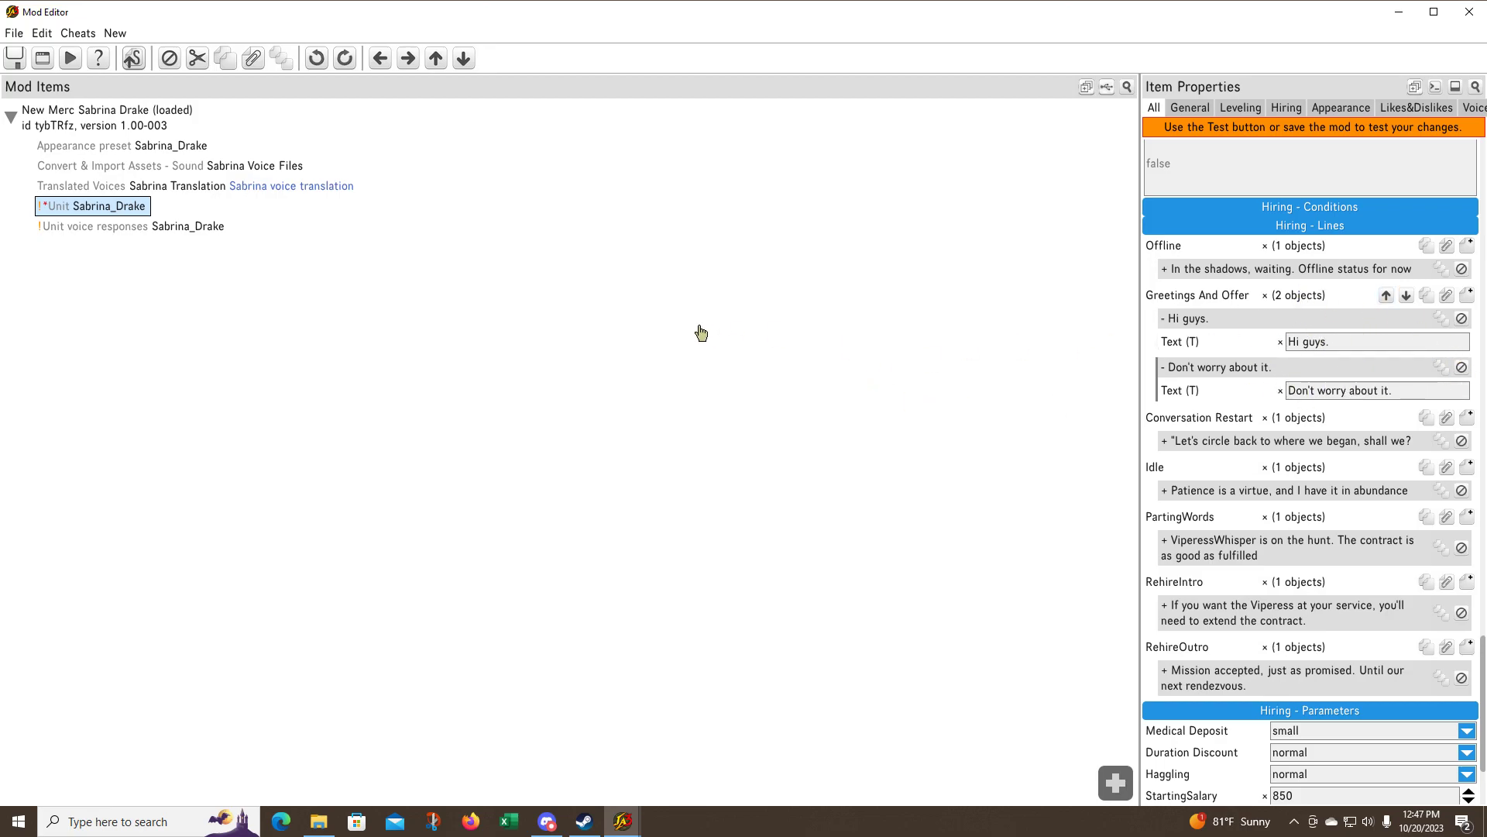
left_click(14, 60)
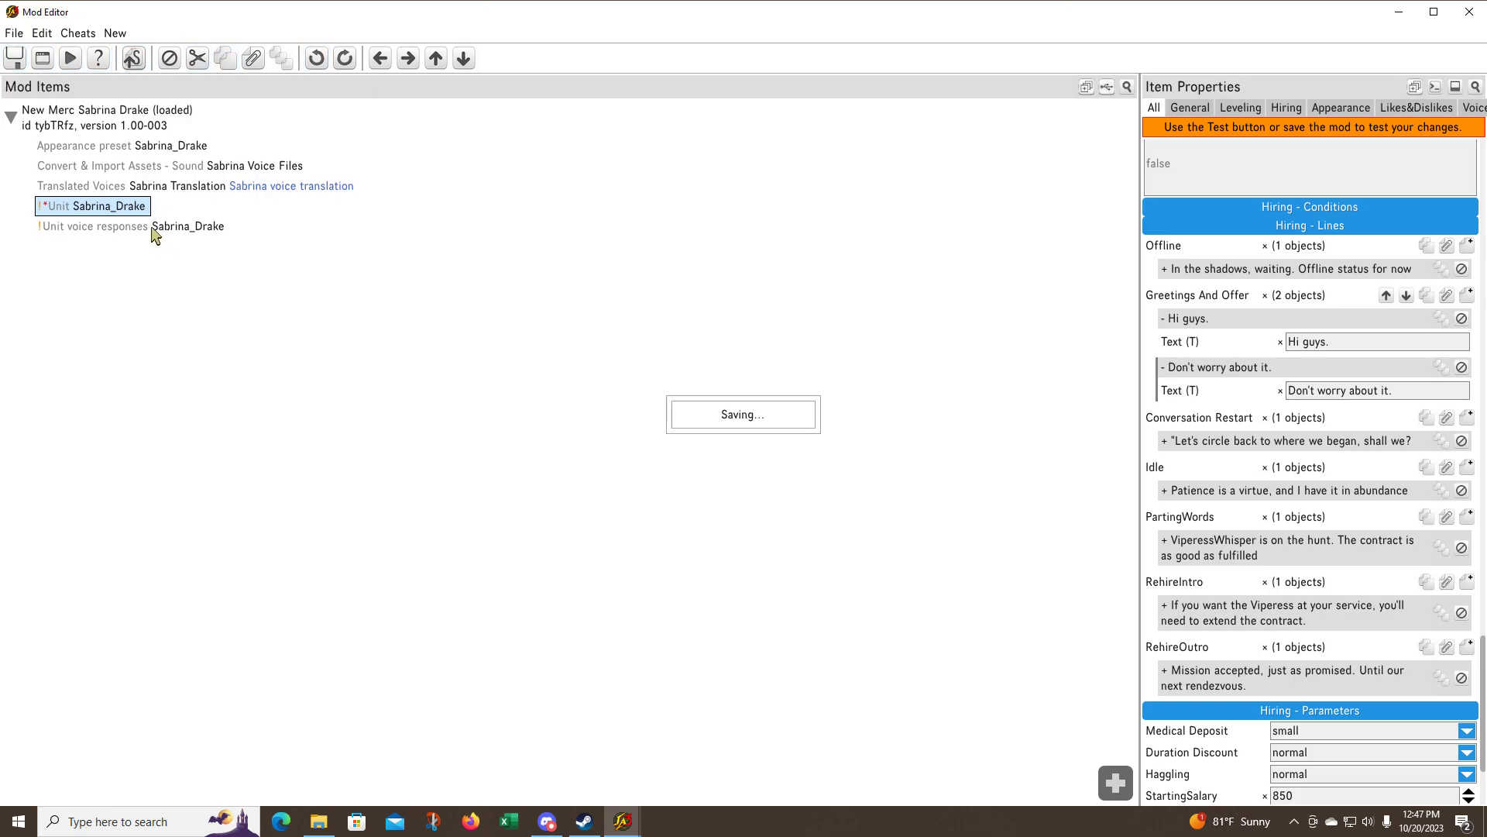
Replace the first Selection line in the Sabrina_Drake unit voice responses with "Hi guys."
left_click(154, 229)
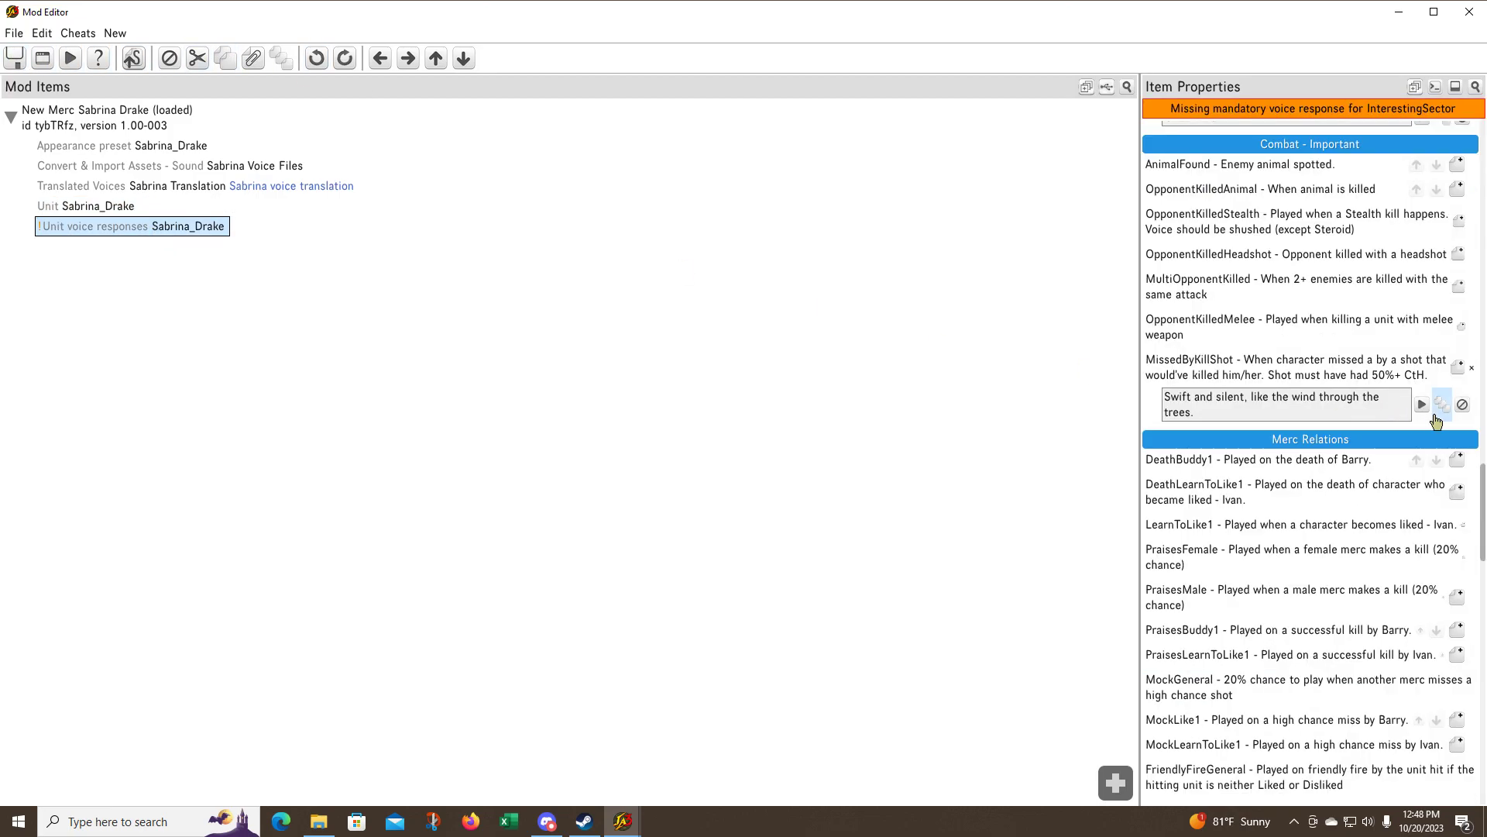
scroll(1391, 365, "down", 15)
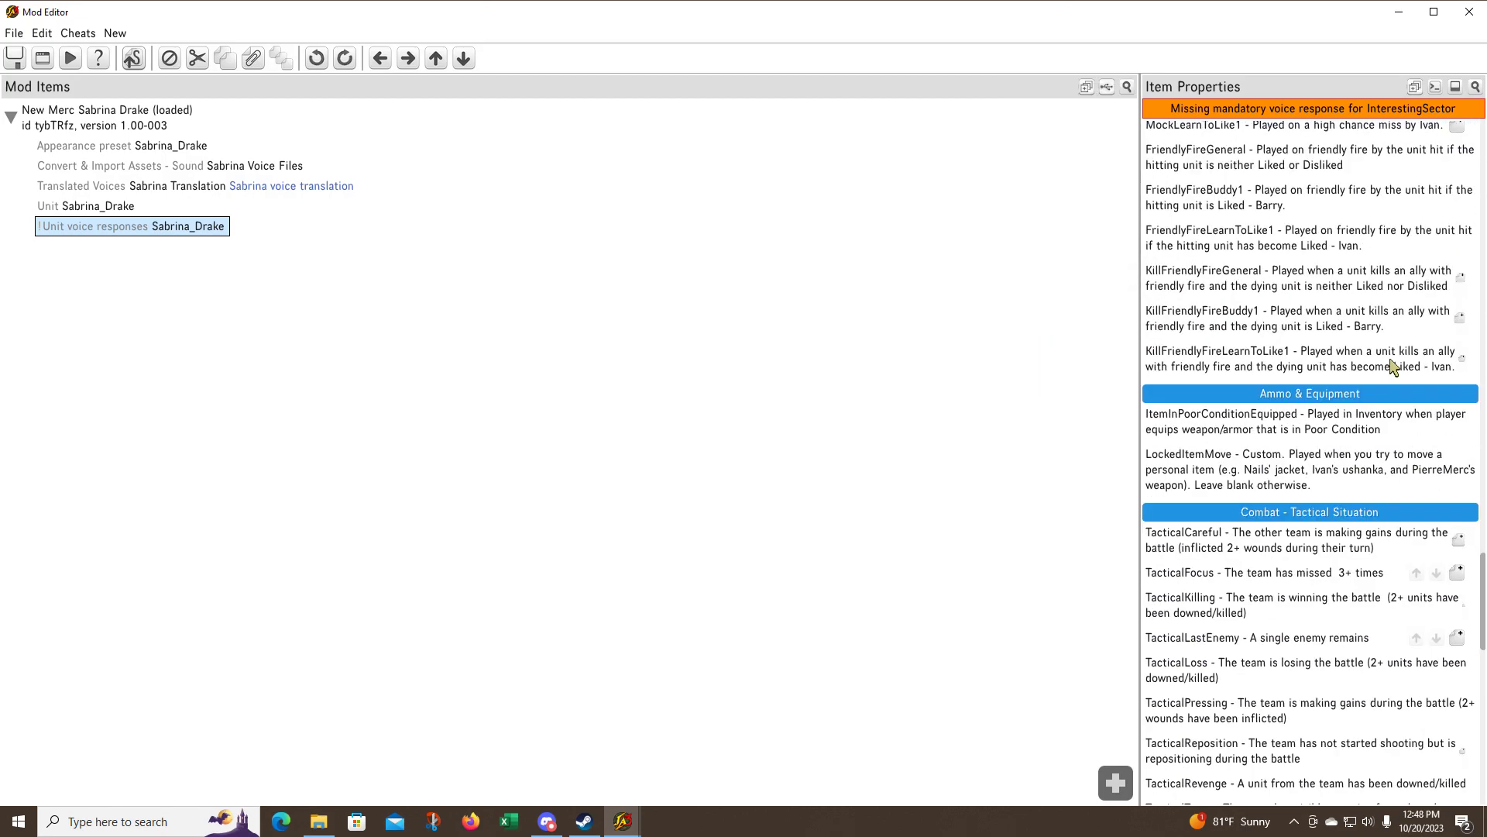
scroll(1390, 366, "down", 5)
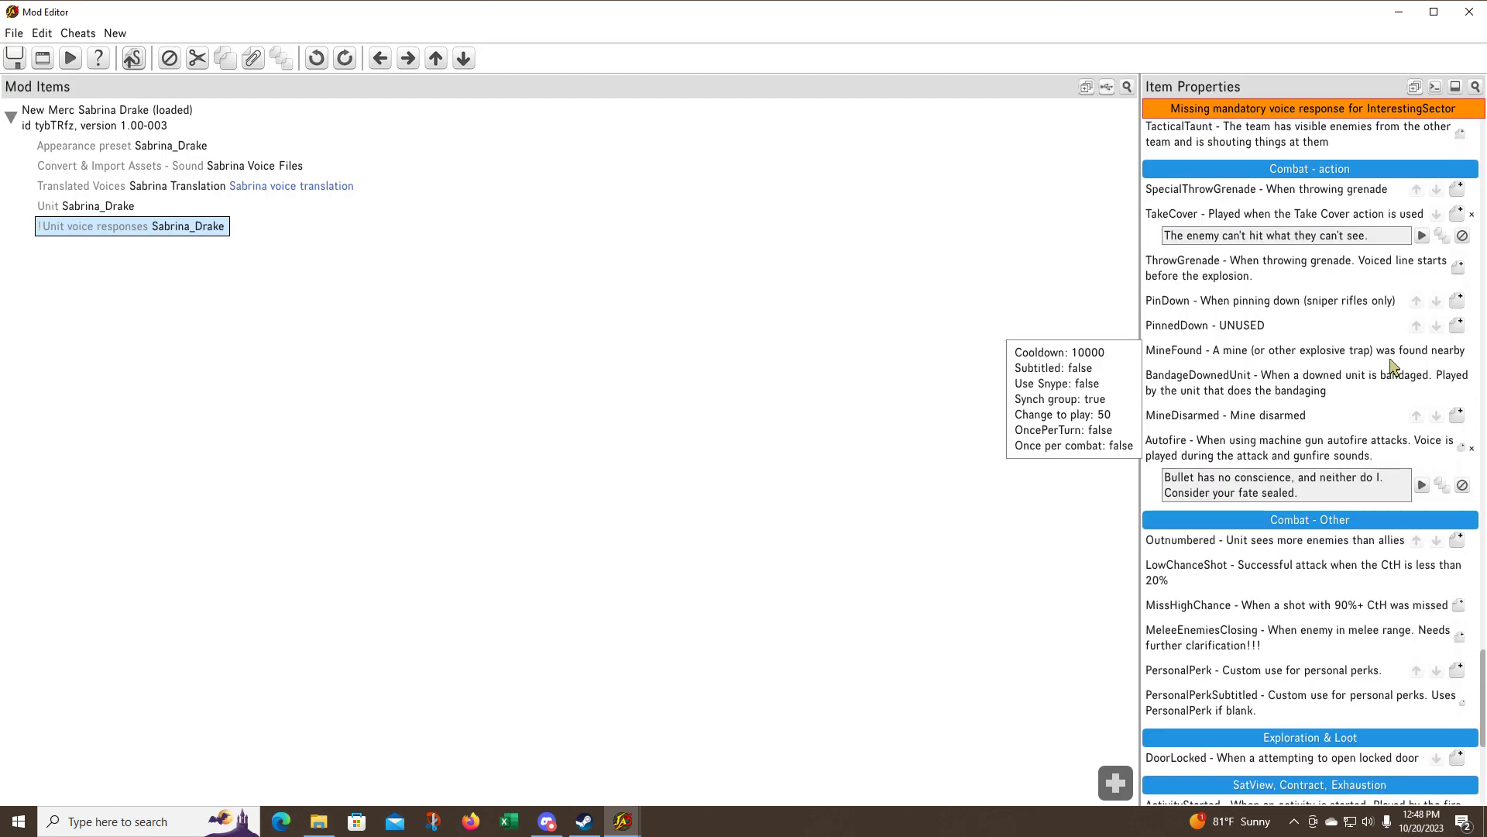
scroll(1391, 365, "down", 4)
scroll(1391, 366, "up", 14)
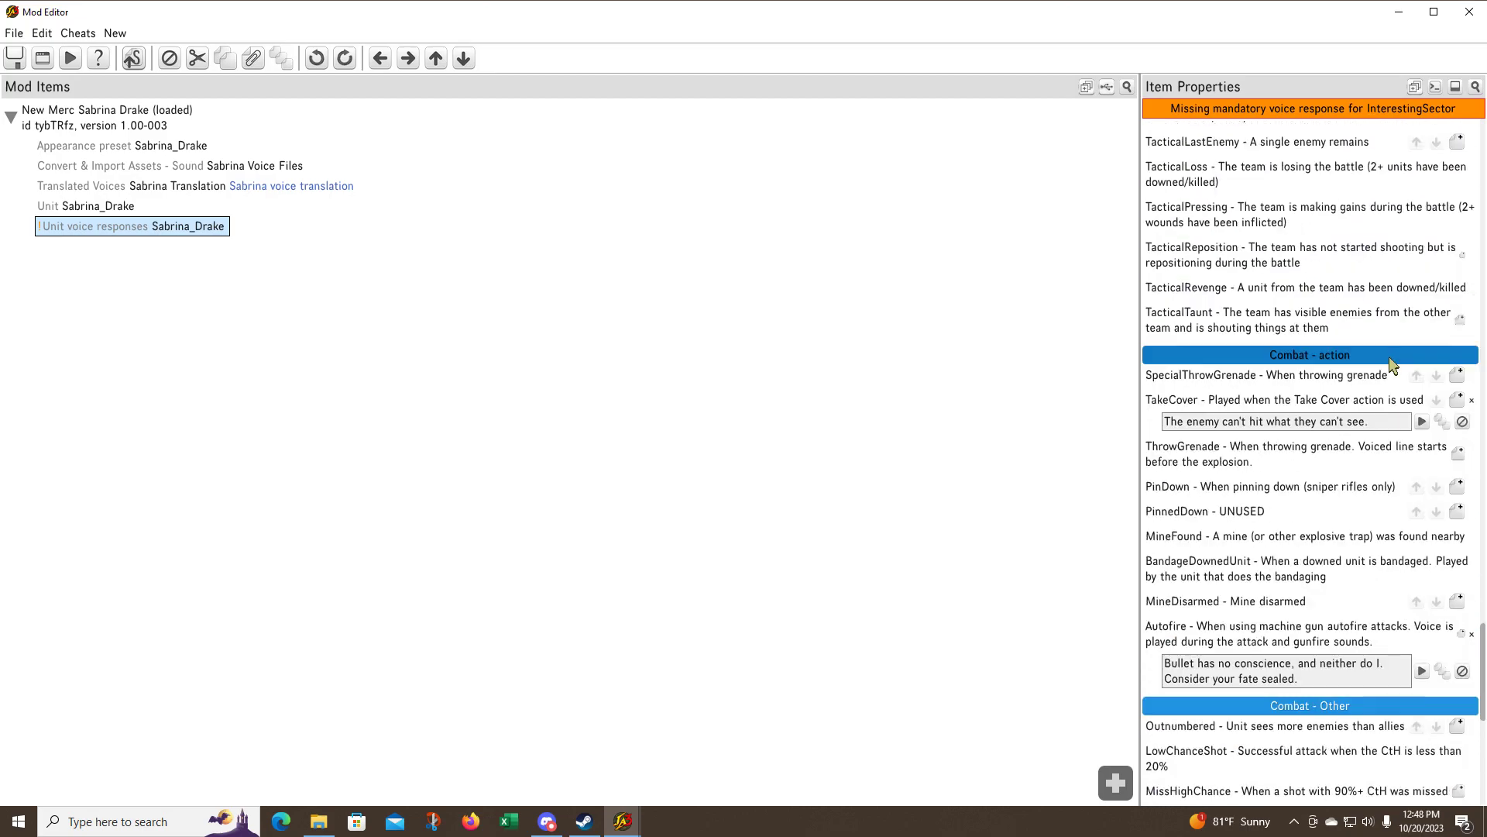
scroll(1390, 366, "up", 12)
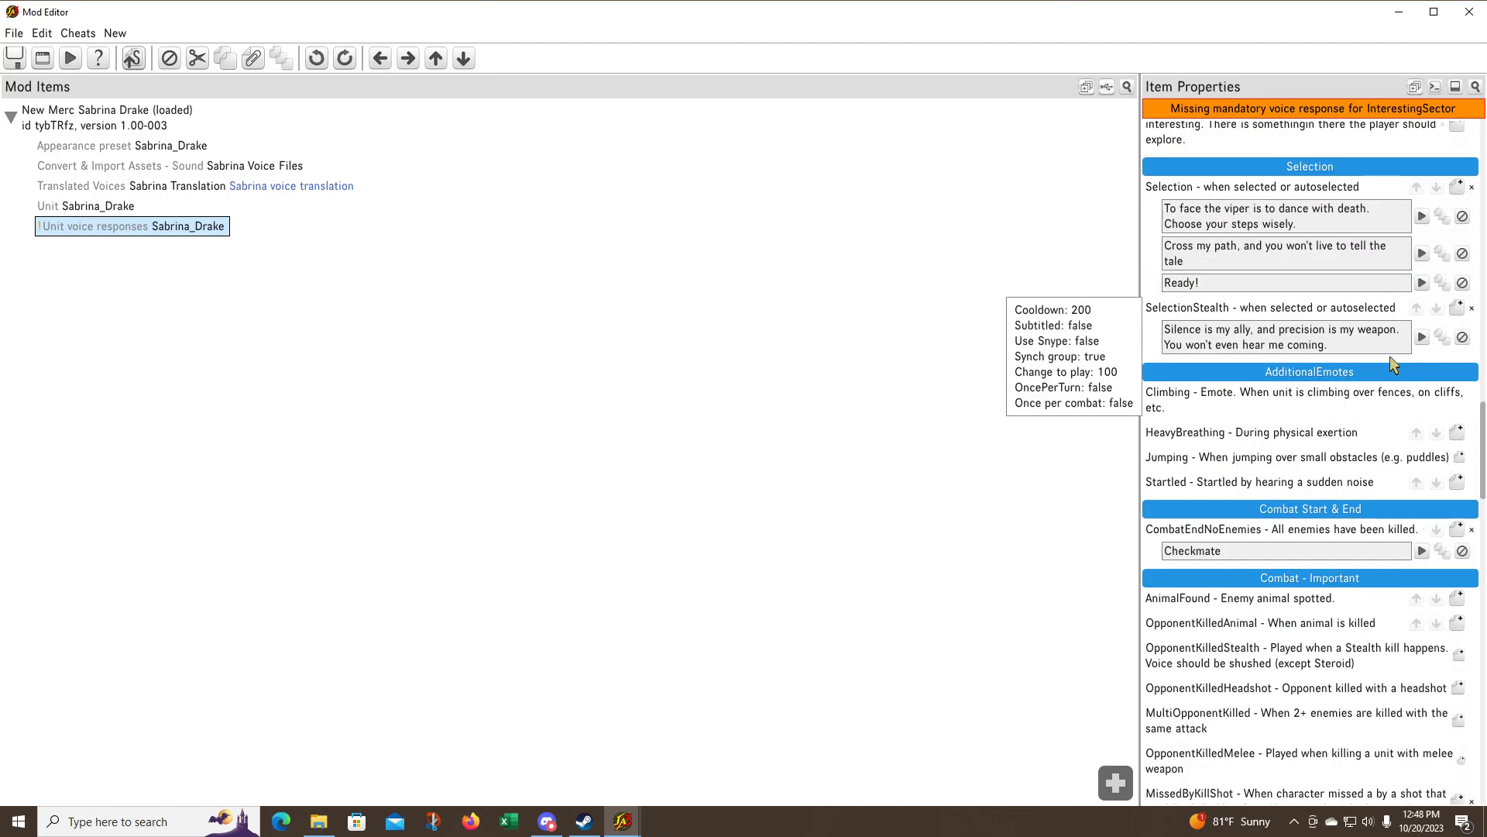
scroll(1389, 356, "up", 2)
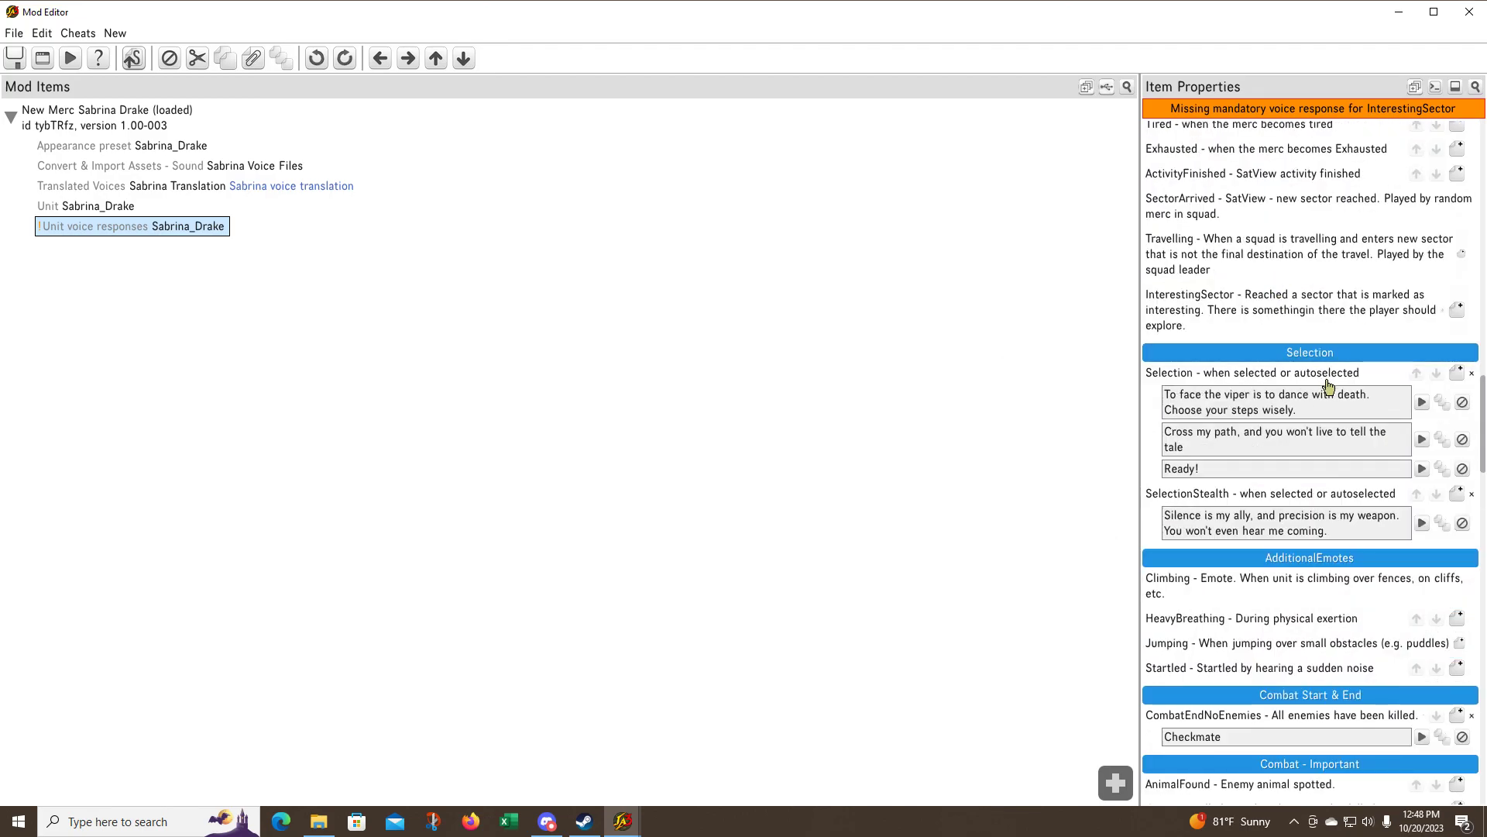
left_click(1374, 416)
left_click_drag(1292, 411, 1128, 390)
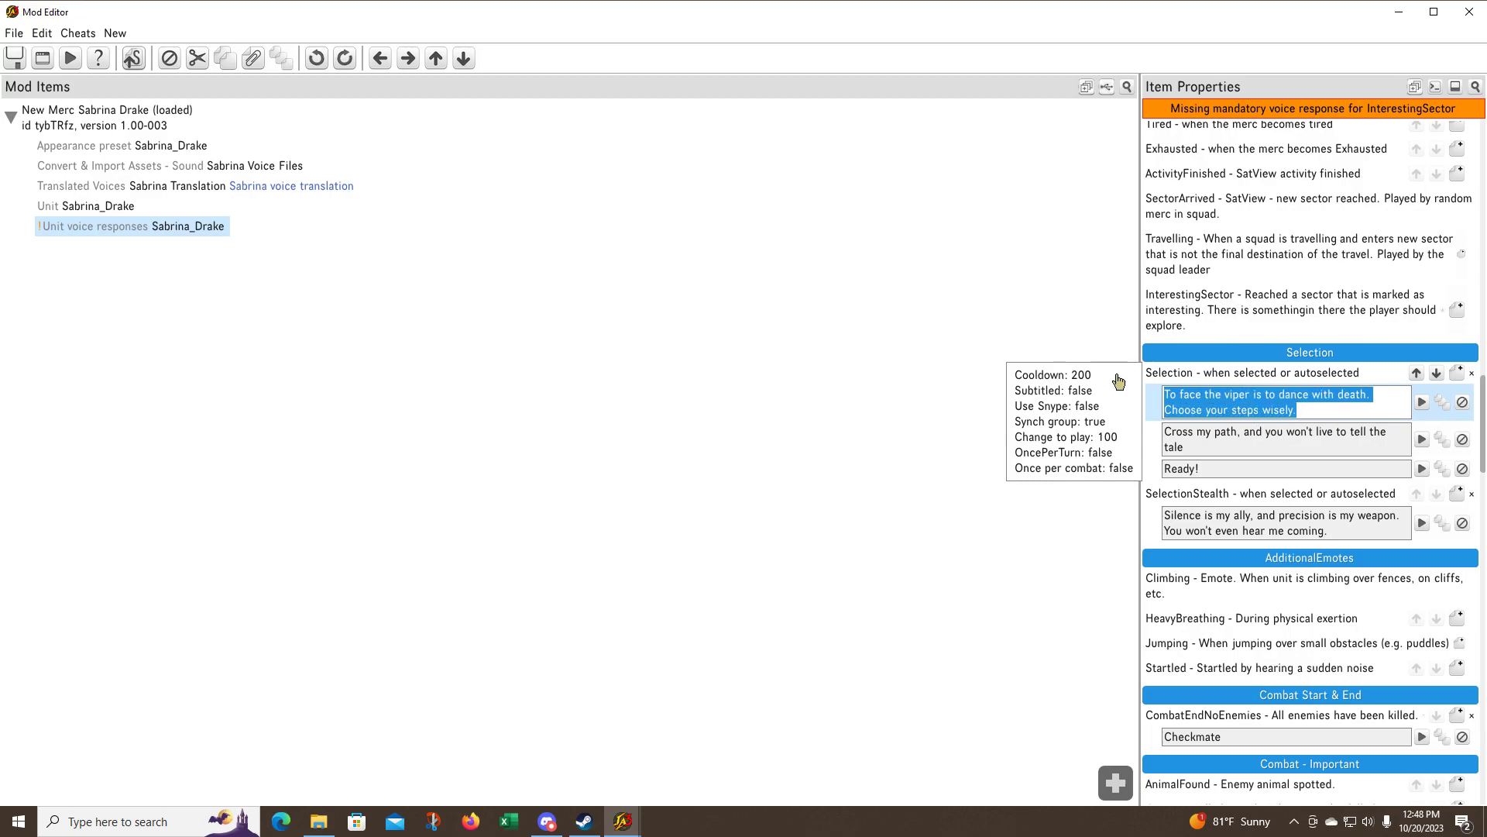
type("Hig")
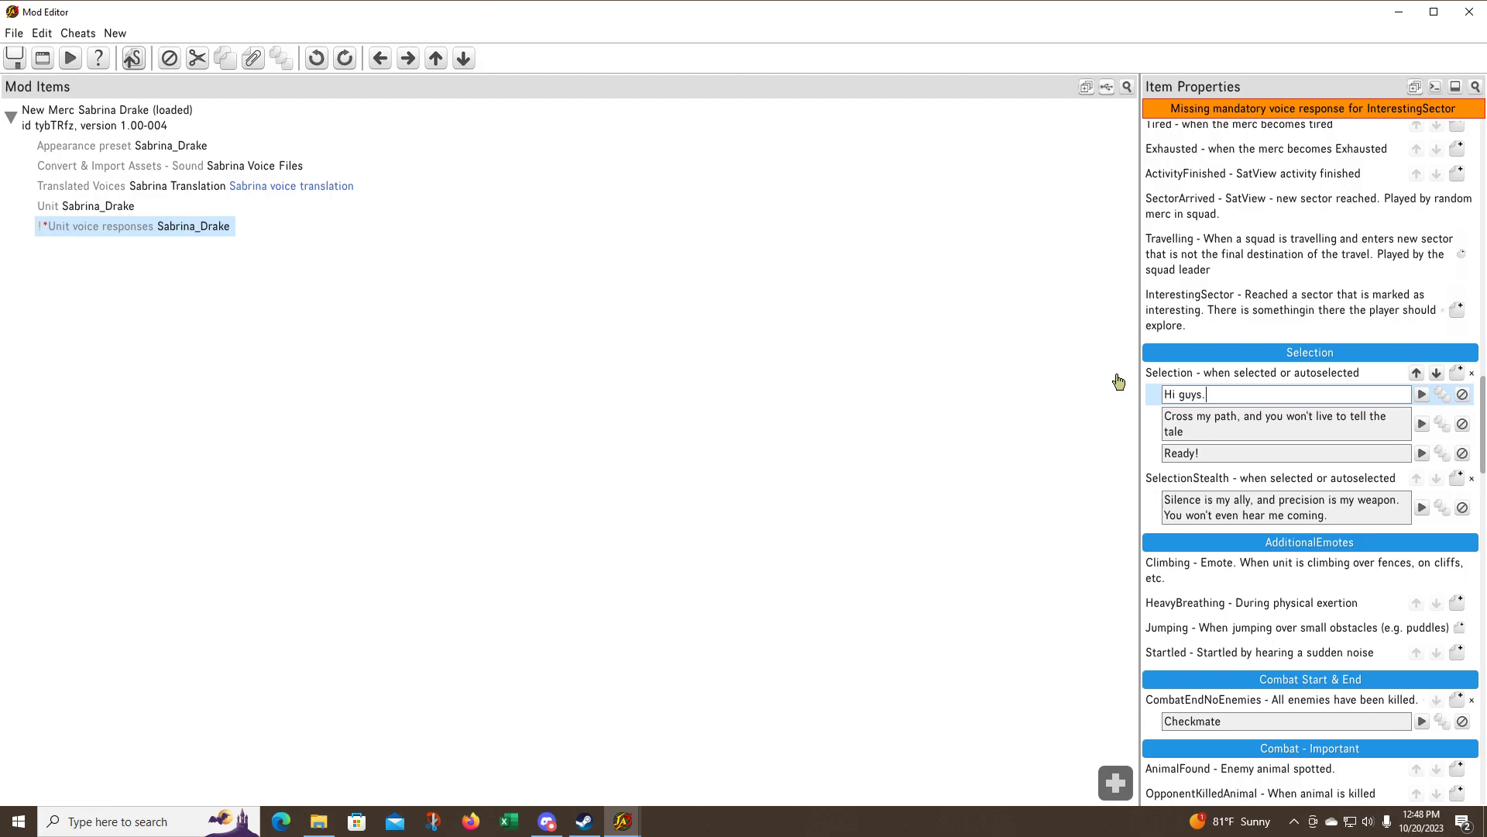
Replace the second Selection voice response line with "Don't worry about it."
left_click(1260, 433)
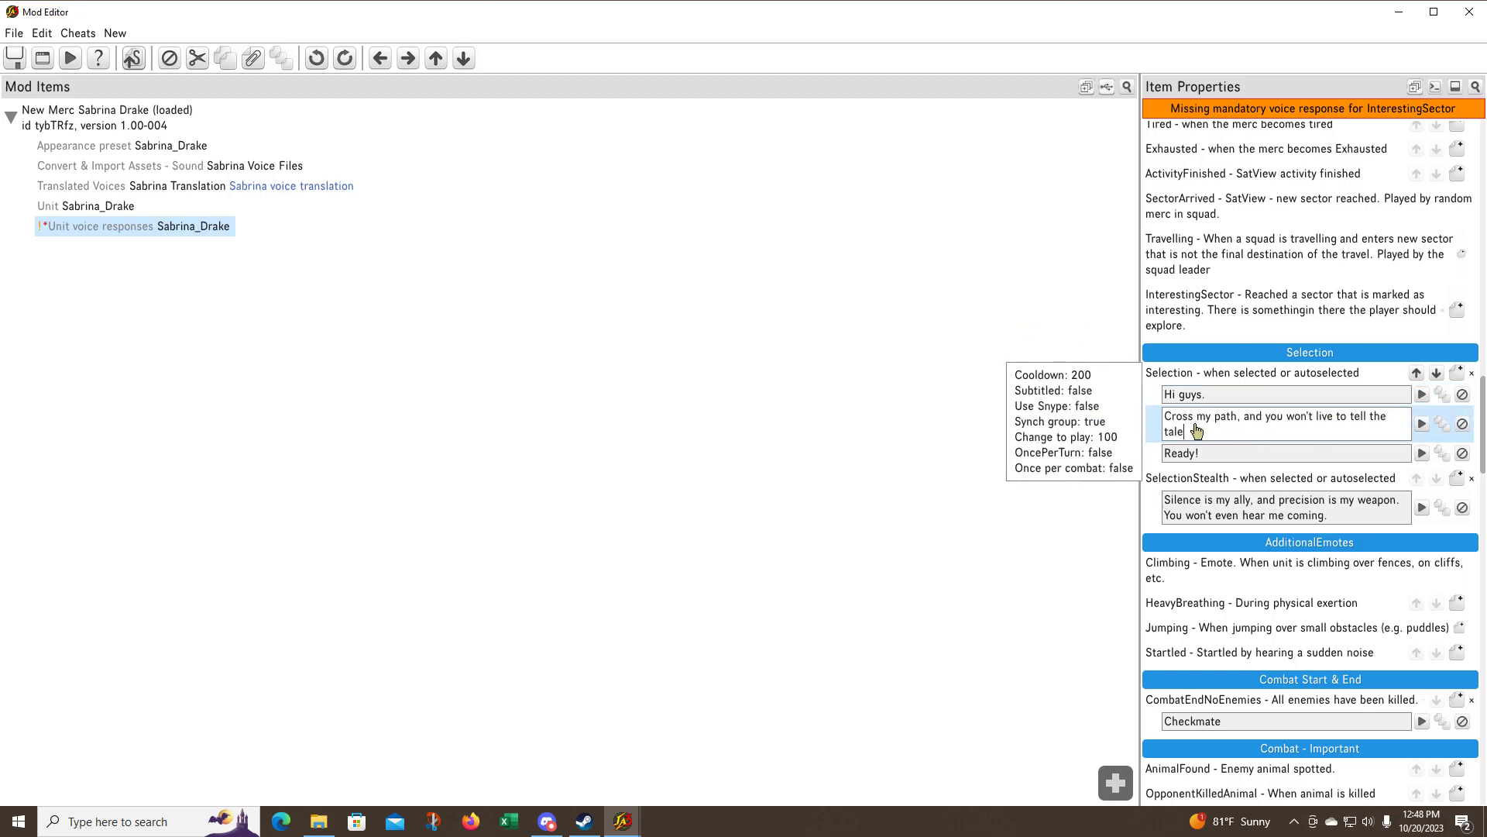
left_click_drag(1209, 430, 1147, 403)
type("Don't worry about it.")
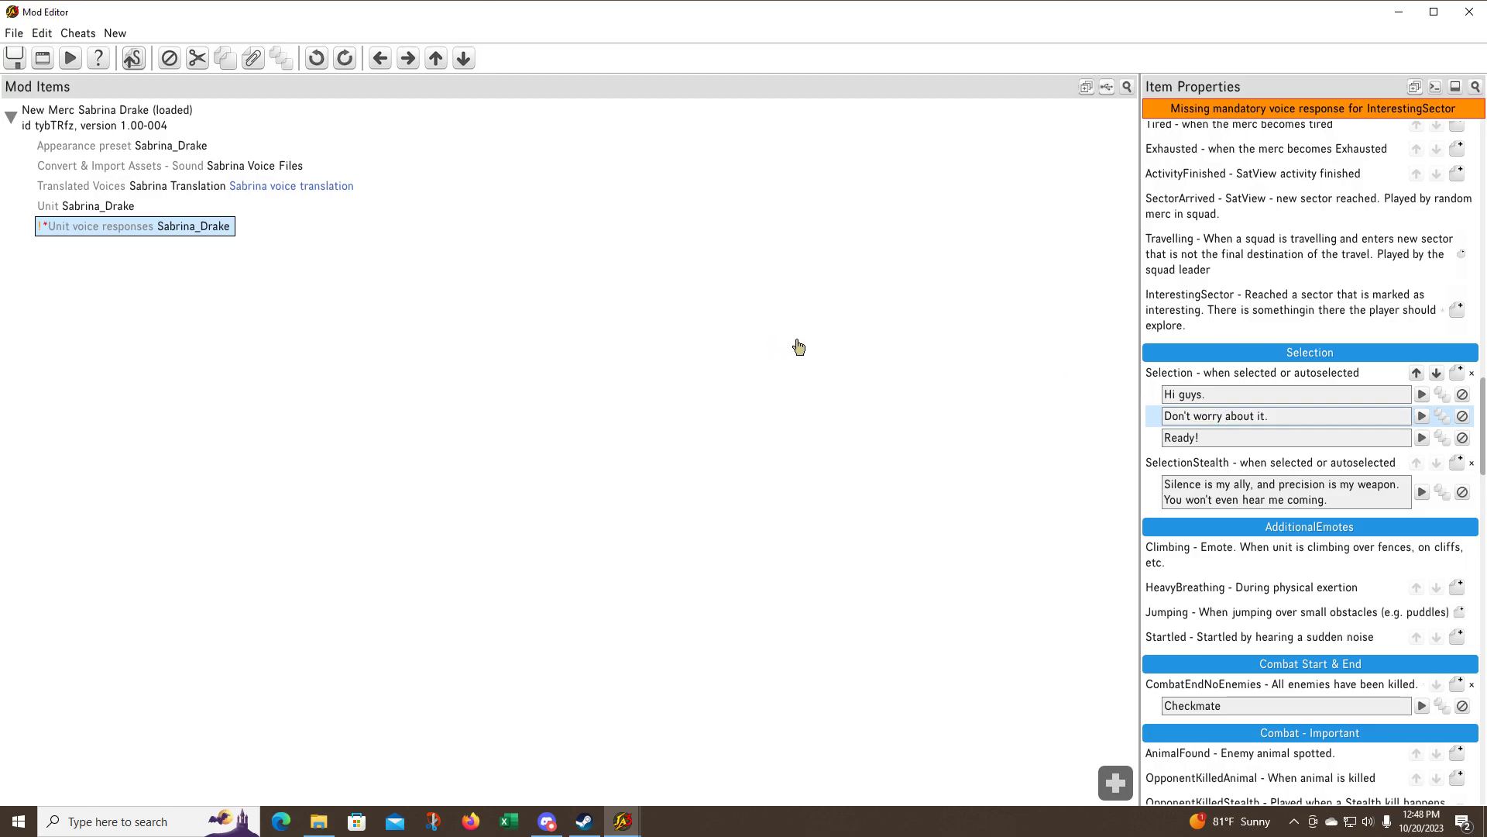
Save the mod and export its translation table, acknowledging the success message
left_click(794, 346)
left_click(17, 65)
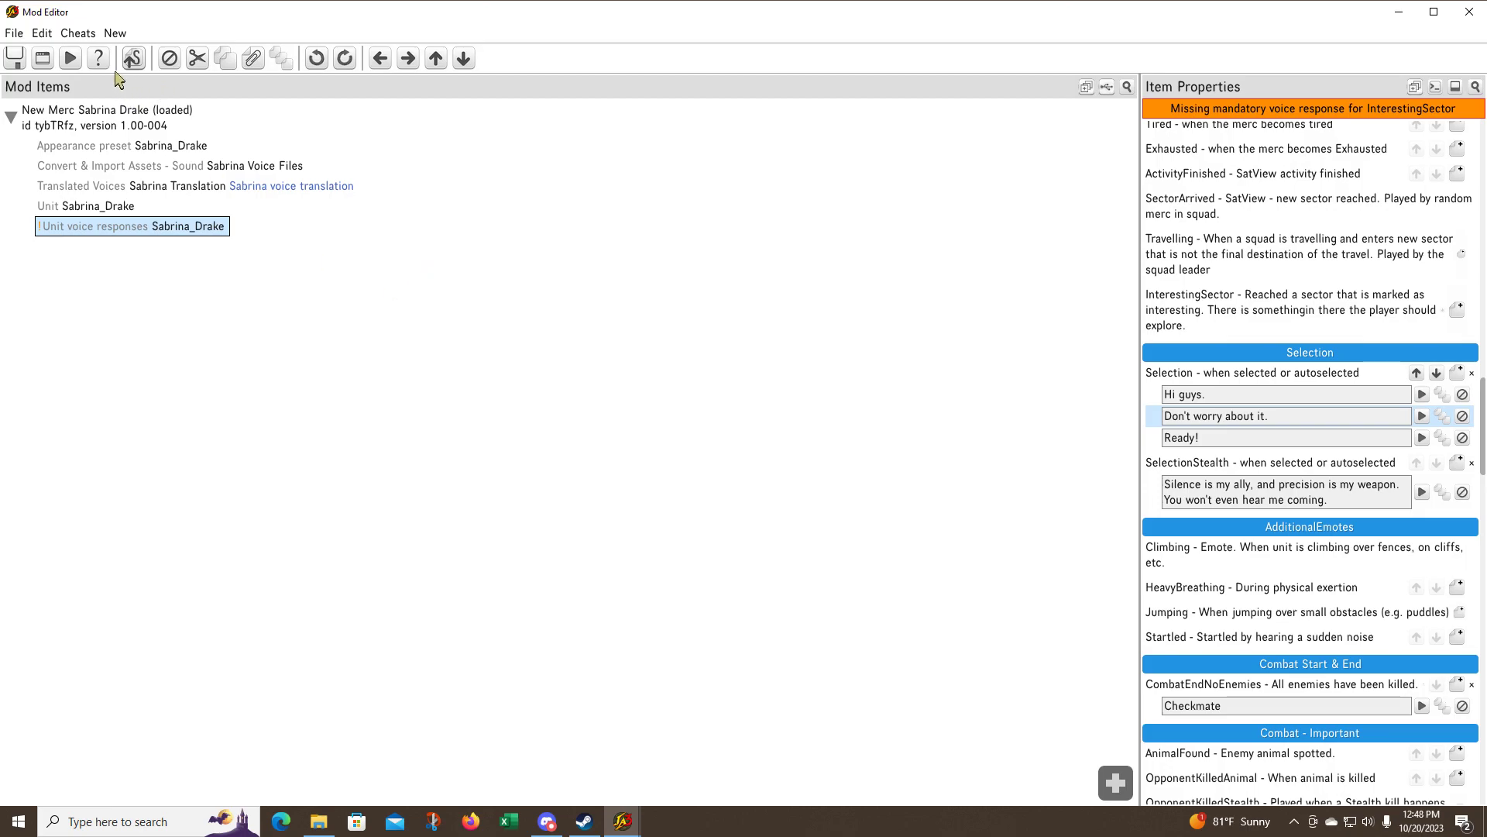
left_click(13, 34)
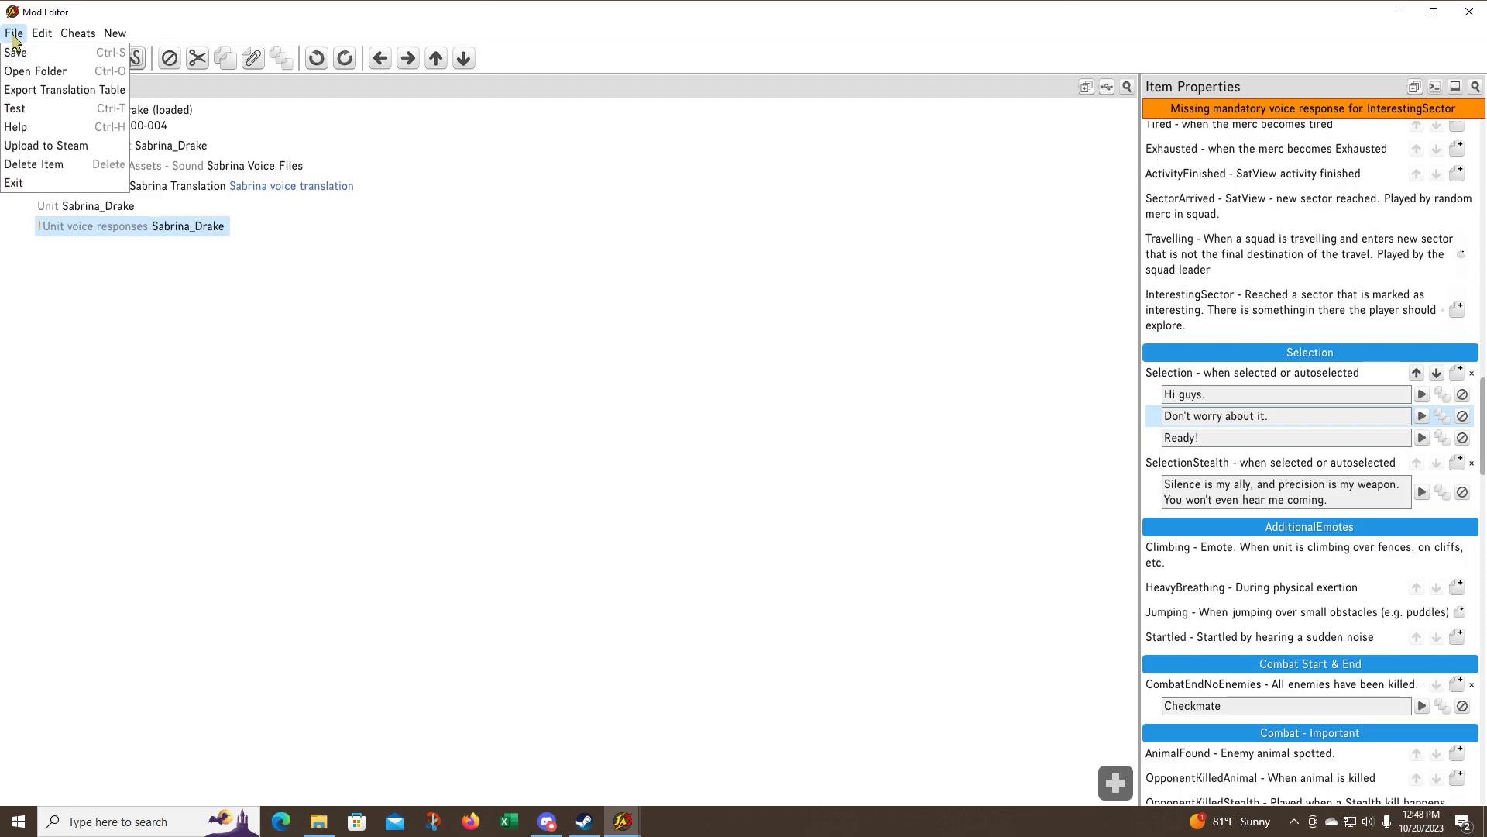
left_click(43, 92)
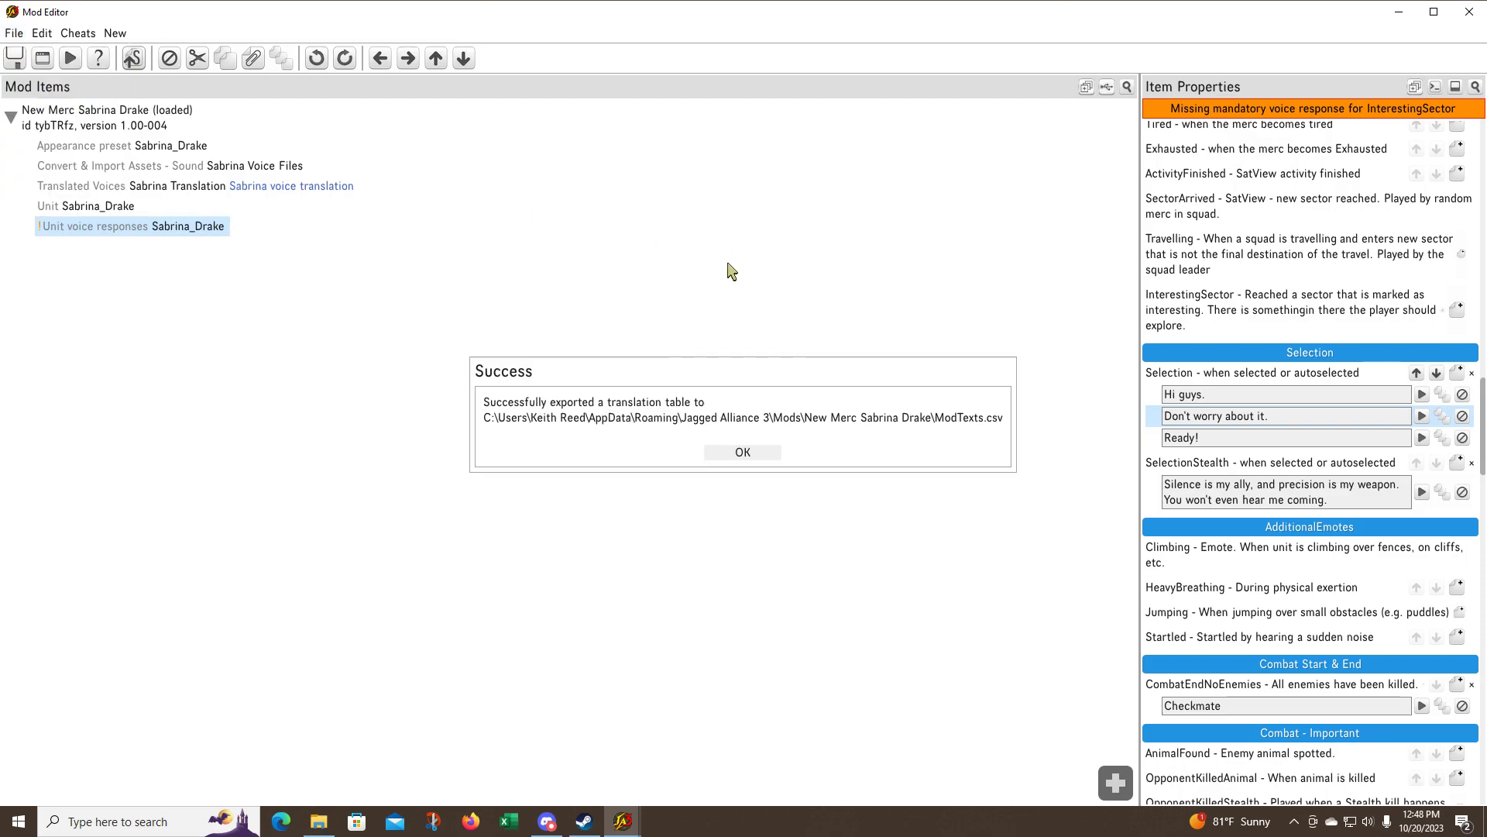
left_click(742, 453)
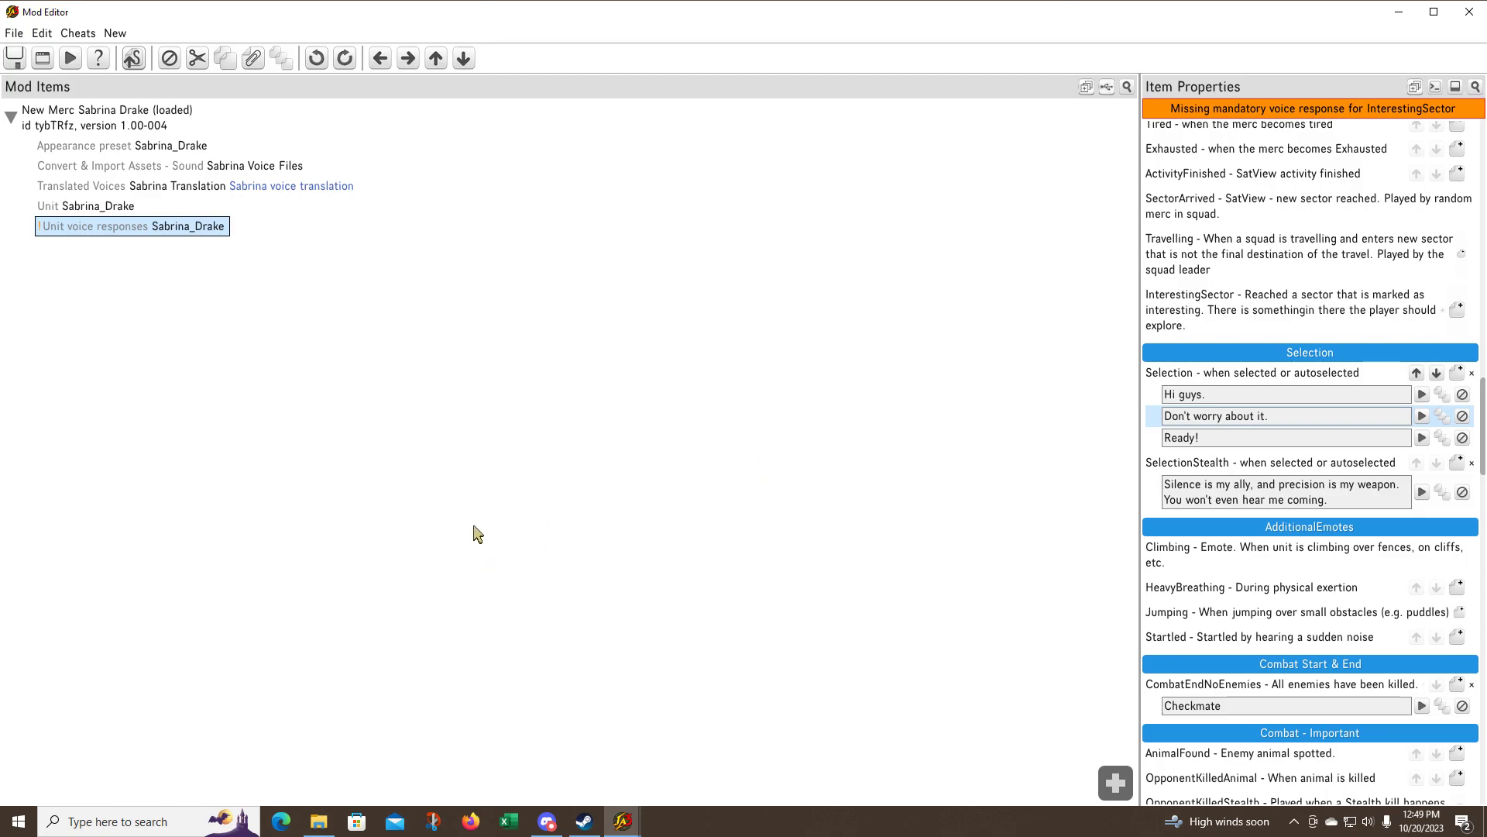
Switch to File Explorer and open the exported ModTexts file from the New Merc Sabrina Drake folder in Excel
left_click(318, 822)
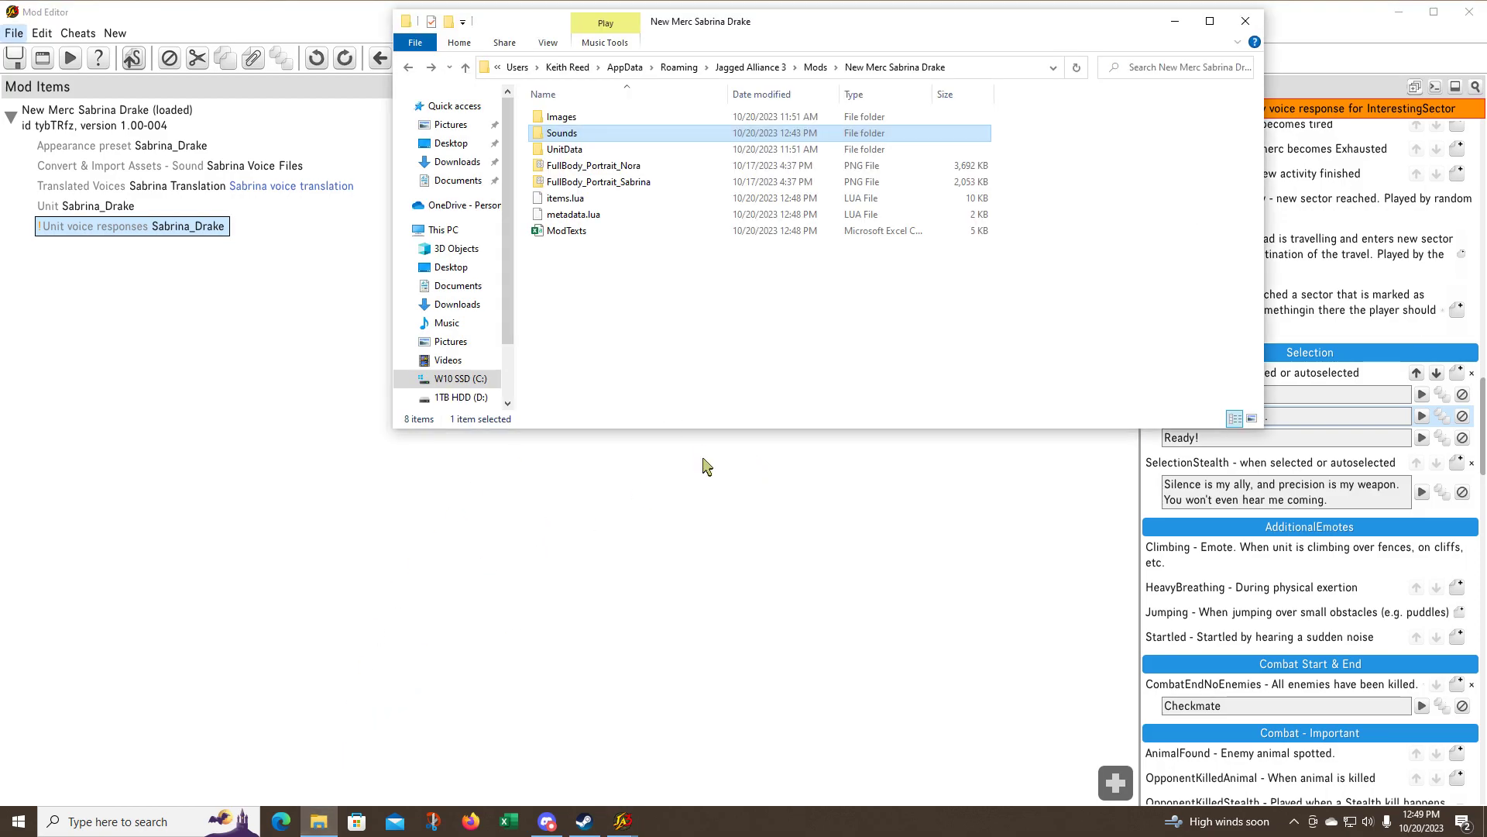
left_click(561, 230)
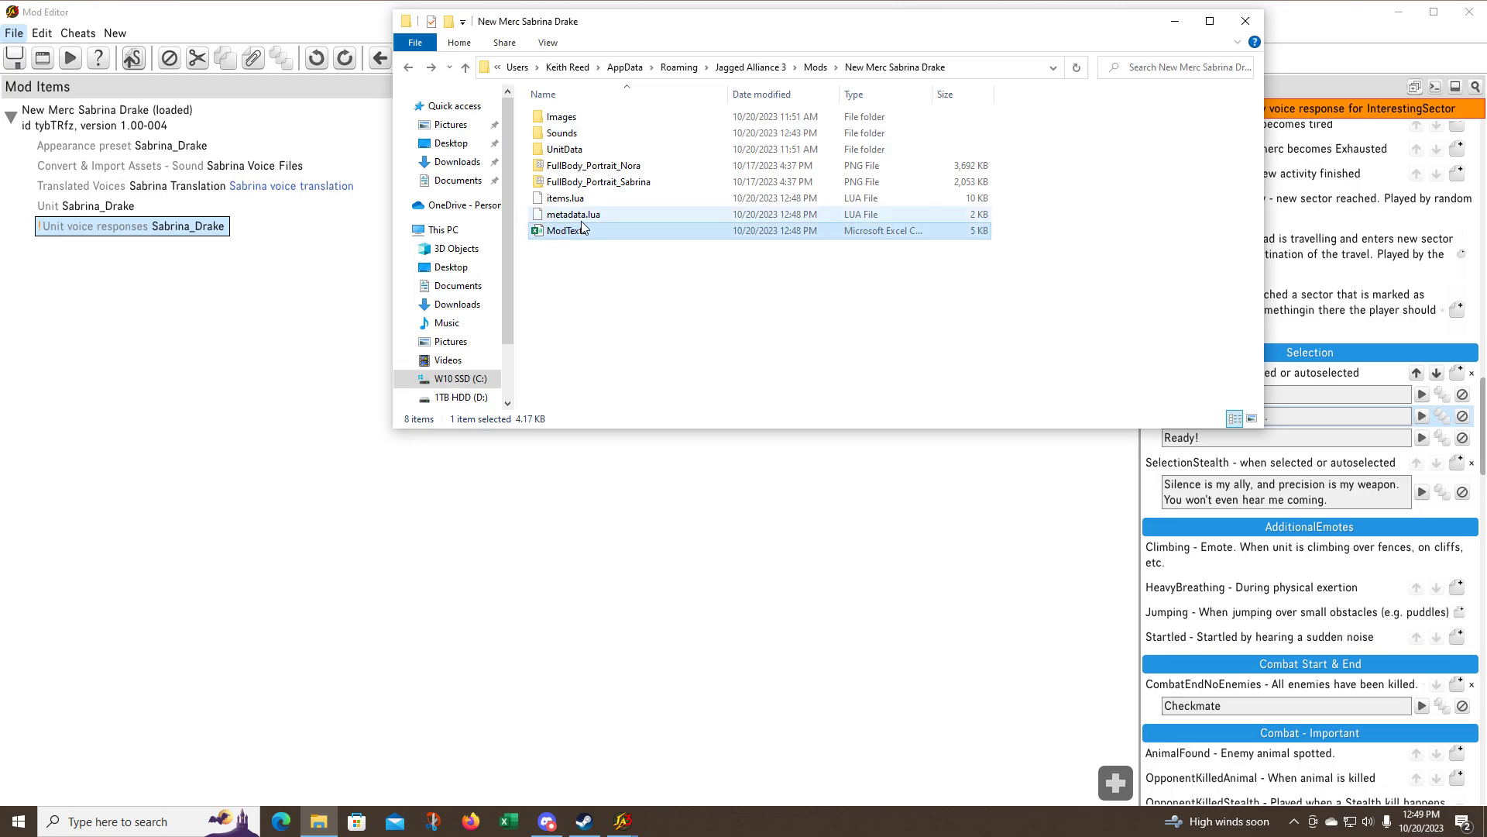
double_click(566, 231)
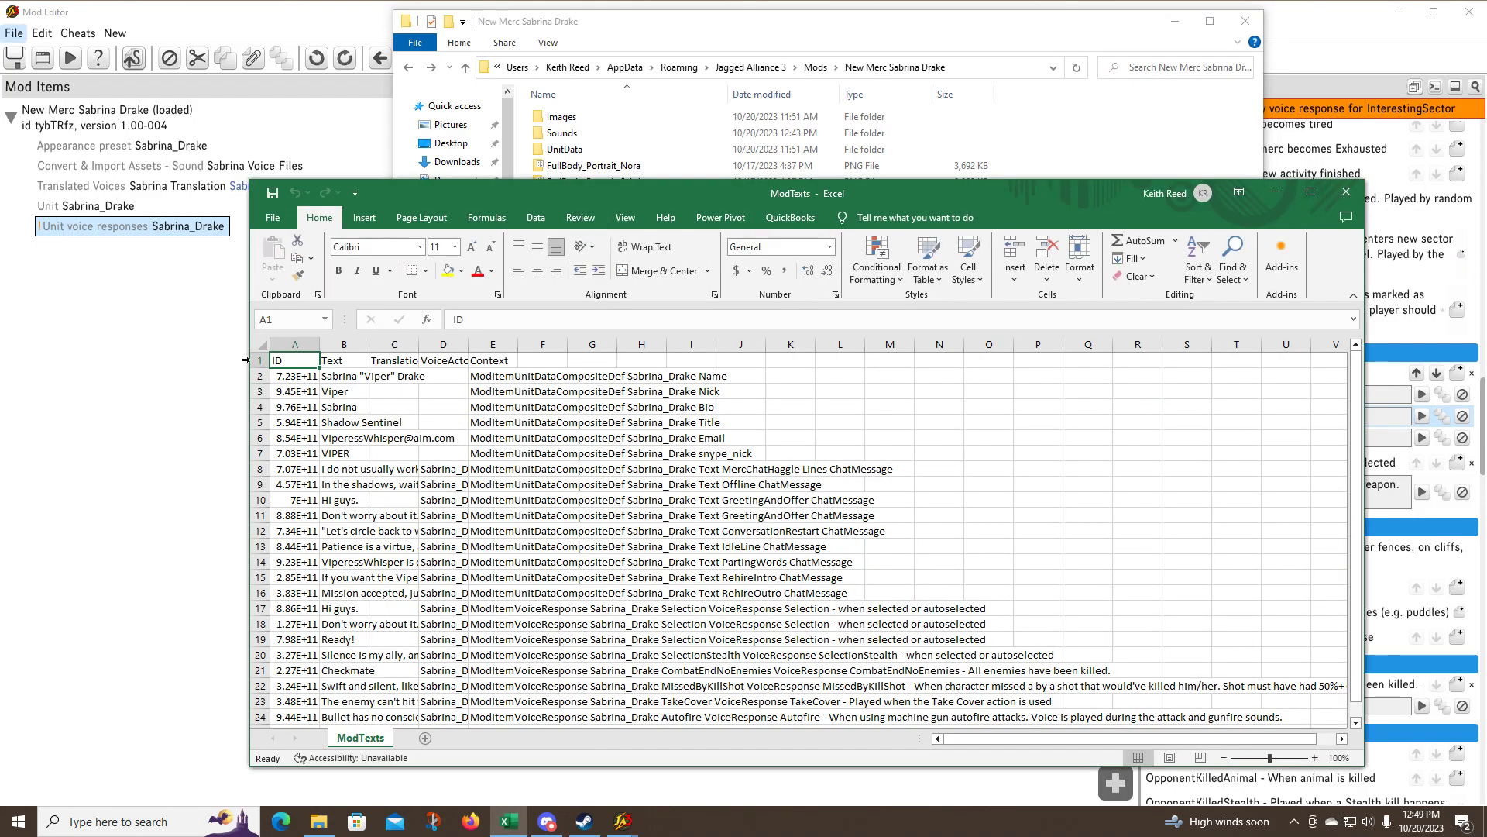
Widen the ID column and format it as Number with 0 decimal places
left_click_drag(319, 344, 368, 344)
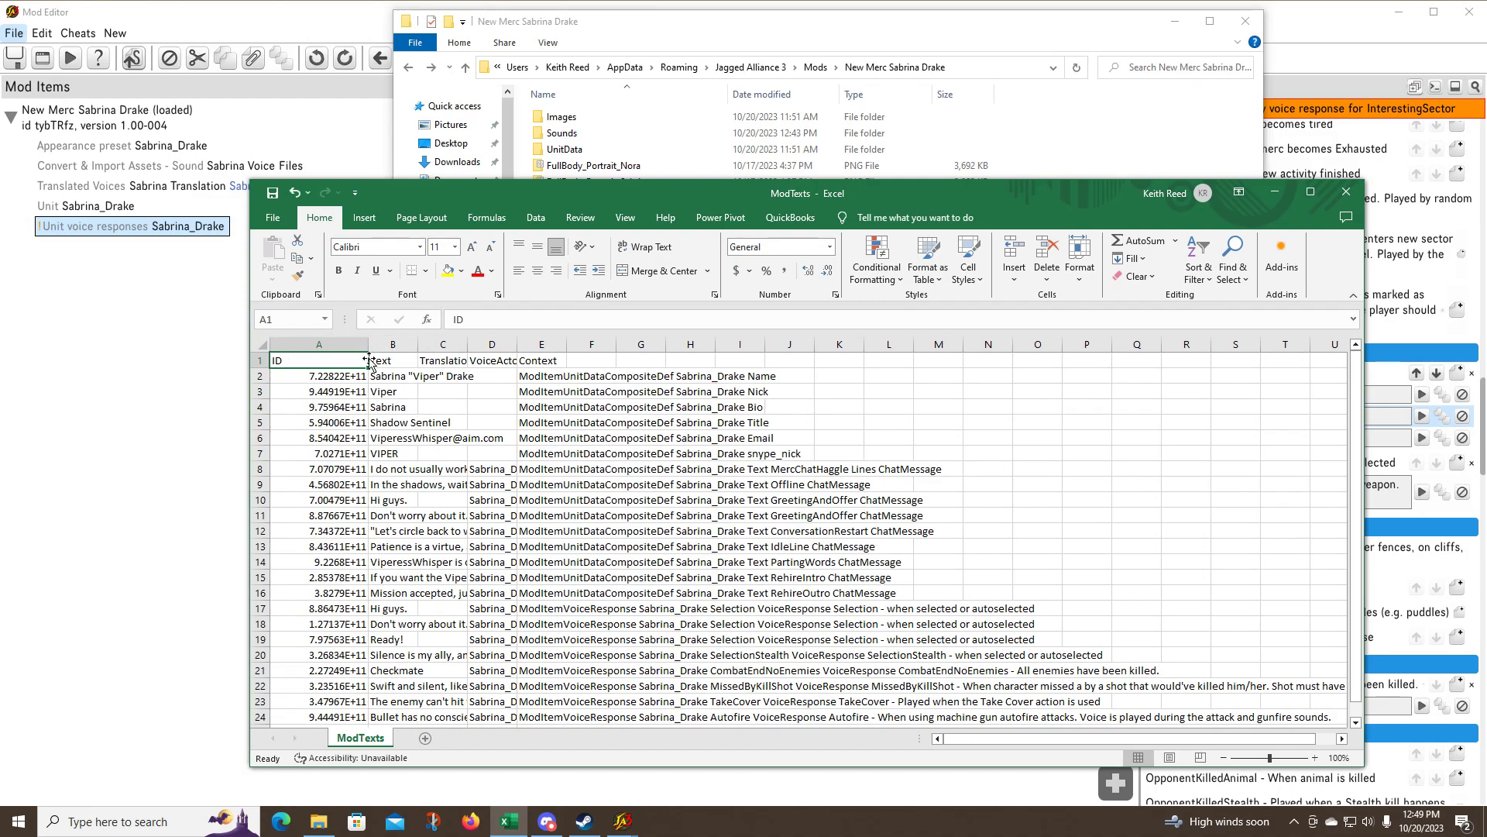
left_click(321, 344)
right_click(319, 345)
left_click(385, 537)
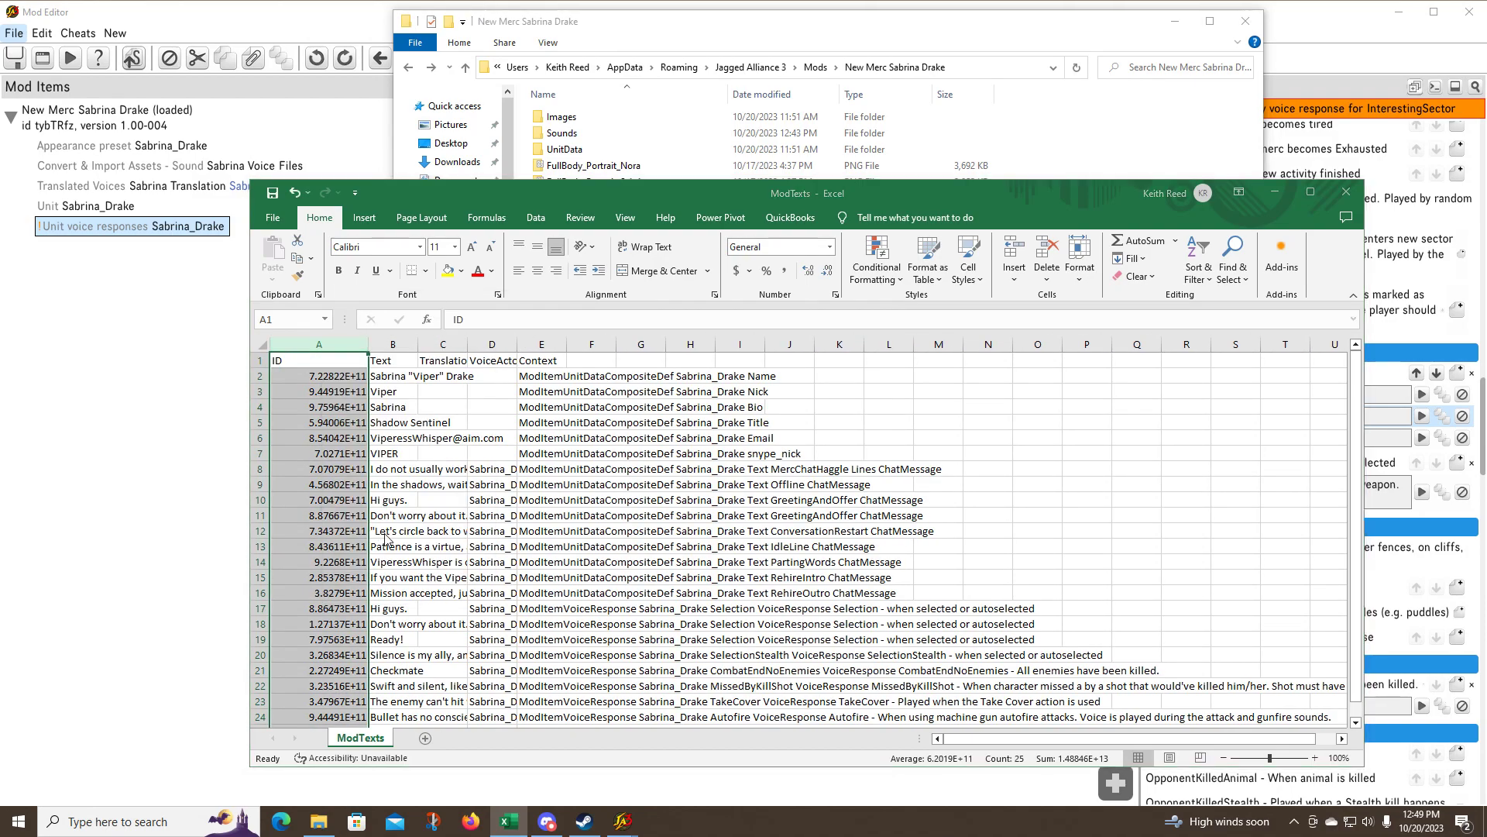
left_click(197, 416)
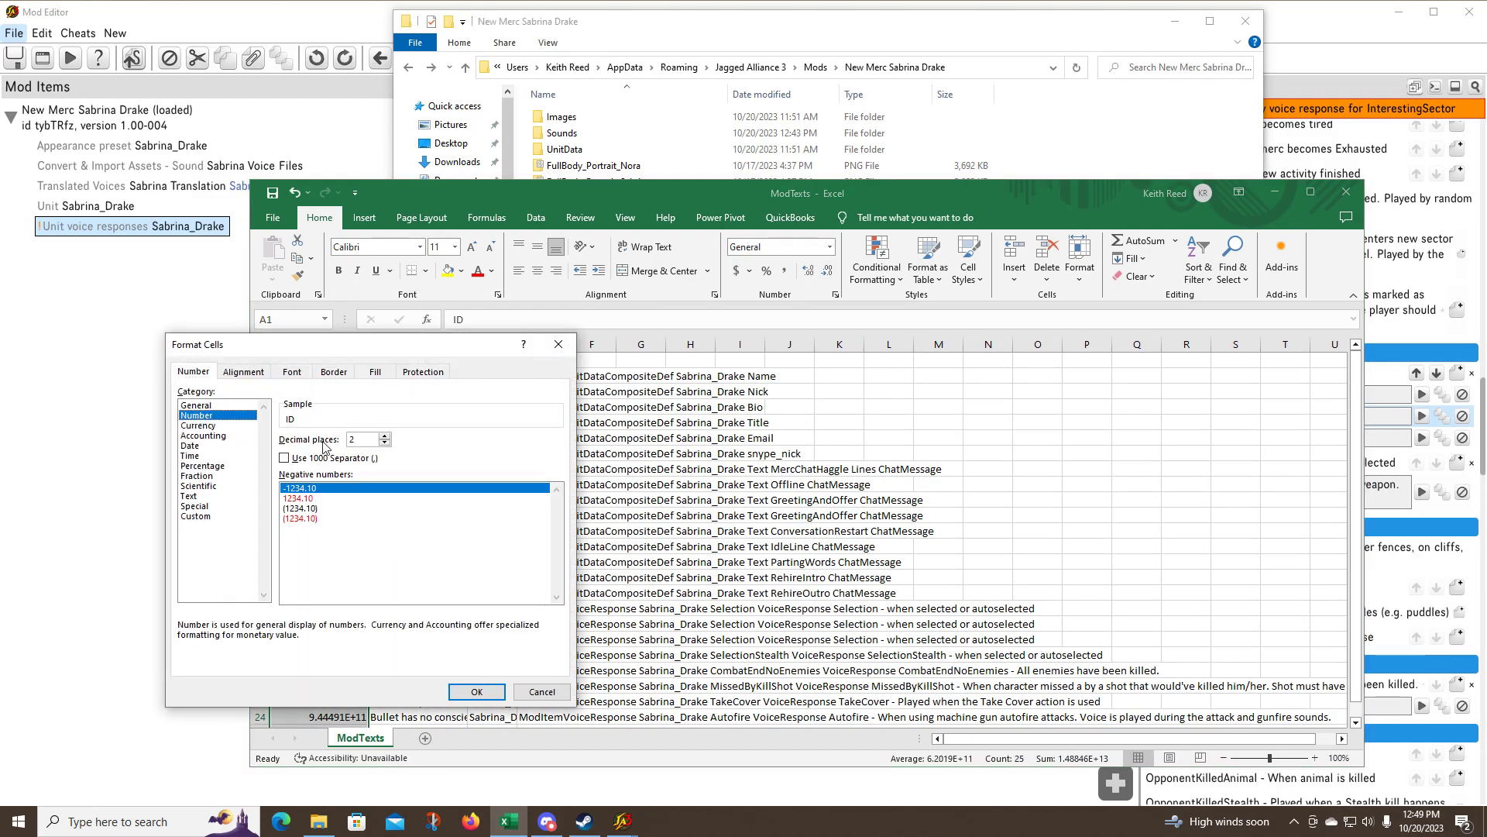
left_click(385, 444)
left_click(385, 443)
left_click(476, 692)
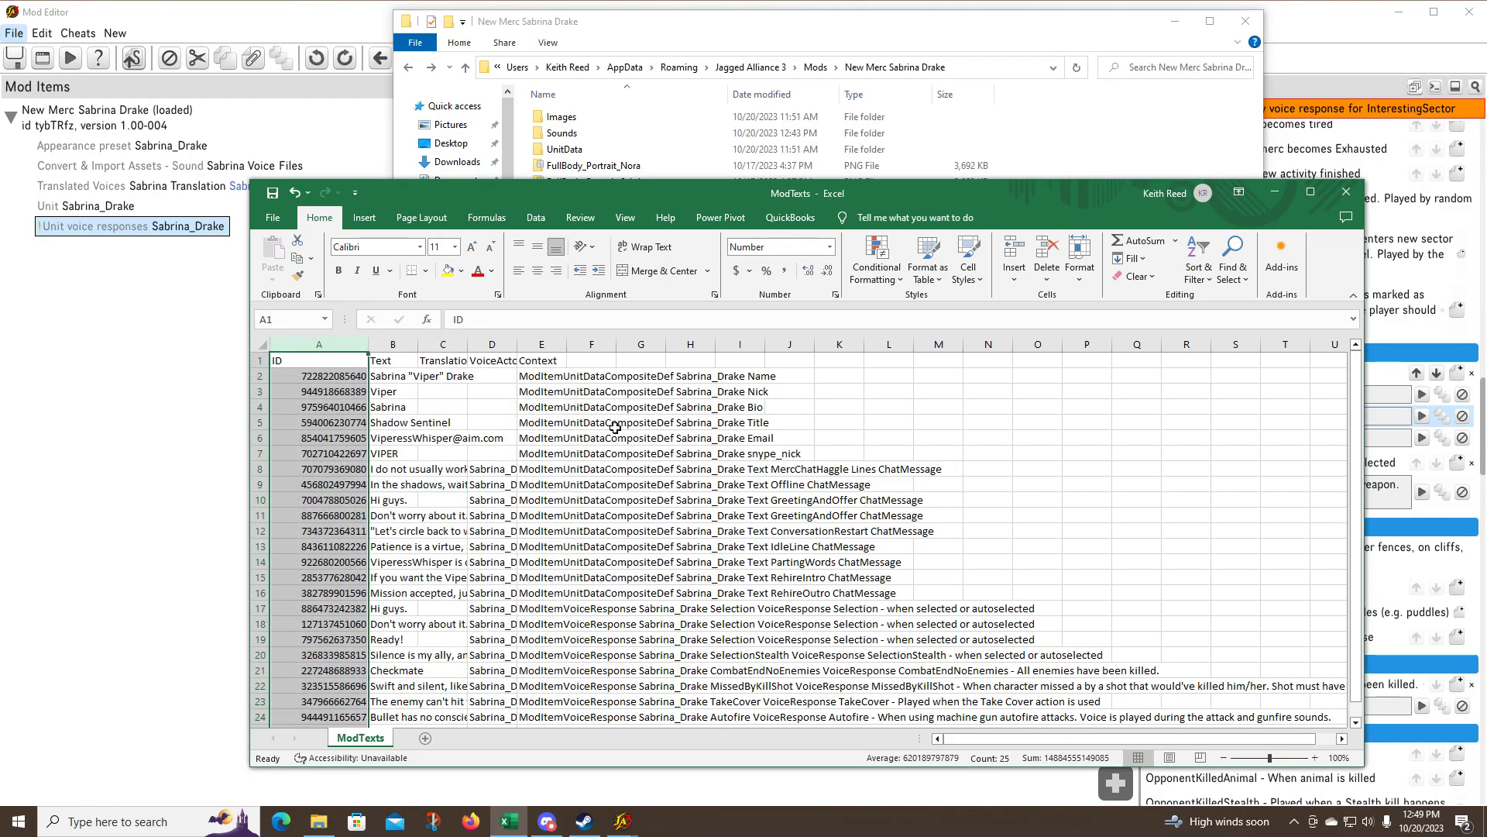
Highlight the "Hi guys." and "Don't worry about it." cells B10, B11, B17 and B18 in yellow
left_click_drag(601, 196, 843, 80)
scroll(1154, 488, "down", 1)
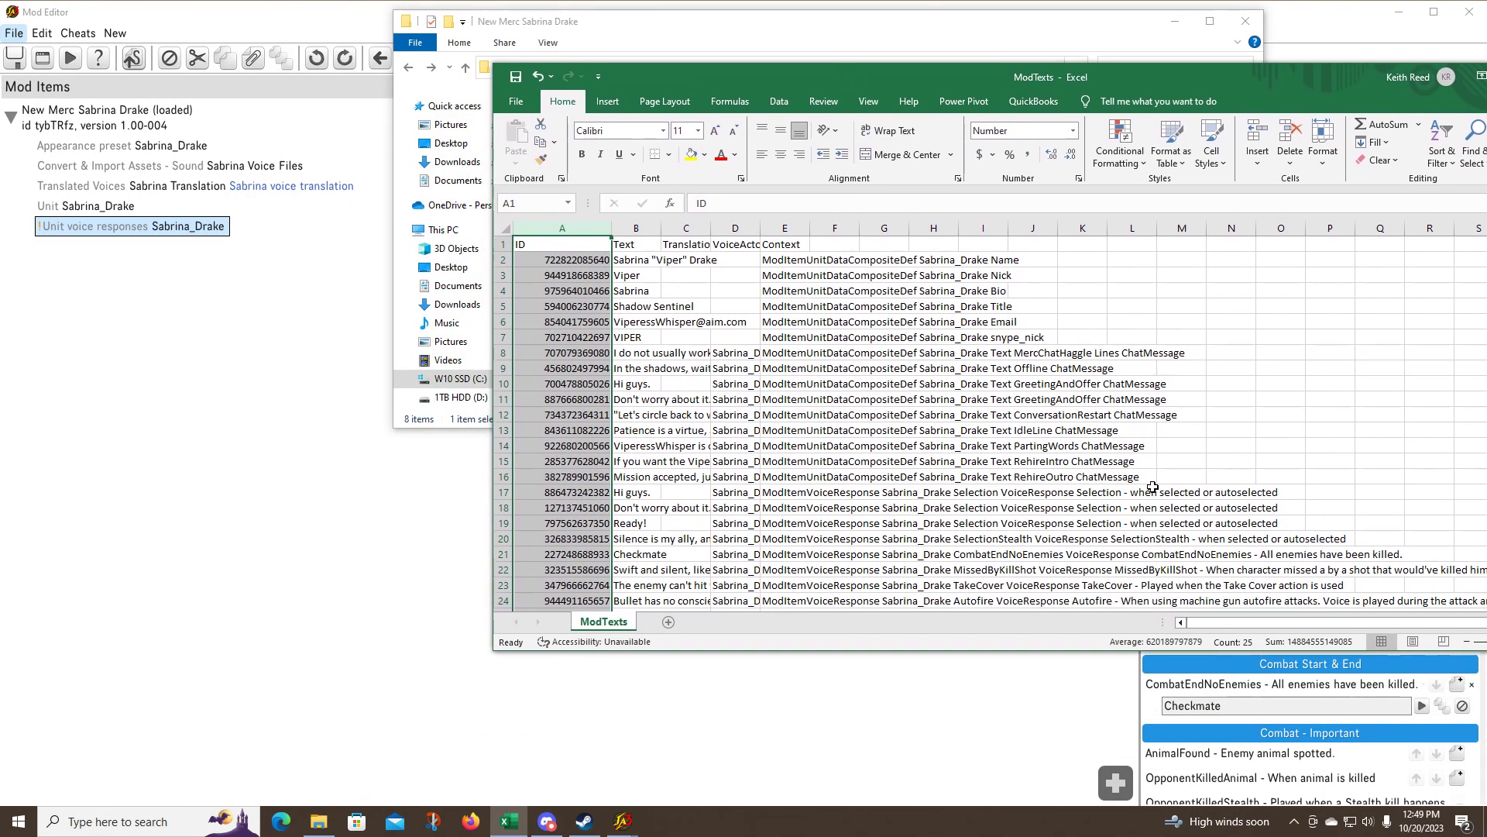
scroll(1079, 416, "up", 1)
left_click_drag(630, 353, 652, 603)
scroll(829, 427, "down", 1)
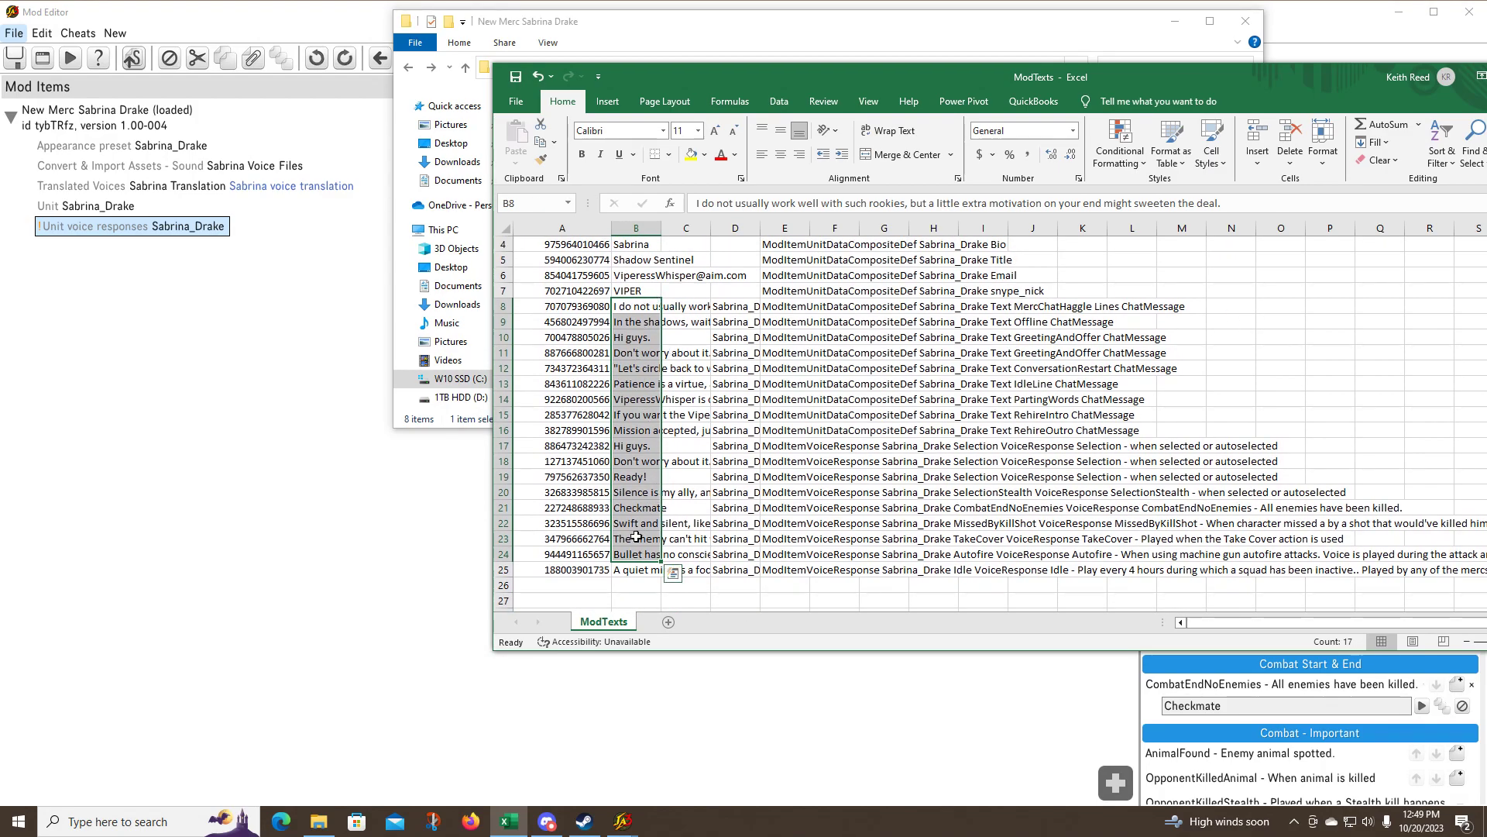
left_click_drag(646, 305, 636, 573)
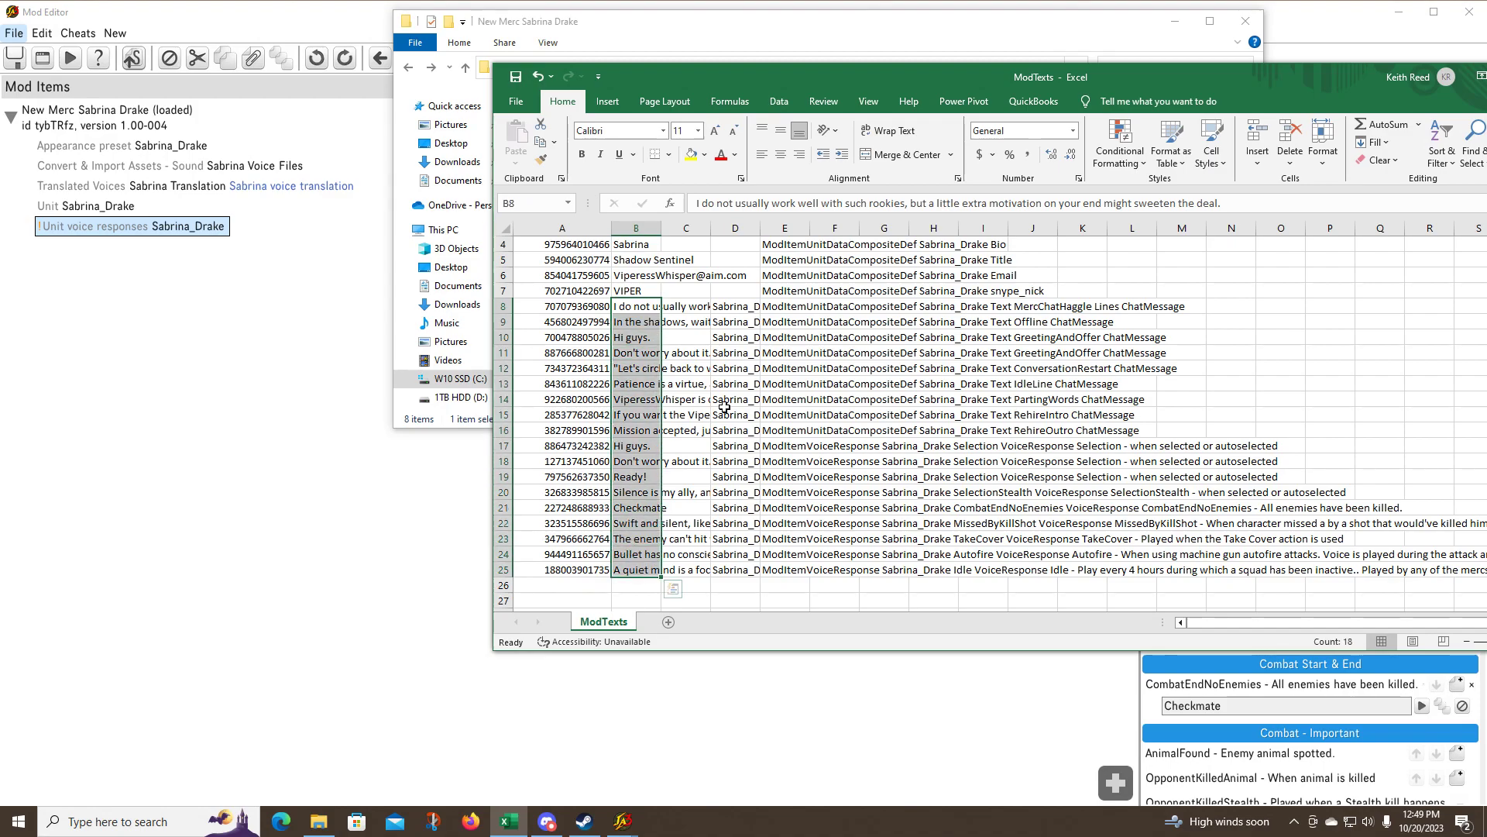
left_click(650, 338)
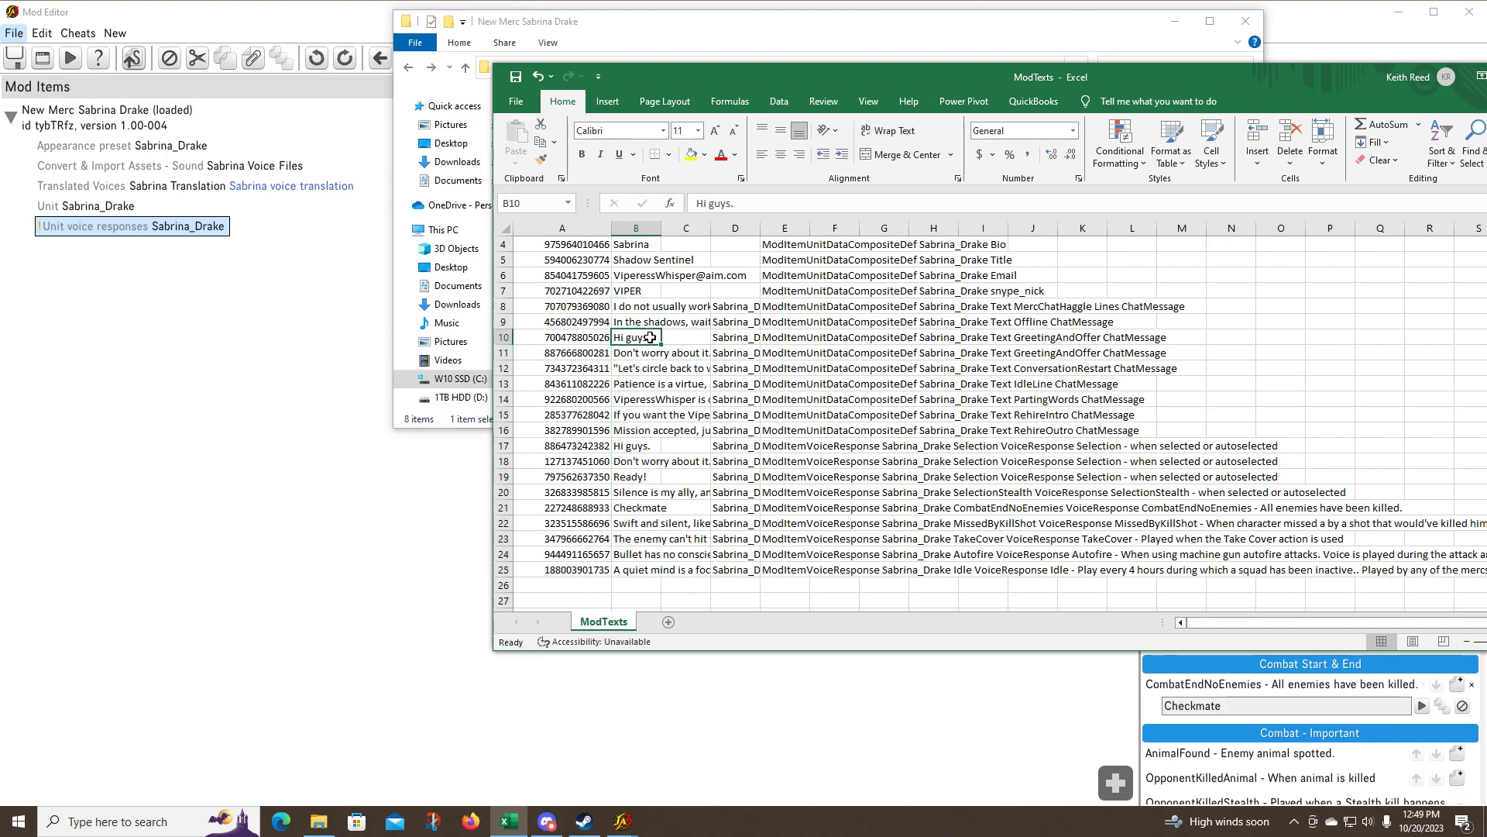
left_click(635, 448, "ctrl")
left_click(646, 461, "ctrl")
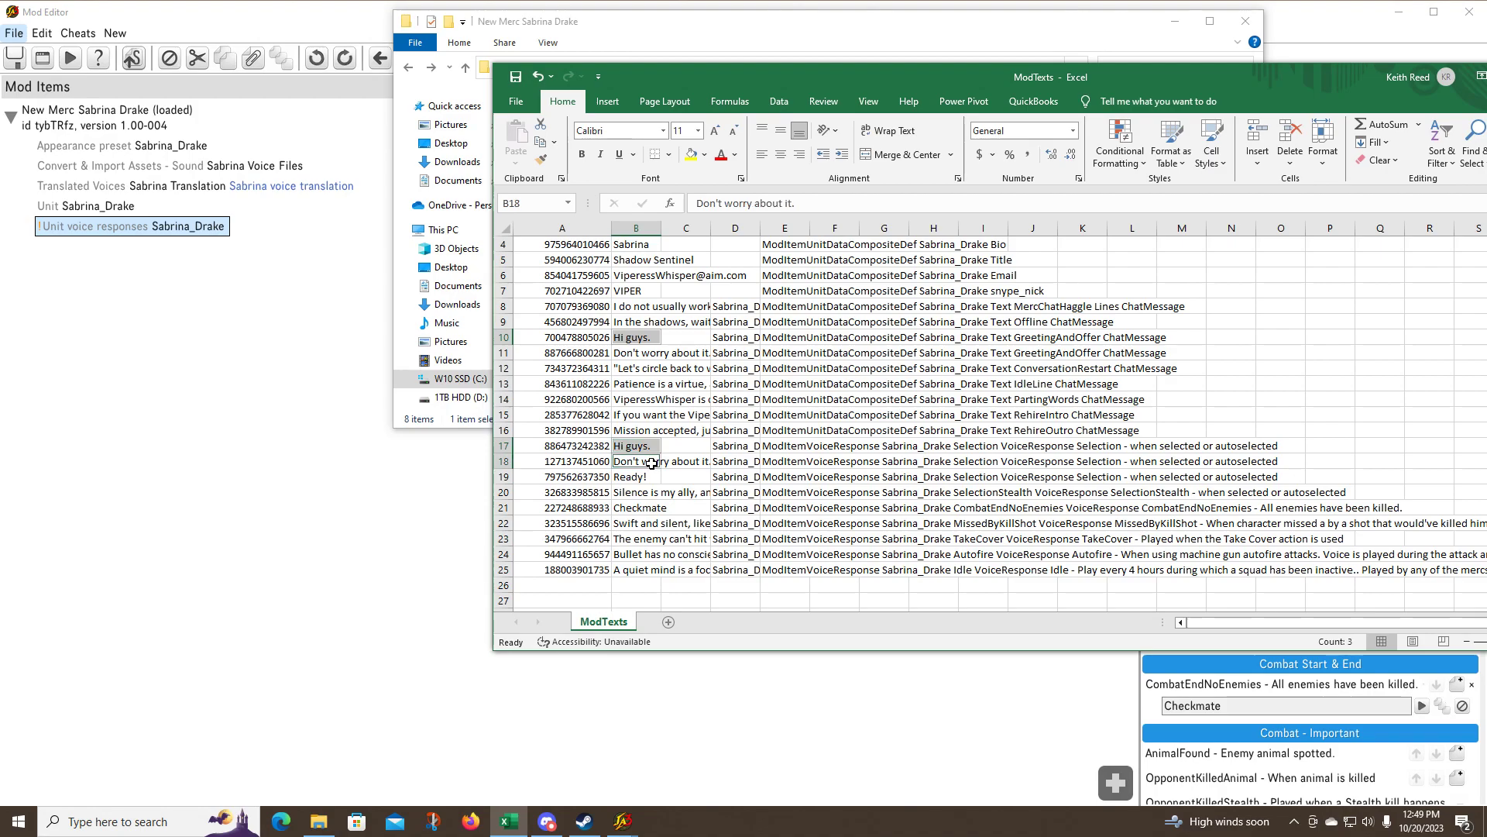
left_click(656, 353, "ctrl")
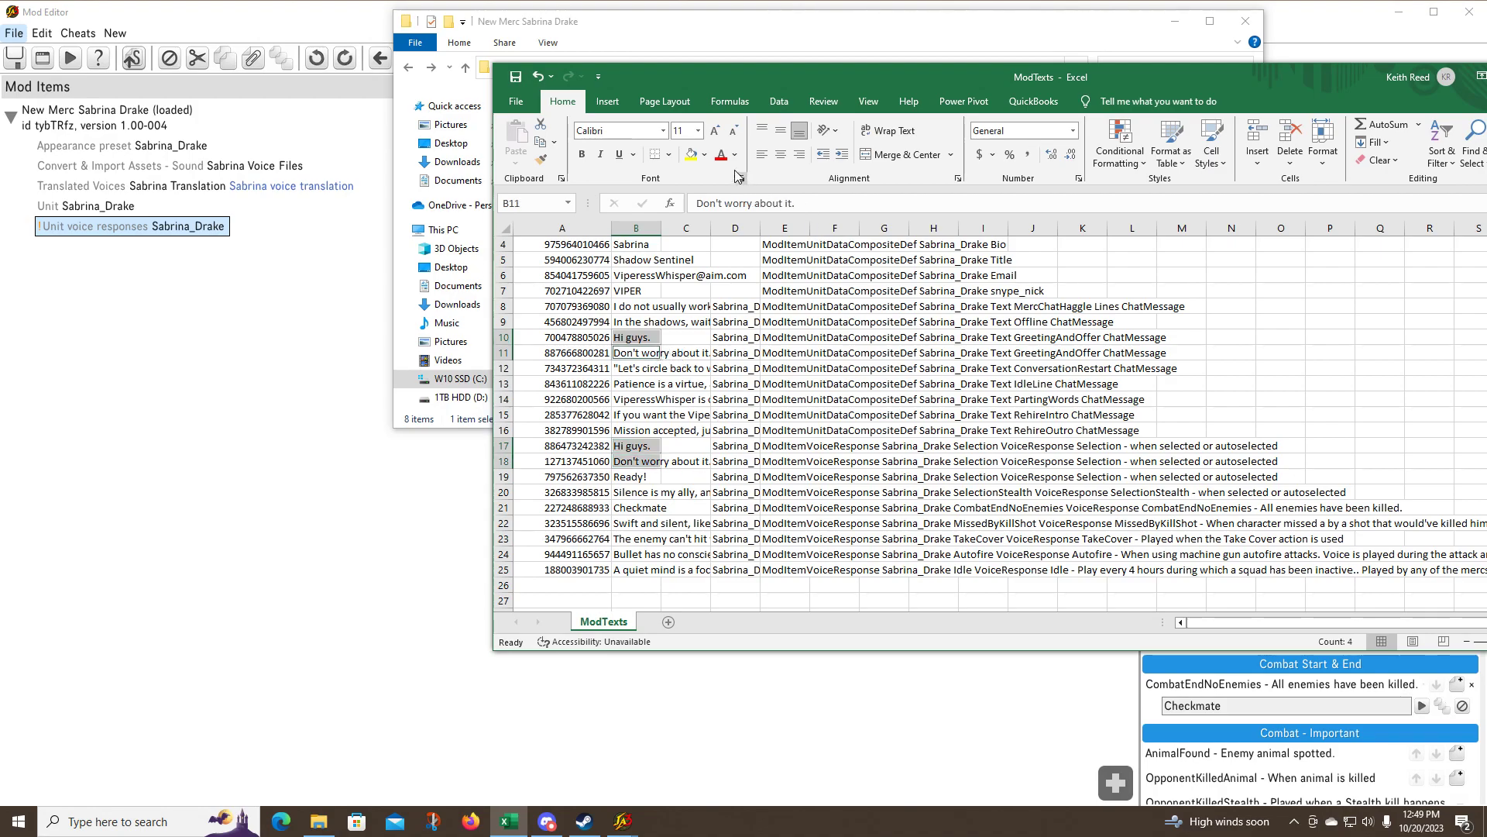
left_click(691, 154)
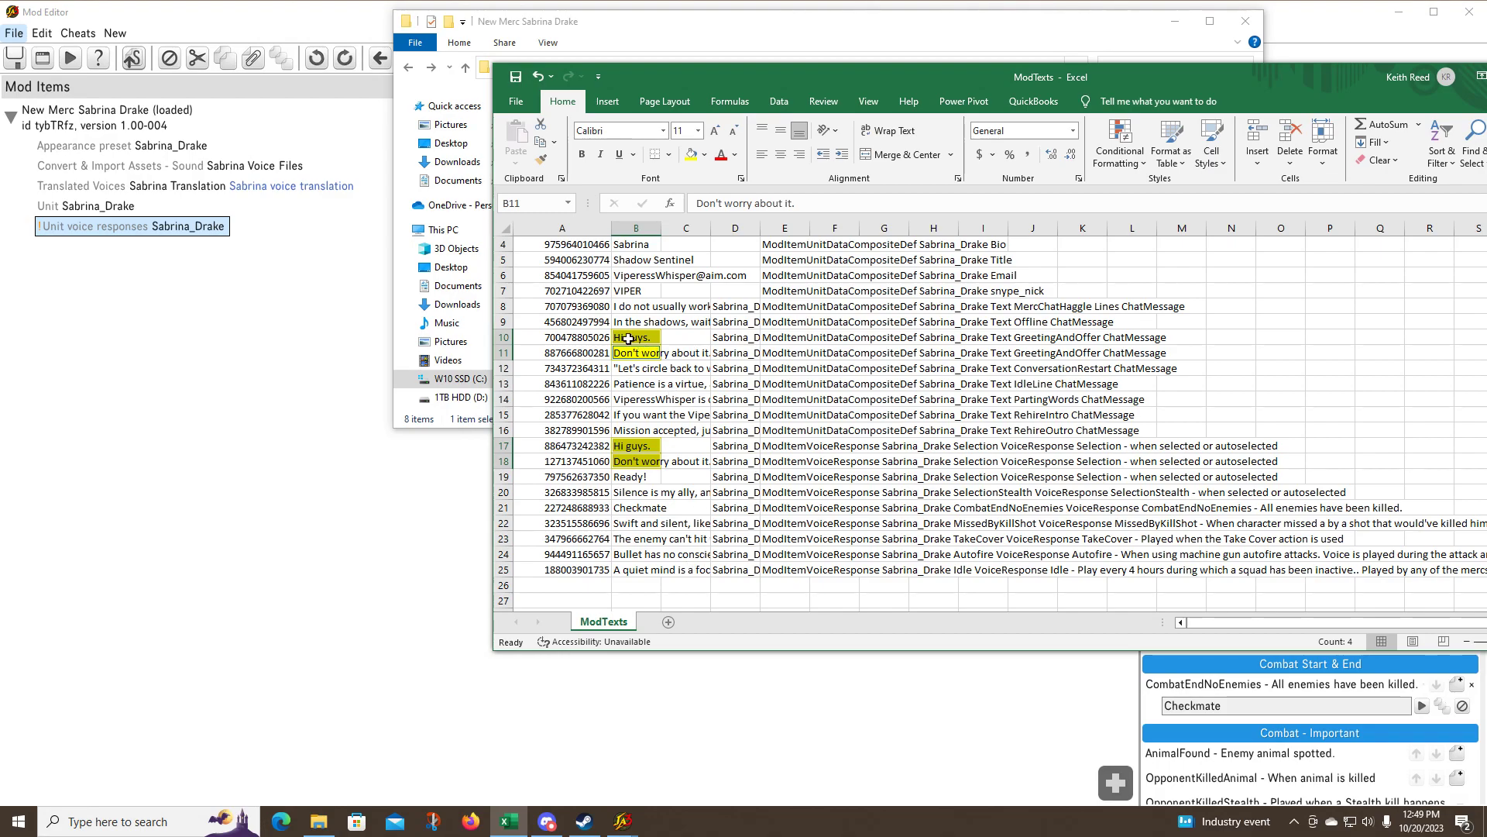
Open the mod's Sounds folder in File Explorer and arrange it beside the ModTexts workbook in Excel
left_click(267, 356)
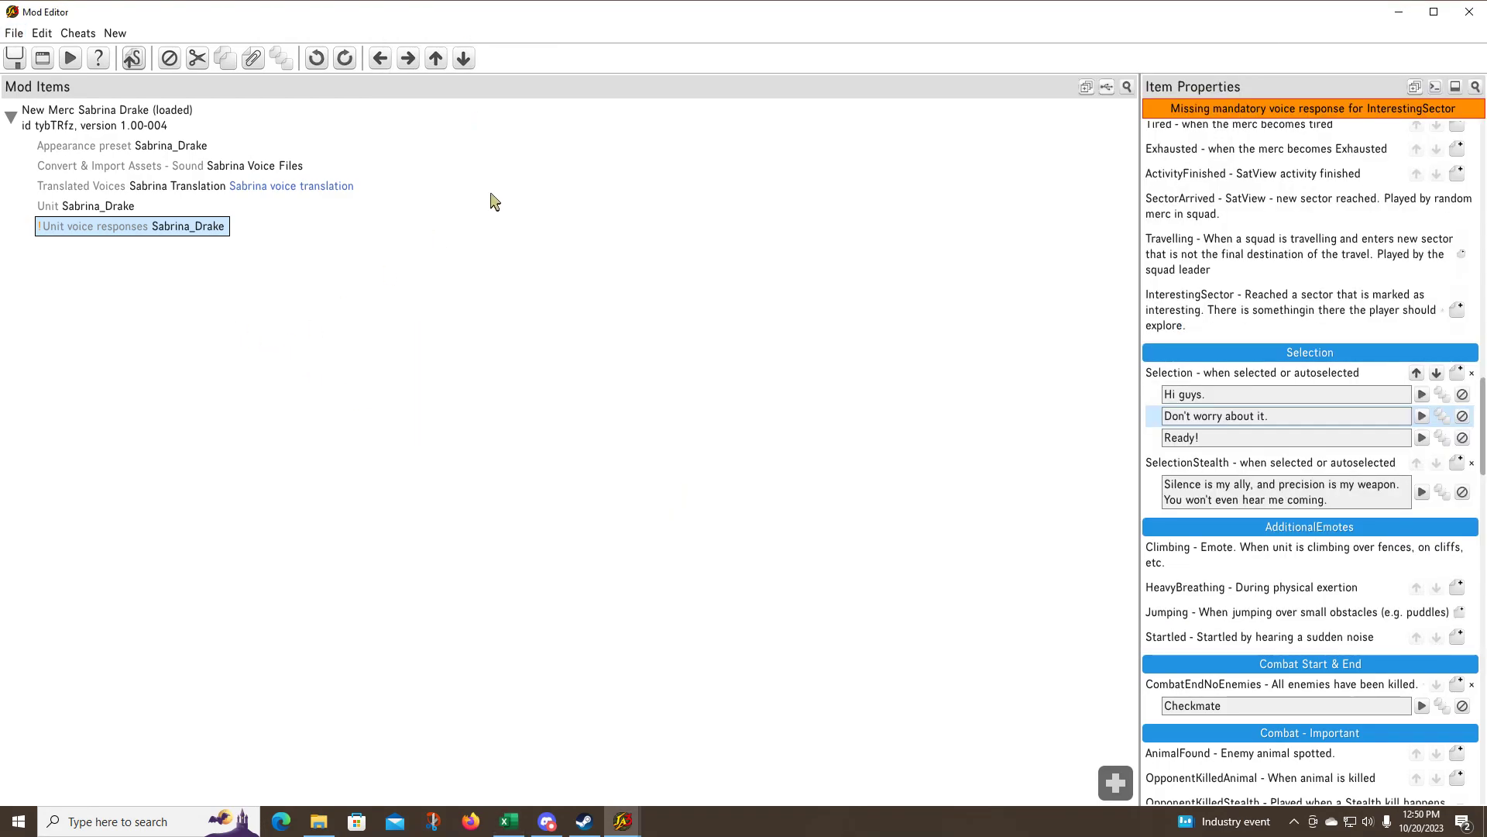
left_click(318, 821)
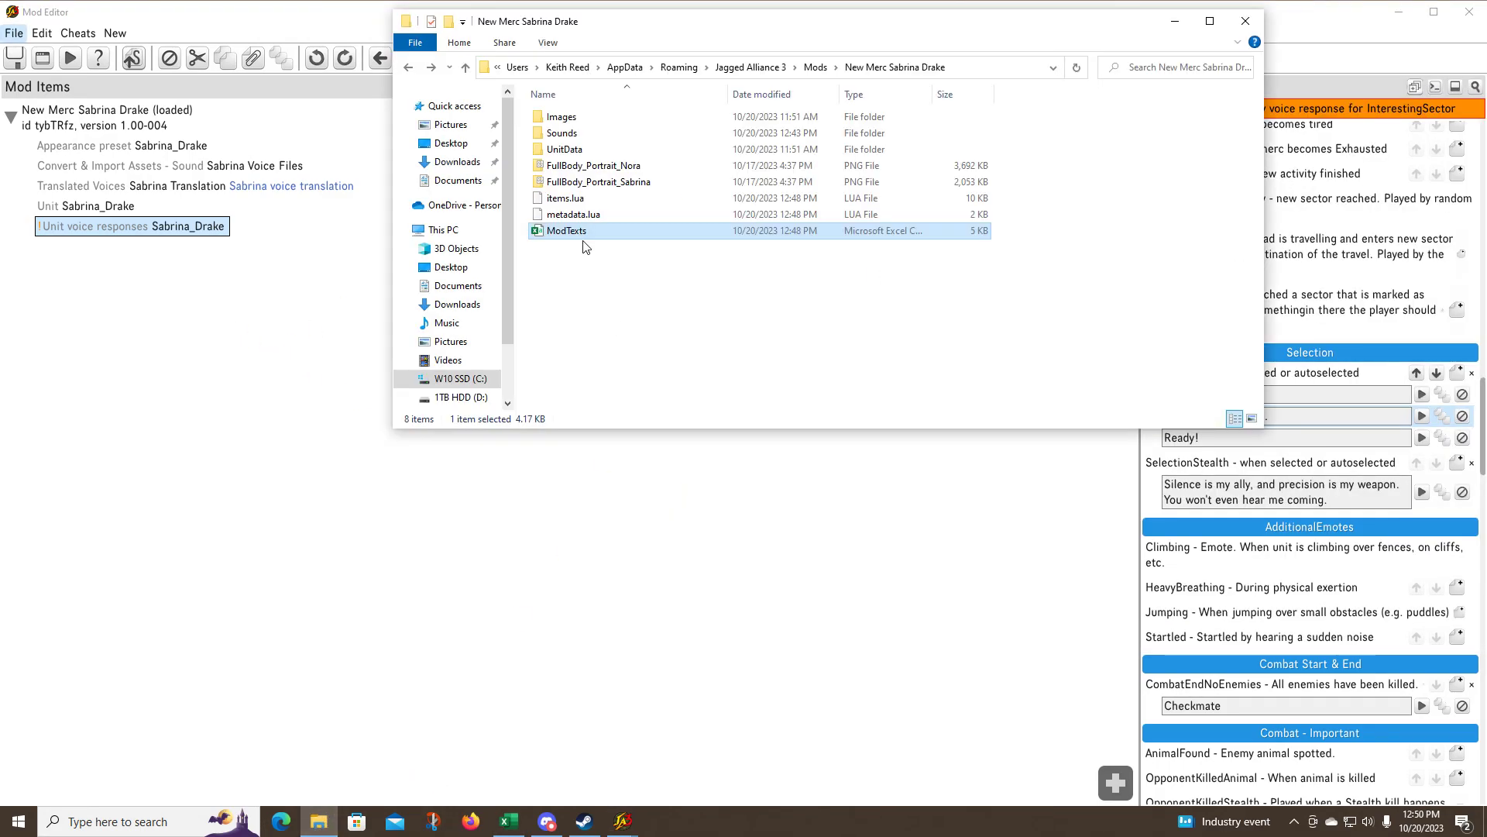
double_click(559, 138)
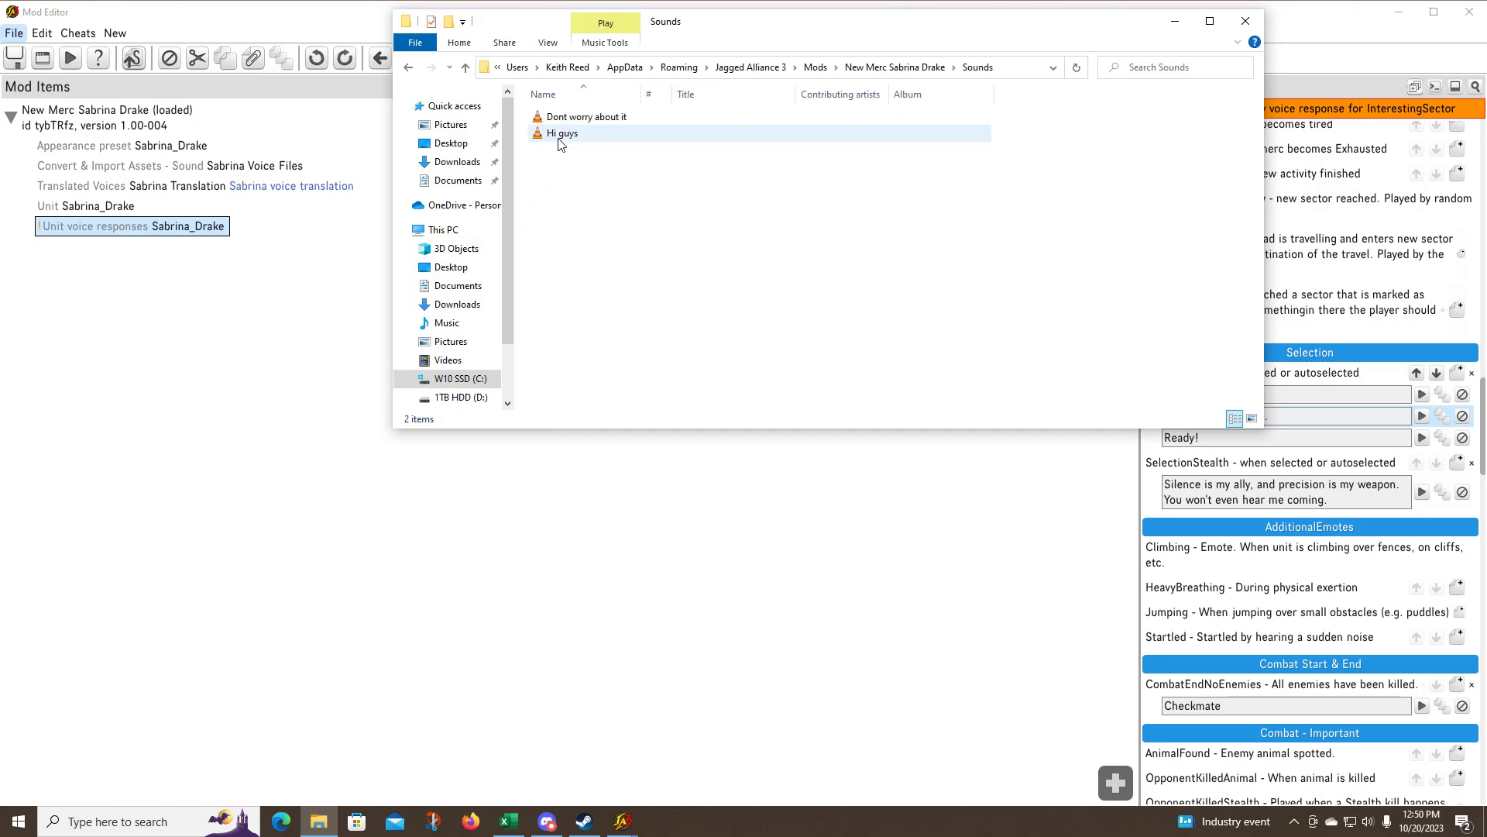
left_click_drag(765, 34, 530, 98)
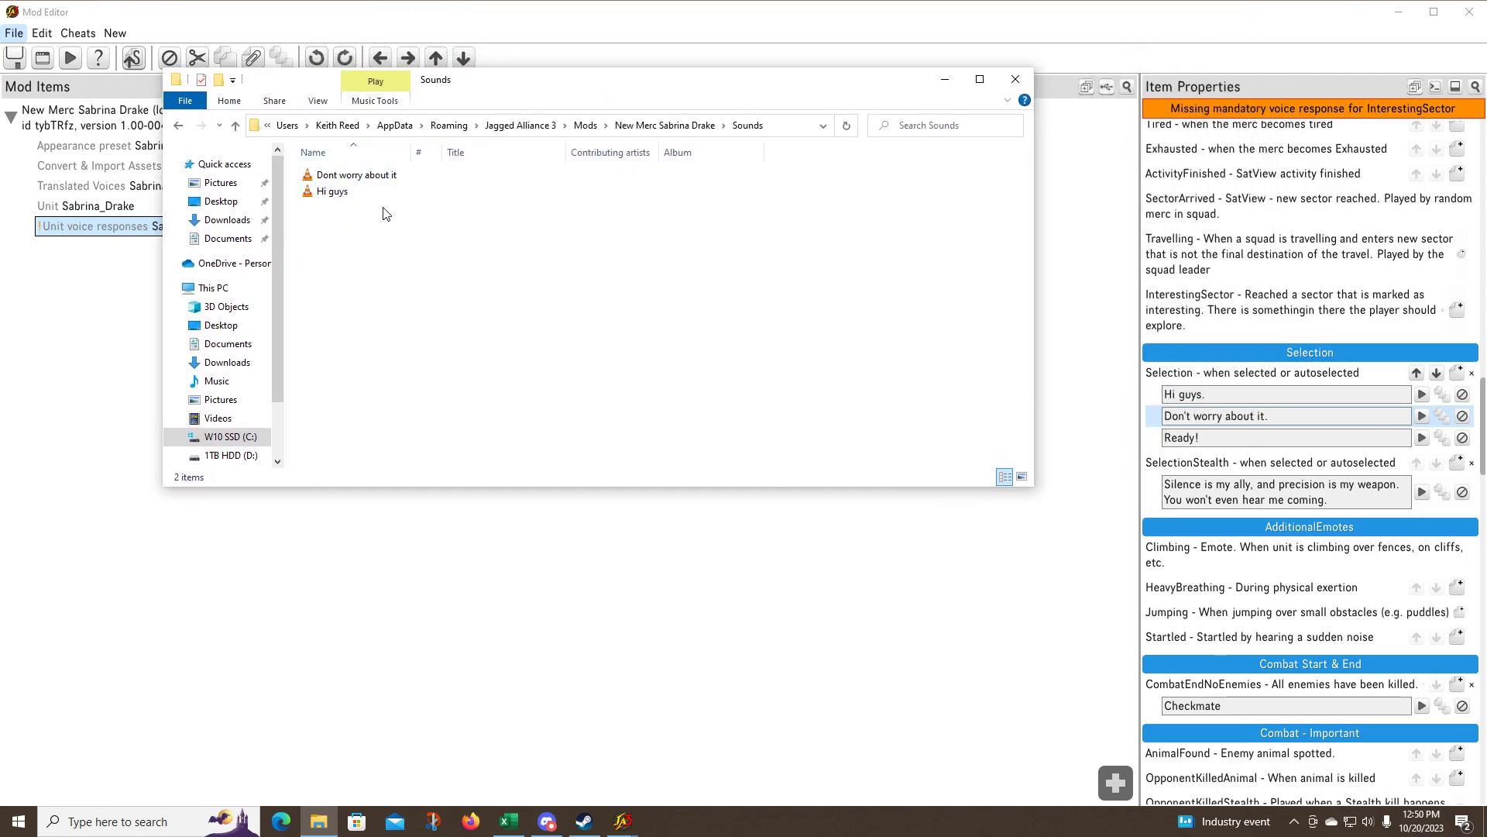
left_click(509, 821)
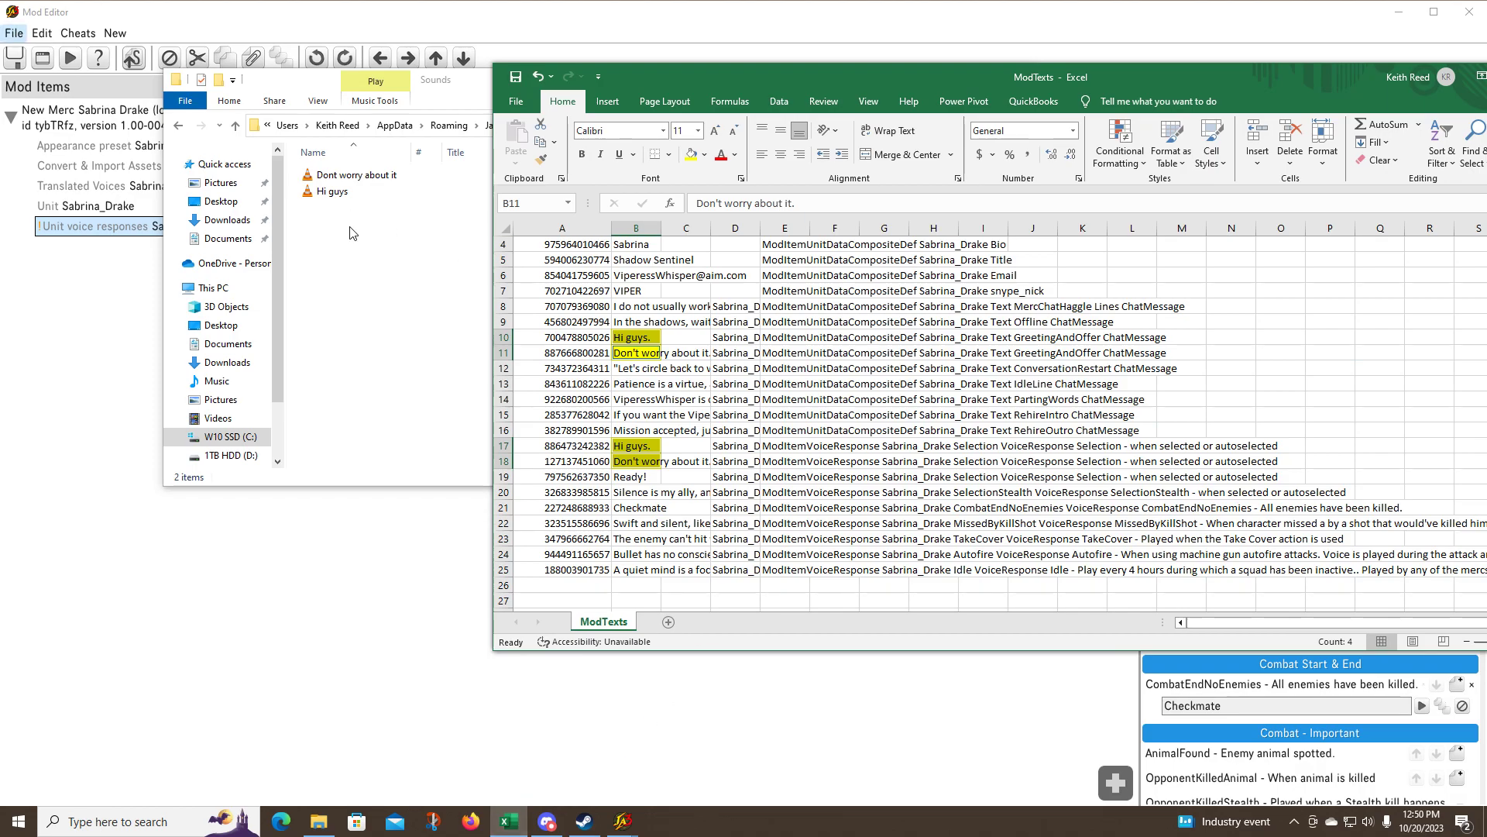
left_click_drag(817, 78, 975, 38)
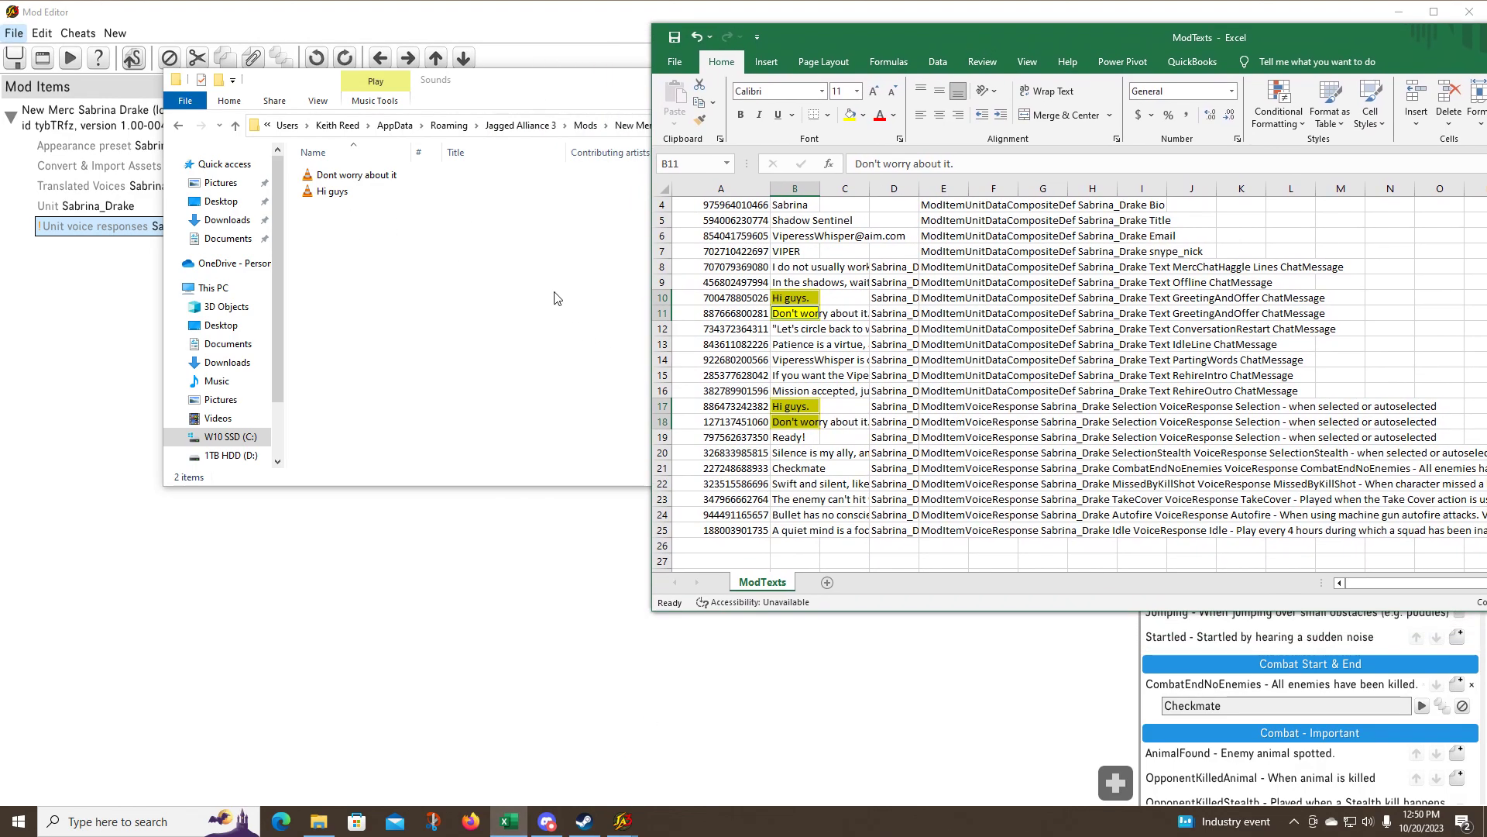
Make two copies of the "Hi guys" sound file in the Sounds folder
left_click(332, 191)
right_click(336, 190)
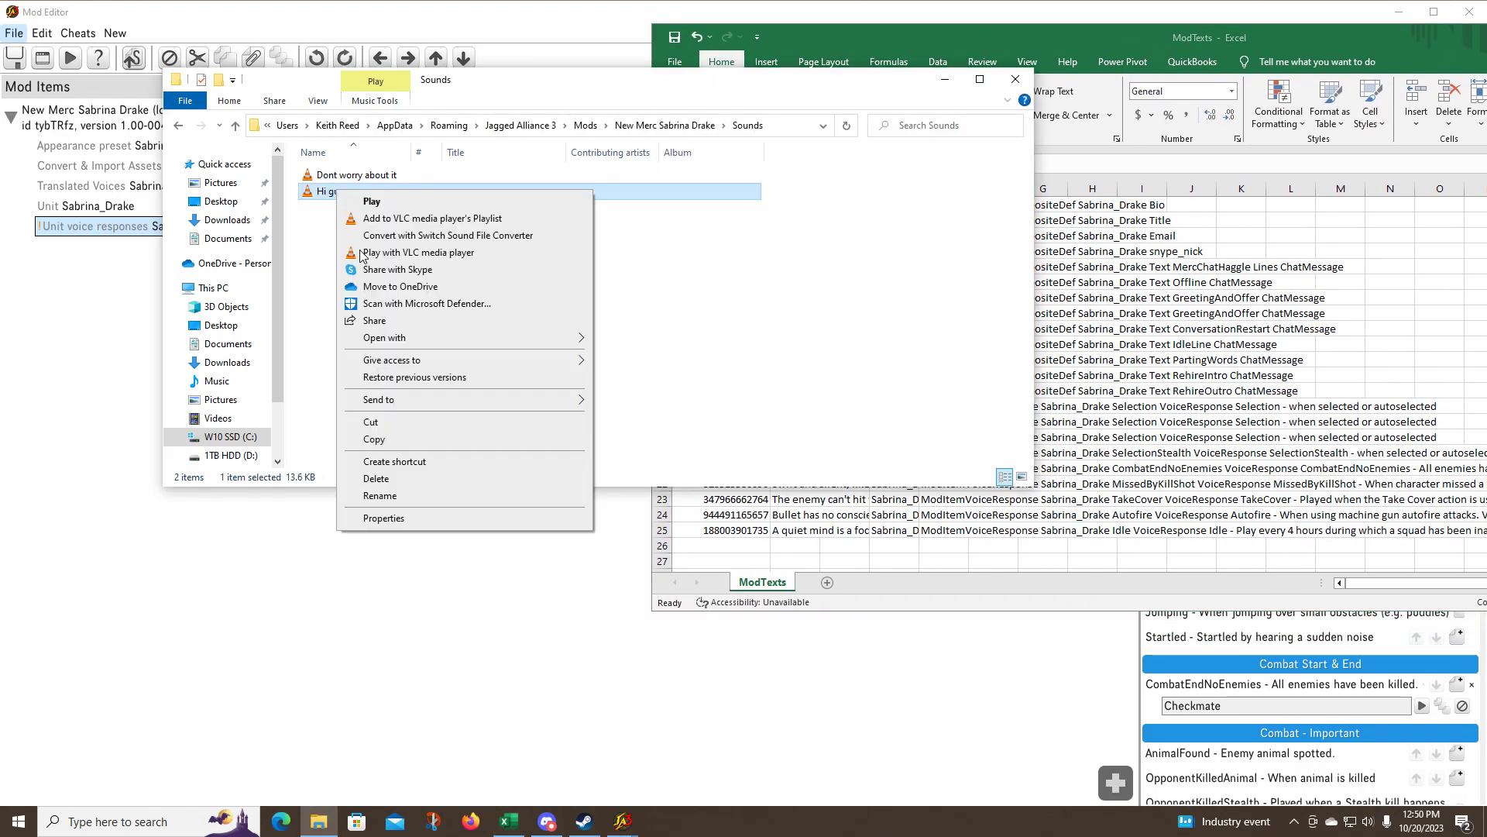
left_click(375, 440)
right_click(631, 300)
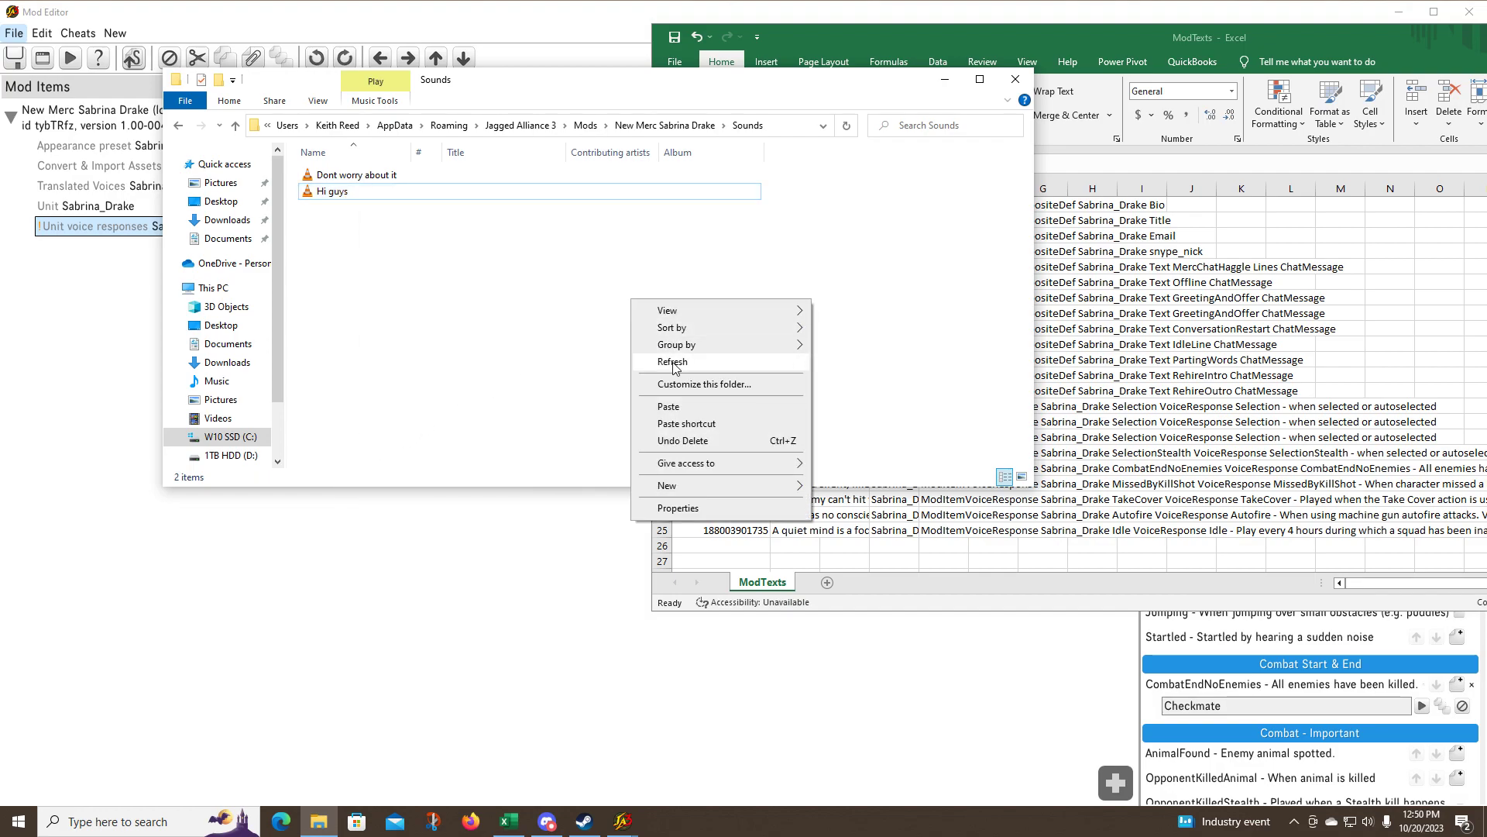
left_click(688, 410)
right_click(667, 341)
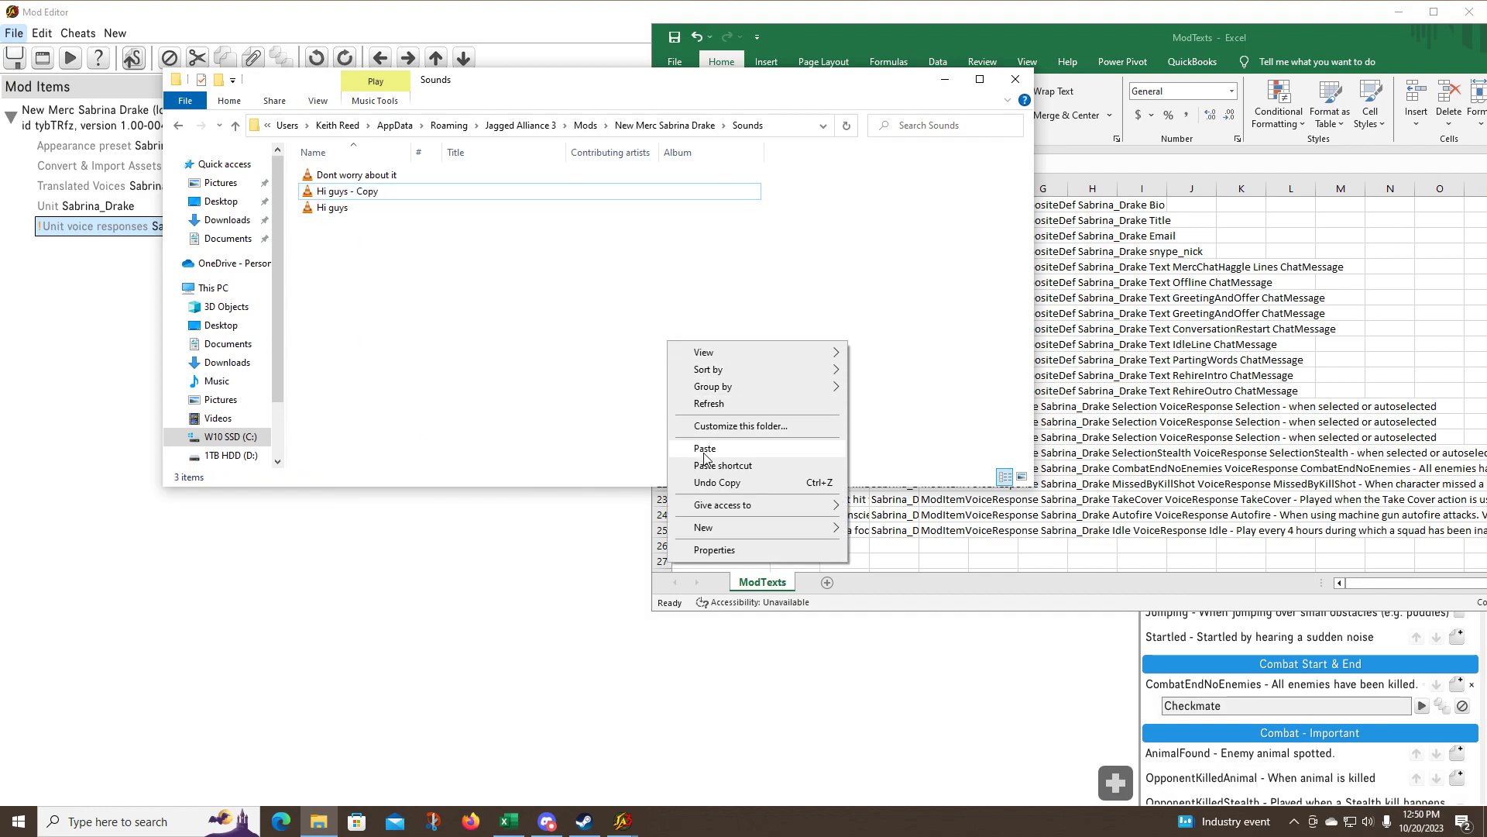
left_click(704, 450)
Make two copies of the "Dont worry about it" sound file in the same folder
left_click(380, 176)
right_click(377, 175)
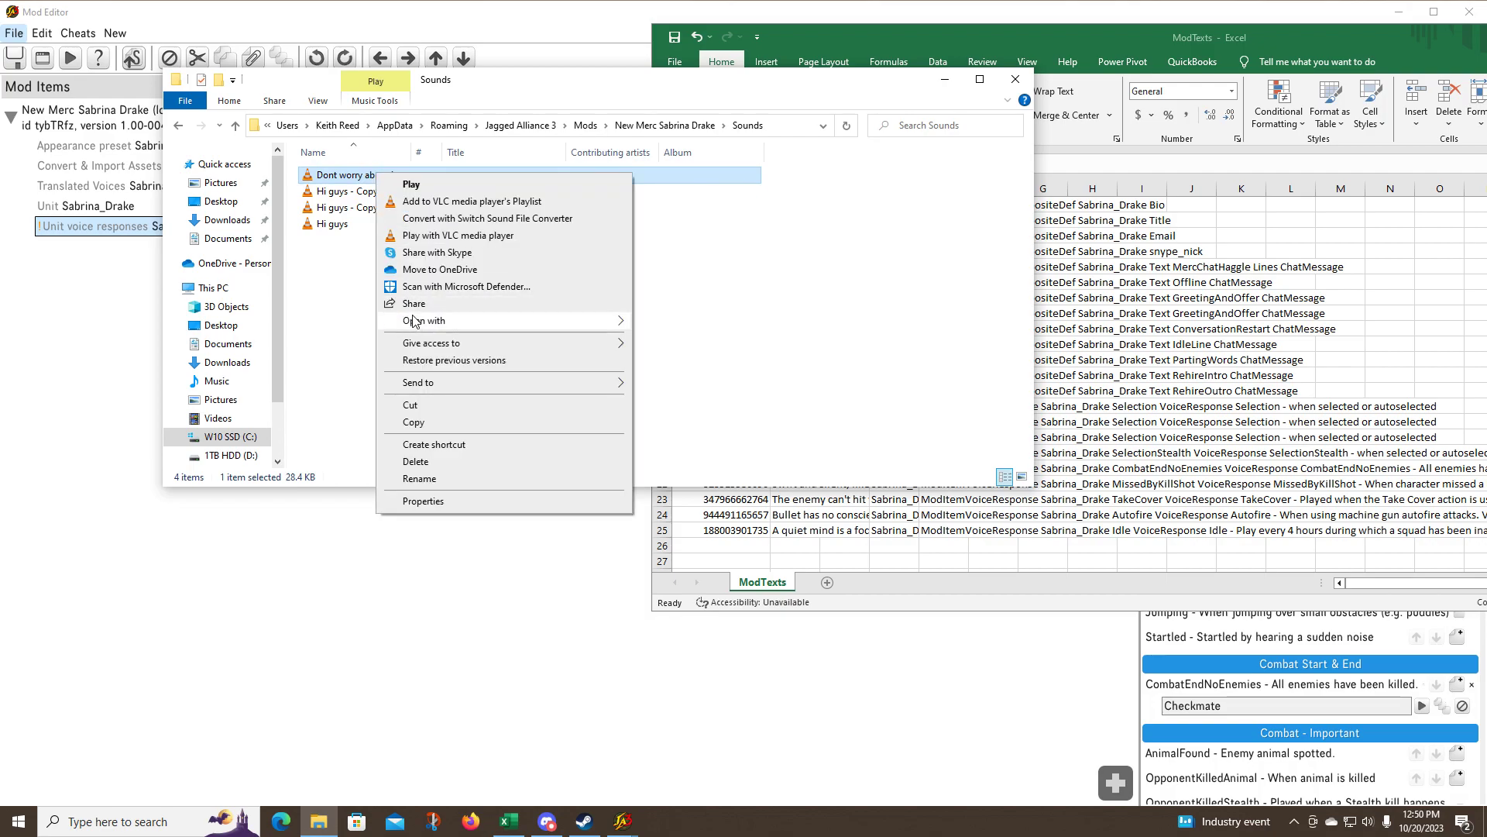
left_click(421, 428)
right_click(735, 268)
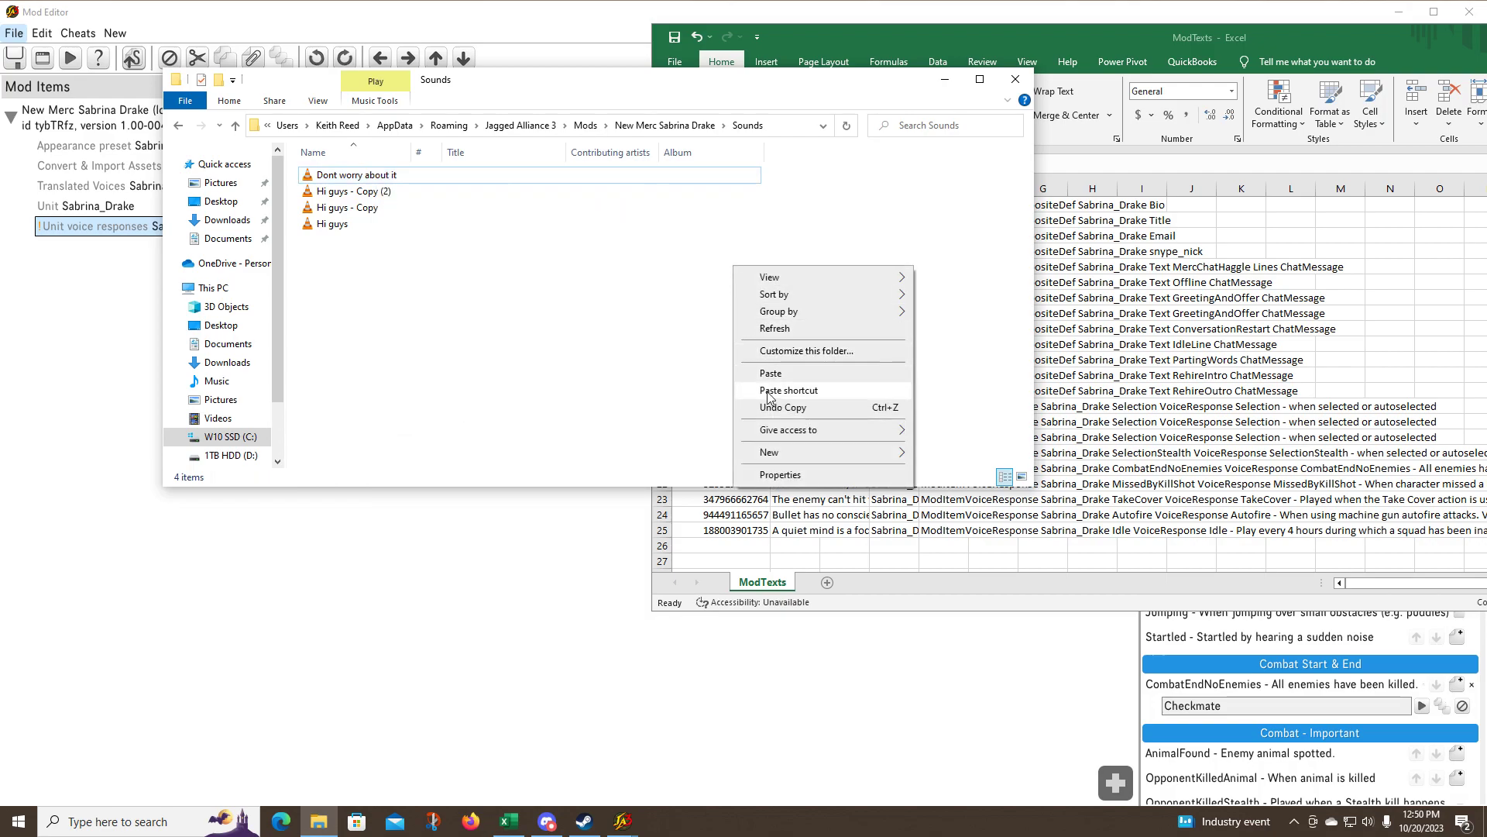
left_click(767, 375)
right_click(735, 299)
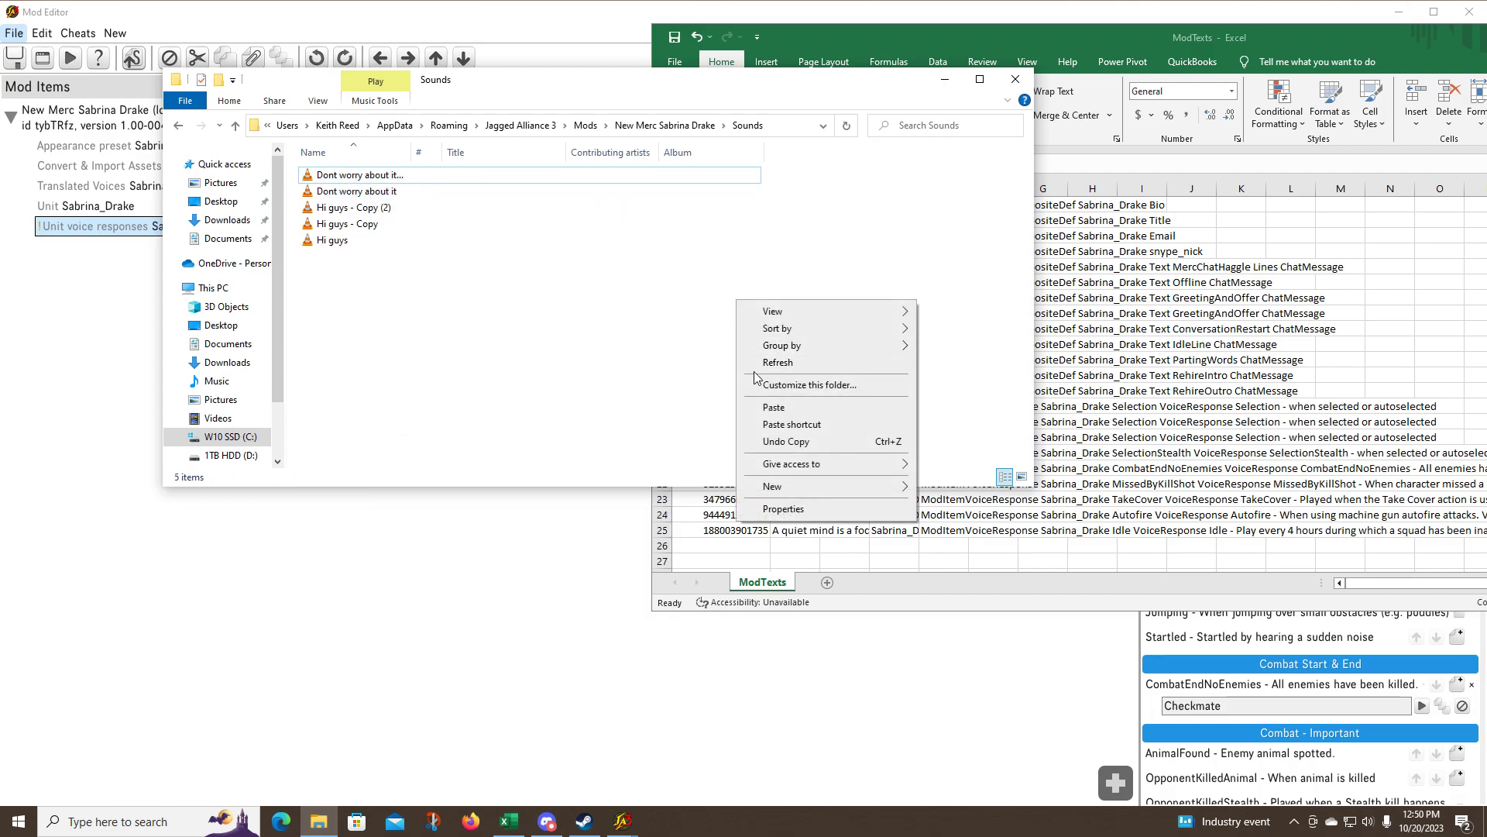
left_click(776, 409)
left_click(1090, 31)
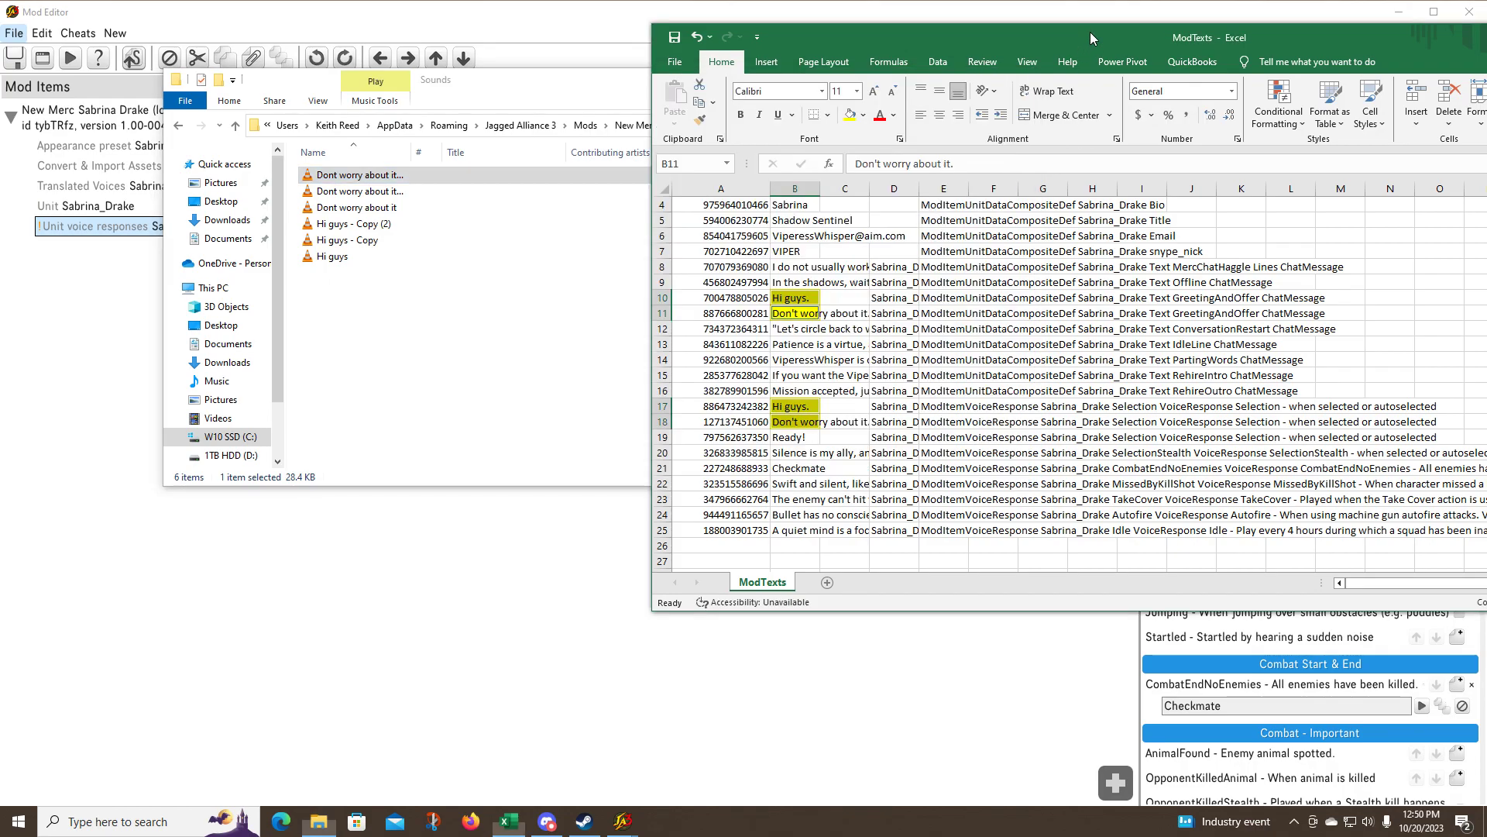
left_click(733, 295)
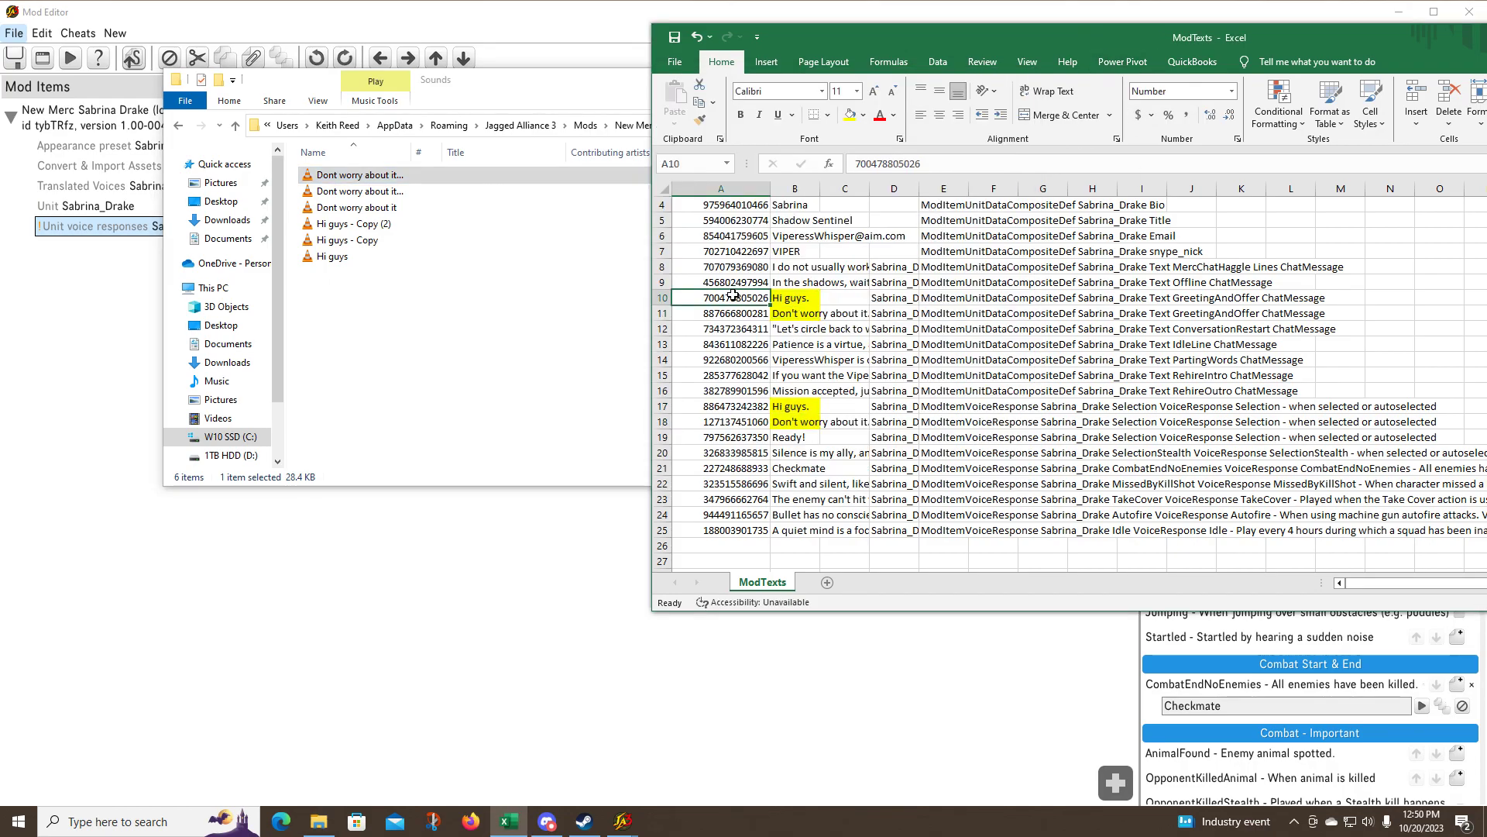
right_click(733, 295)
left_click(779, 352)
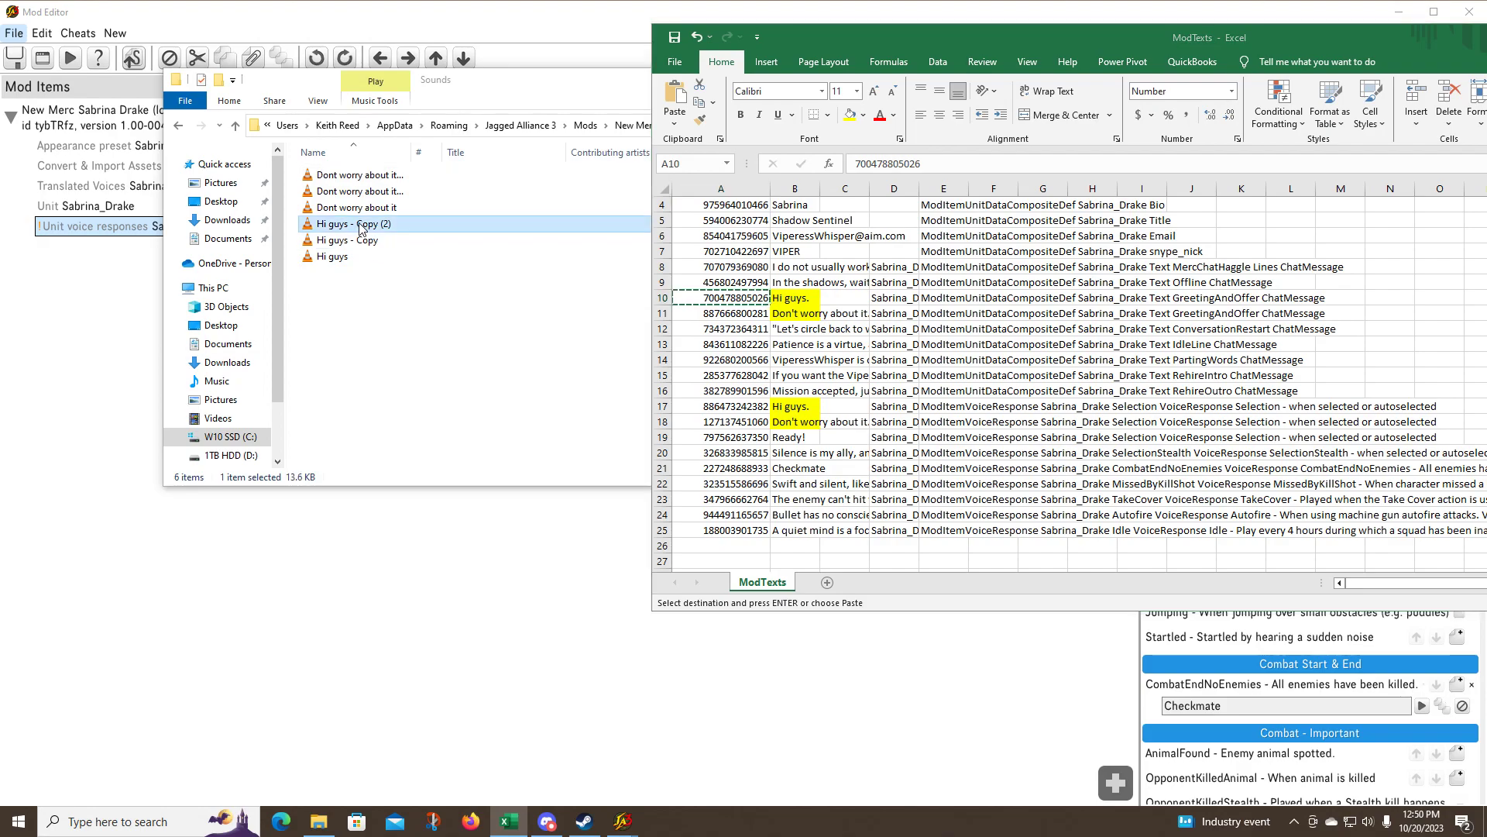
left_click(359, 224)
right_click(360, 226)
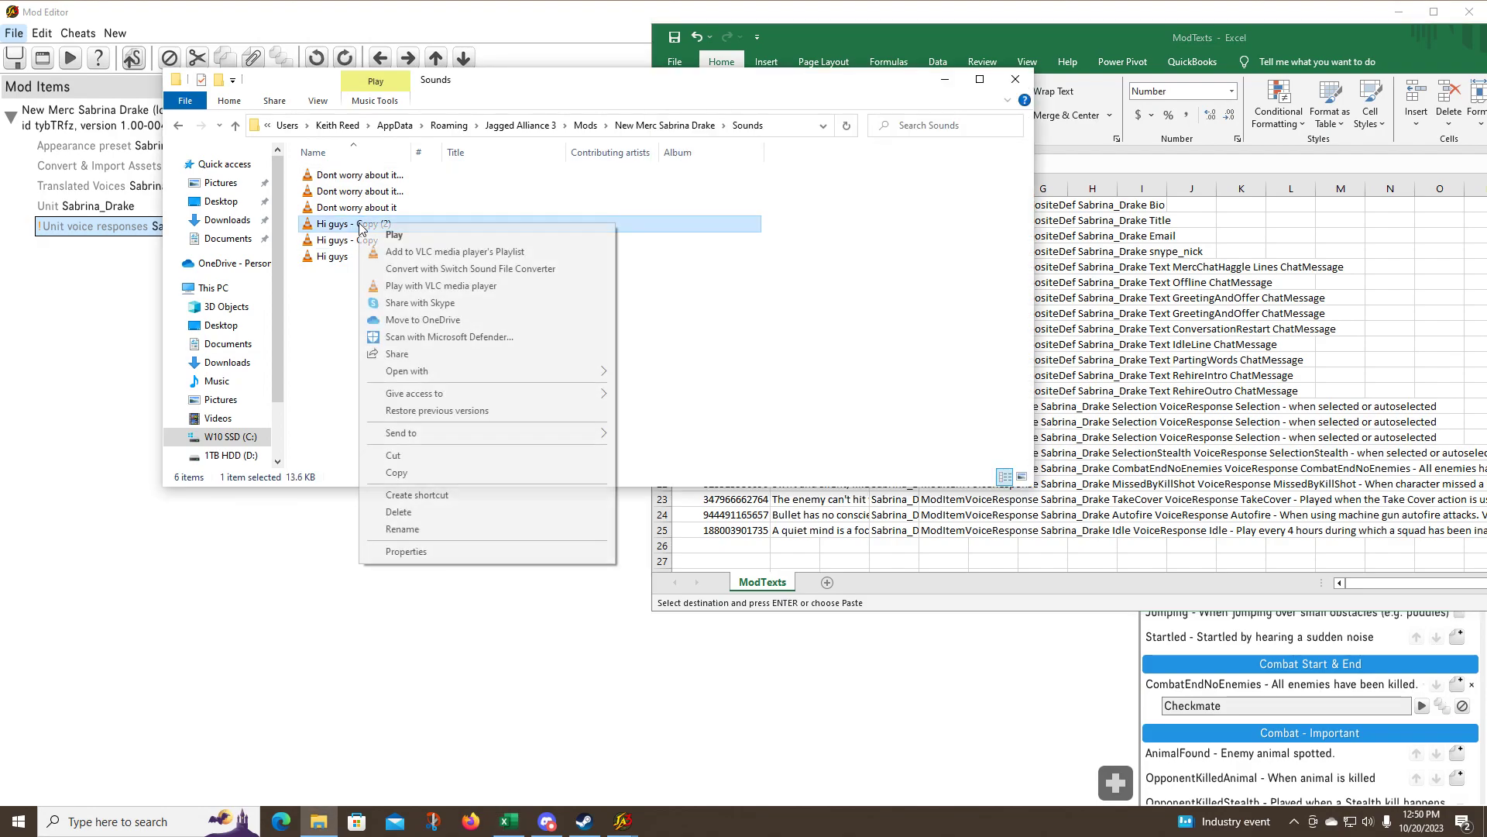
left_click(418, 529)
key("ctrl+v")
key("Return")
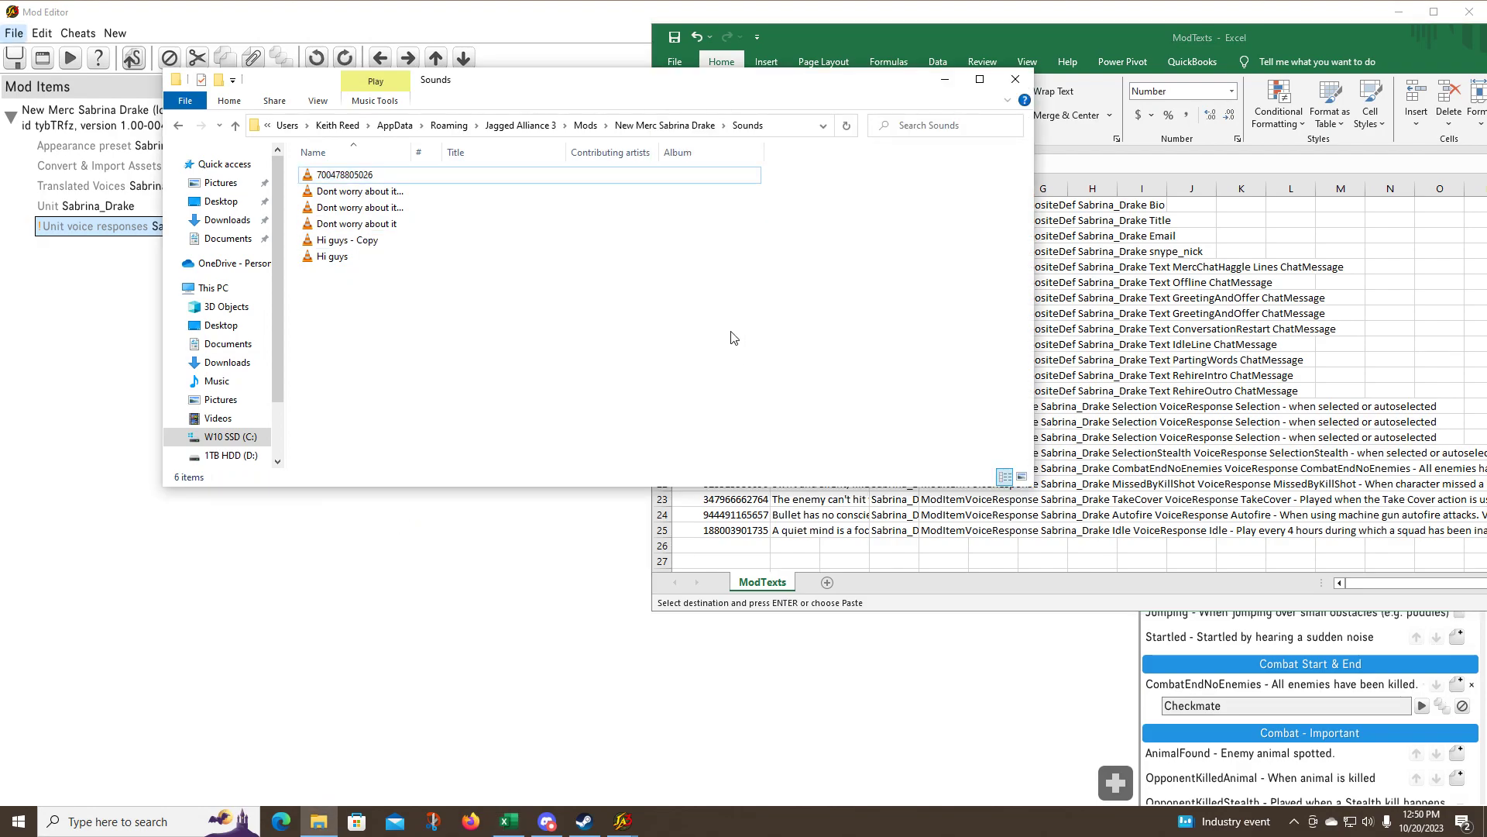
left_click(1099, 36)
left_click(786, 408)
left_click(743, 408)
right_click(734, 407)
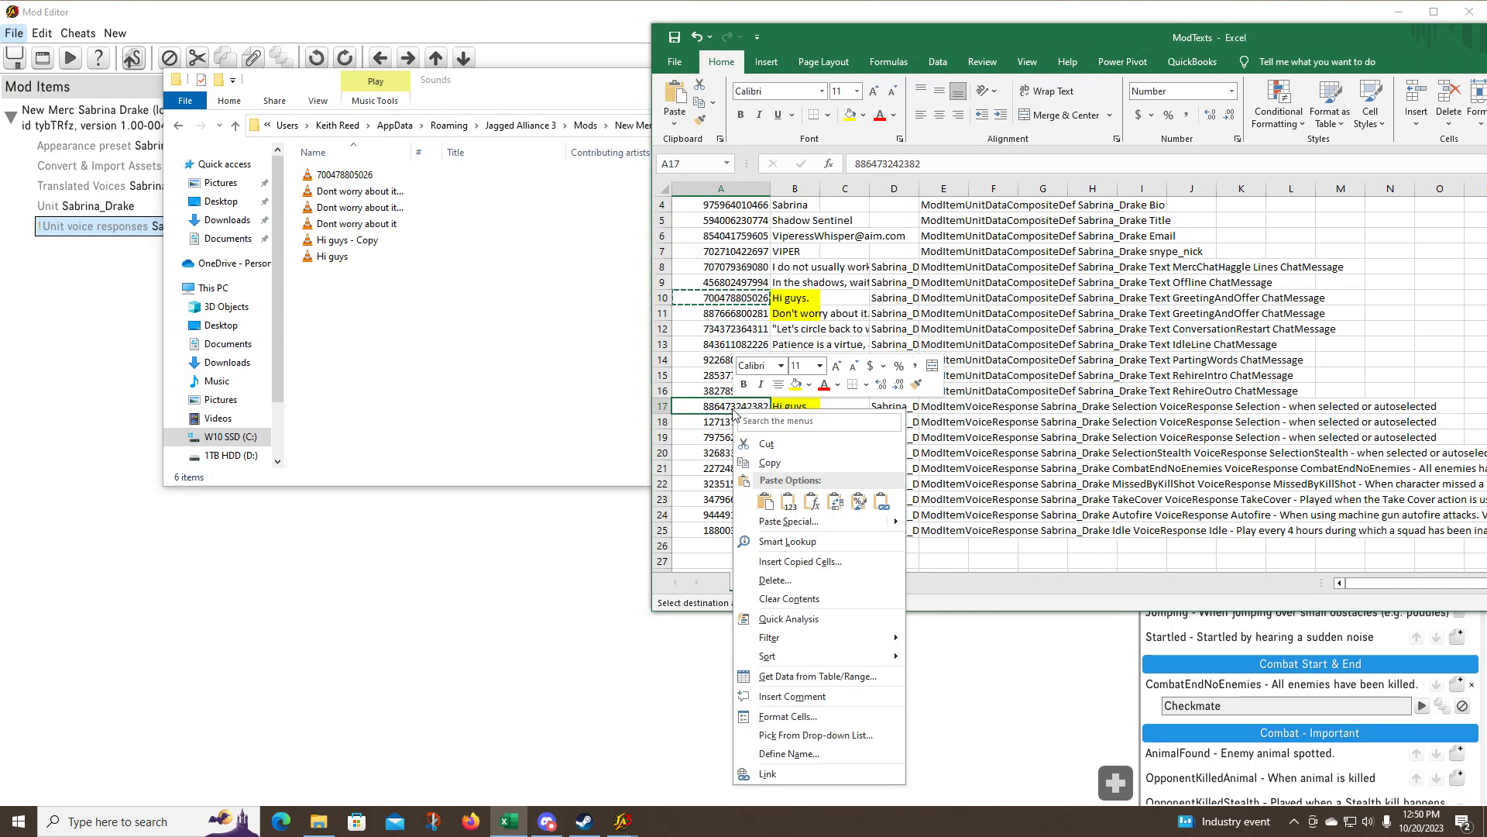
left_click(765, 462)
left_click(361, 240)
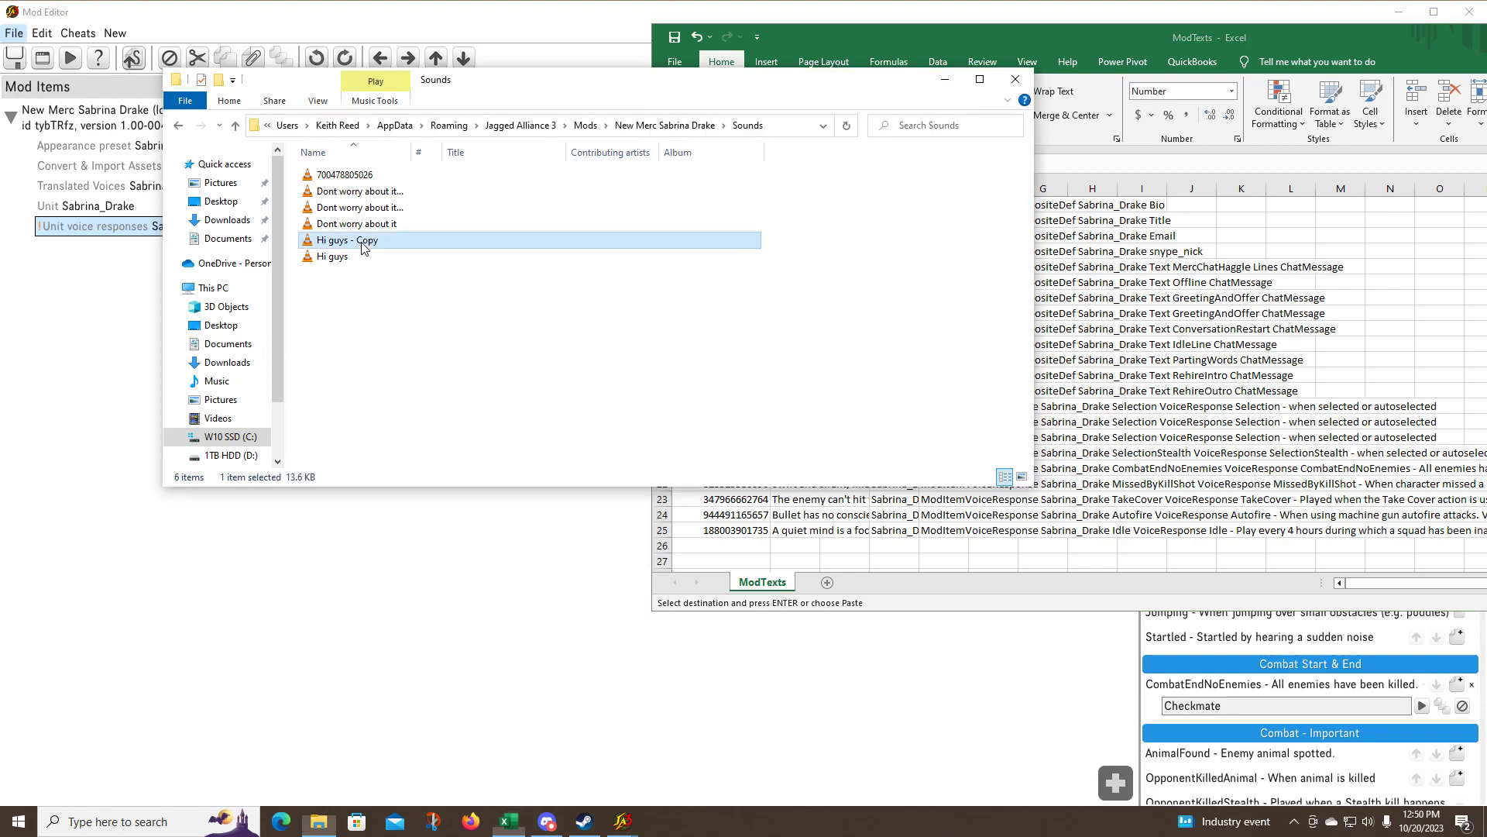
right_click(361, 240)
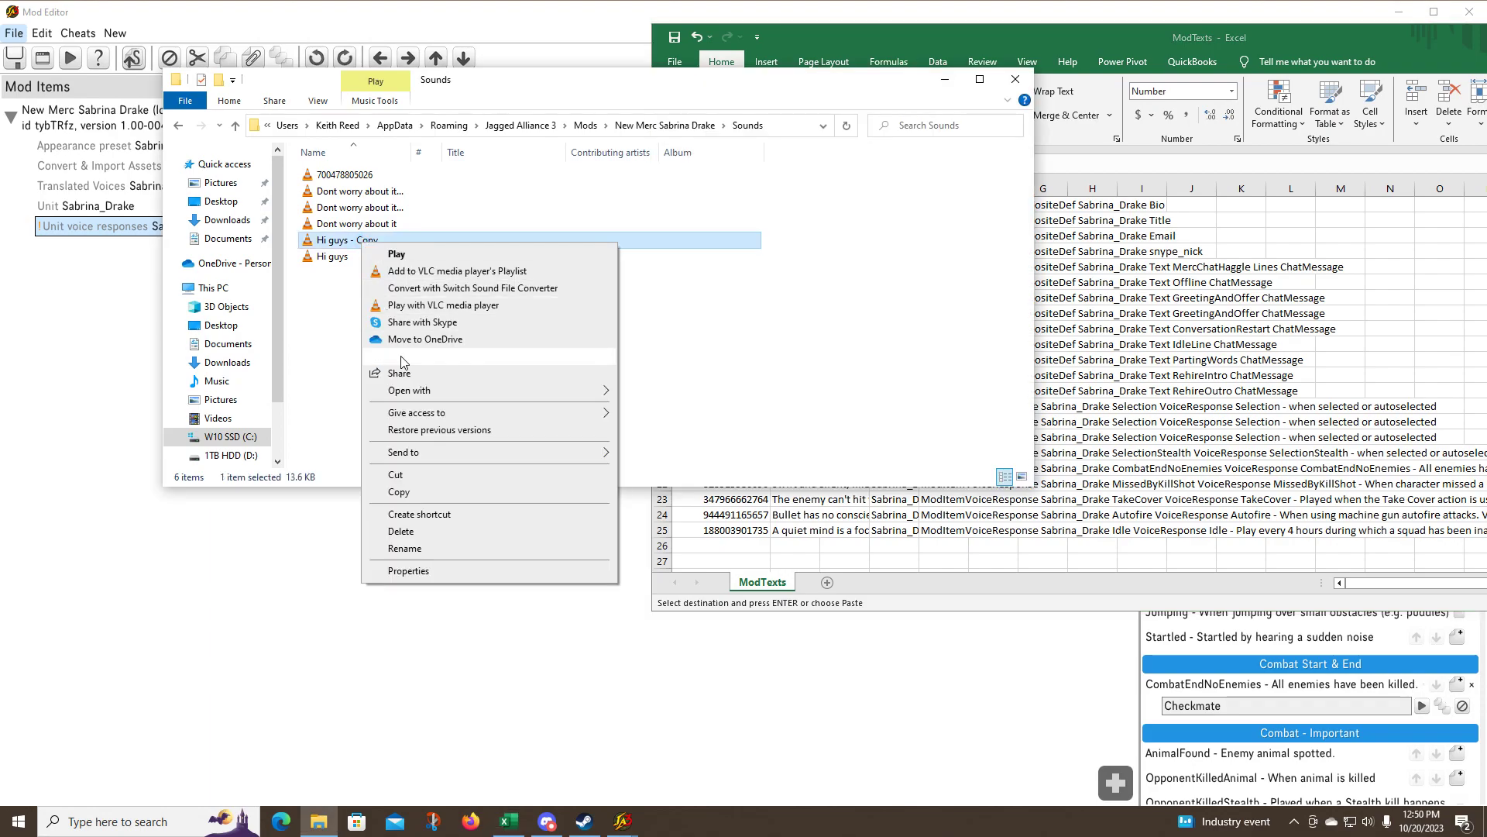
left_click(410, 548)
key("ctrl+v")
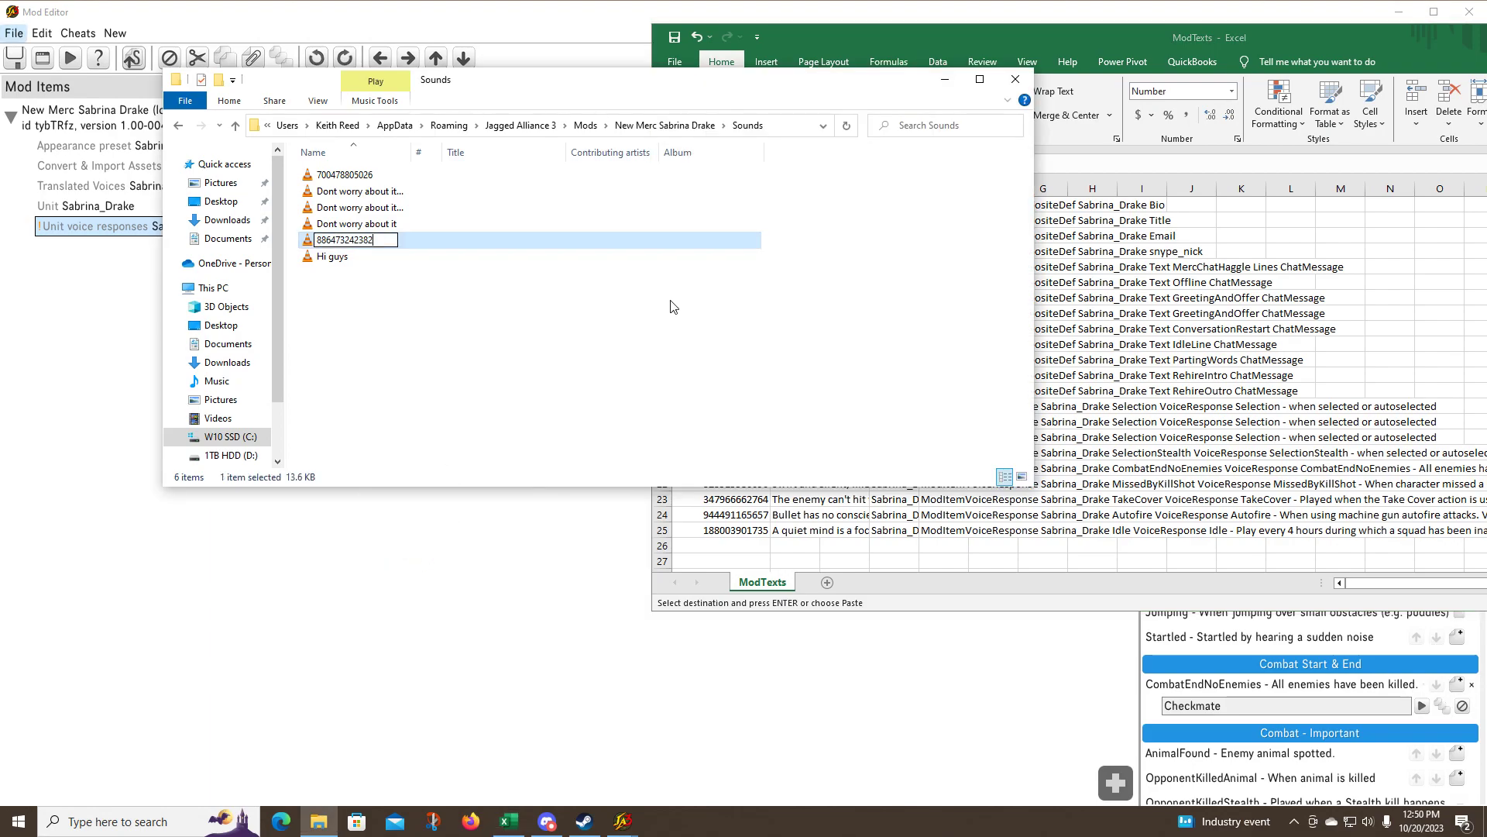
left_click(450, 397)
left_click(1107, 39)
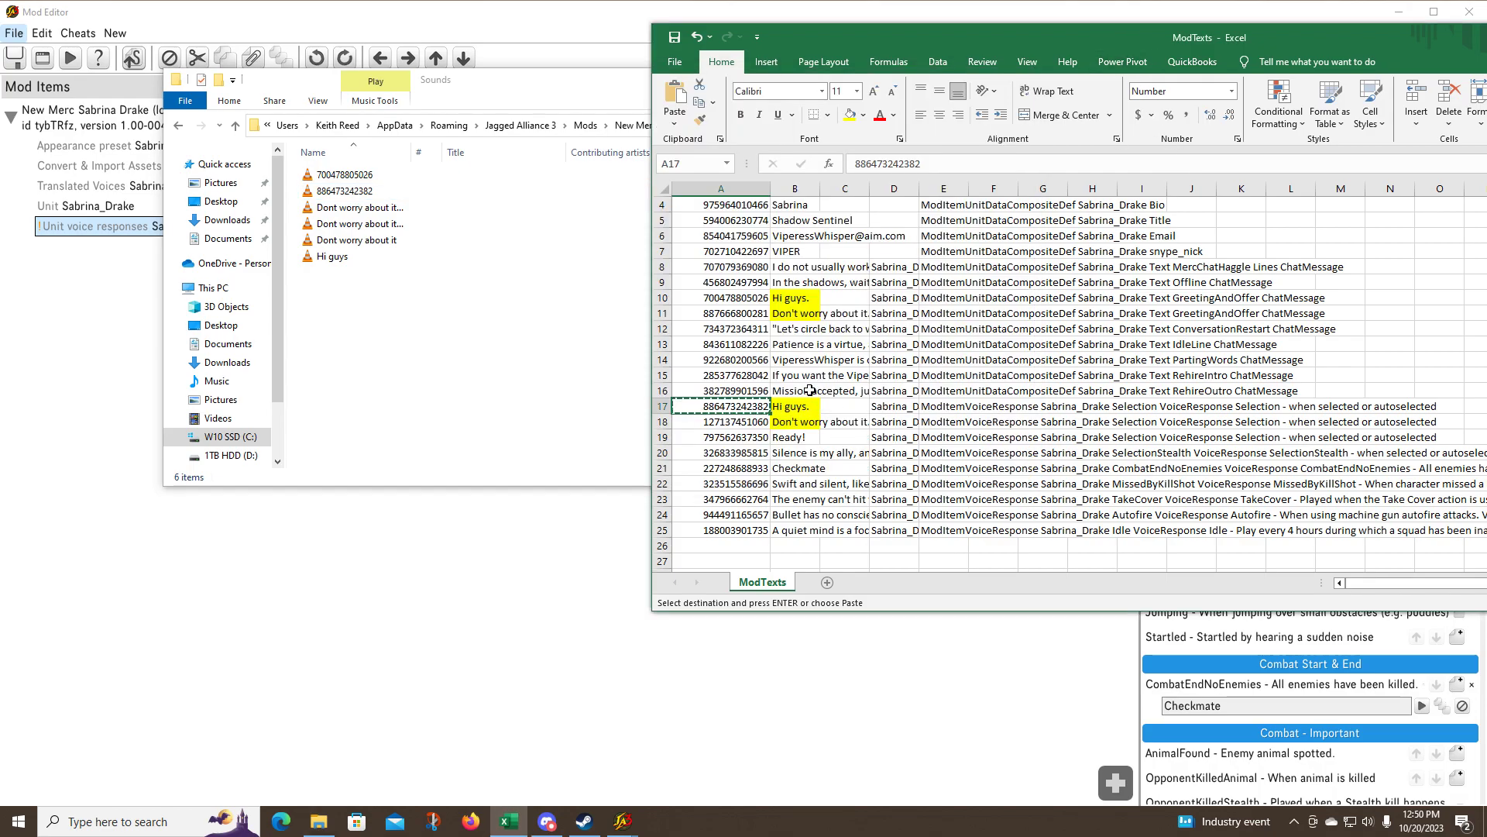
left_click(735, 312)
right_click(735, 312)
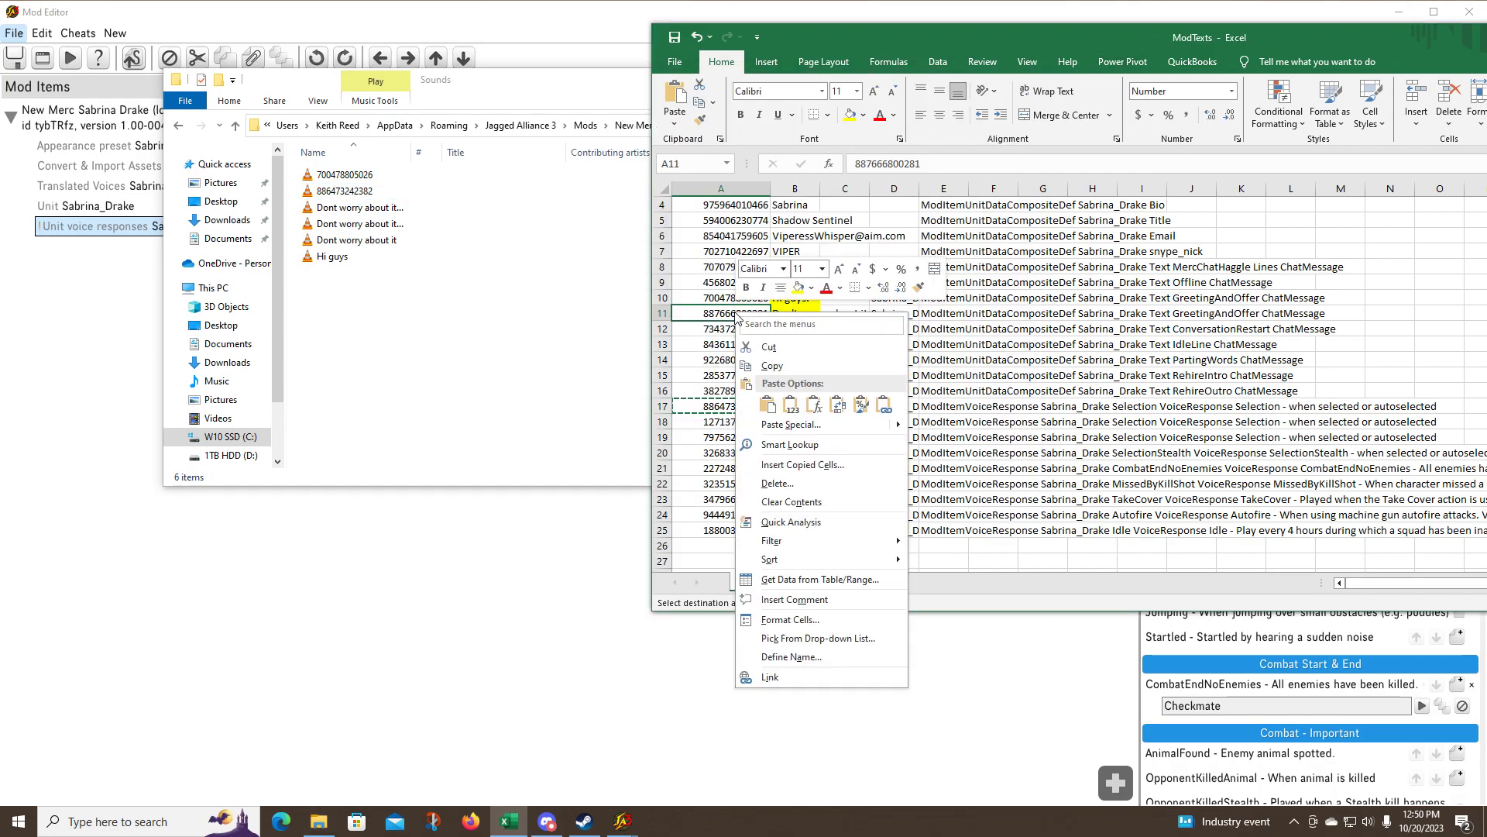
left_click(775, 346)
left_click(511, 326)
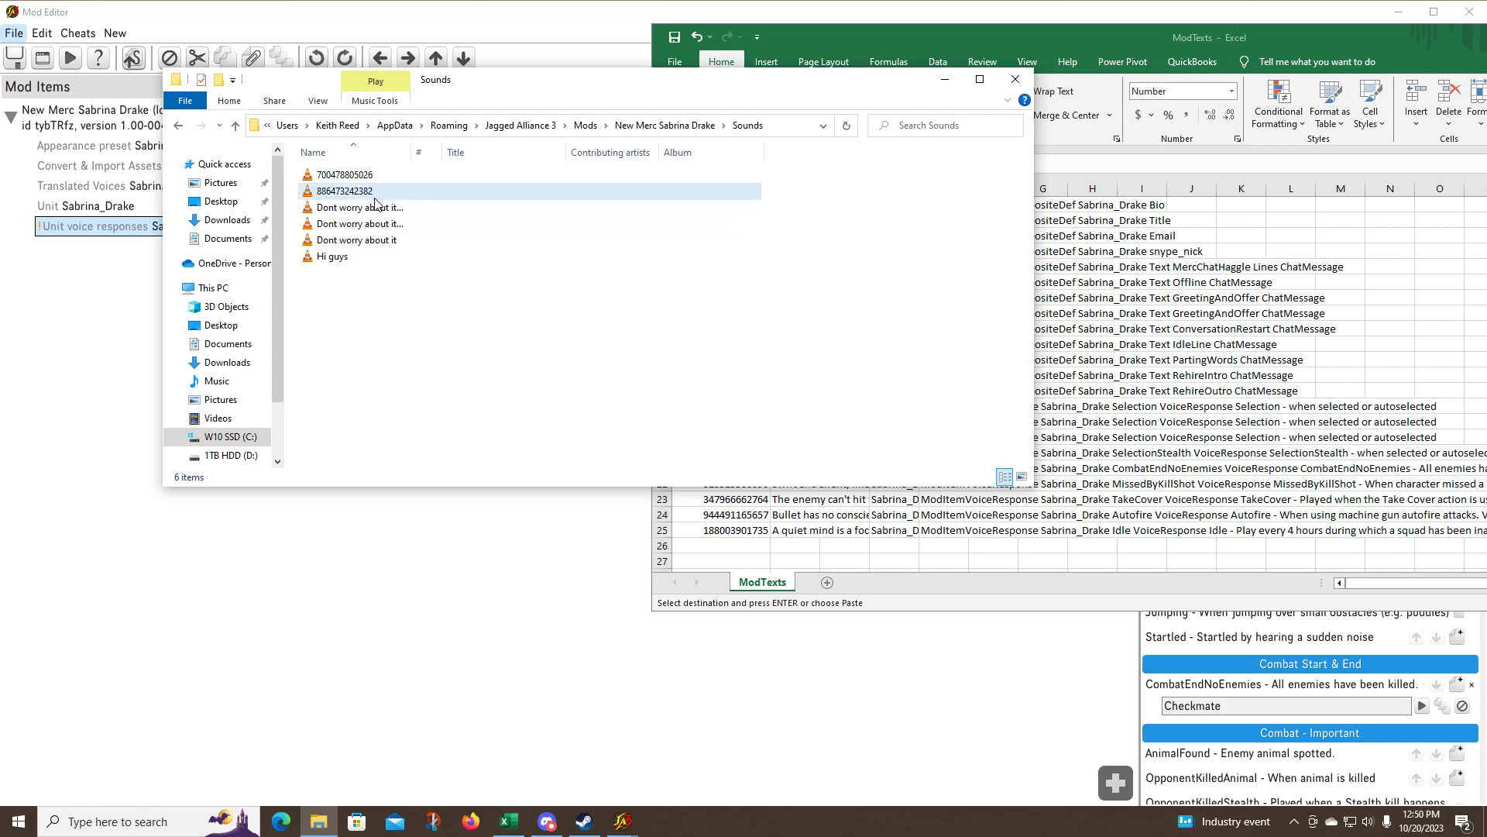
left_click(375, 207)
right_click(375, 207)
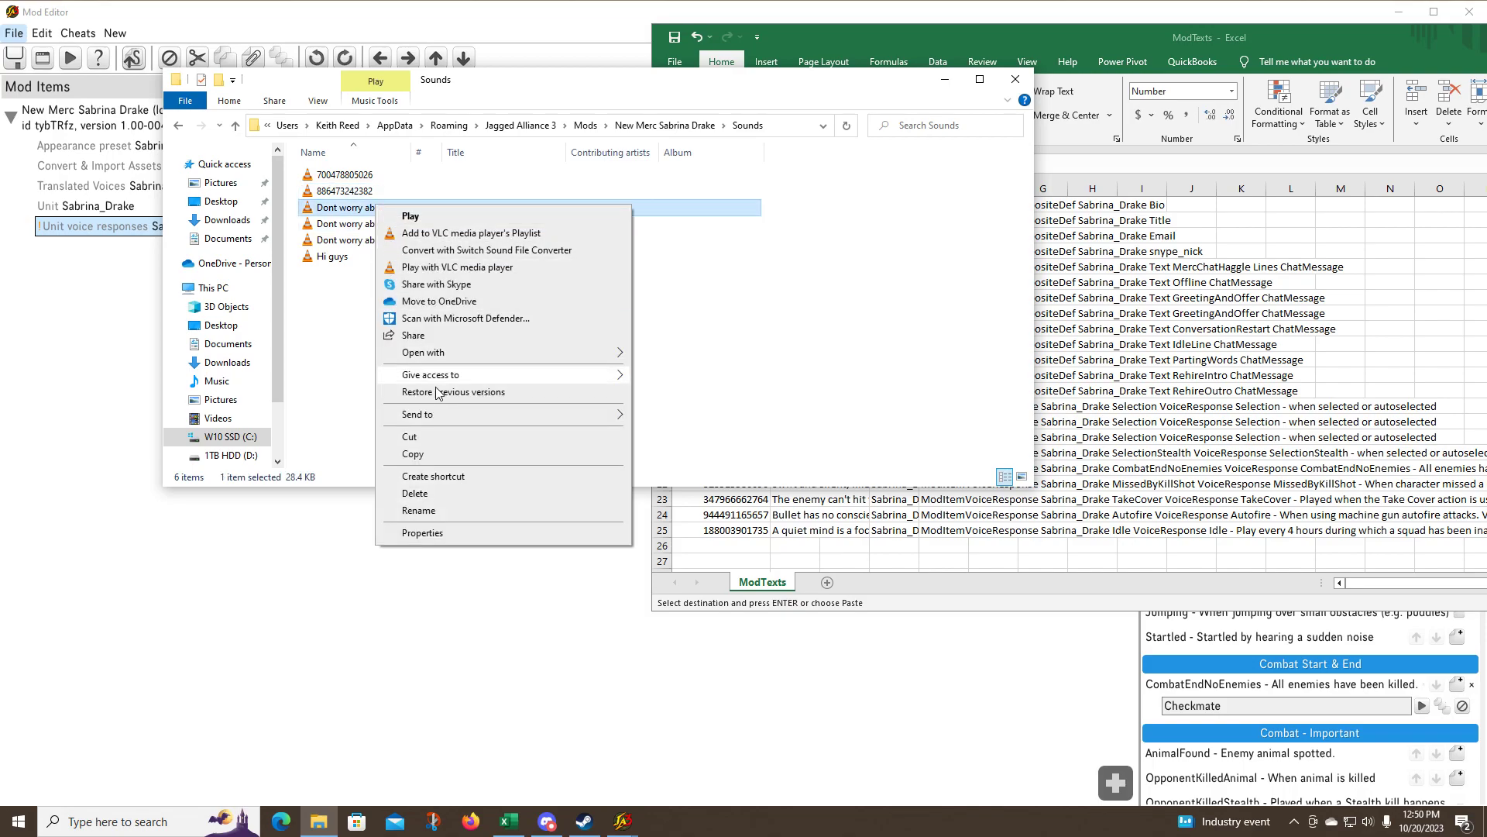
left_click(431, 517)
key("ctrl+v")
key("Return")
left_click(1103, 70)
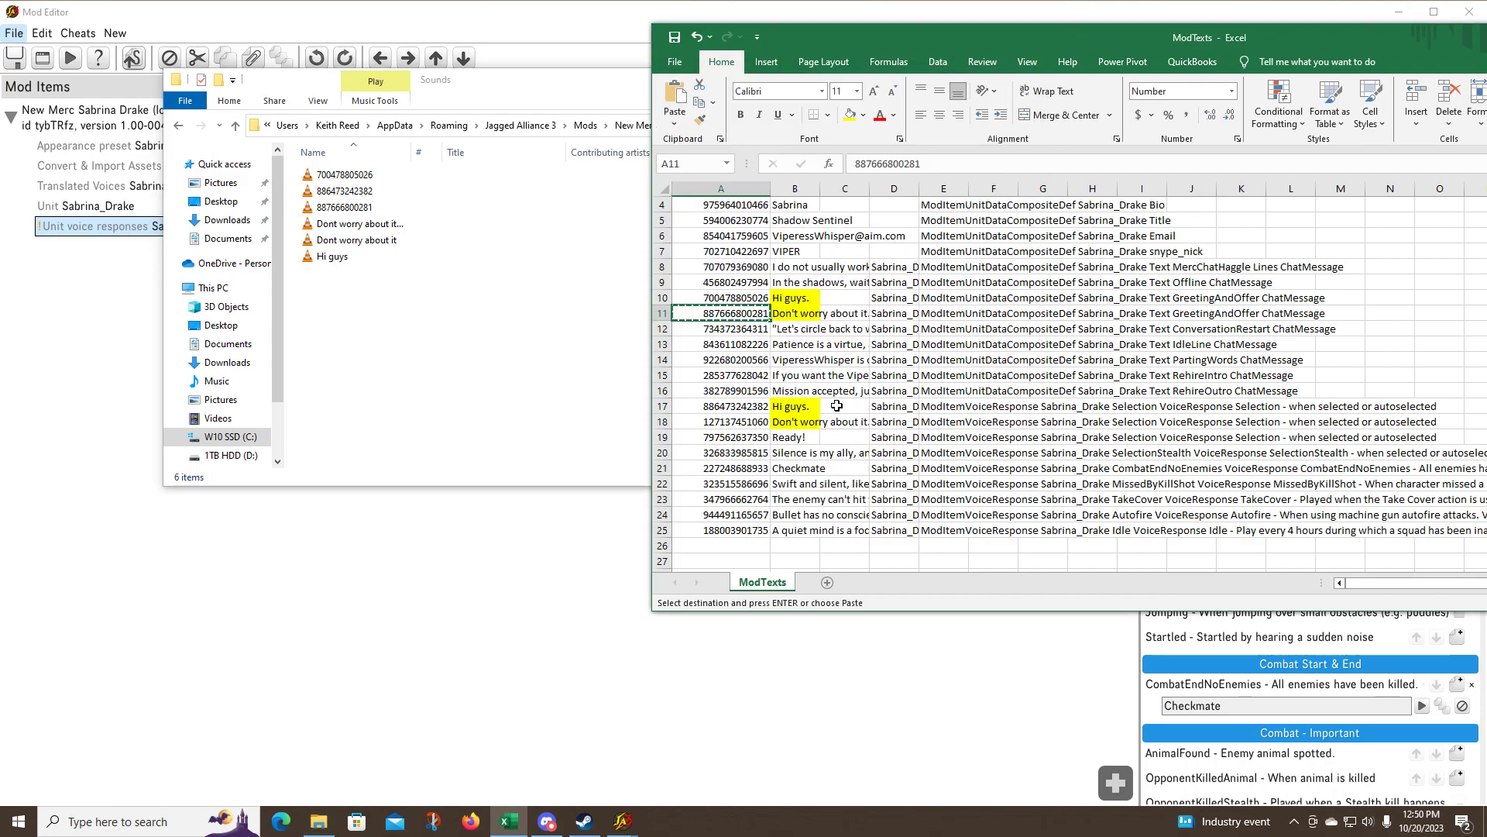
left_click(732, 421)
right_click(732, 421)
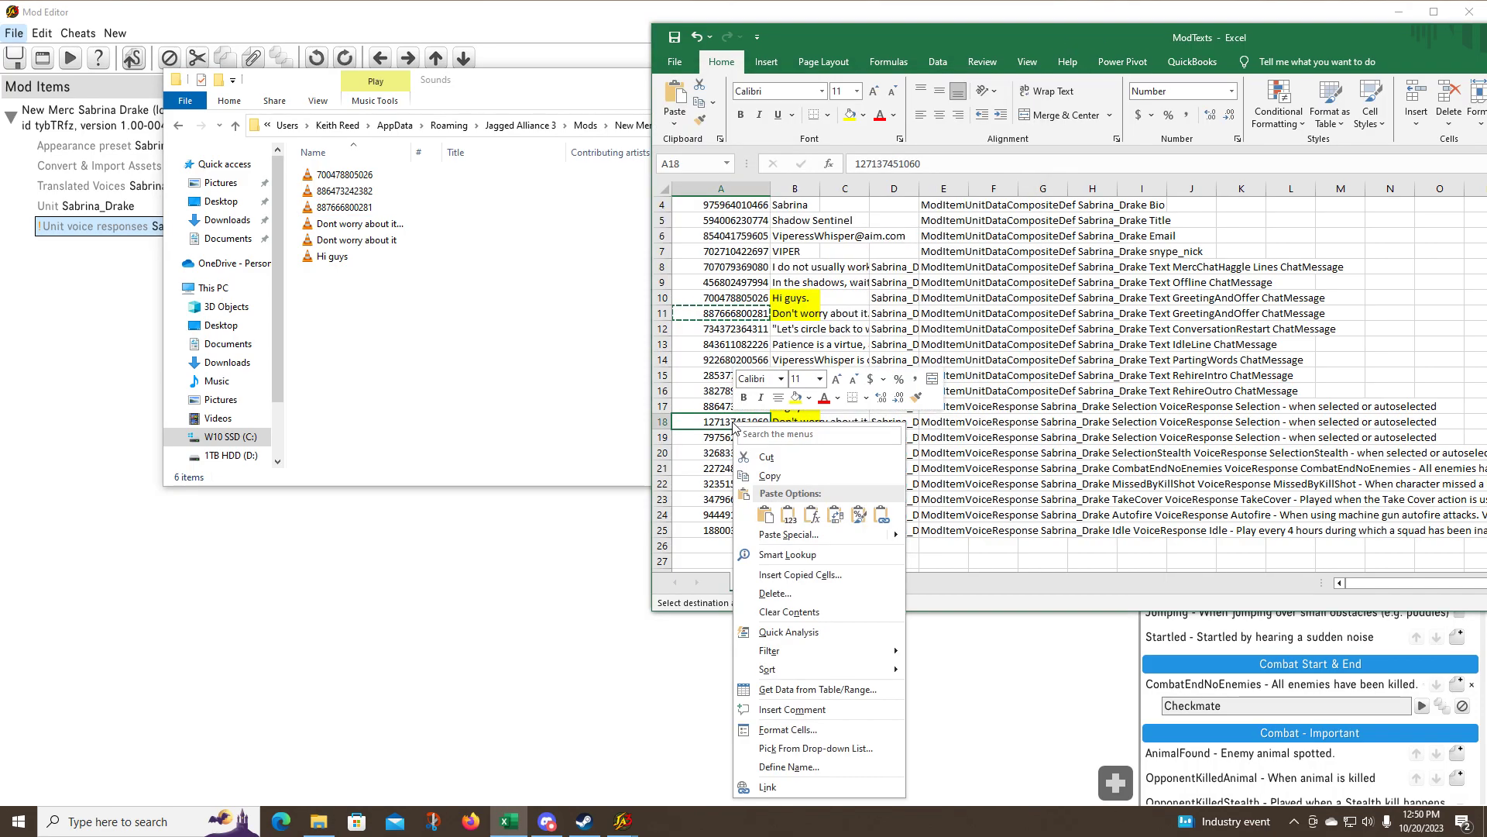
left_click(771, 474)
left_click(410, 269)
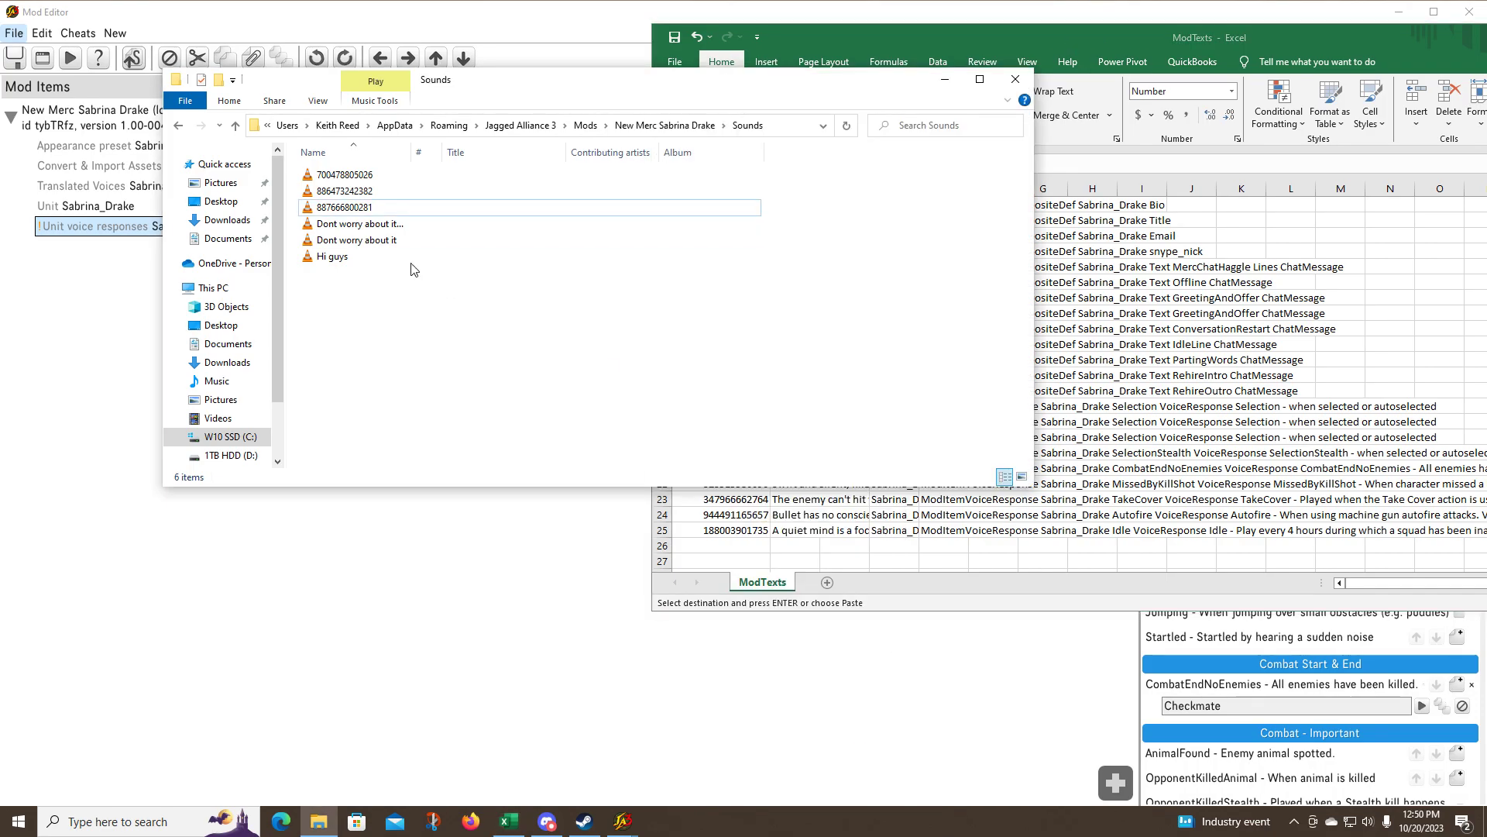
right_click(376, 225)
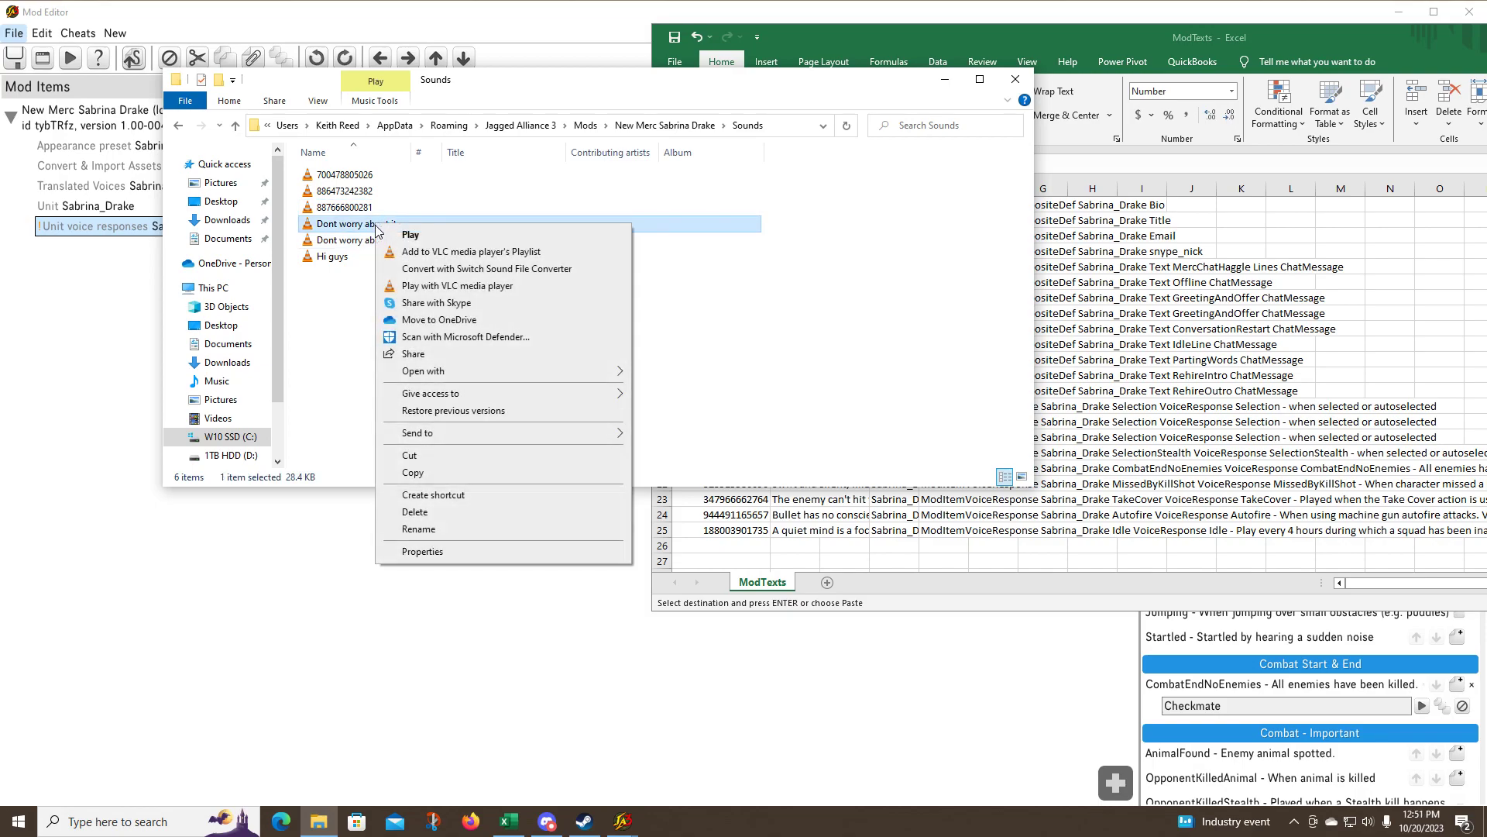
left_click(418, 528)
key("ctrl+v")
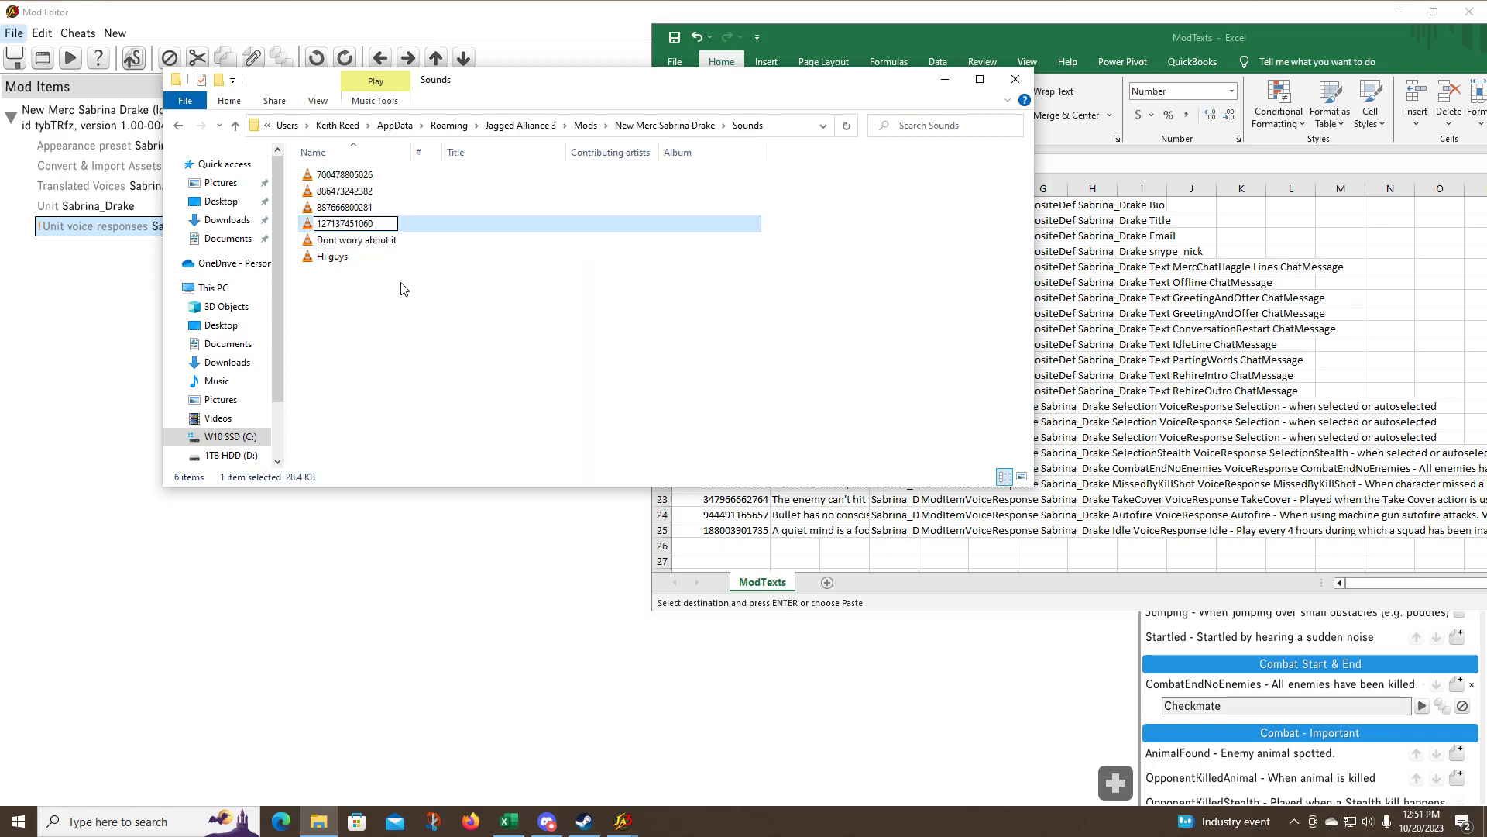
key("Return")
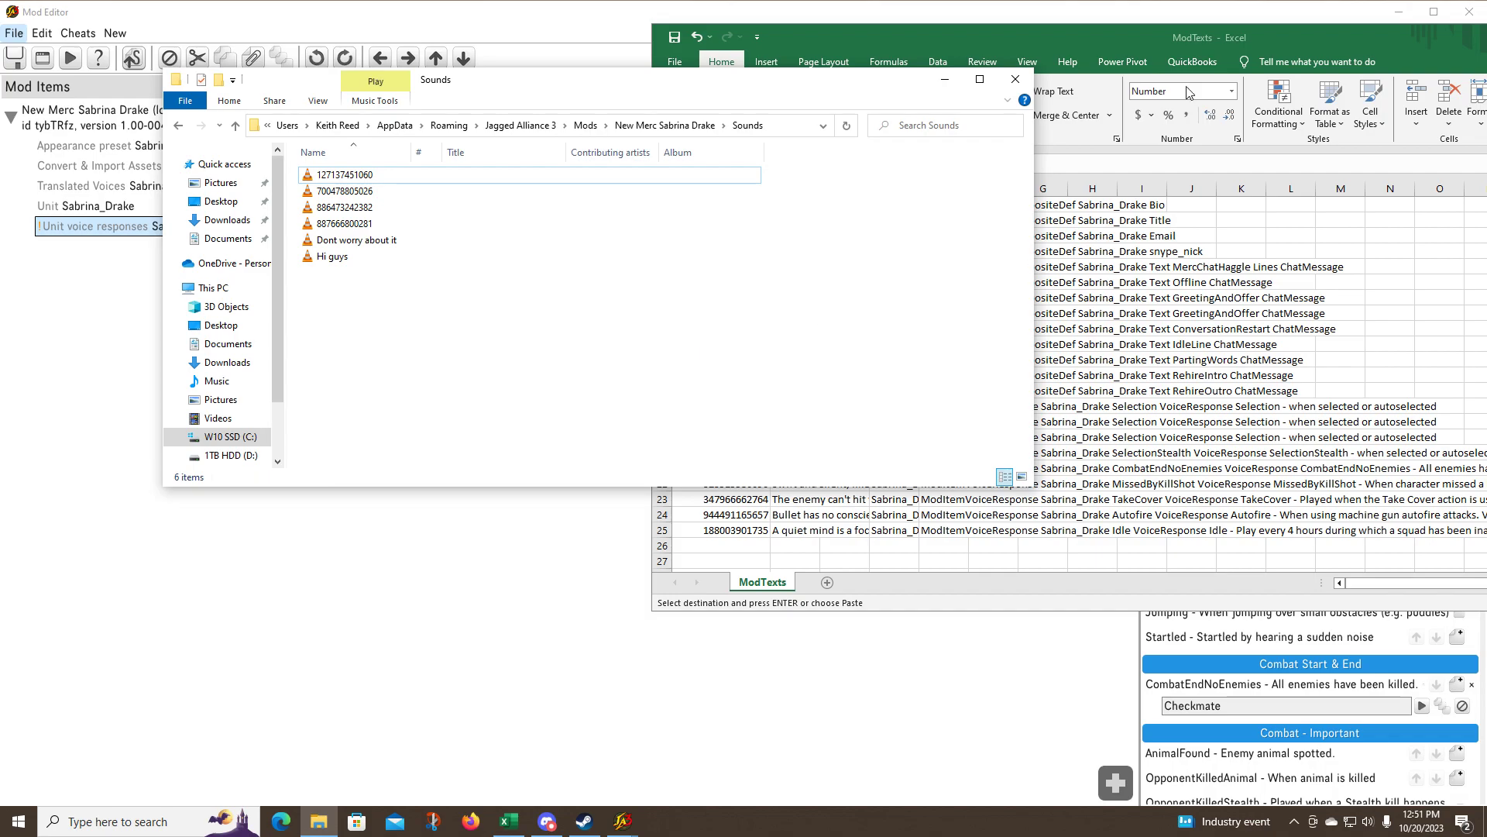
left_click(1076, 31)
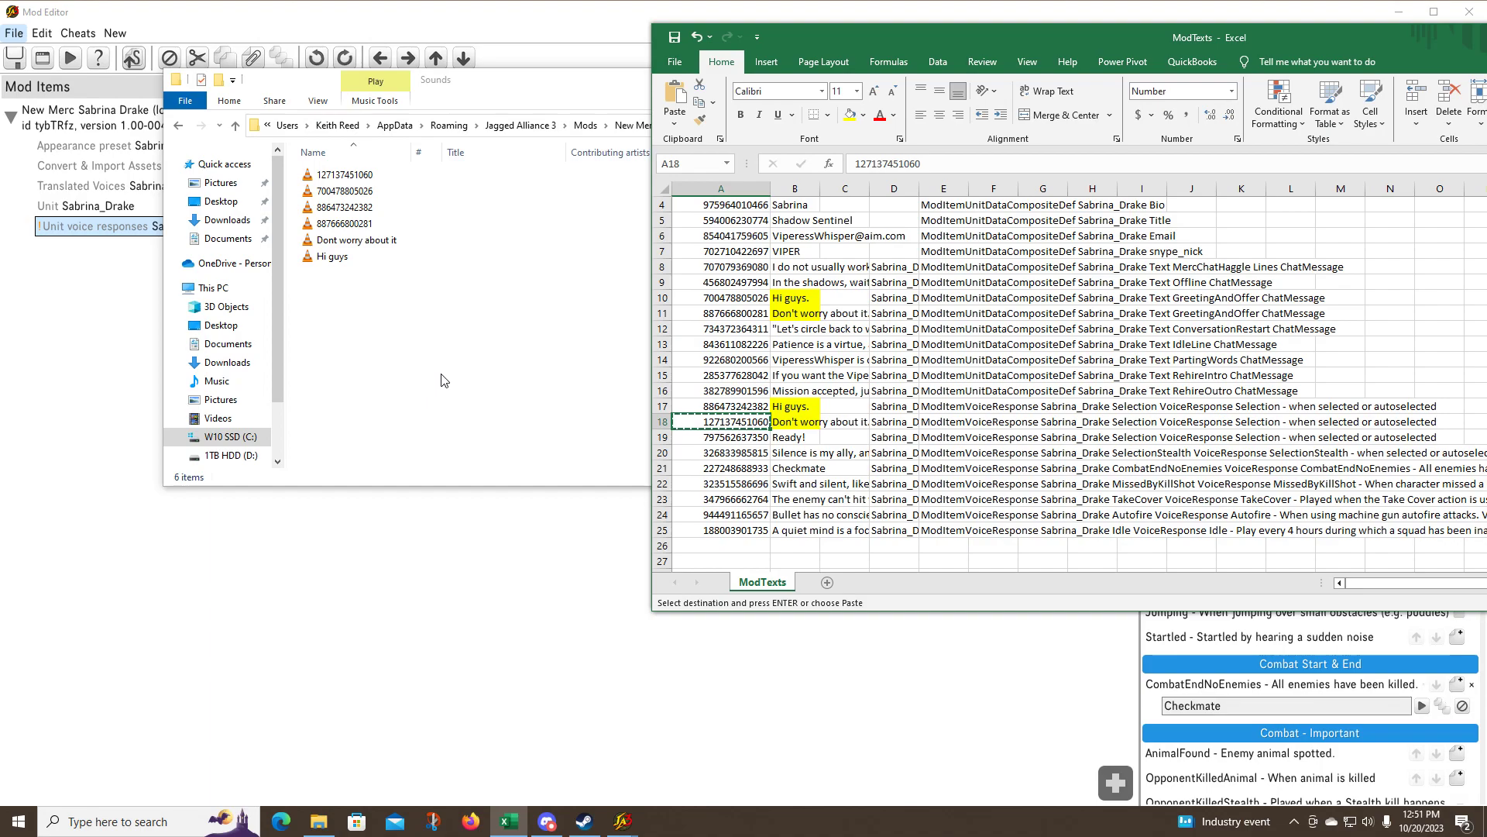
left_click(457, 287)
left_click(341, 241)
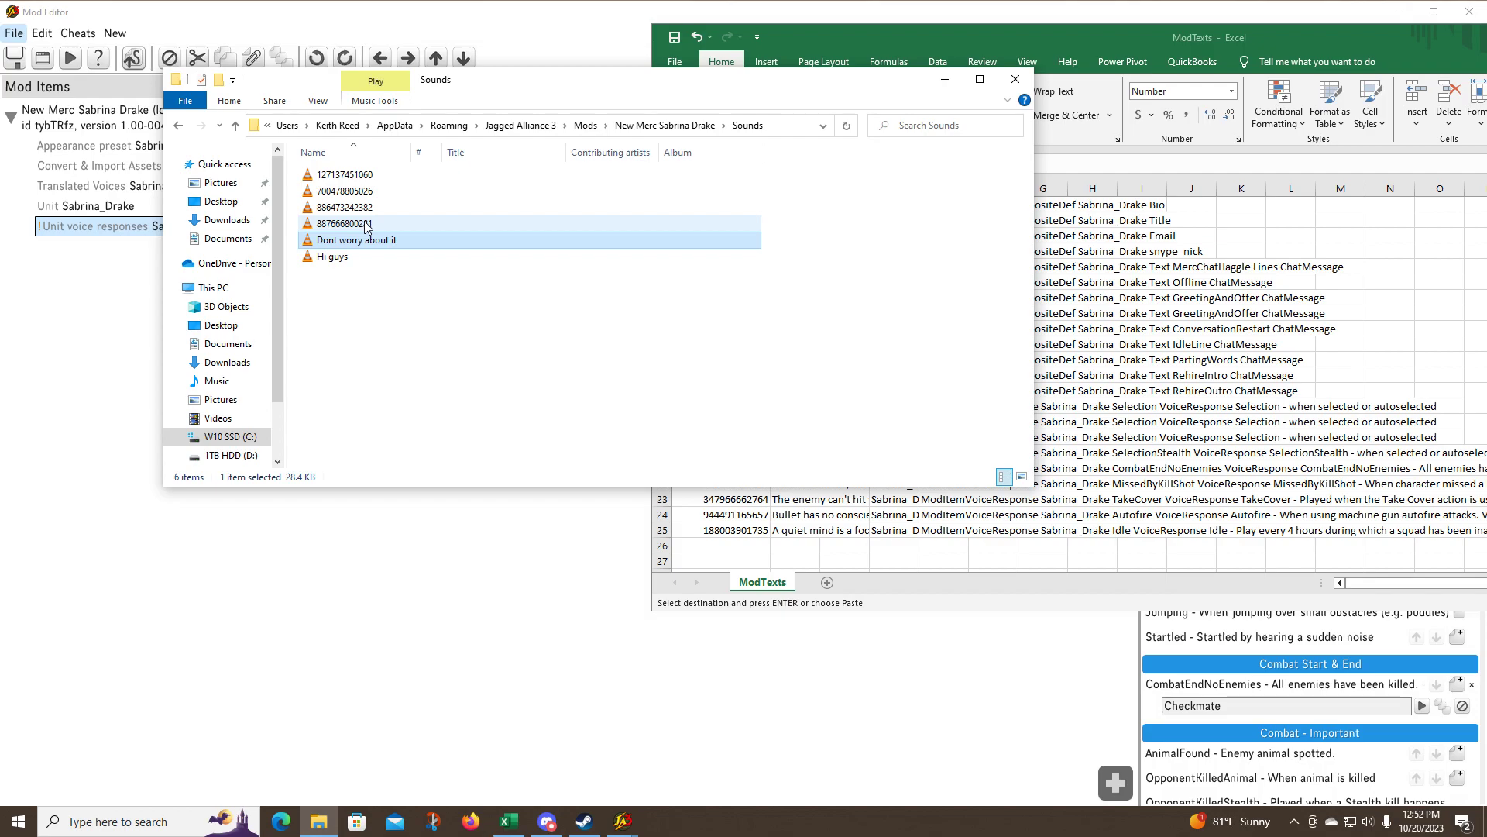
Close the Sounds folder and the ModTexts workbook, discarding the workbook's changes
left_click(1016, 81)
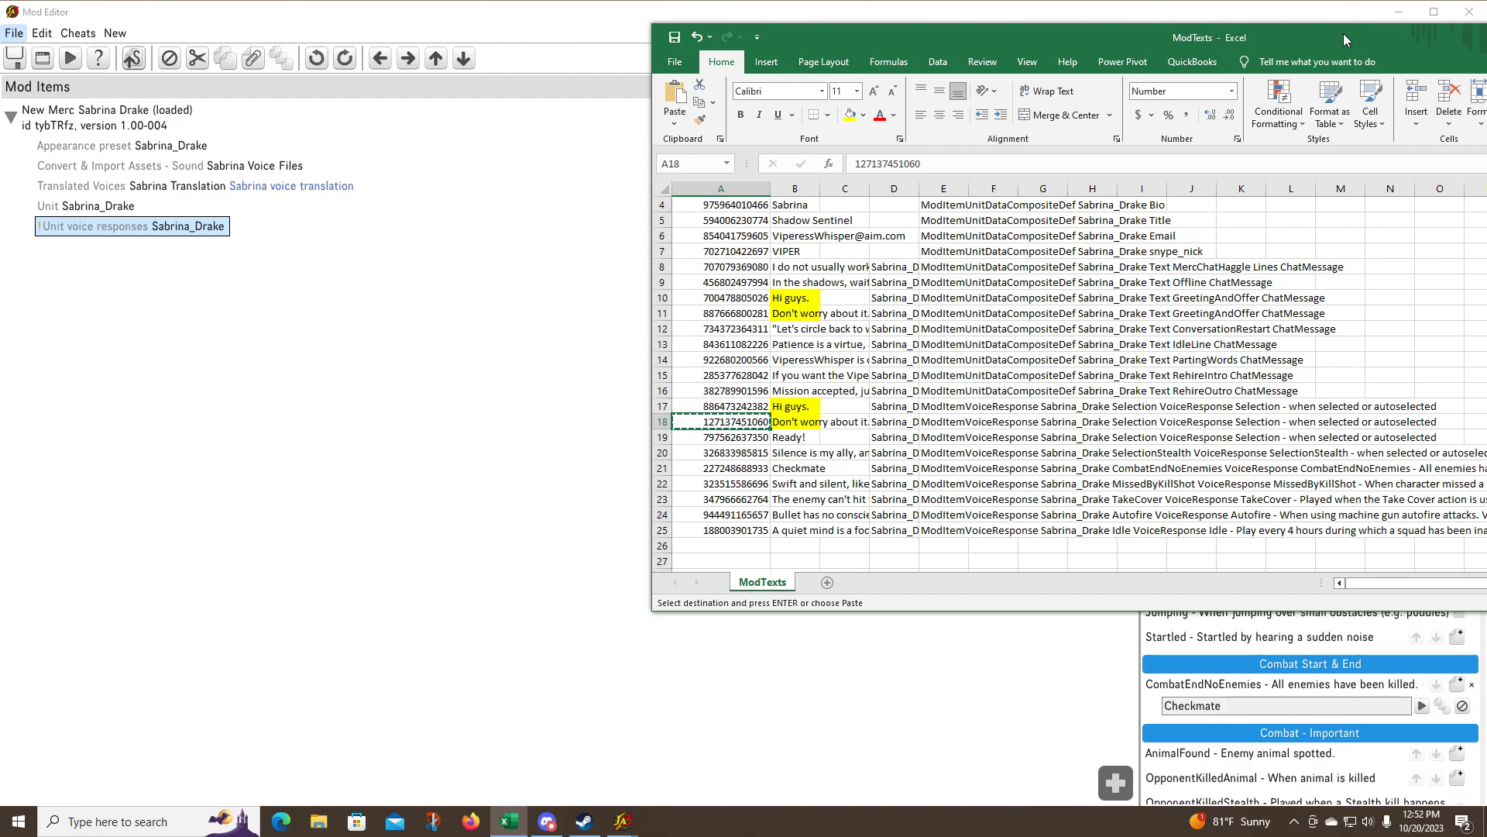
left_click_drag(1345, 34, 825, 155)
left_click(1088, 150)
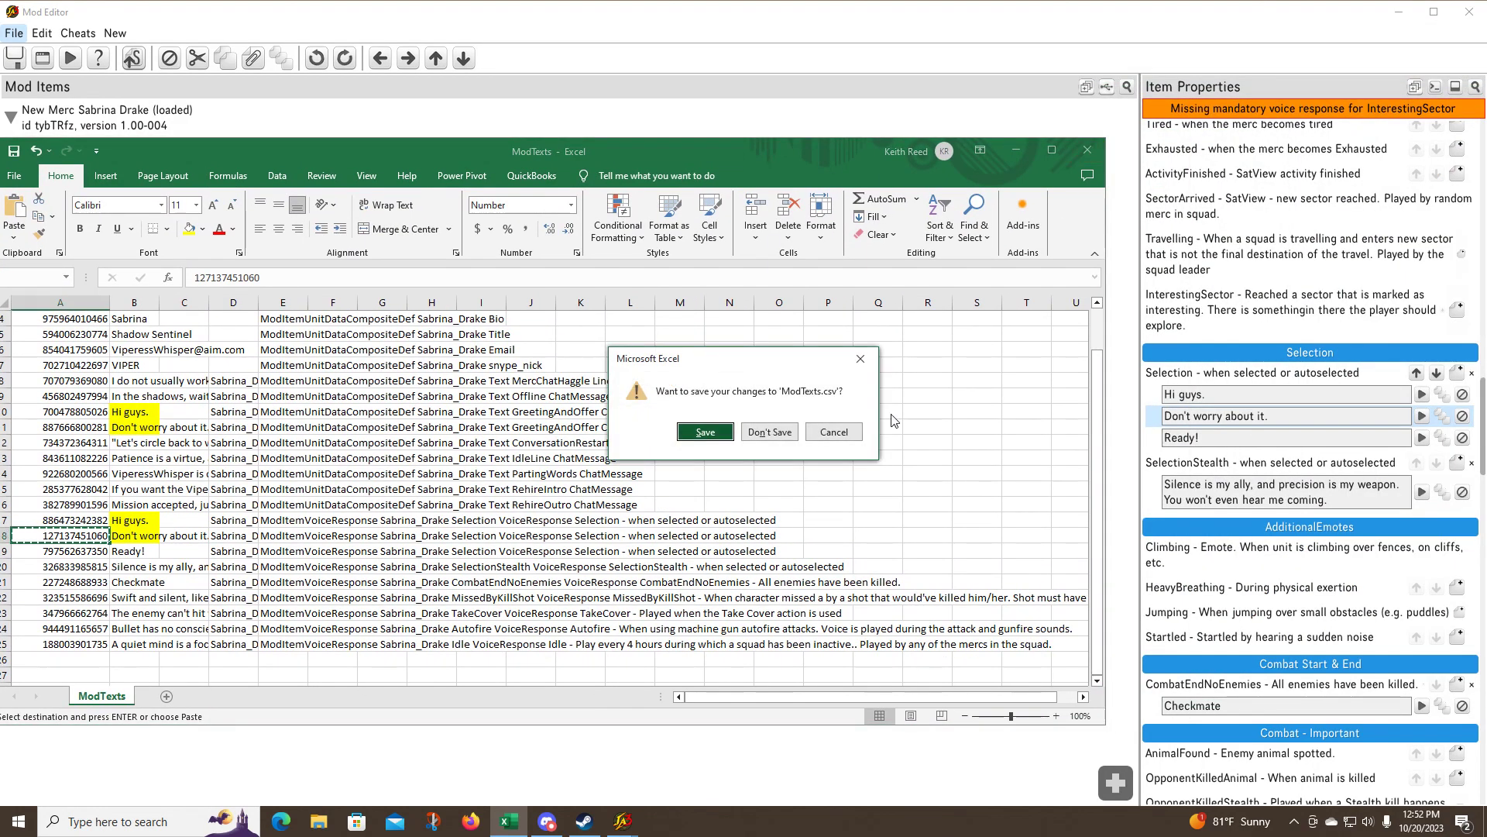
left_click(769, 432)
Save the mod and close both the Mod Editor and the Mods Manager
left_click(14, 60)
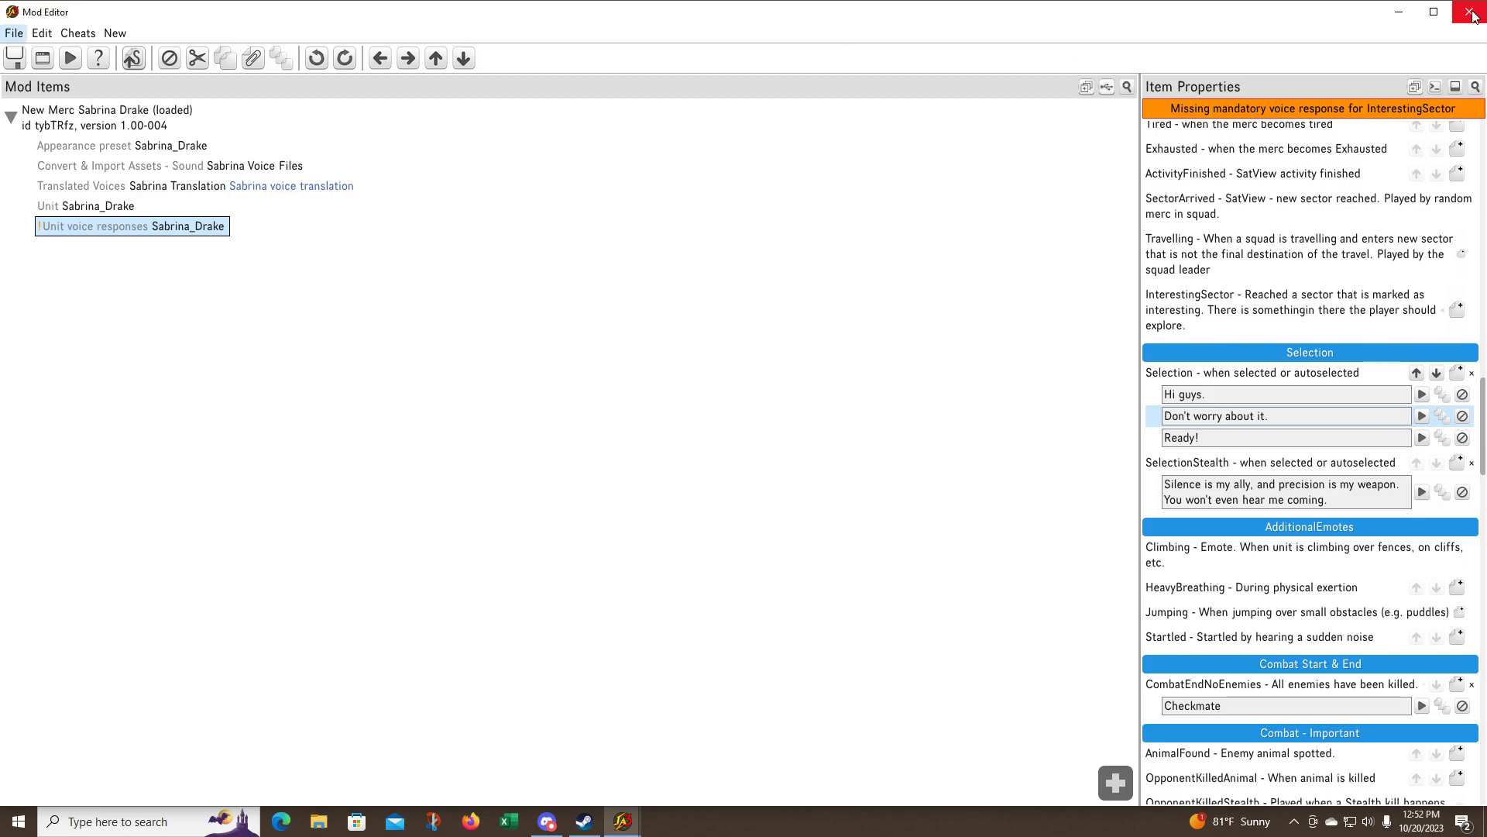
left_click(1470, 11)
key("alt+F4")
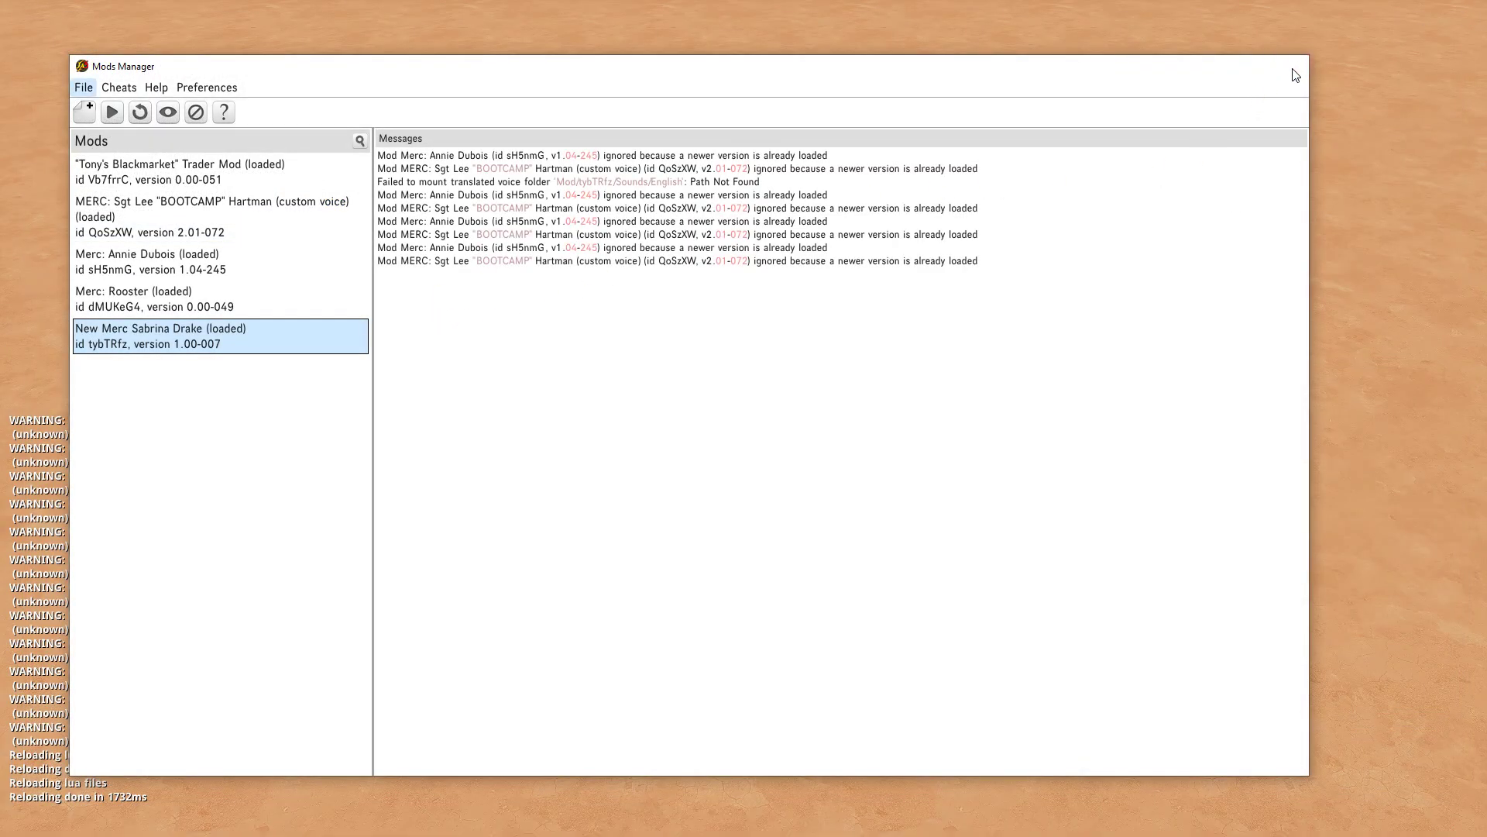
key("Escape")
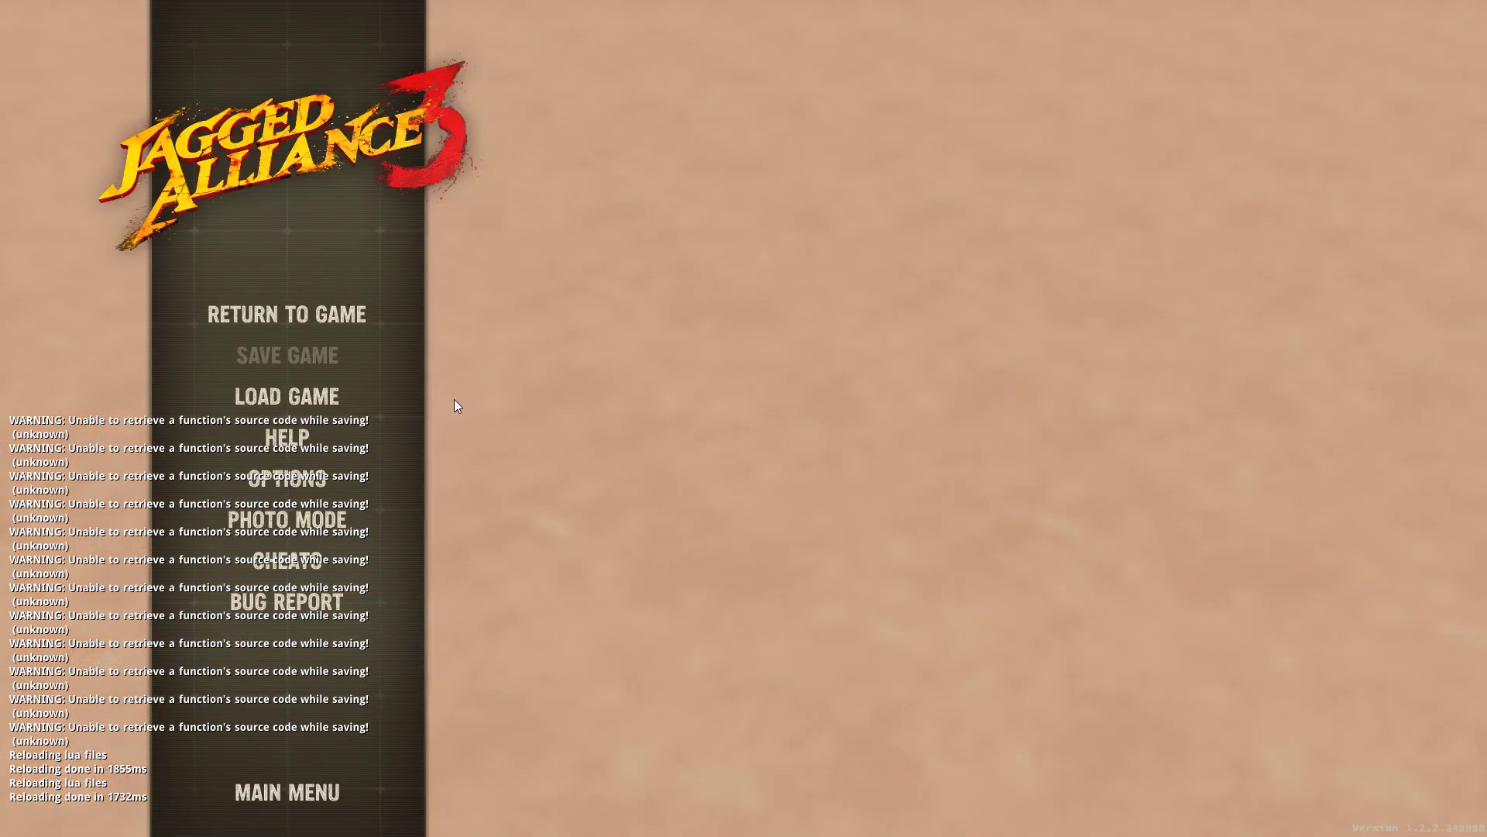
Return to the main menu of Jagged Alliance 3 and quit the game
left_click(322, 802)
left_click(673, 455)
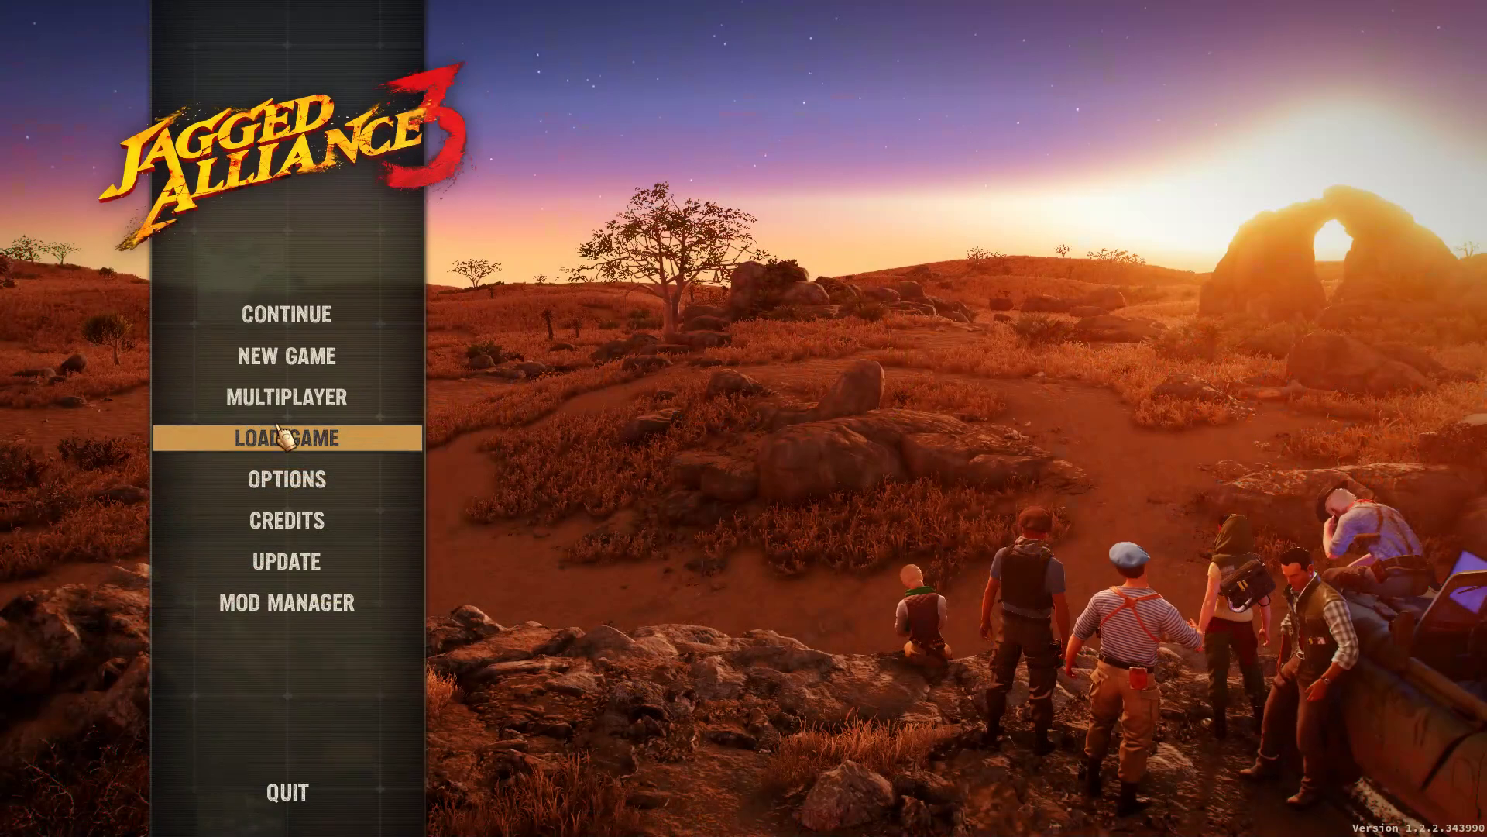
left_click(300, 794)
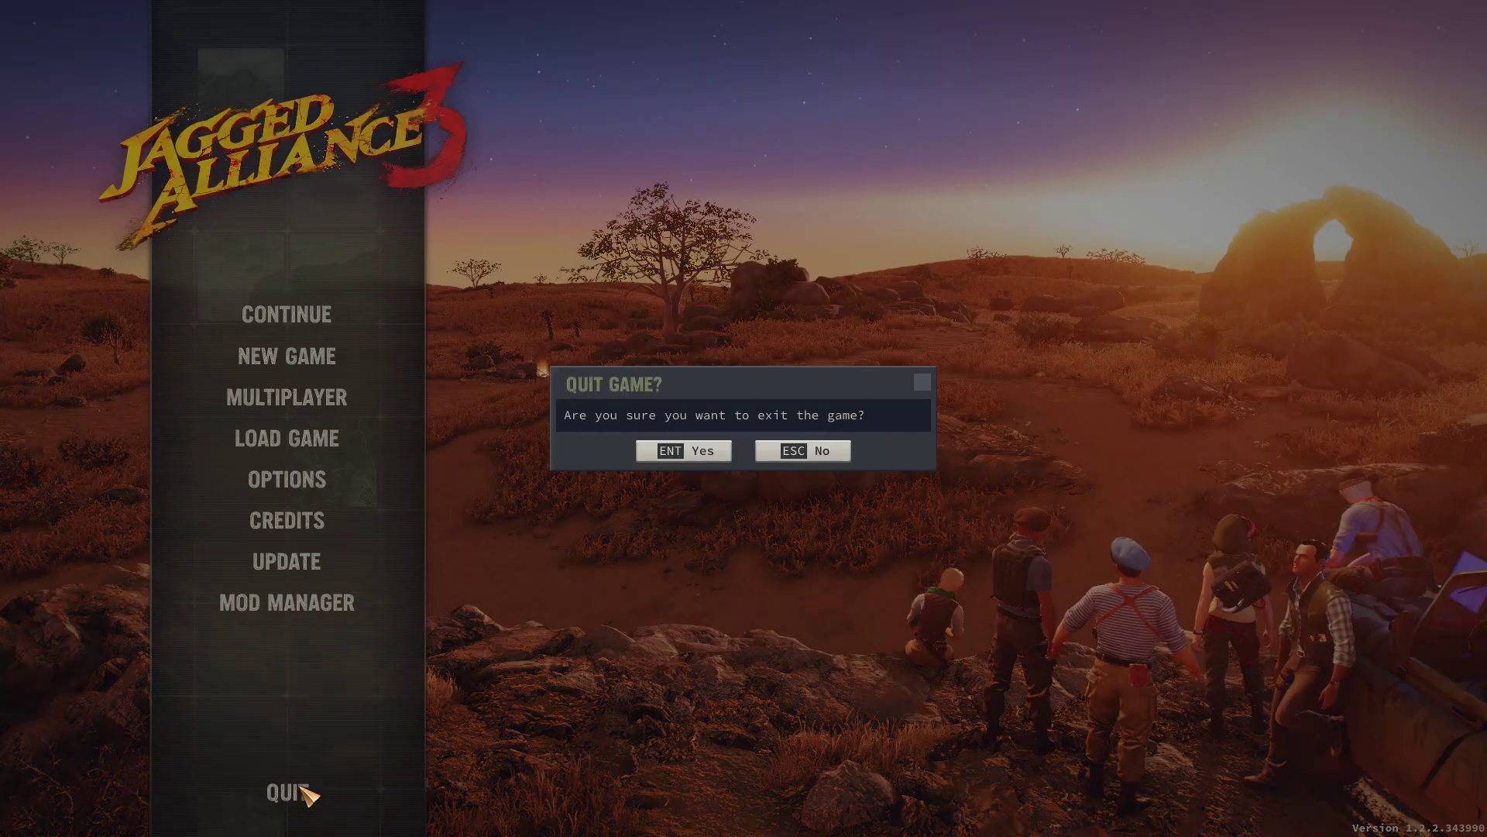
left_click(711, 460)
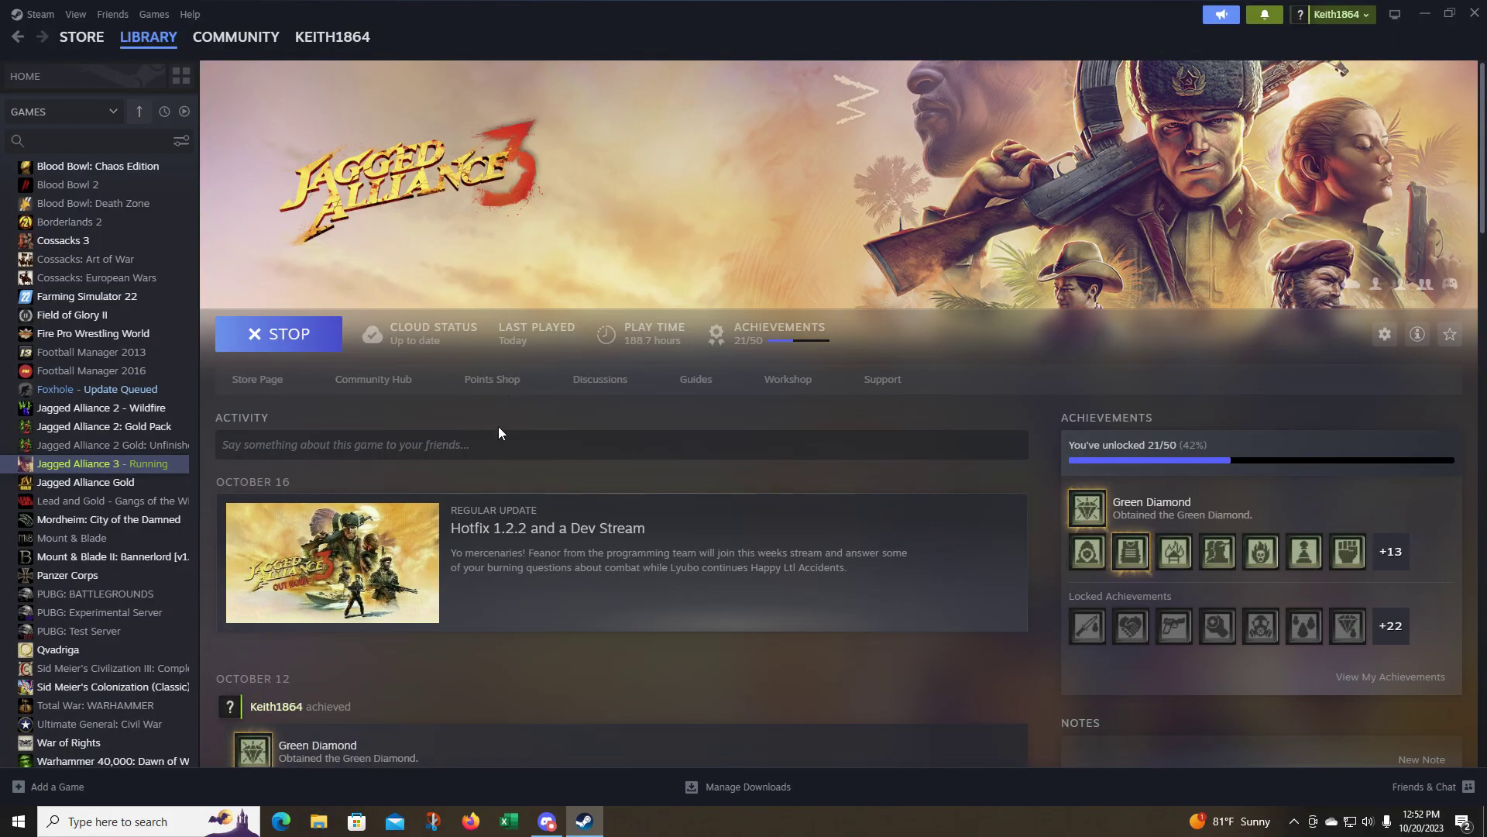
Relaunch Jagged Alliance 3 from Steam and open its mod editor, closing the extra window that covers it
left_click(252, 341)
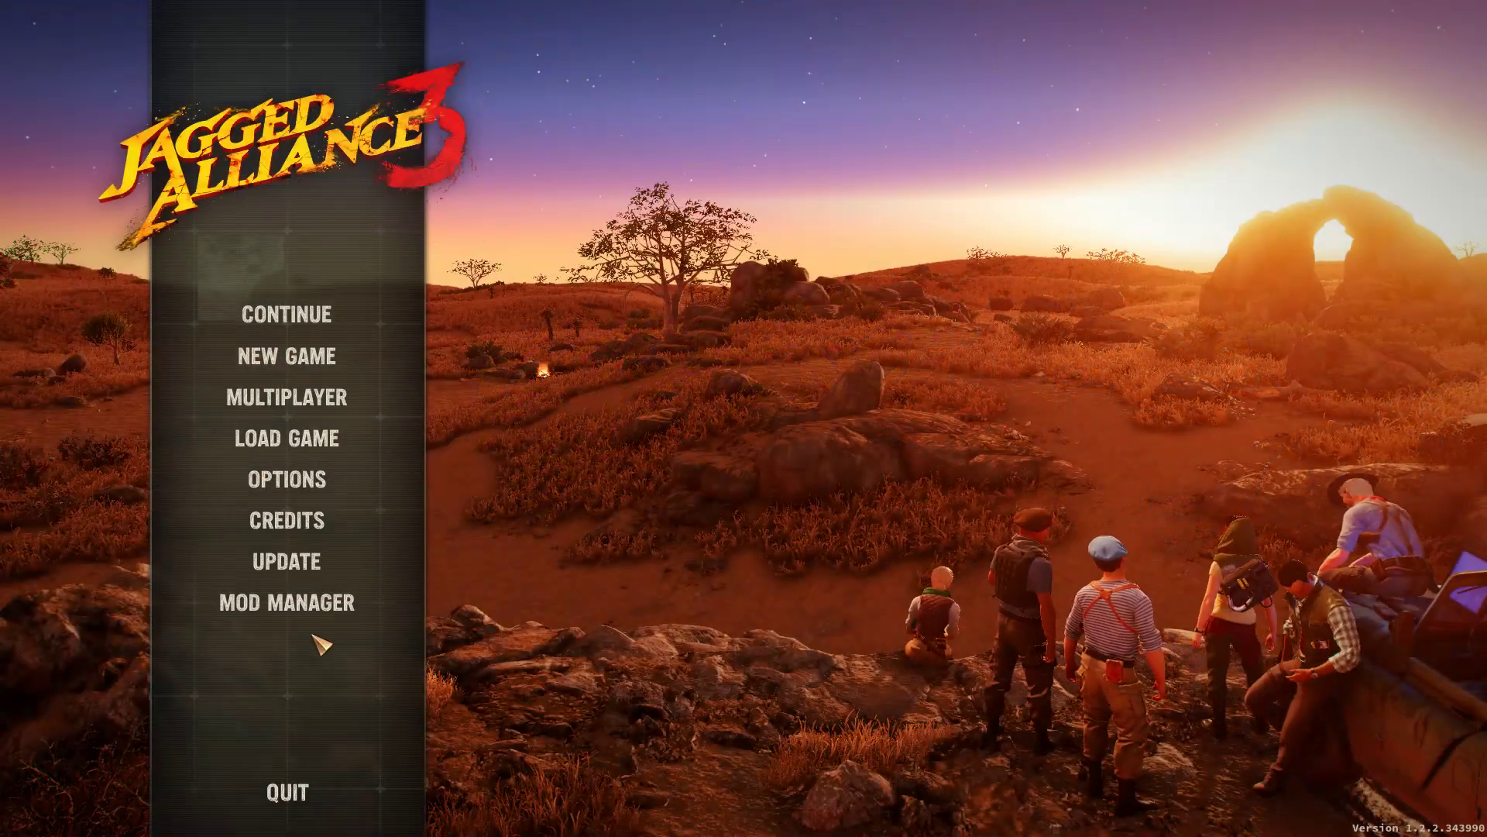
left_click(294, 608)
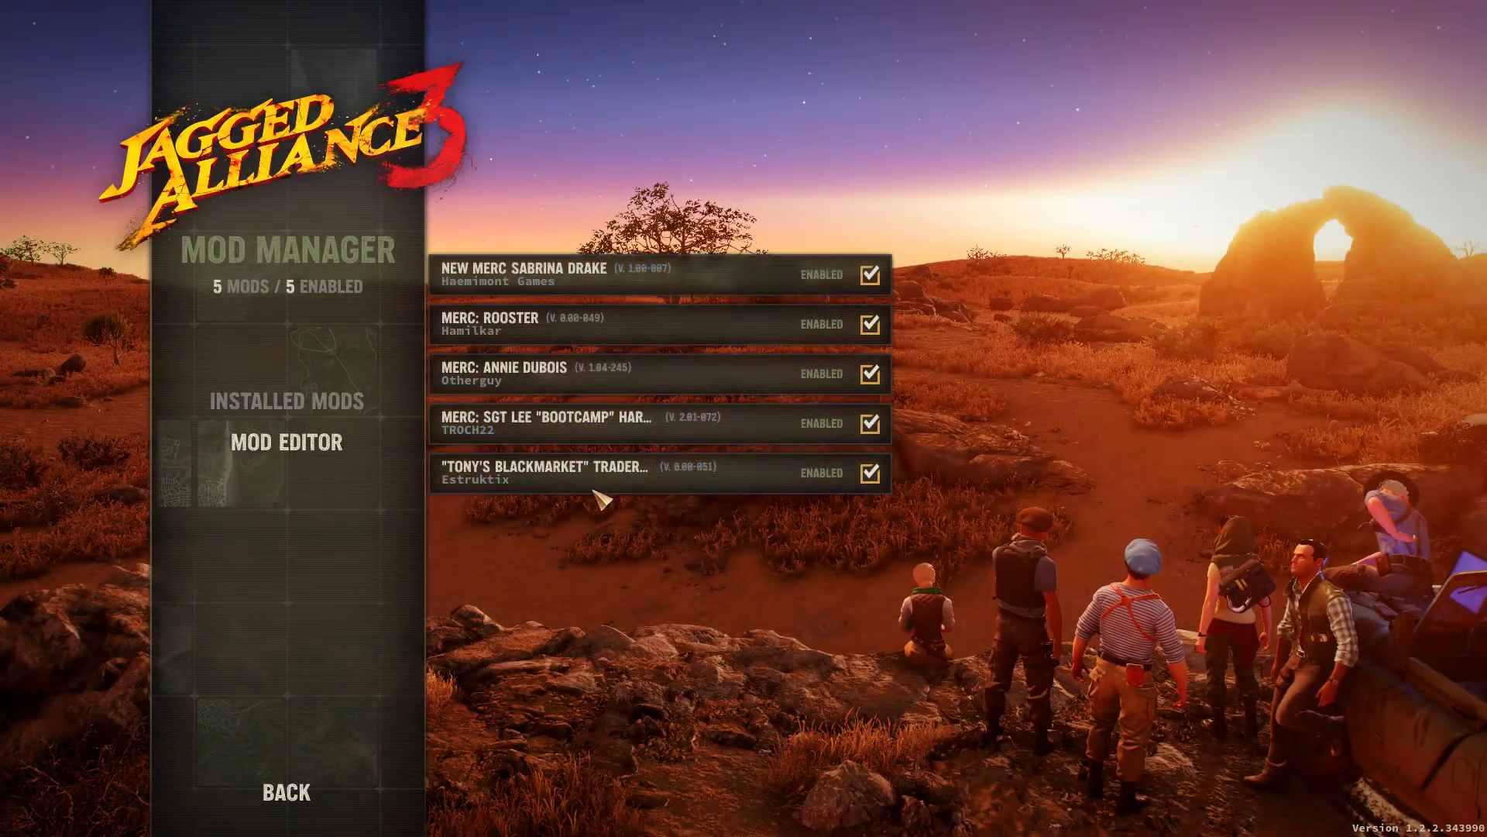
left_click(285, 441)
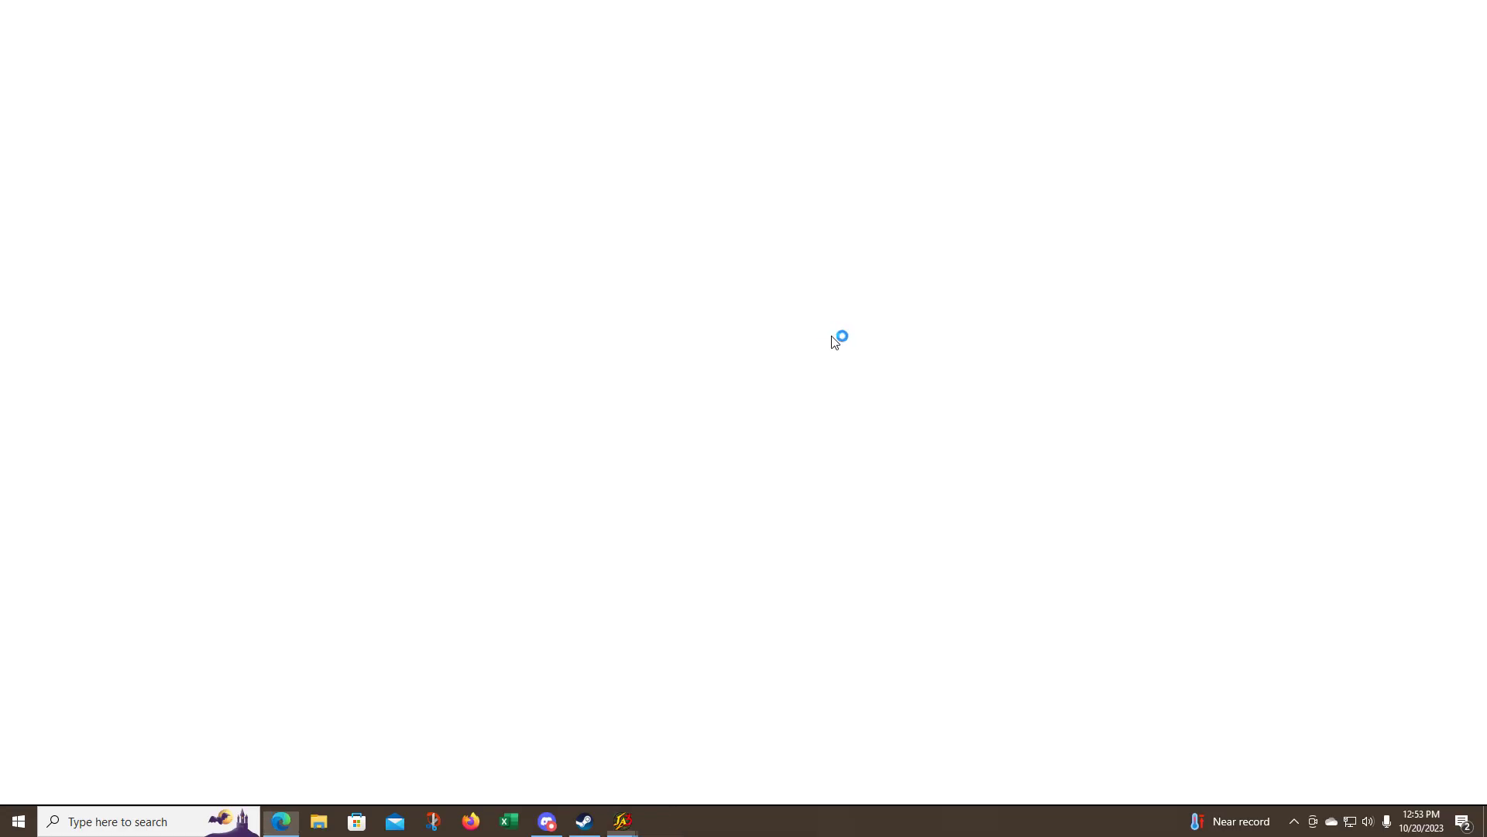
left_click(1478, 13)
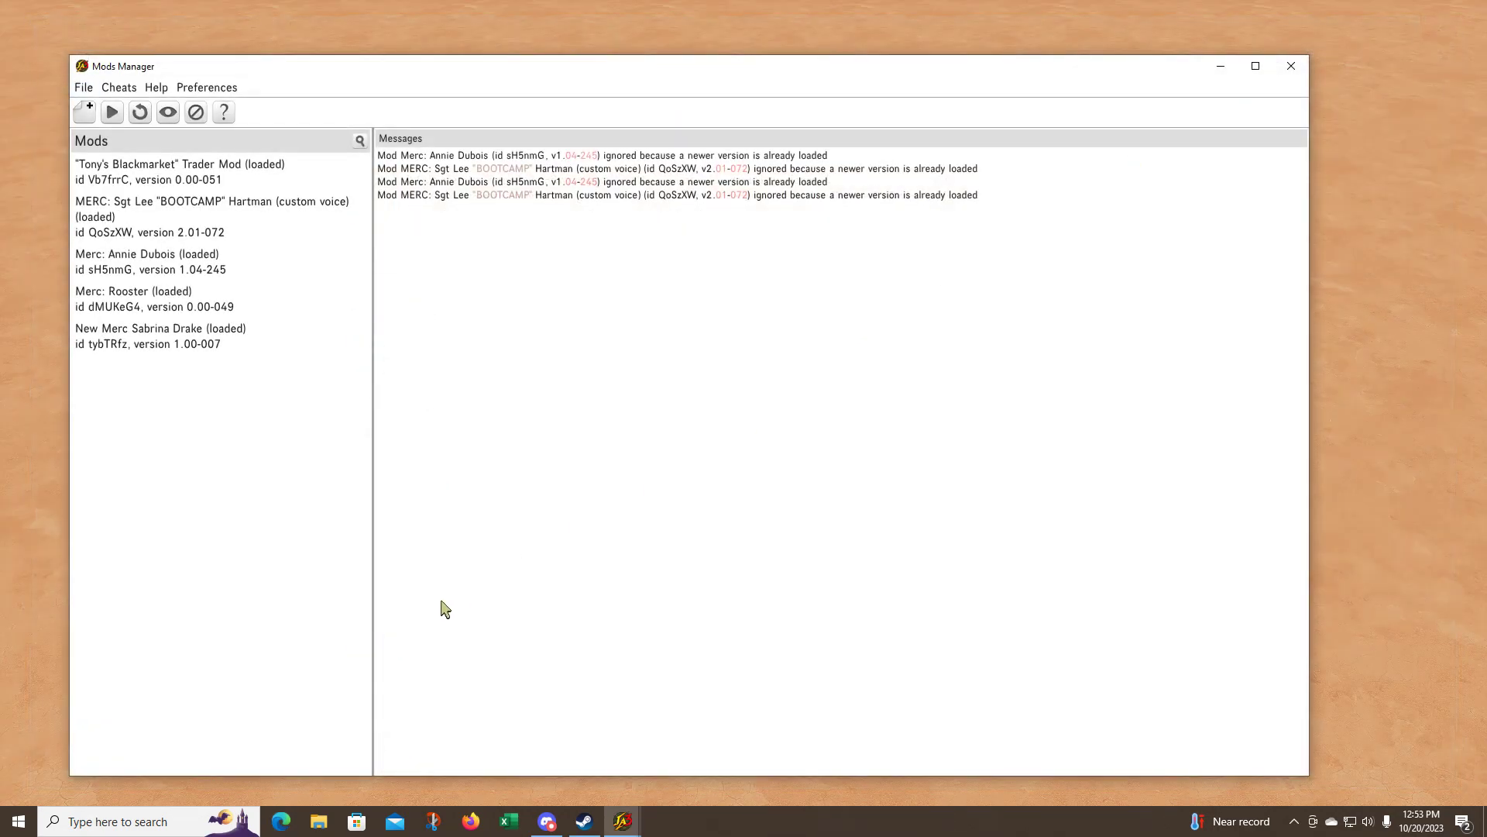
Open the New Merc Sabrina Drake mod and bring up the Selection lines in the Sabrina_Drake unit voice responses
left_click(164, 341)
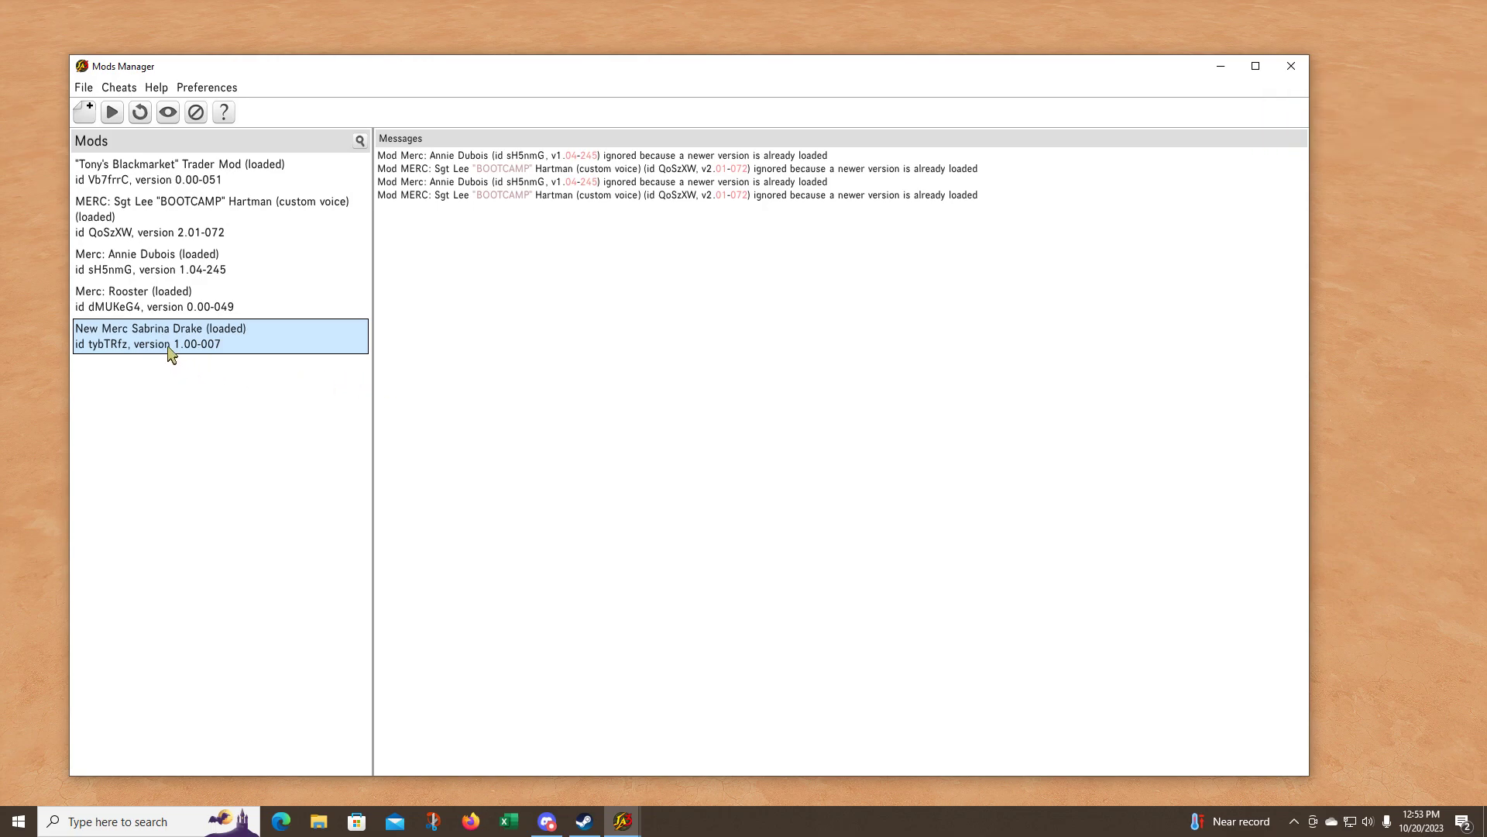
double_click(174, 350)
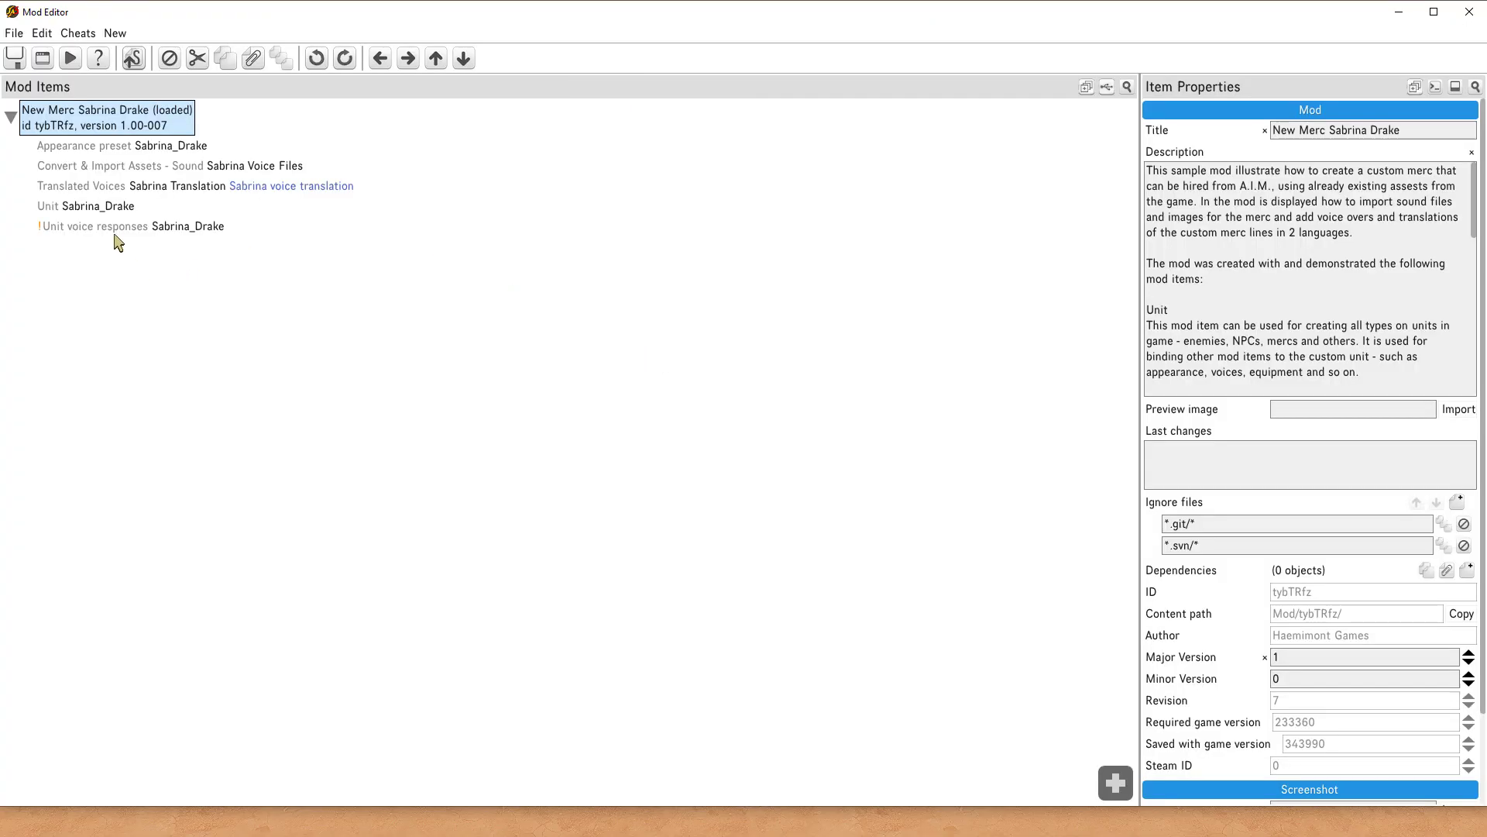
left_click(115, 233)
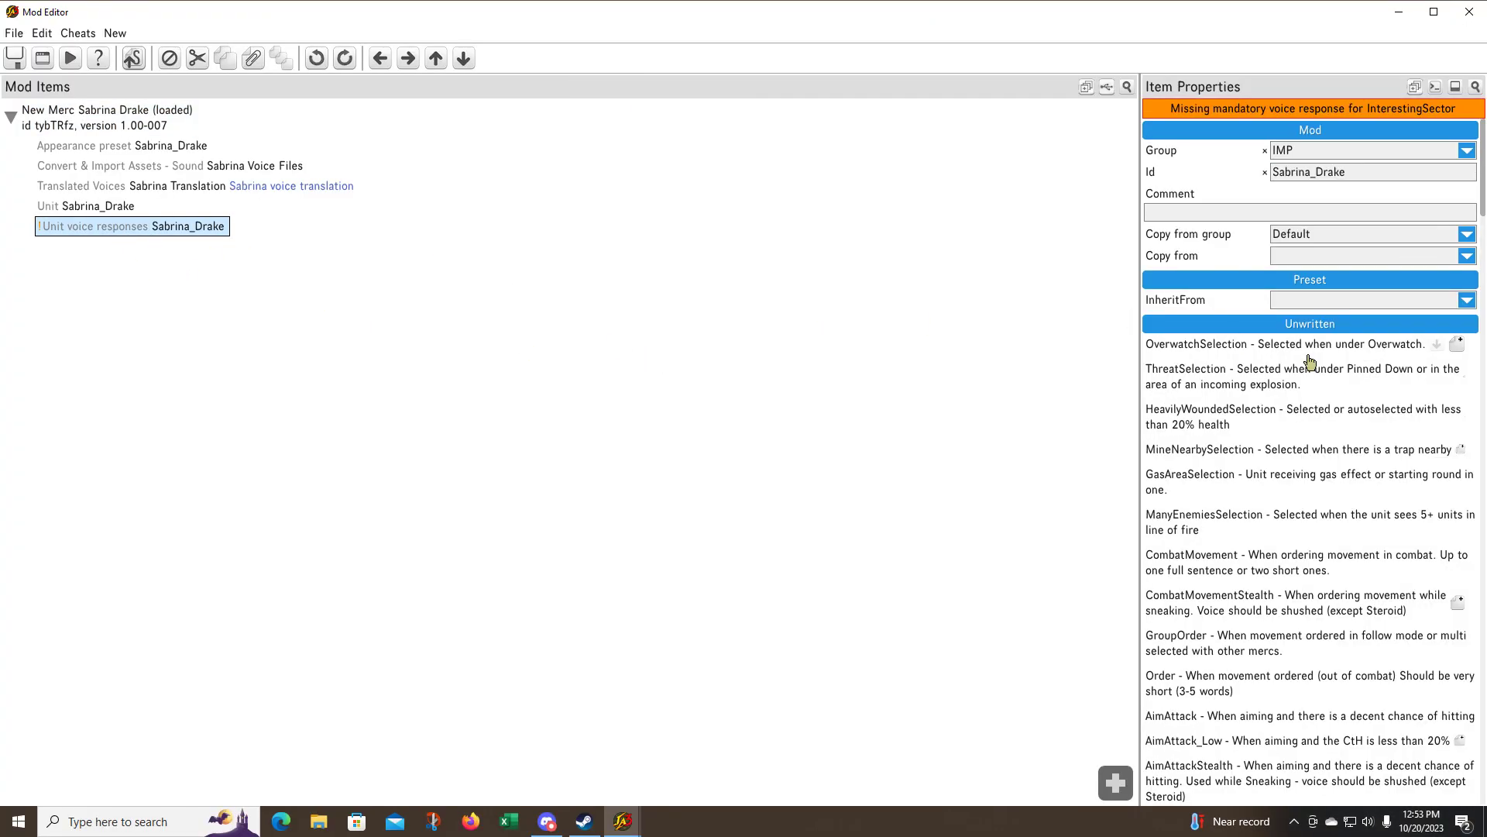
scroll(1346, 390, "down", 15)
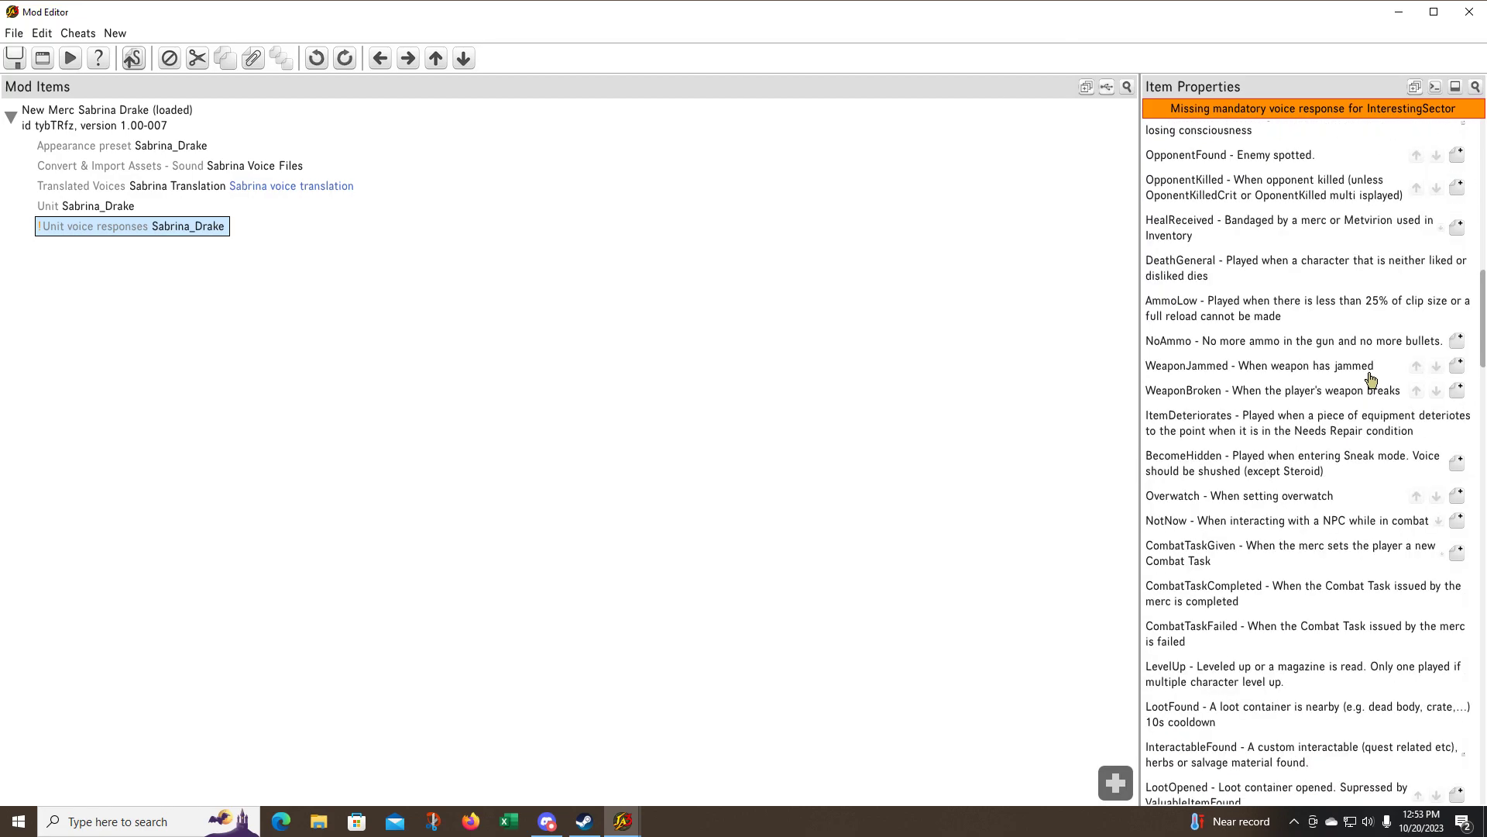
scroll(1371, 380, "down", 5)
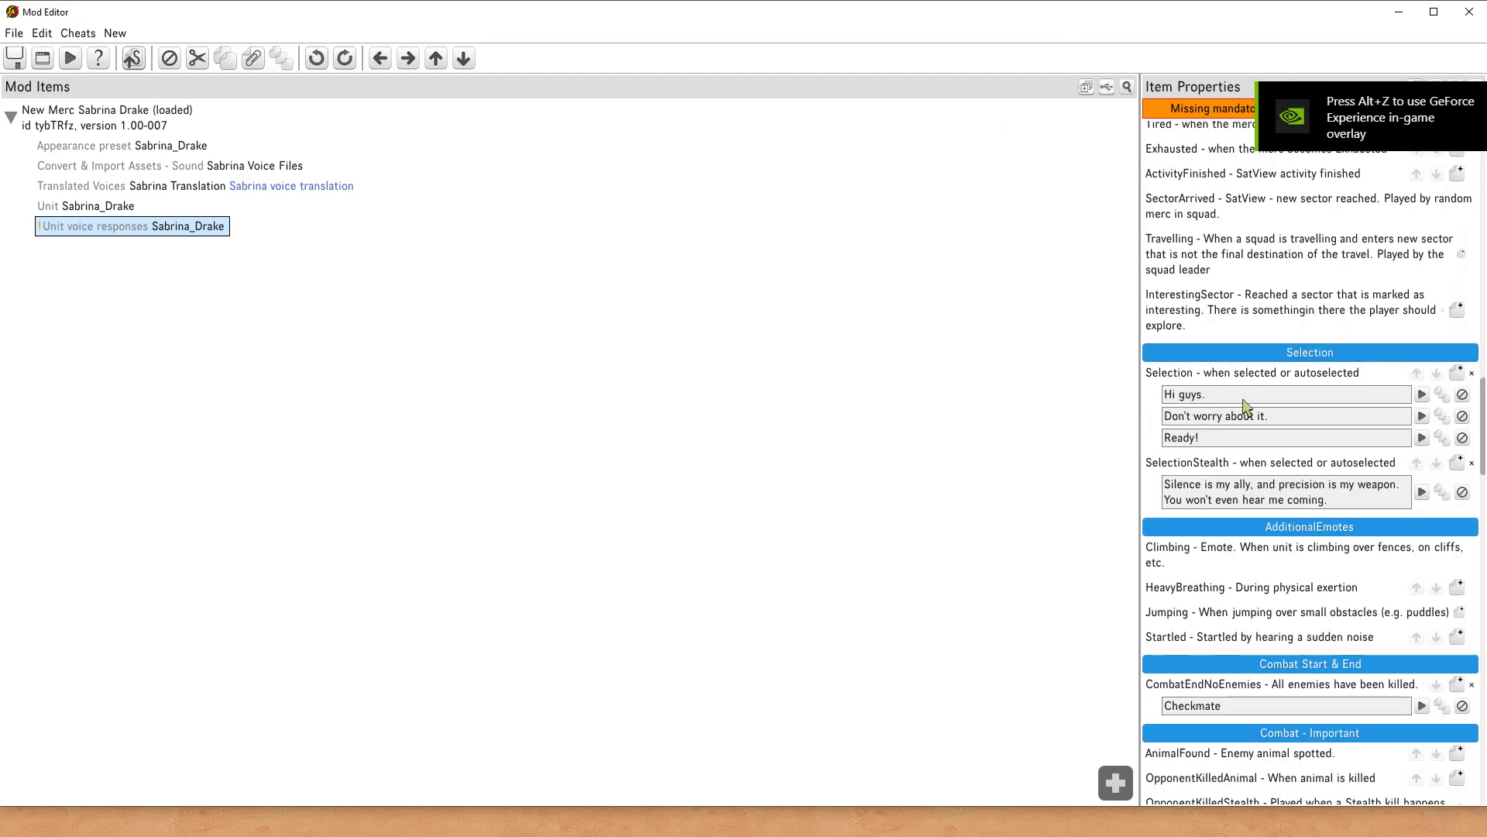
mouse_move(1399, 407)
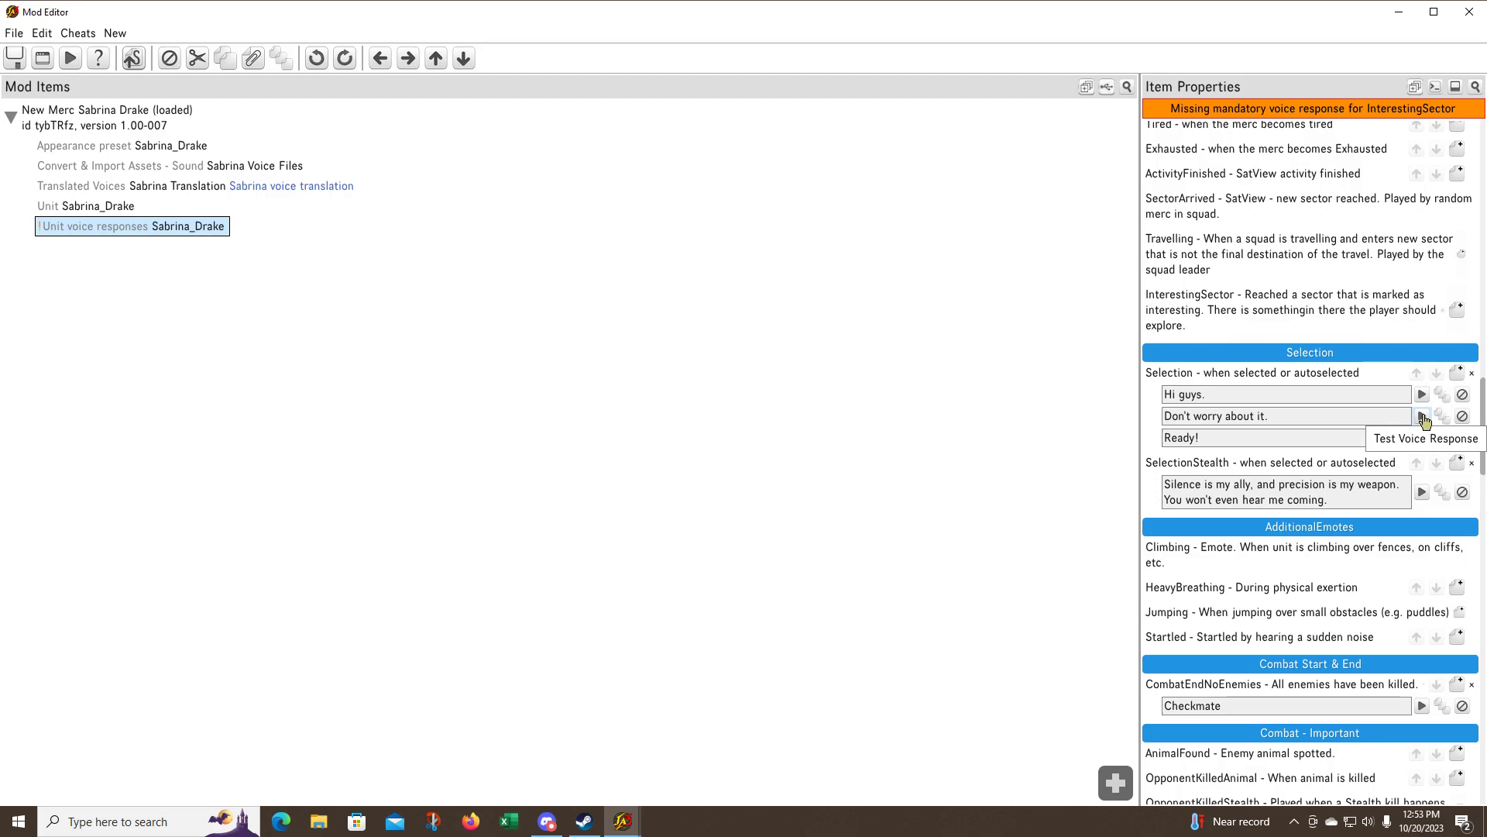
key("alt")
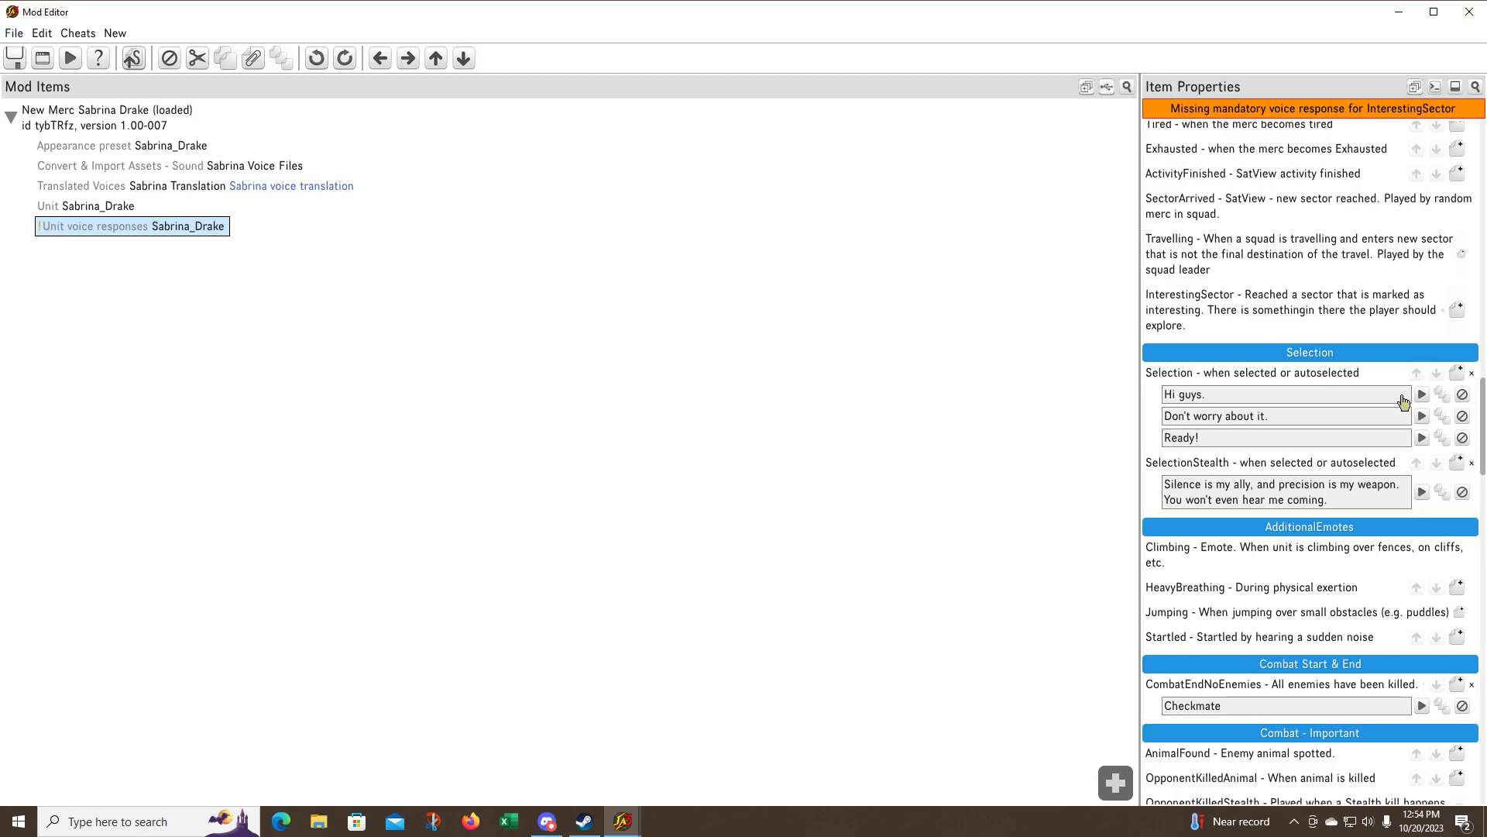
Close the Mod Editor and the Mods Manager, and exit to the game's main menu
mouse_move(1216, 413)
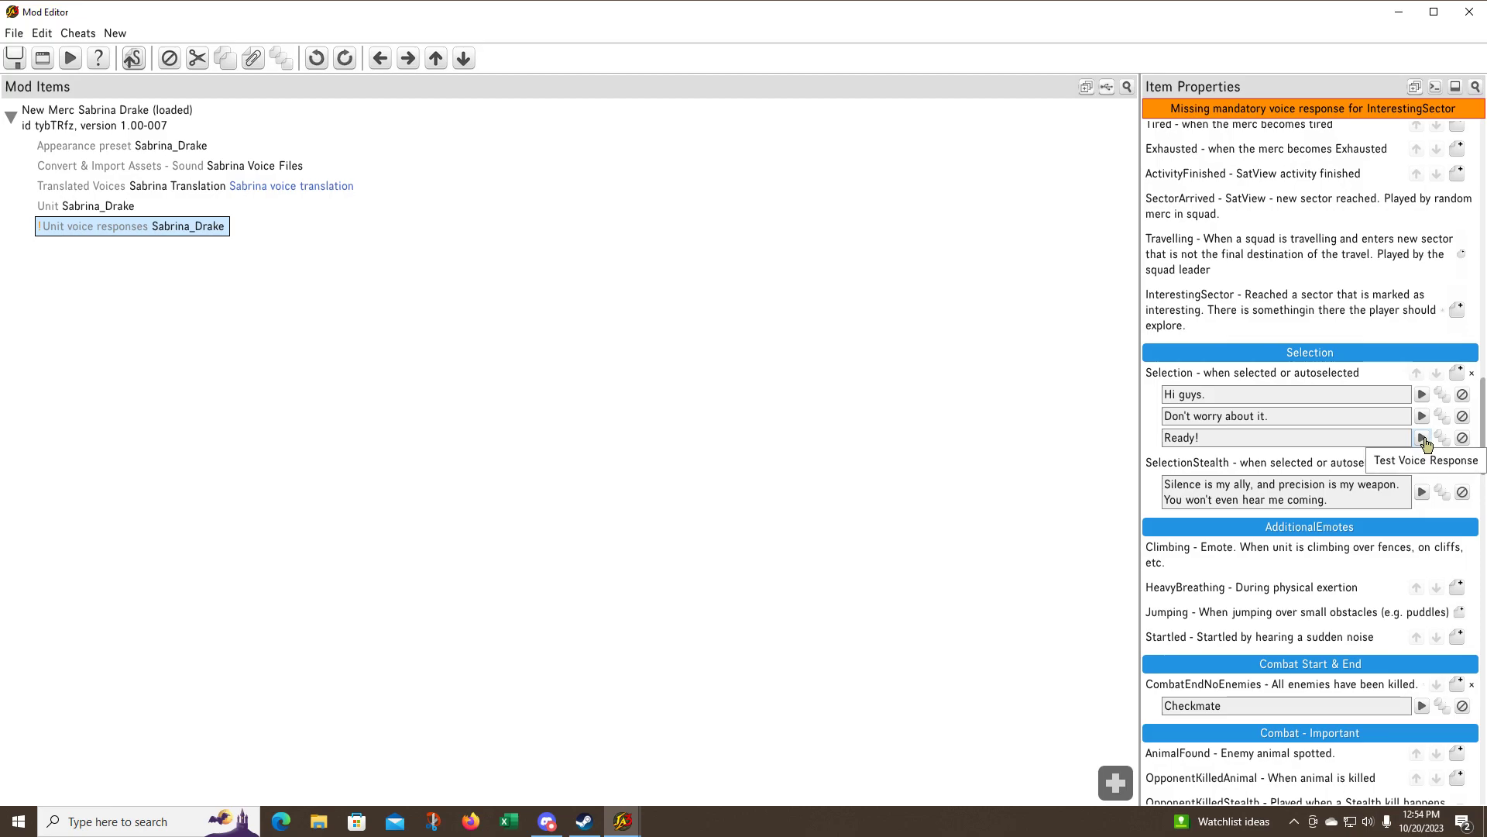
left_click(1469, 16)
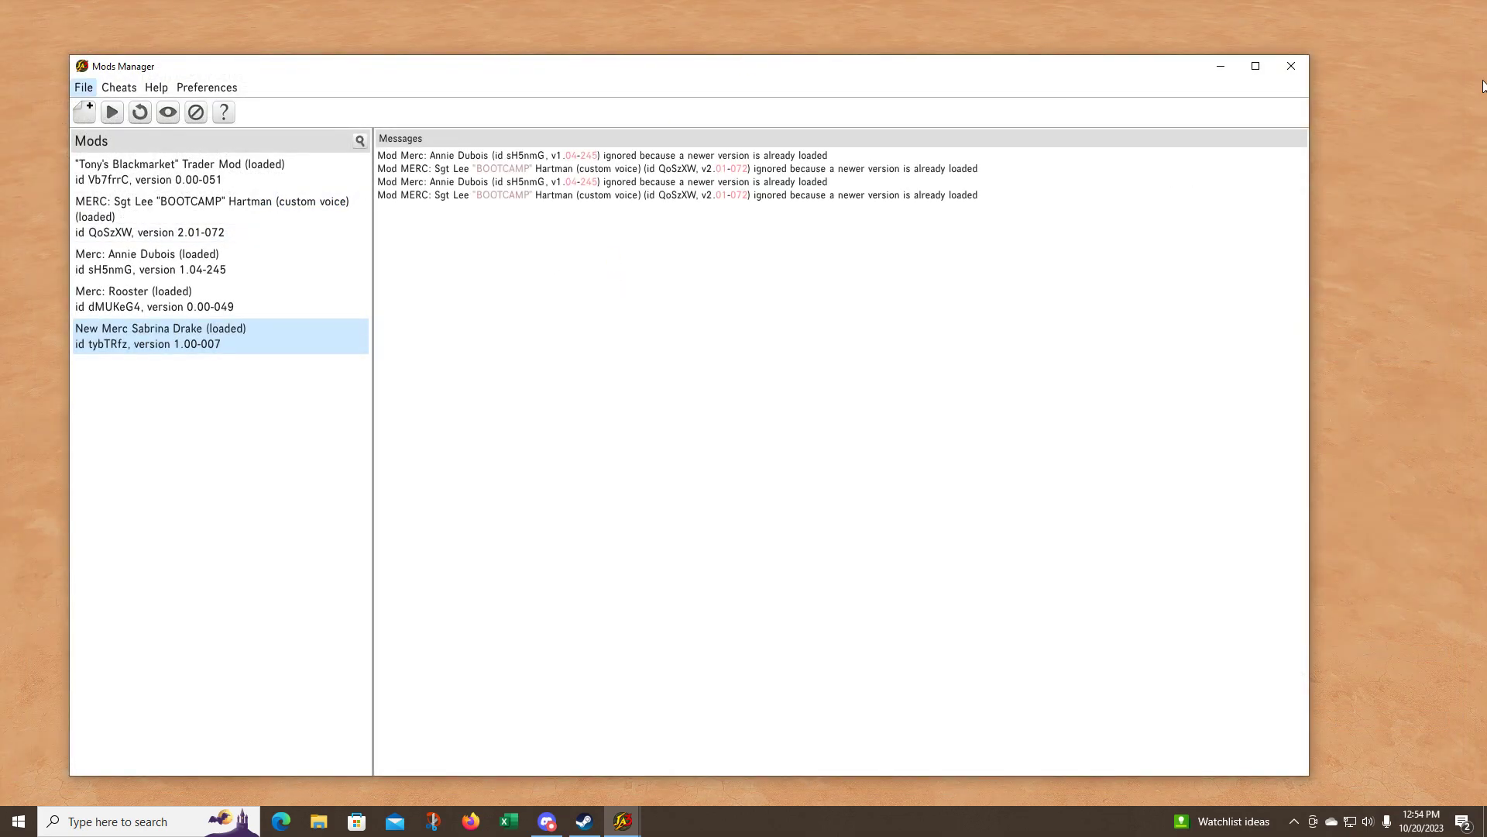
left_click(1291, 66)
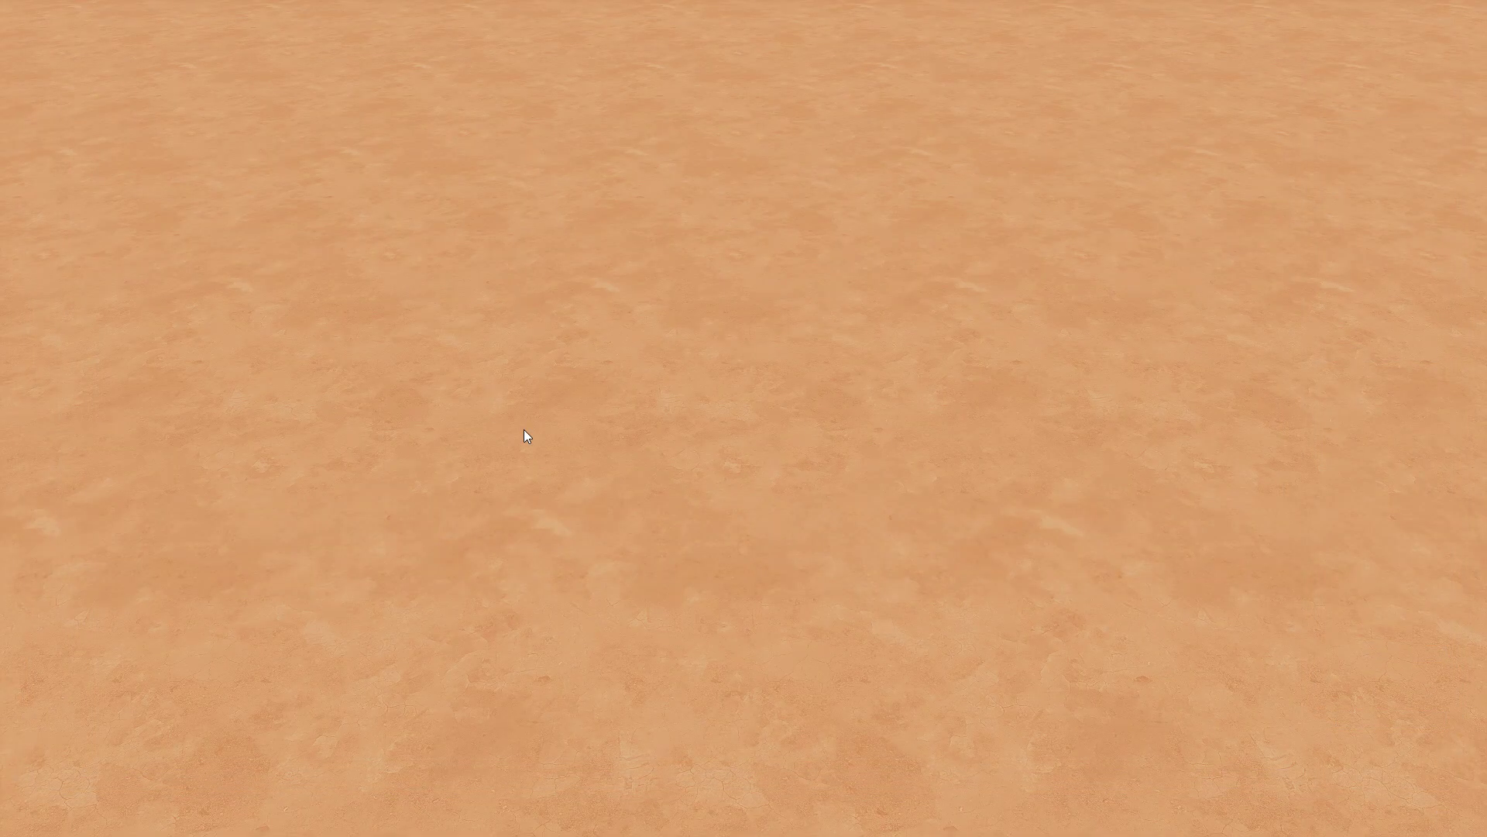
left_click(290, 794)
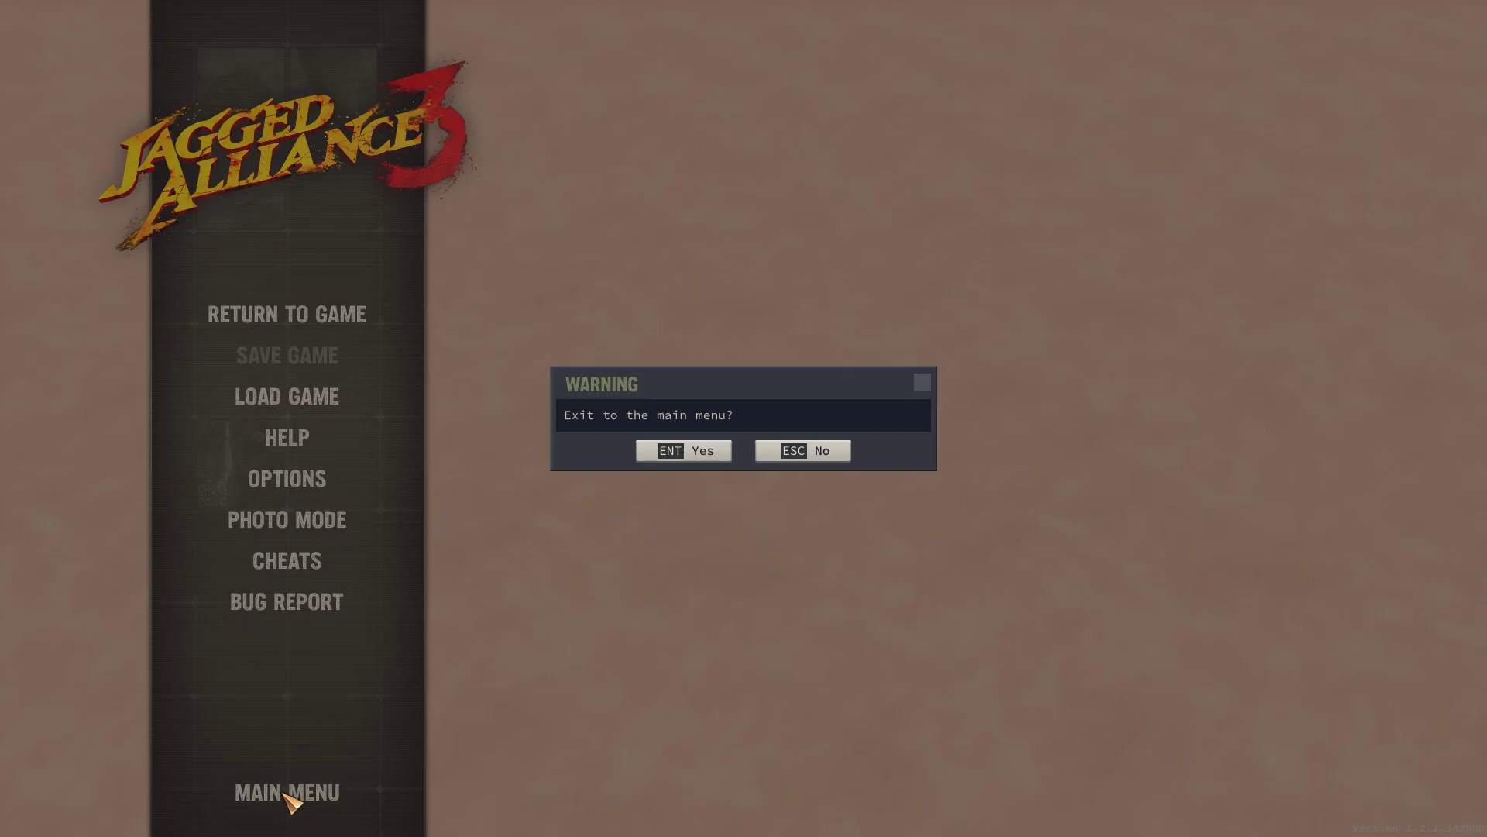
left_click(671, 453)
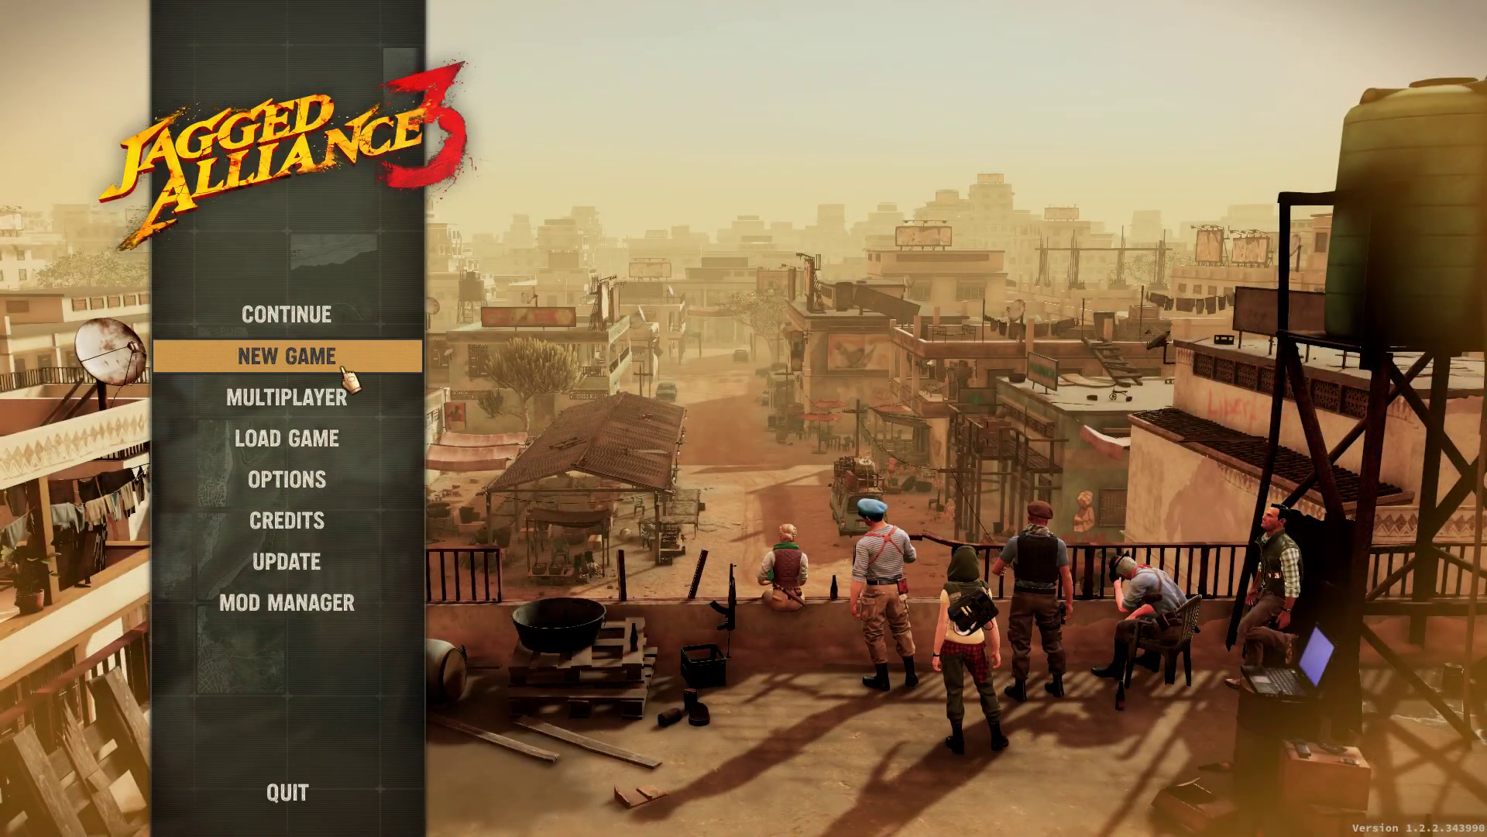
Continue the most recent saved game, loading it despite the missing mods, and enter the Diamond Red sector
left_click(317, 324)
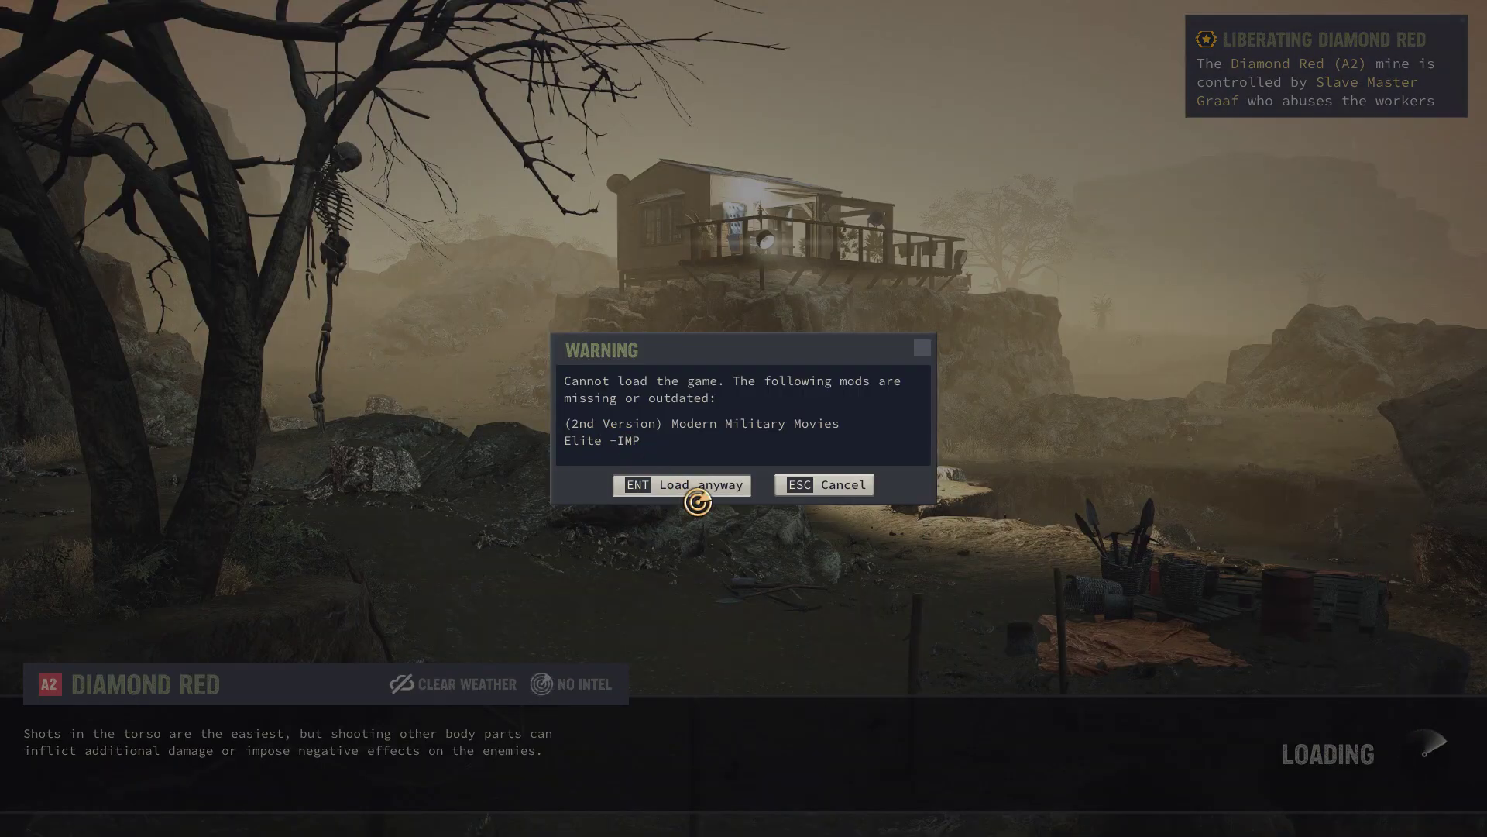
left_click(697, 485)
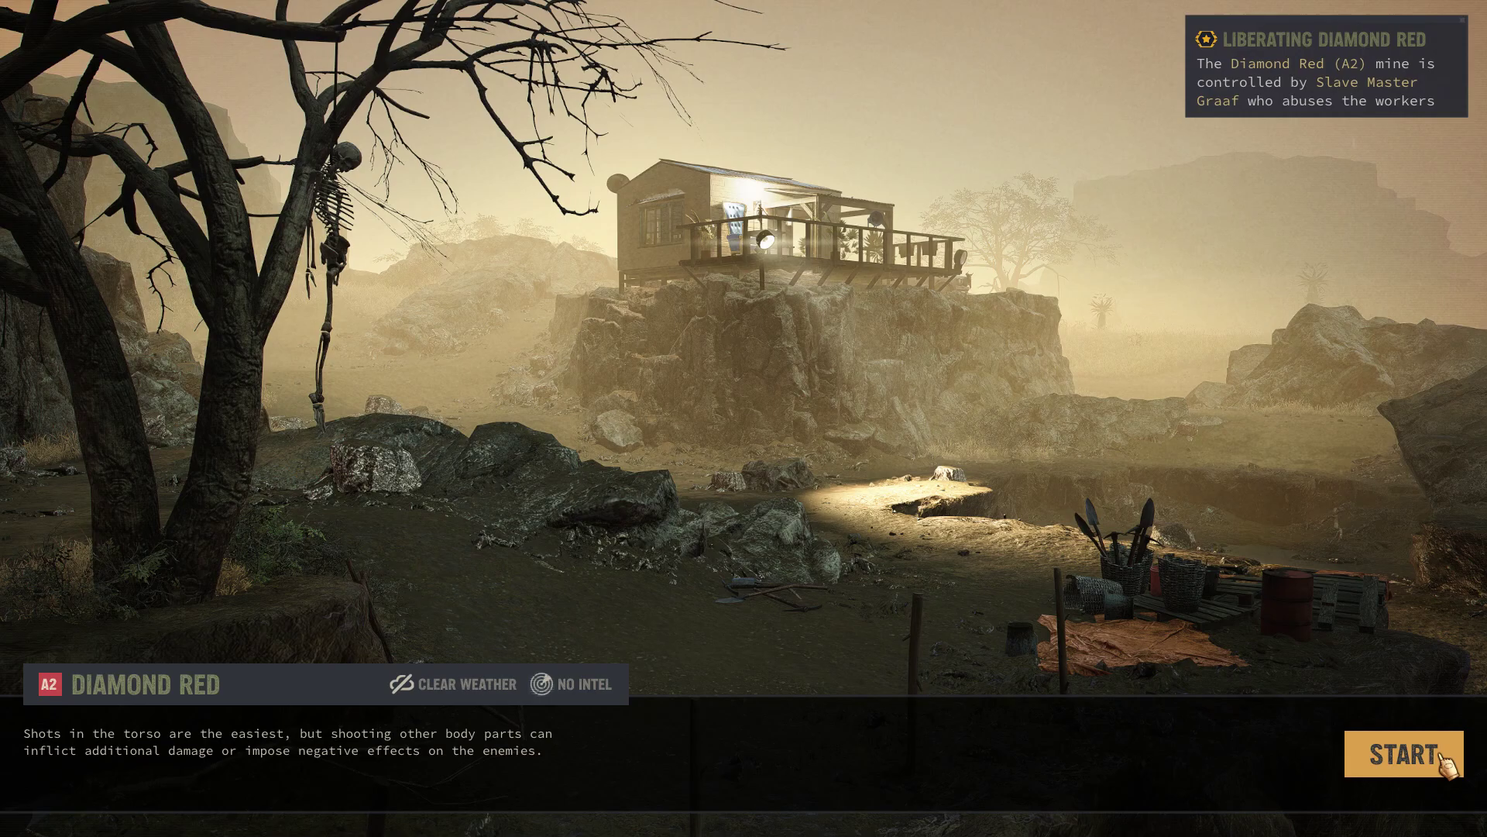
left_click(1443, 755)
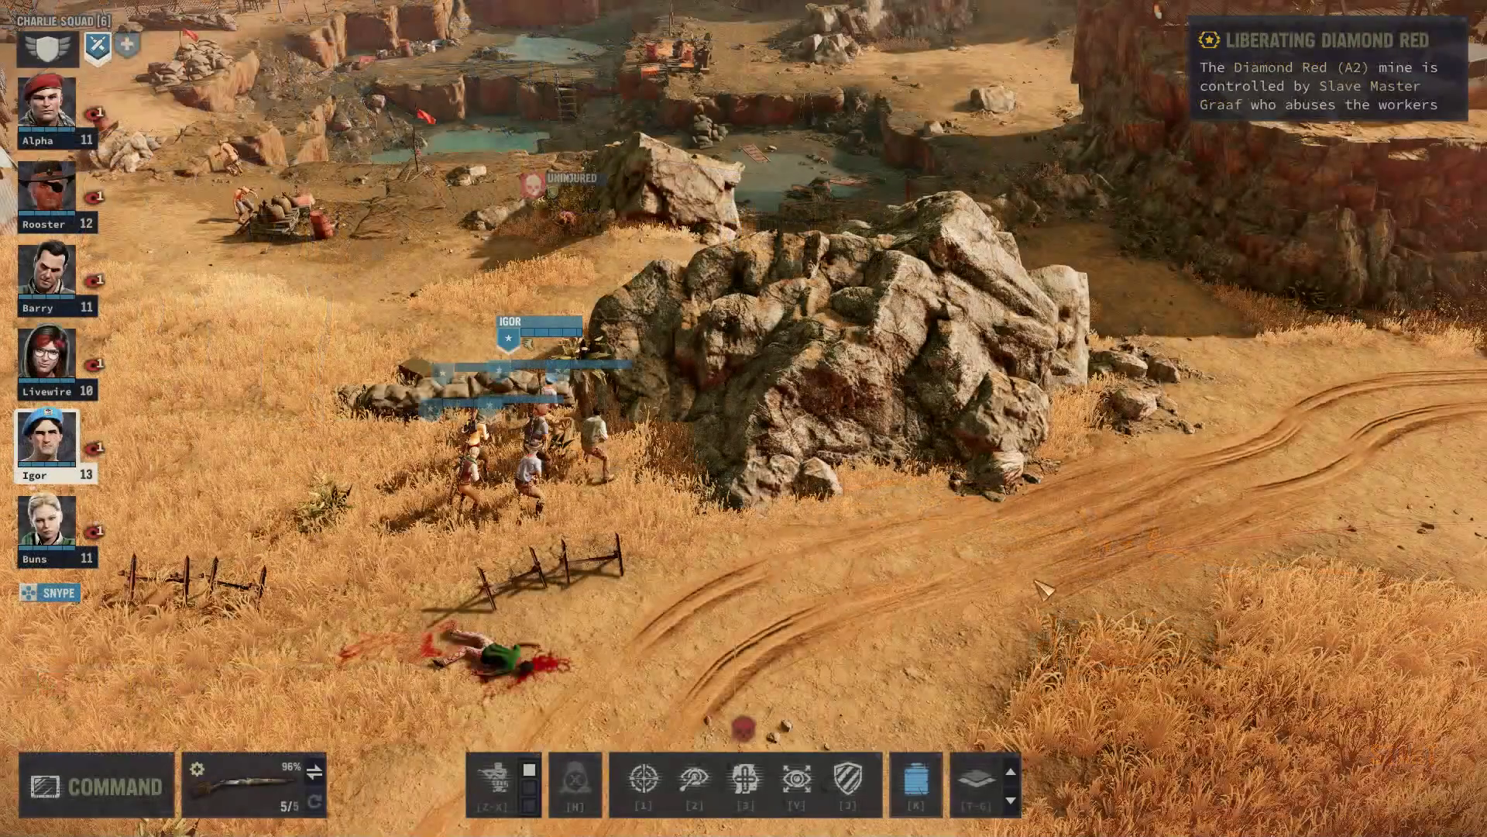
Contact Viper through the A.I.M. database to check her chat lines, and close the conversation
left_click(109, 789)
left_click(120, 558)
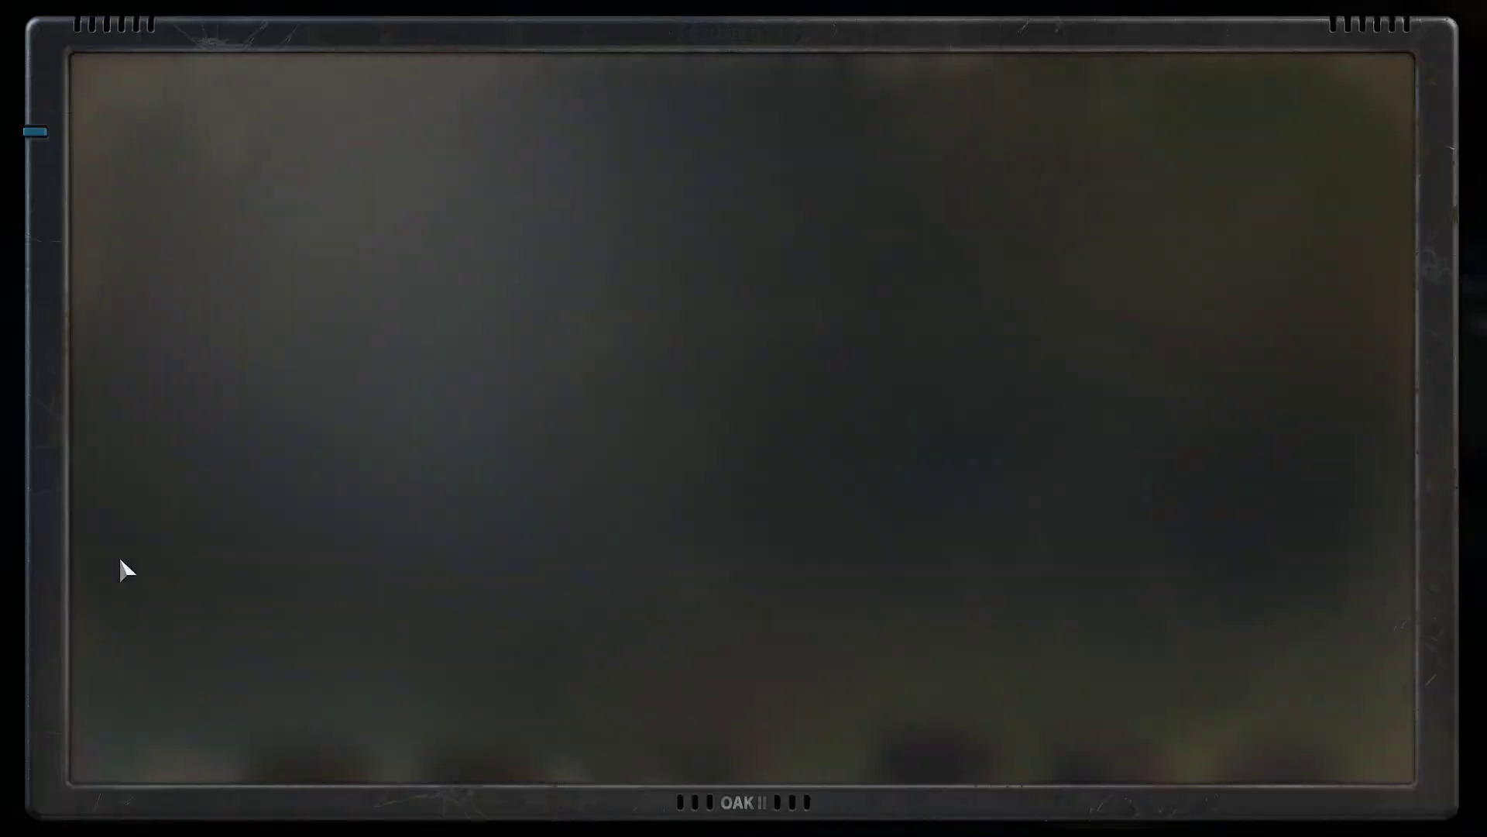
left_click(192, 593)
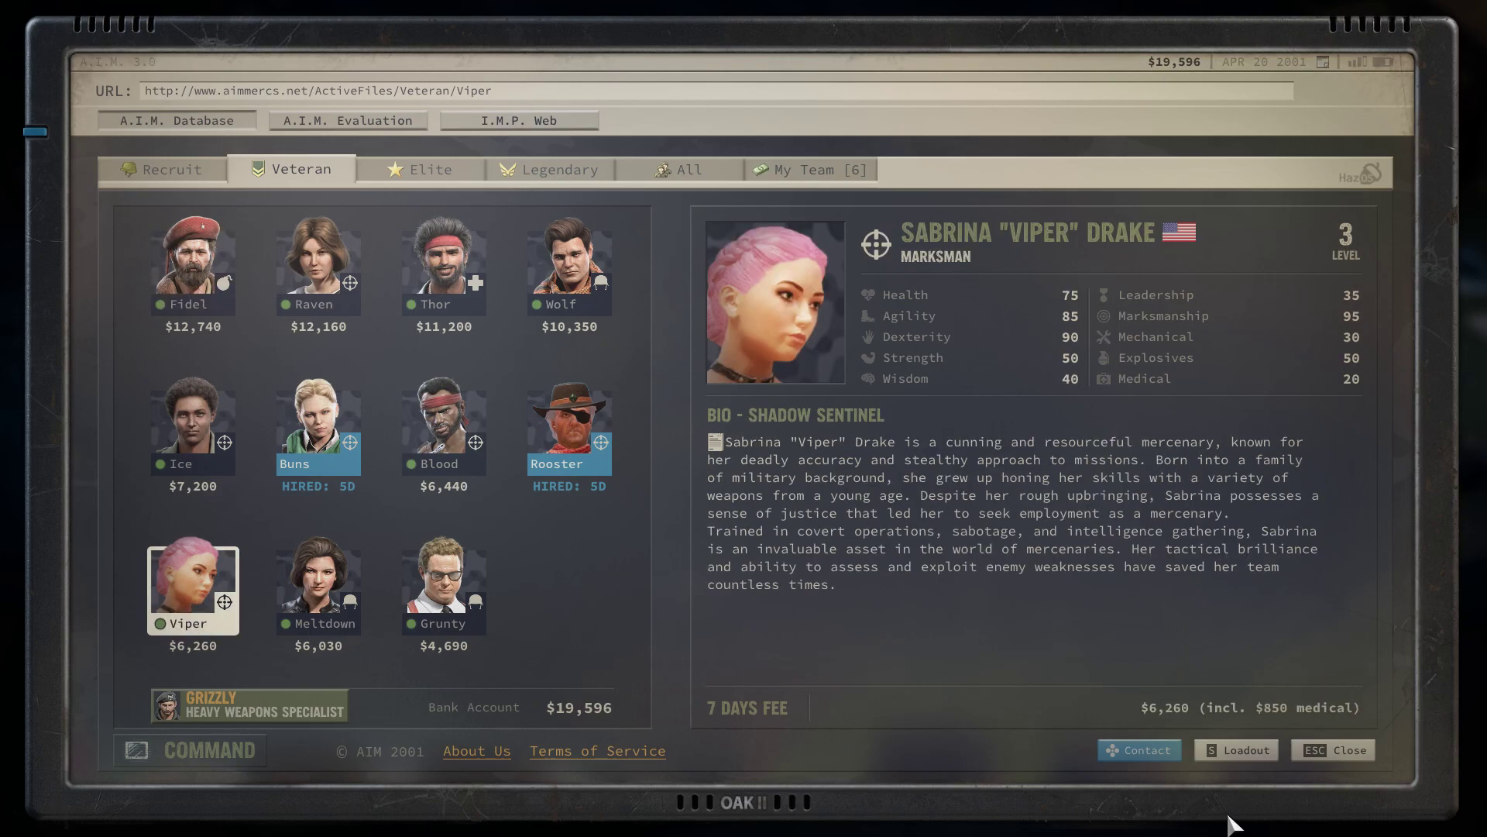
left_click(1136, 767)
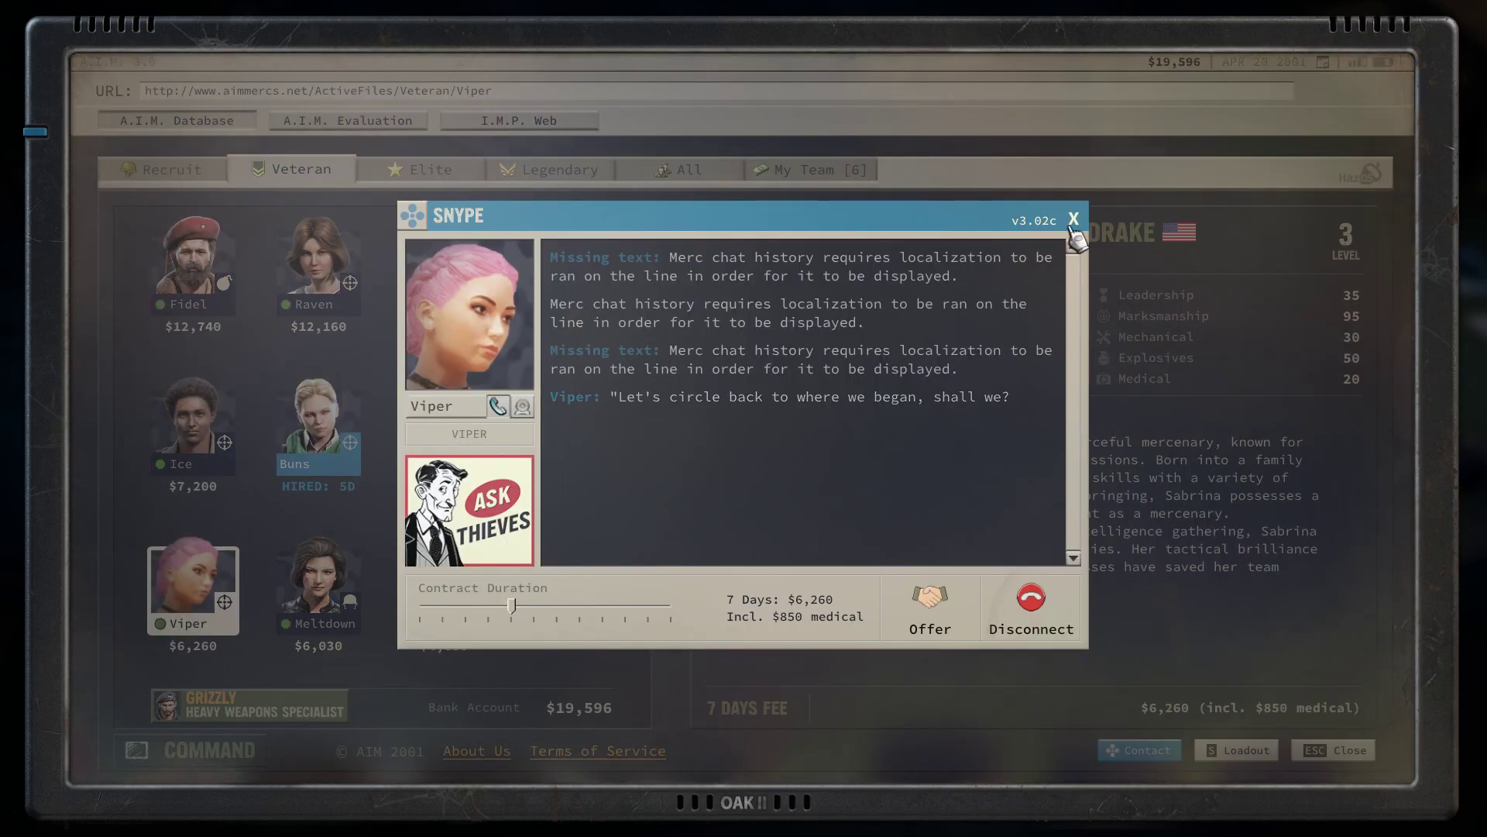
left_click(1074, 220)
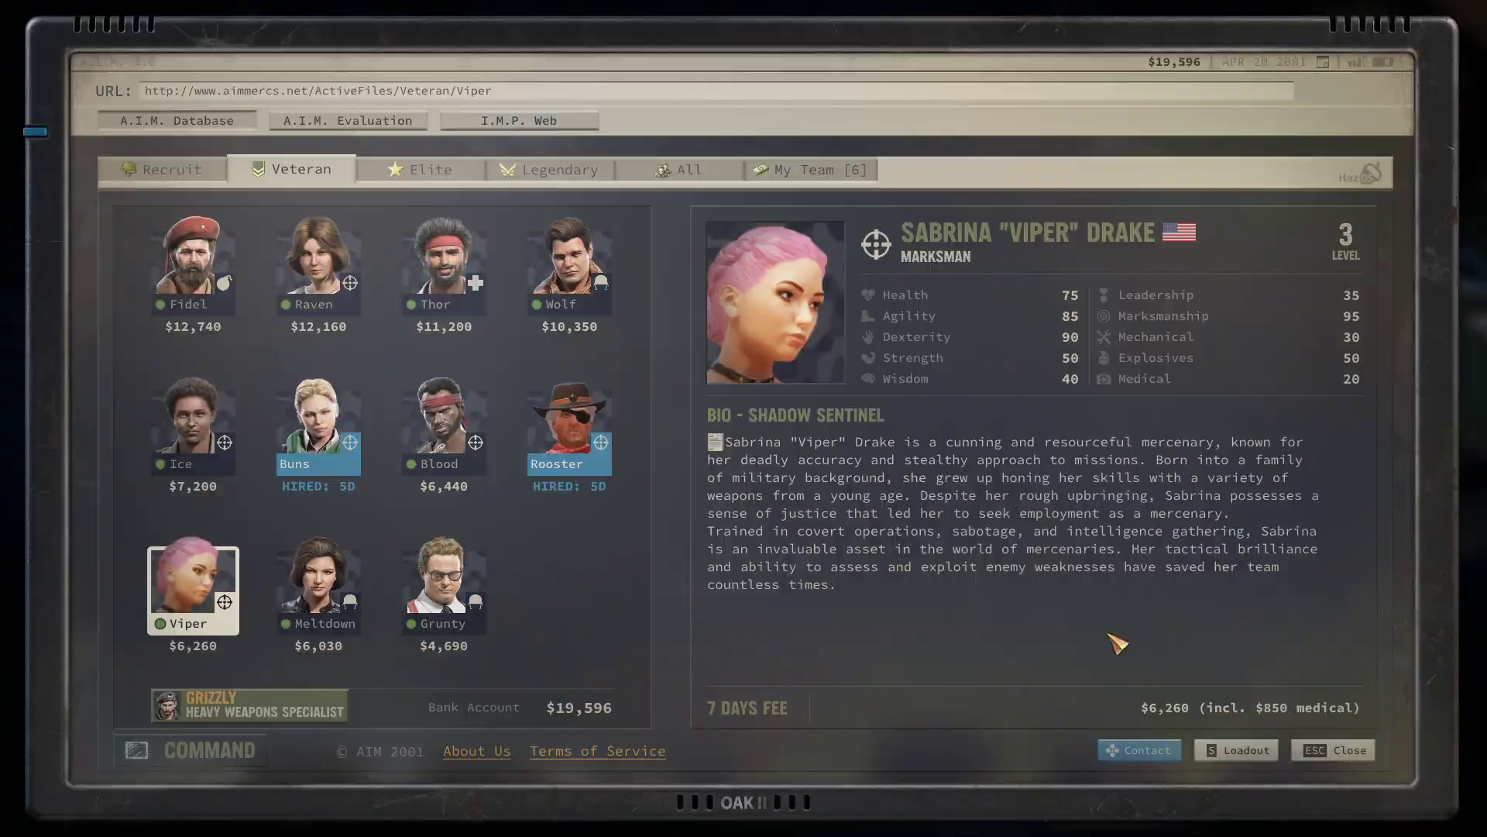
Leave the A.I.M. website and exit the saved game to the main menu
key("Escape")
left_click(113, 787)
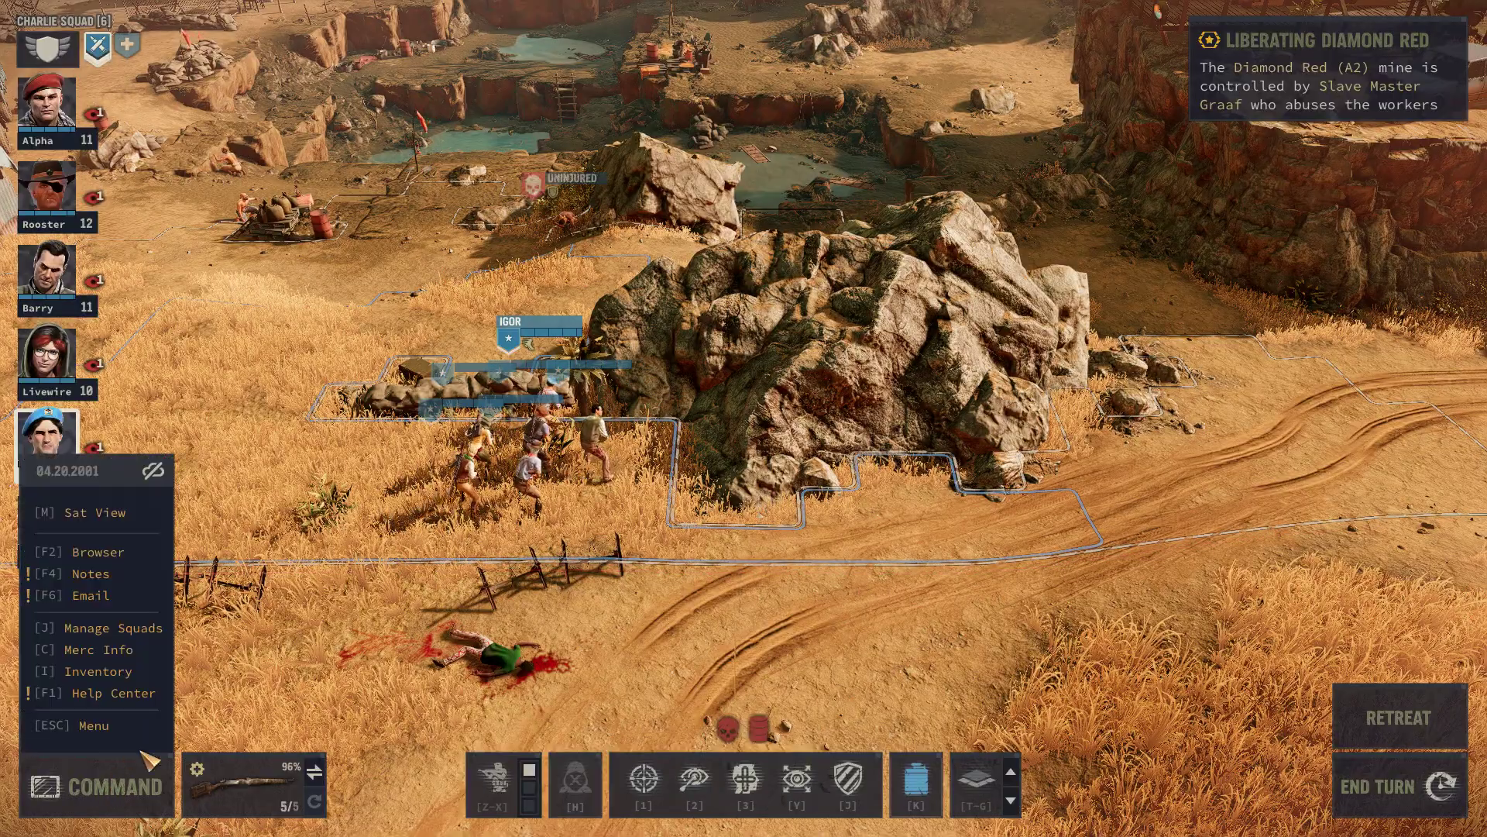
key("Escape")
key("Escape")
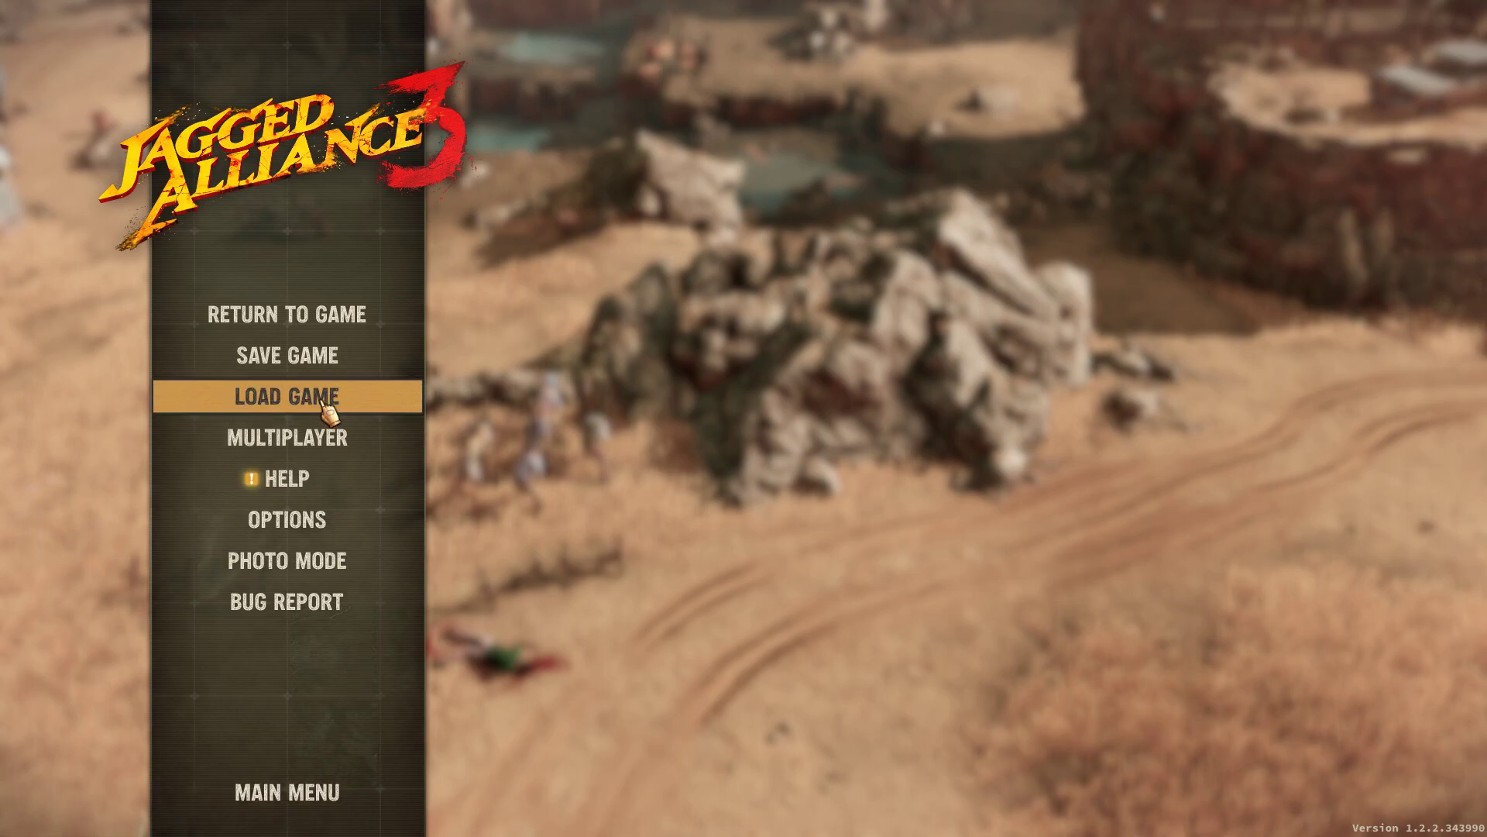
left_click(314, 798)
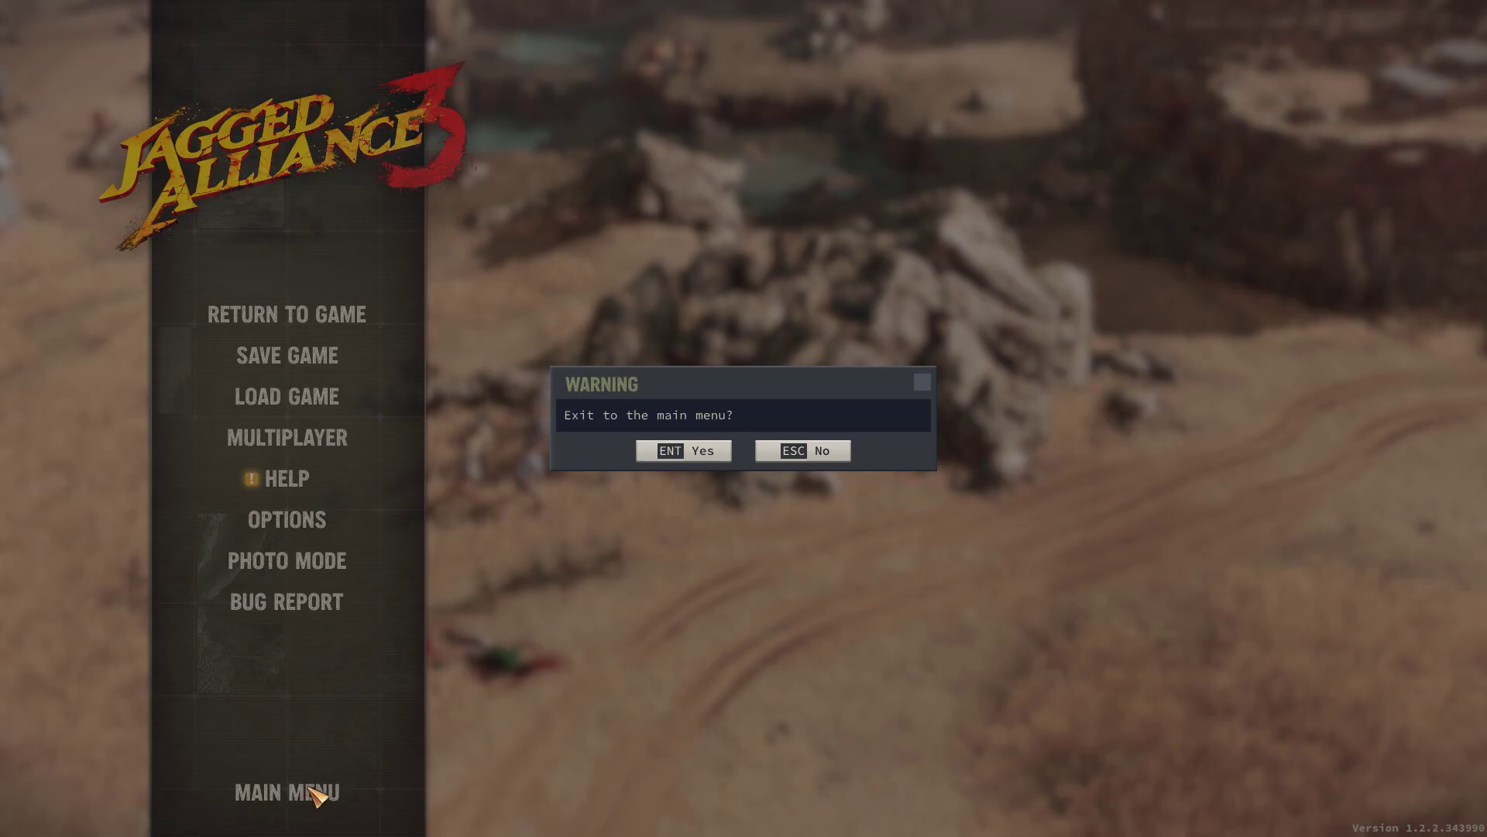
left_click(696, 457)
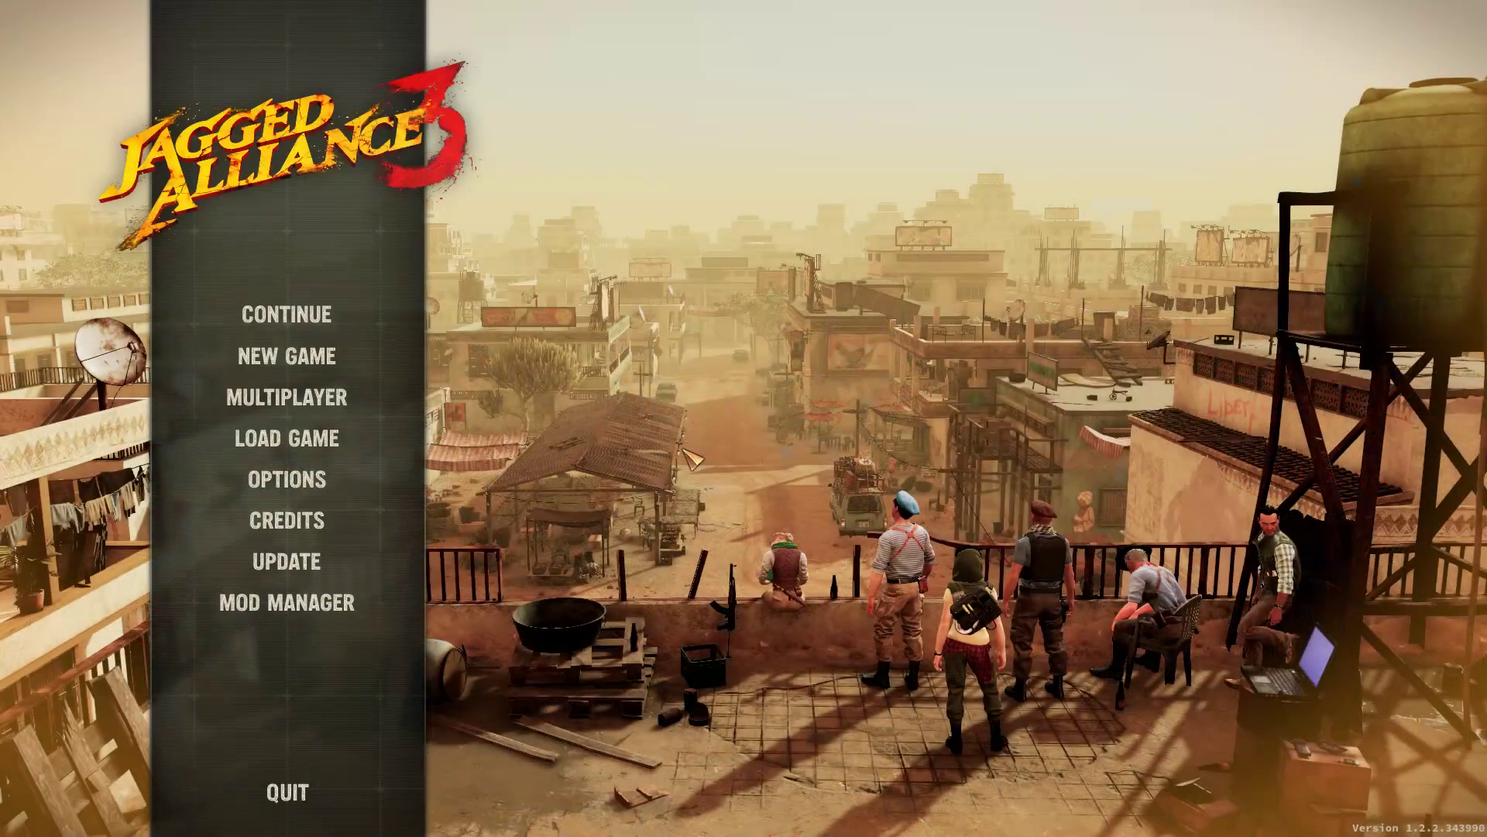
Start a new game with the default settings, skip the intro and look for Viper among the Veteran mercs
left_click(293, 361)
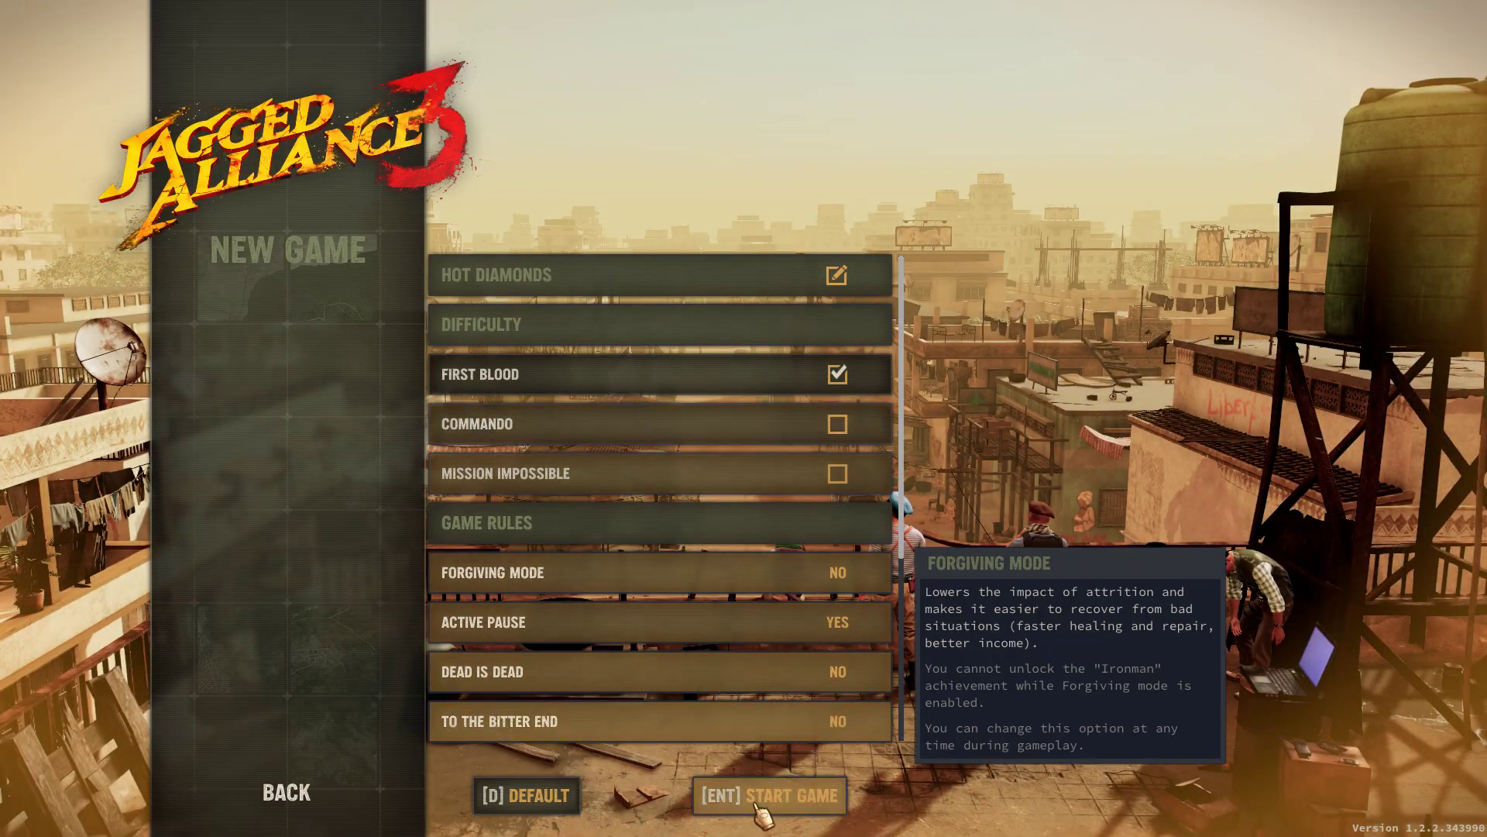
left_click(782, 796)
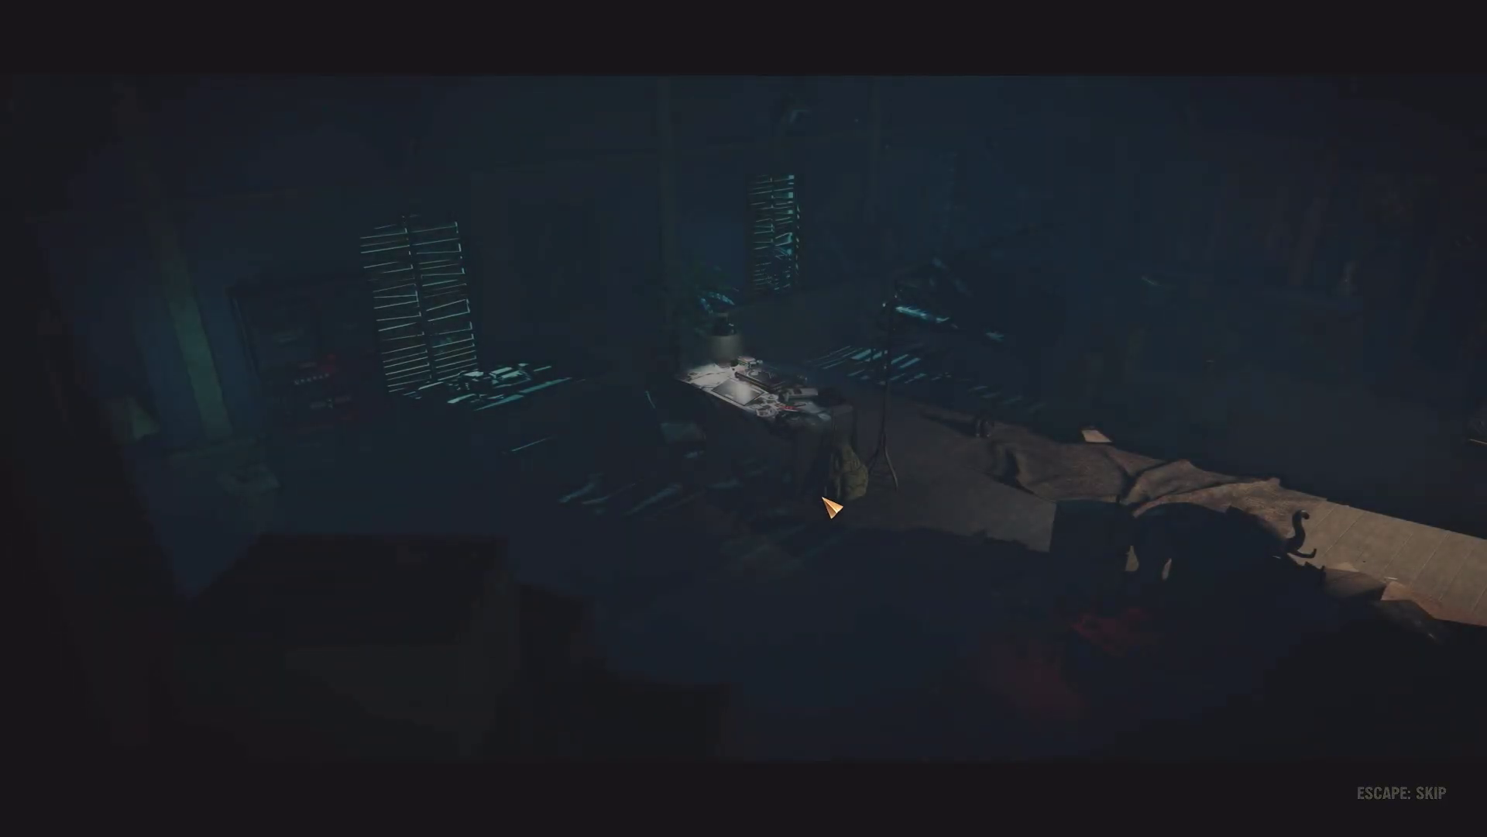
key("Escape")
left_click(746, 594)
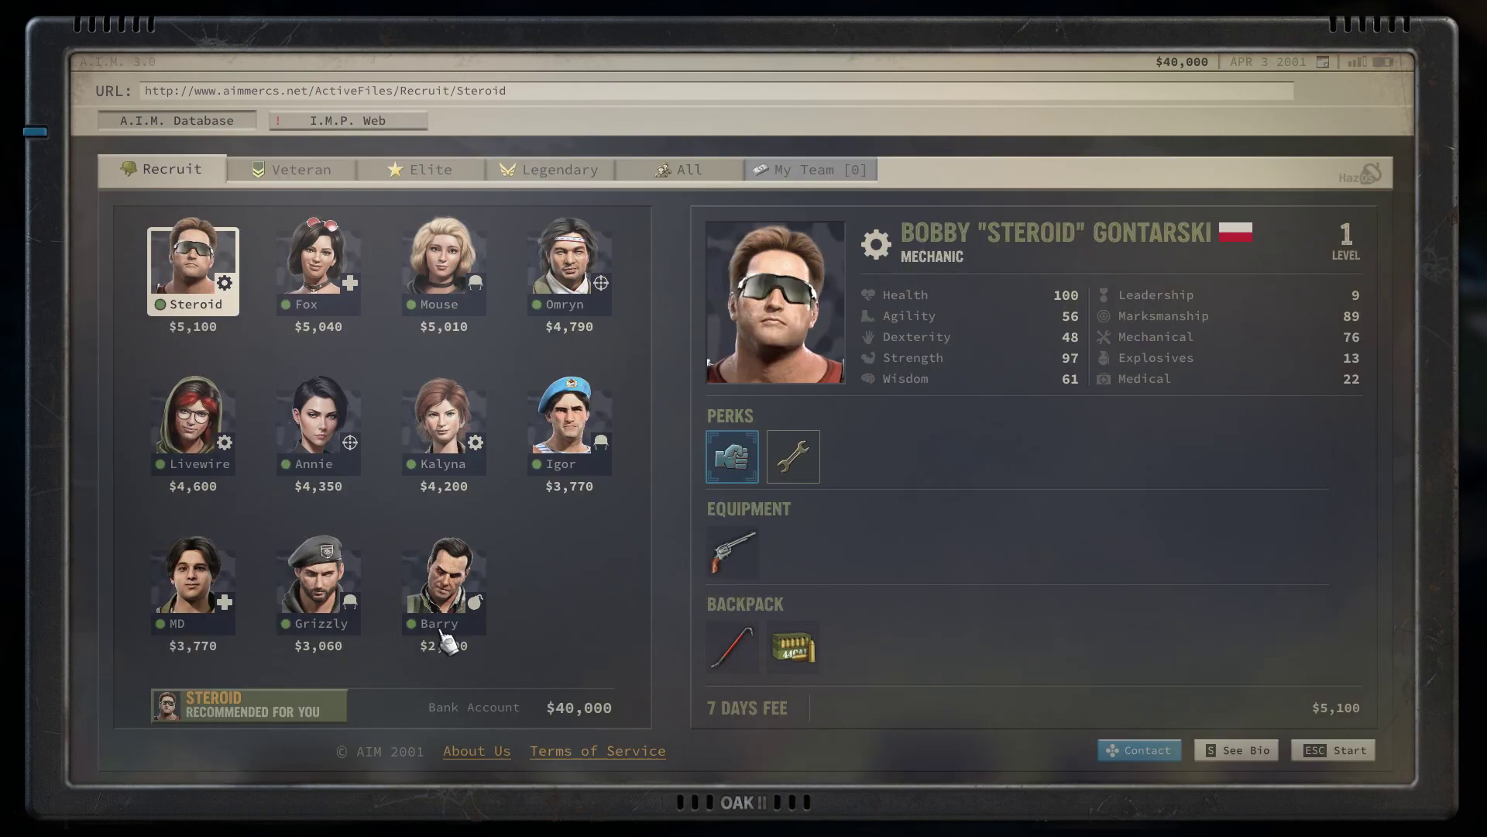
left_click(288, 172)
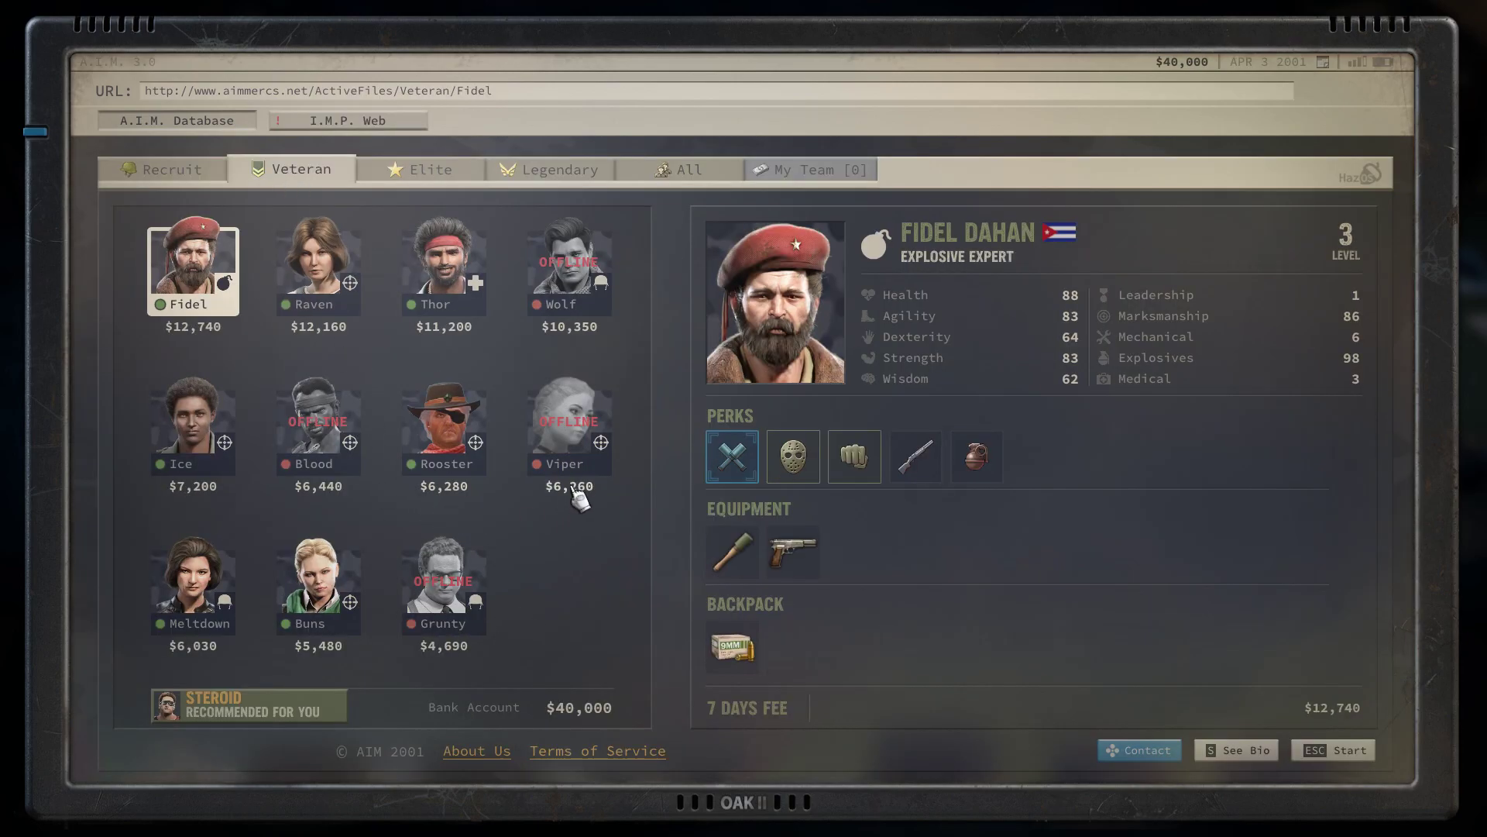
Abandon the new game without hiring any mercs and return to the main menu
left_click(1333, 750)
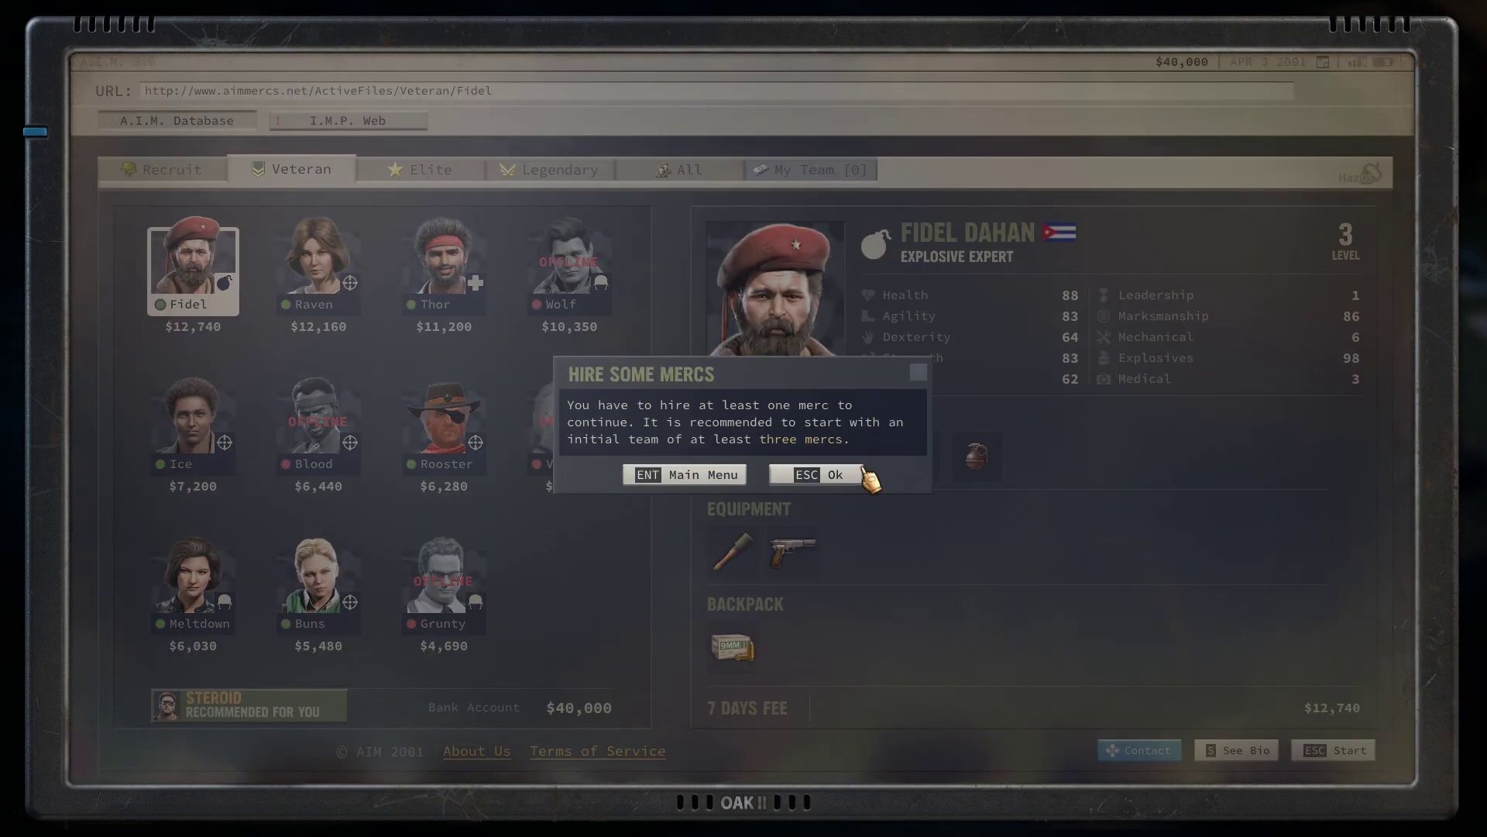
left_click(800, 476)
key("Escape")
left_click(651, 476)
left_click(674, 475)
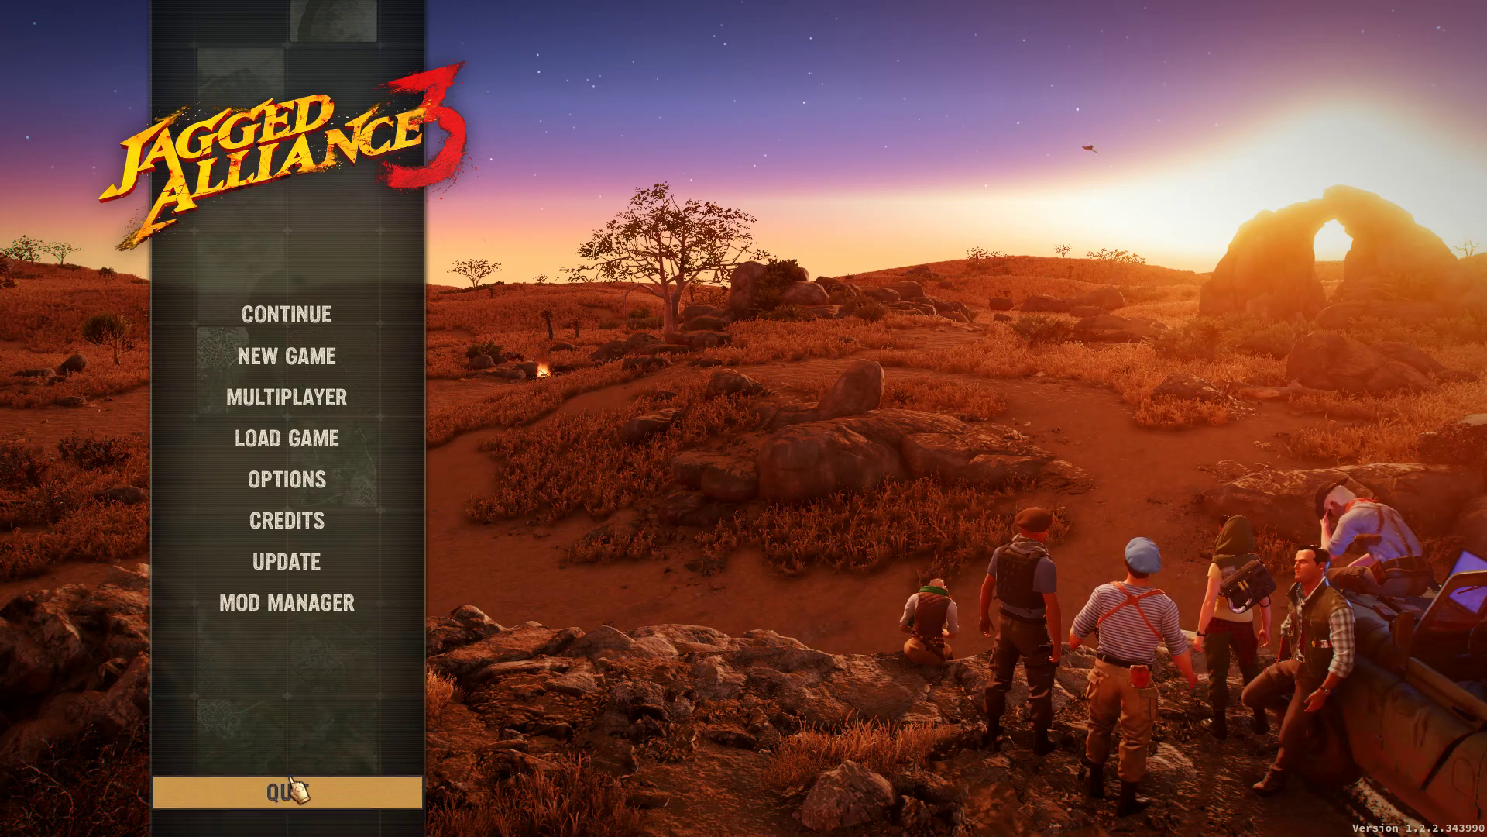
Start another new game with the default settings, skip the intro and list the Veteran mercs in the A.I.M. database
left_click(324, 360)
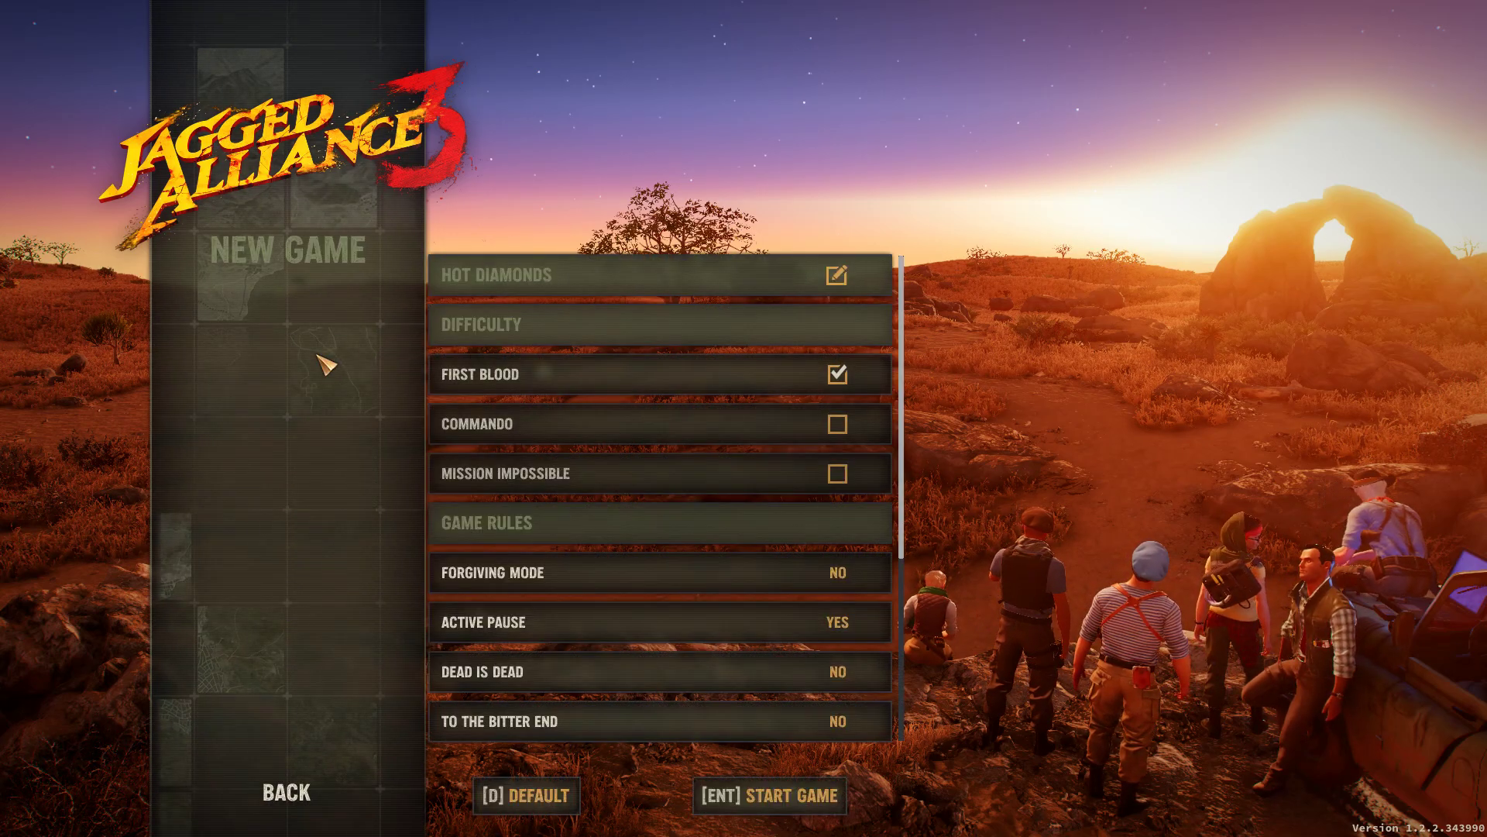
left_click(779, 792)
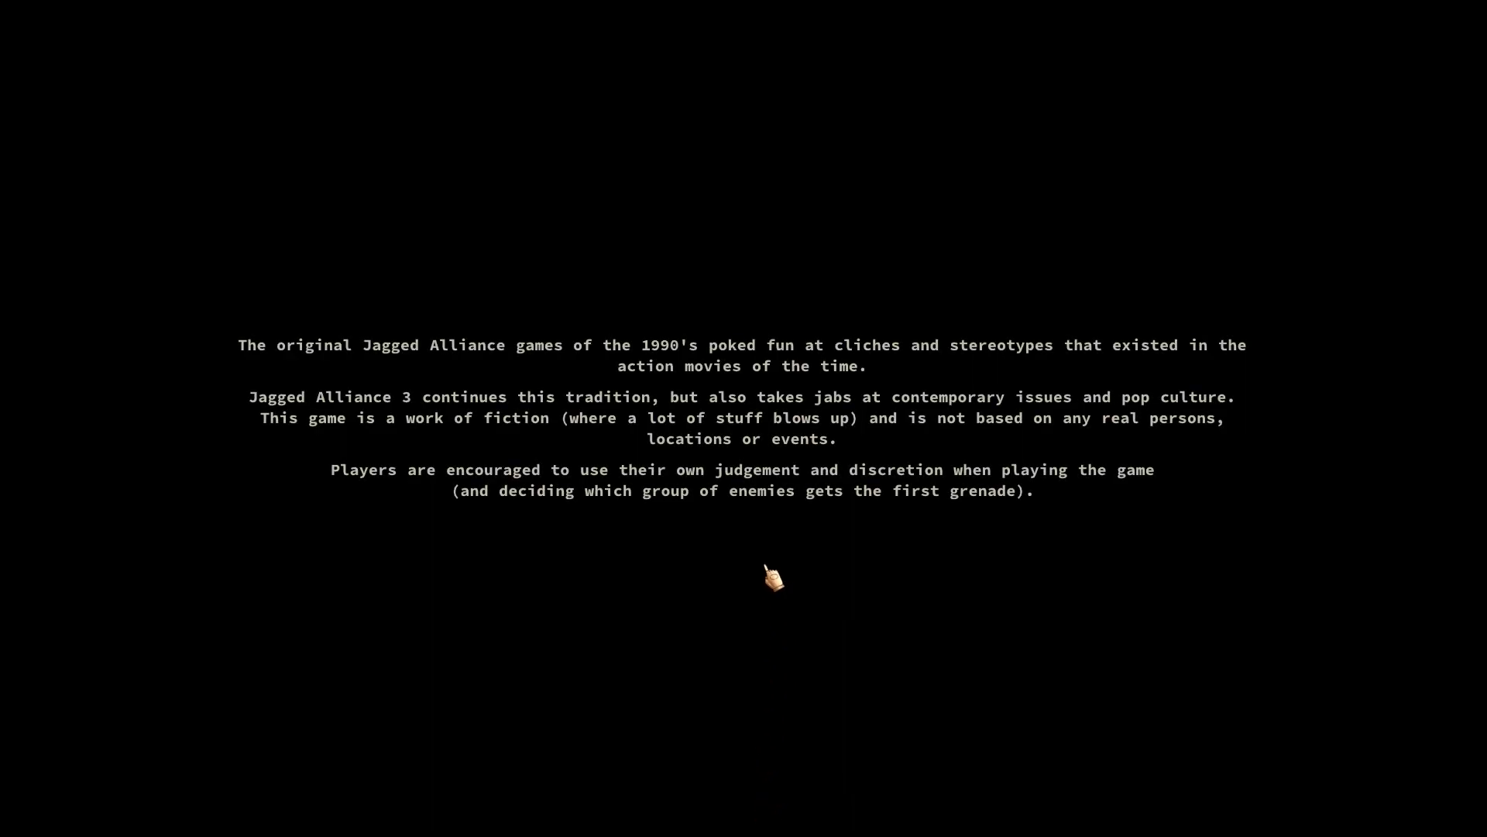
left_click(730, 530)
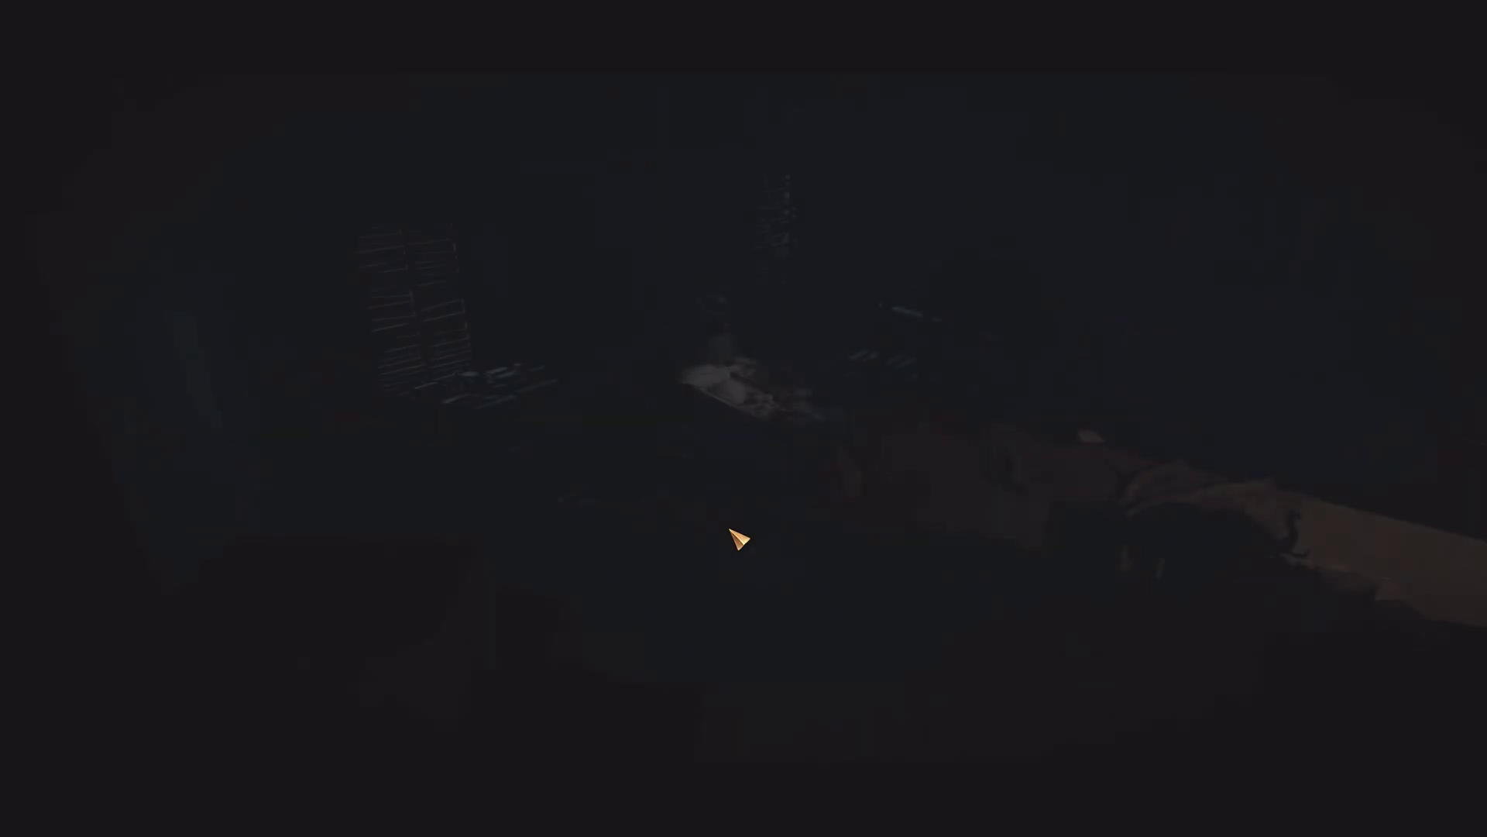
key("Escape")
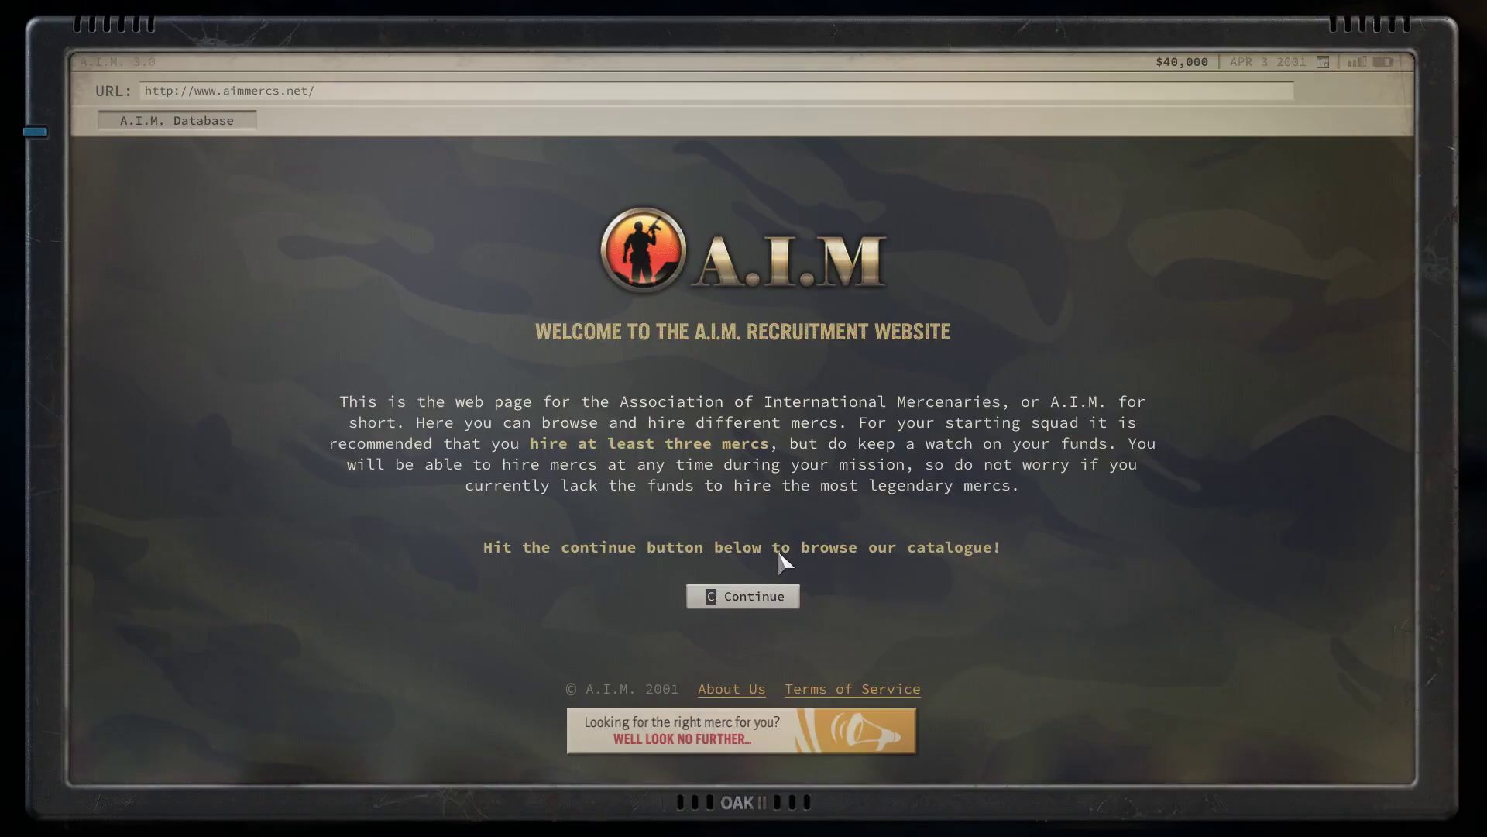
left_click(765, 598)
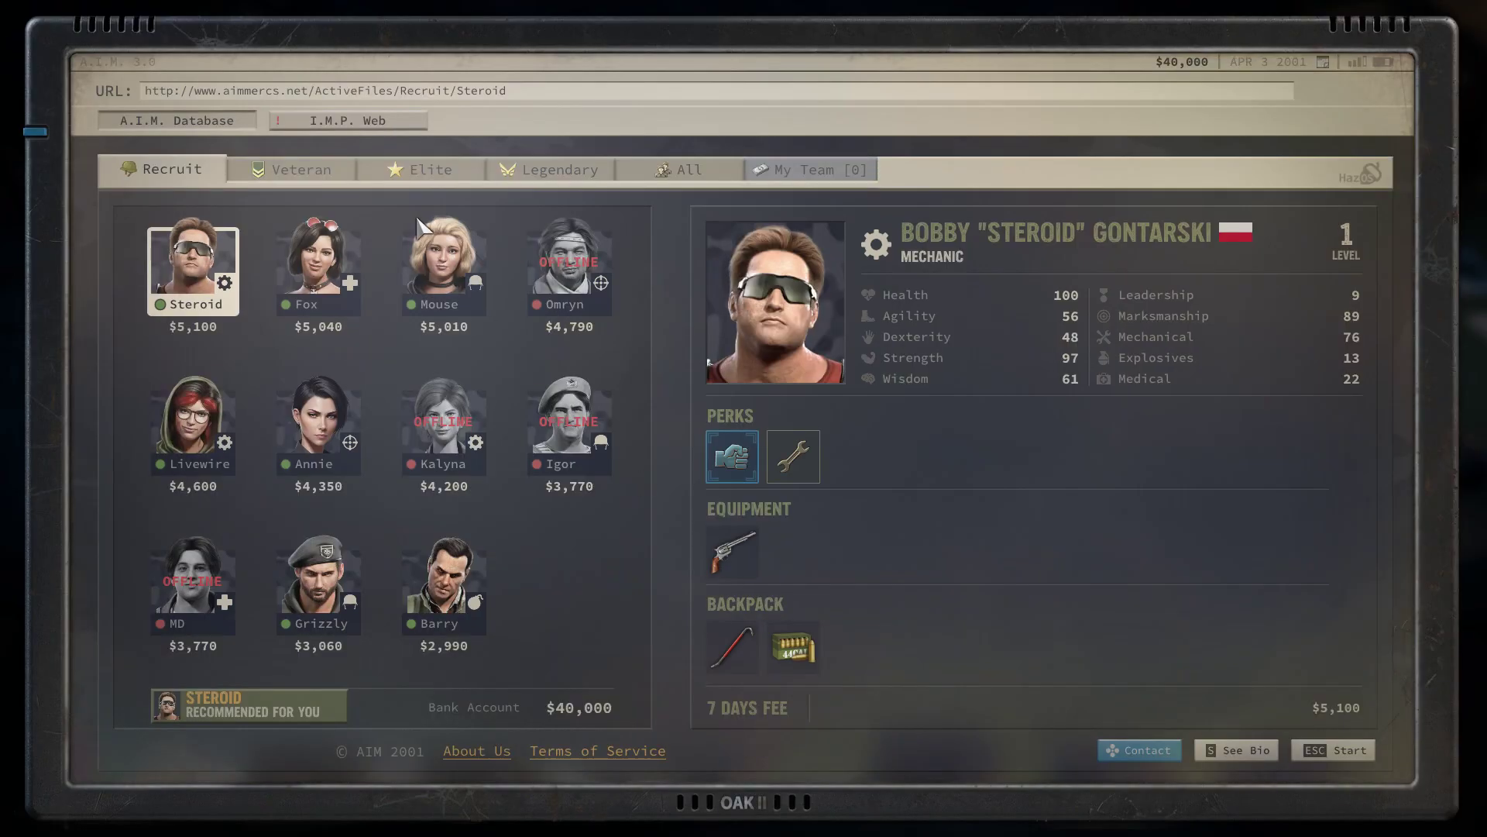
left_click(310, 171)
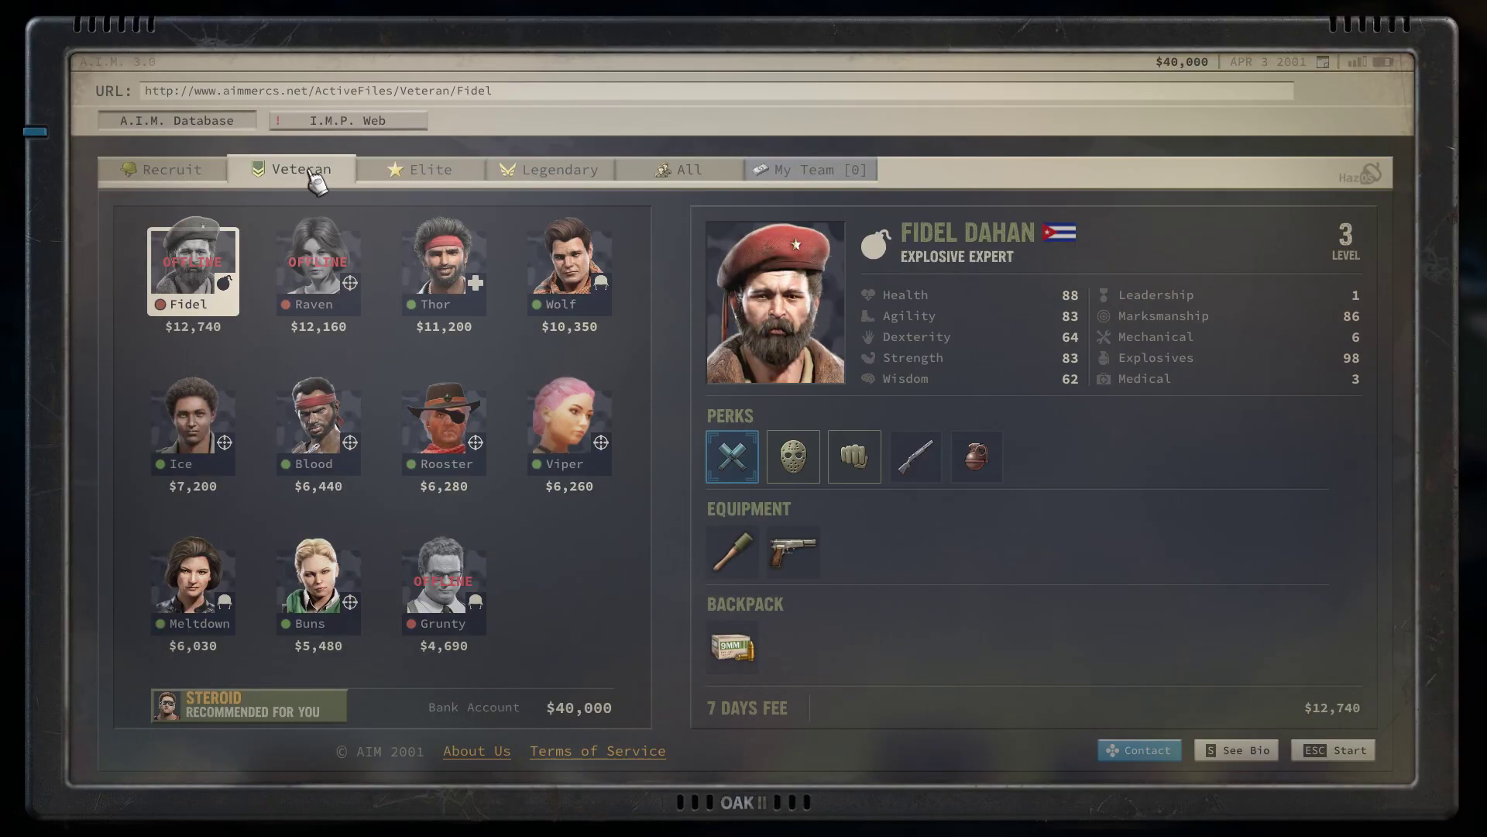
Contact Viper to check her custom greeting lines, and close the conversation
left_click(565, 416)
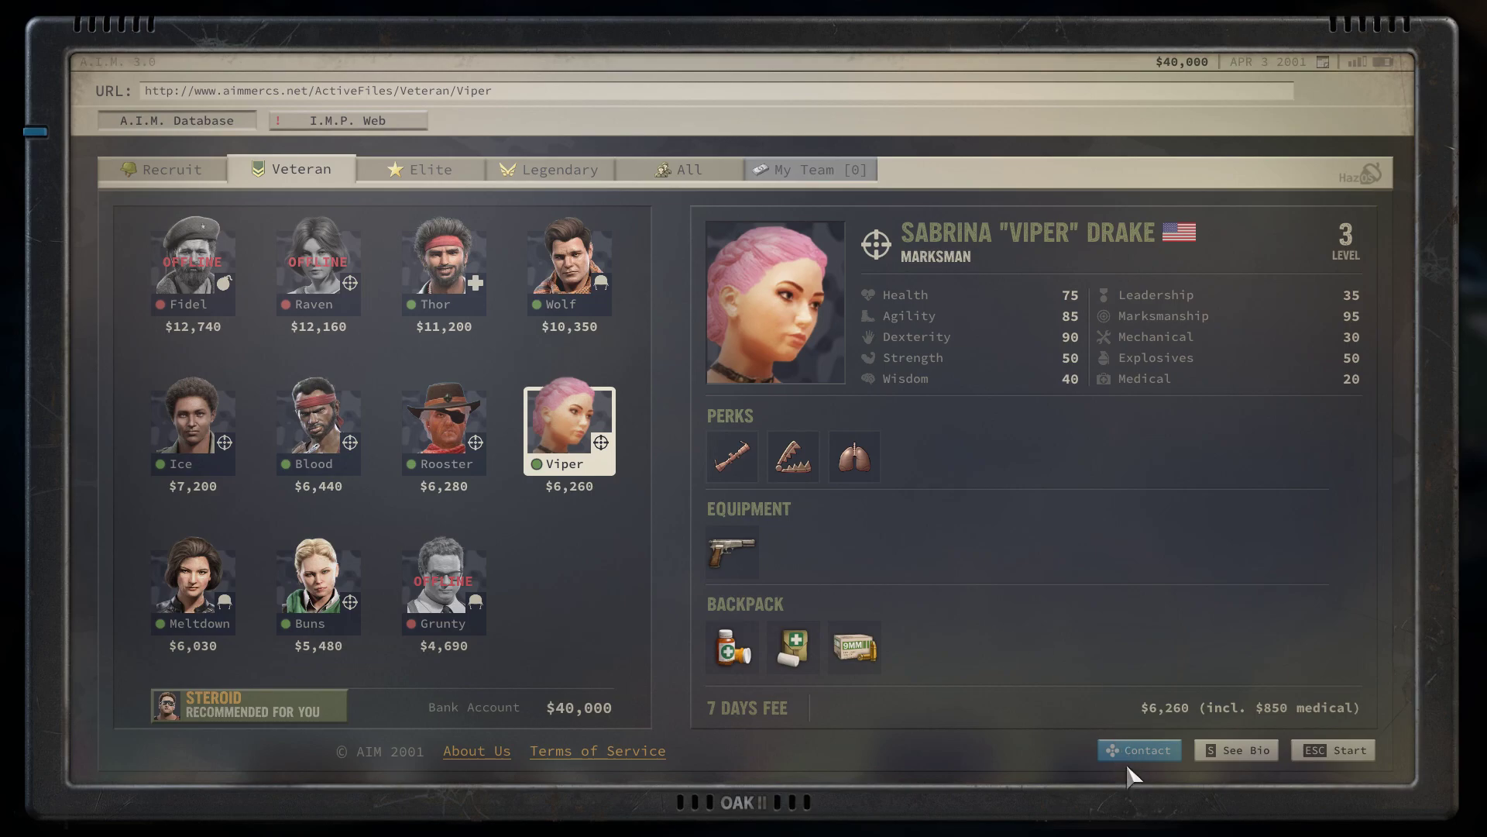
left_click(1141, 748)
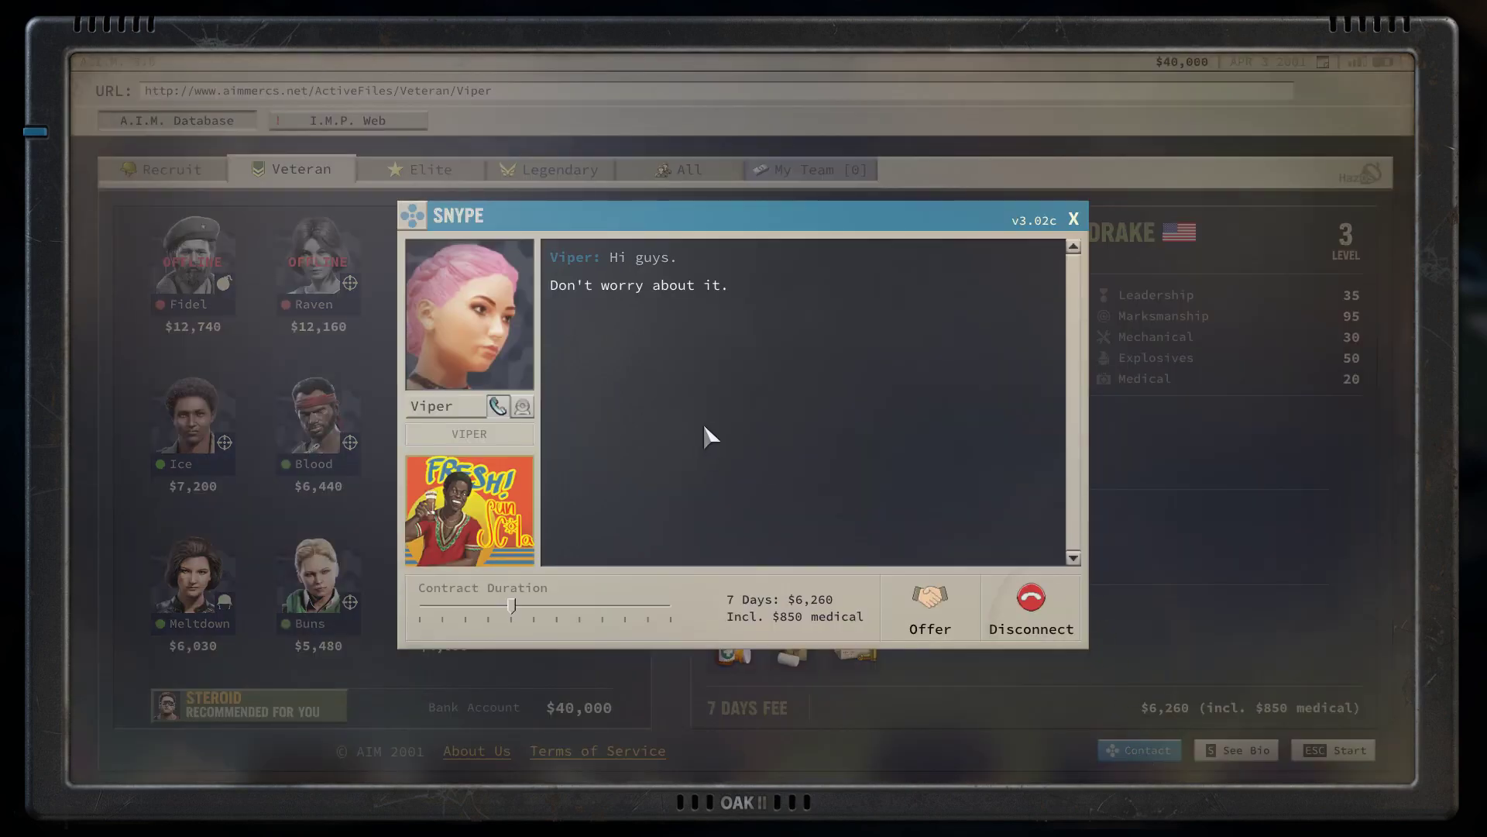
left_click(1074, 219)
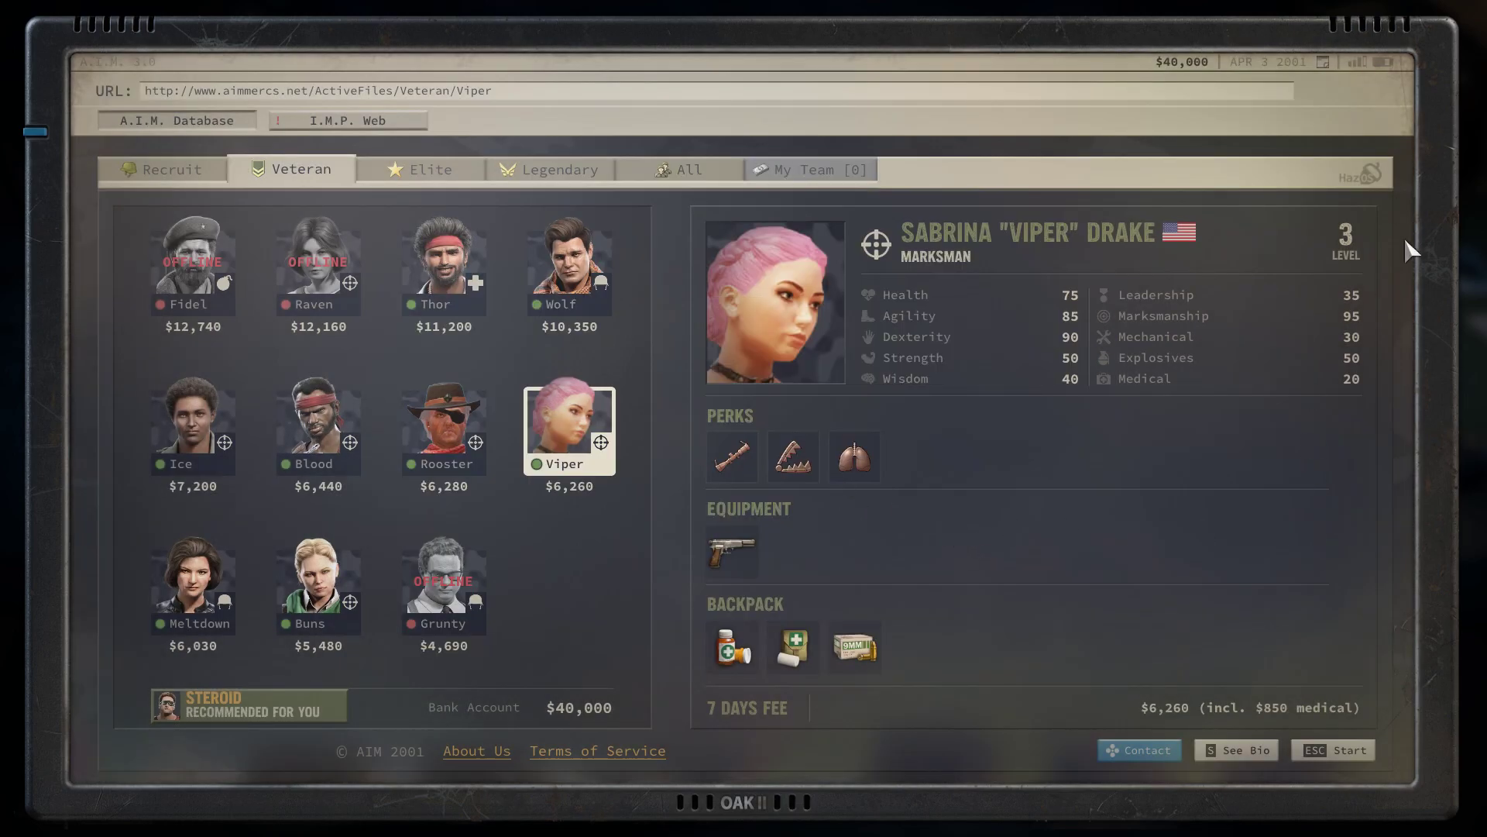
Quit the recruitment site to the main menu, discarding the new game's progress
key("Escape")
left_click(708, 476)
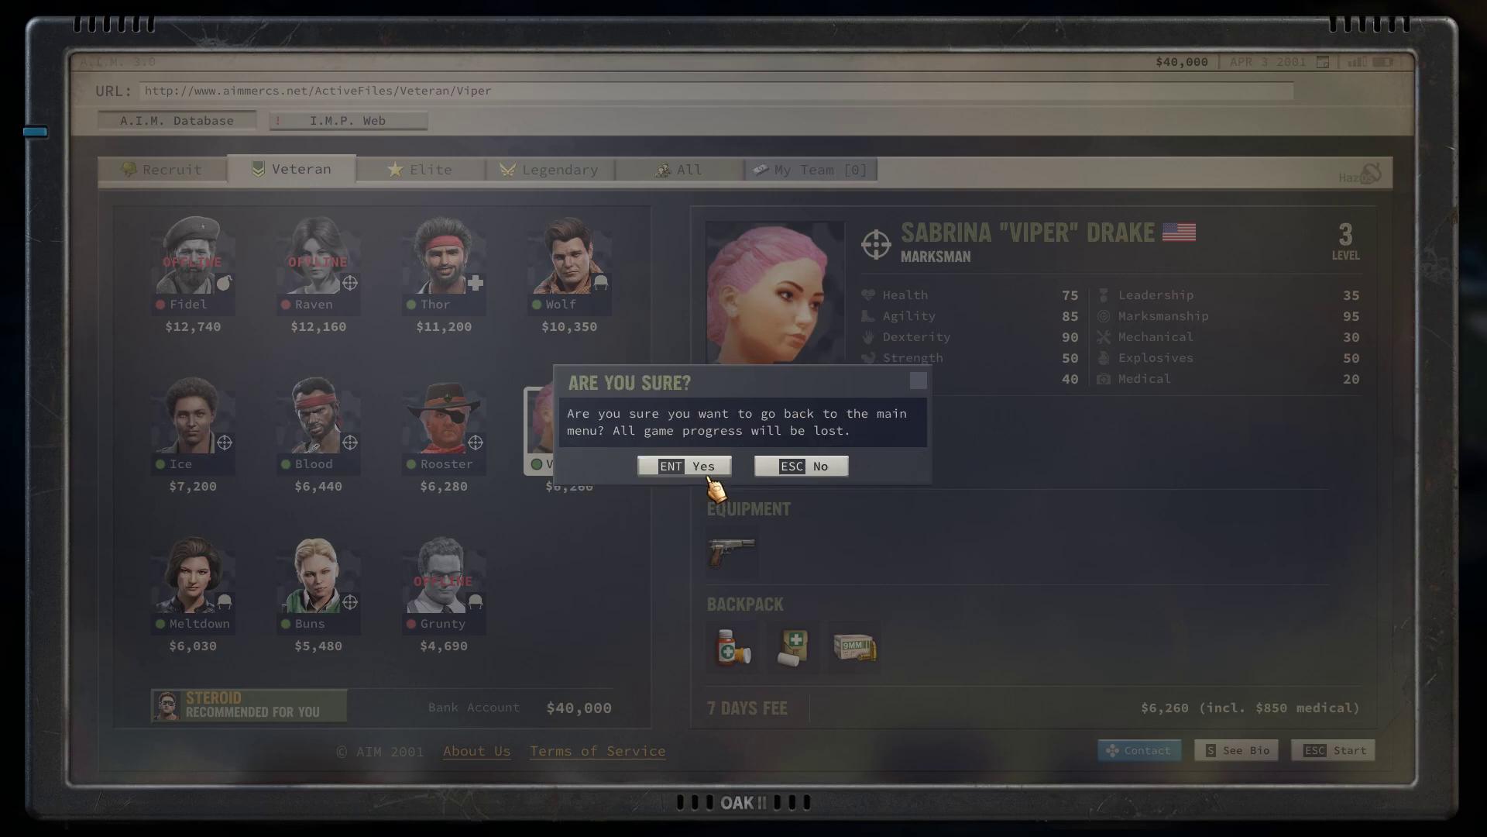
left_click(709, 467)
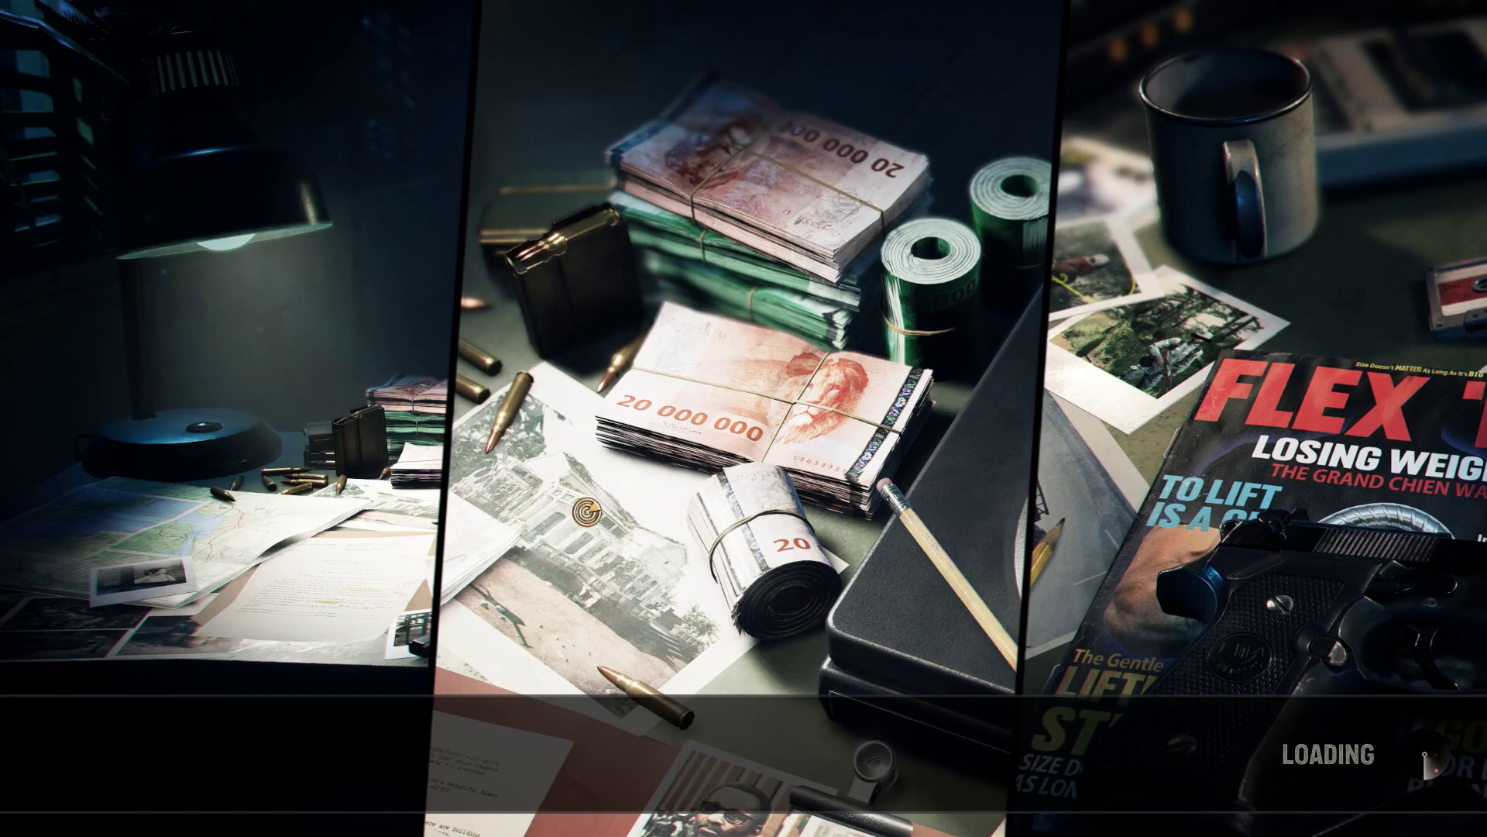